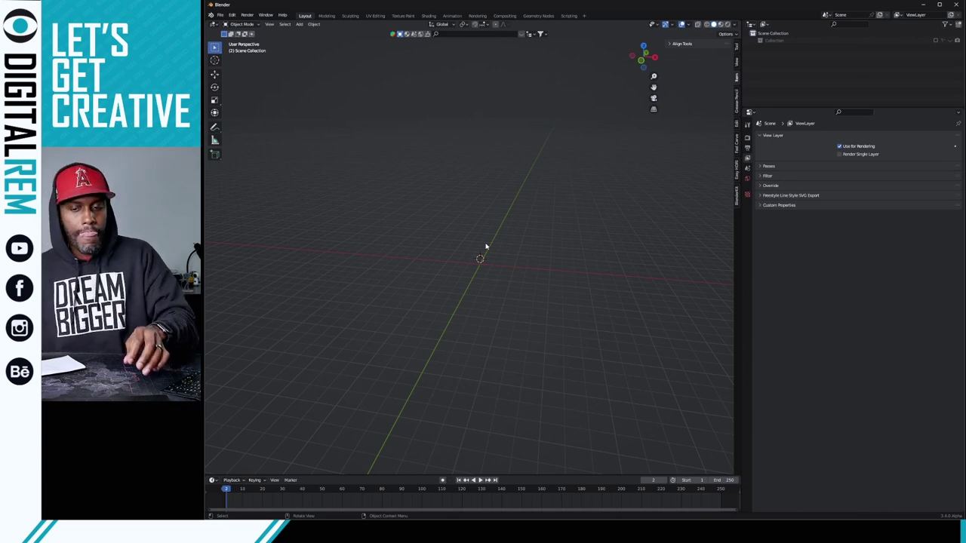
- Orbit around the empty Blender scene, then bring the blank Paint window over it
{"action": "mouse_move", "coordinate": [463, 241]}
{"action": "middle_mouse_down"}
{"action": "mouse_move", "coordinate": [485, 229]}
{"action": "mouse_move", "coordinate": [446, 249]}
{"action": "middle_mouse_up"}
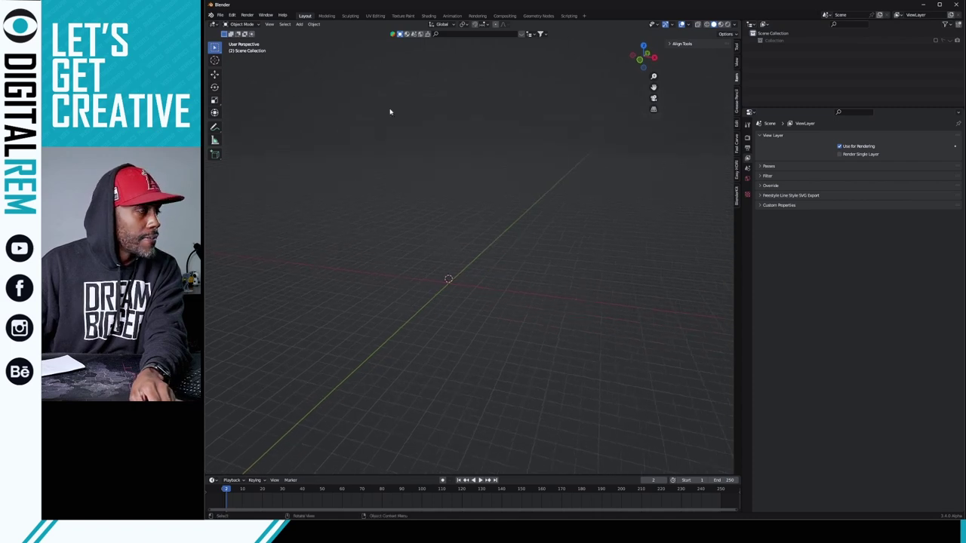
{"action": "middle_click_drag", "start_coordinate": [495, 216], "coordinate": [452, 249]}
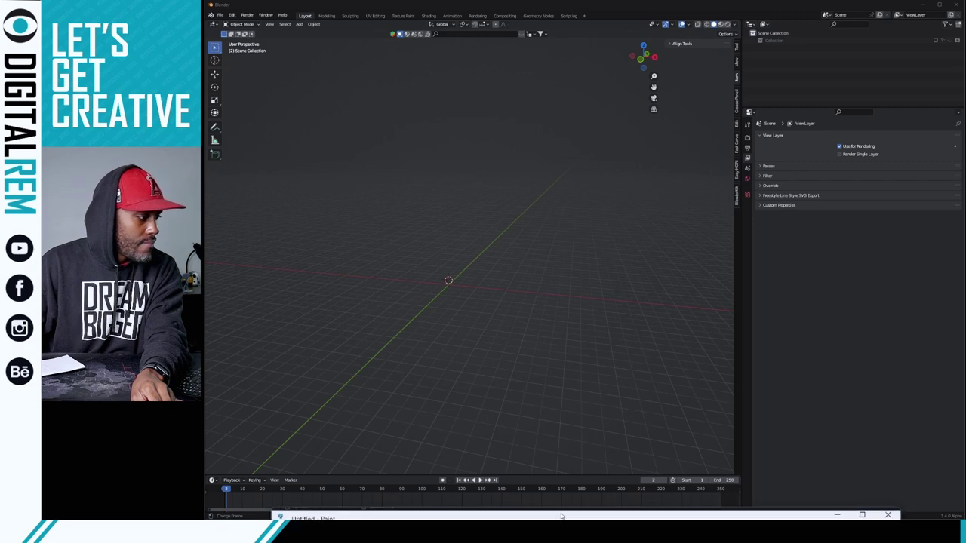
{"action": "mouse_move", "coordinate": [582, 218]}
{"action": "left_mouse_down"}
{"action": "mouse_move", "coordinate": [601, 235]}
{"action": "mouse_move", "coordinate": [401, 84]}
{"action": "left_mouse_up"}
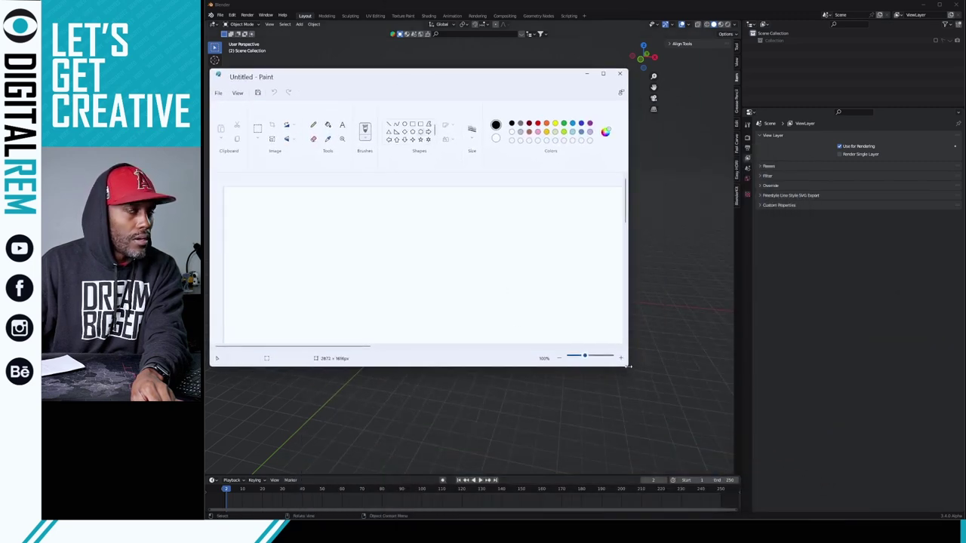
- Widen the Paint window and select the Brushes tool for freehand drawing
{"action": "mouse_move", "coordinate": [628, 366]}
{"action": "left_mouse_down"}
{"action": "mouse_move", "coordinate": [868, 371]}
{"action": "mouse_move", "coordinate": [936, 424]}
{"action": "mouse_move", "coordinate": [953, 453]}
{"action": "left_mouse_up"}
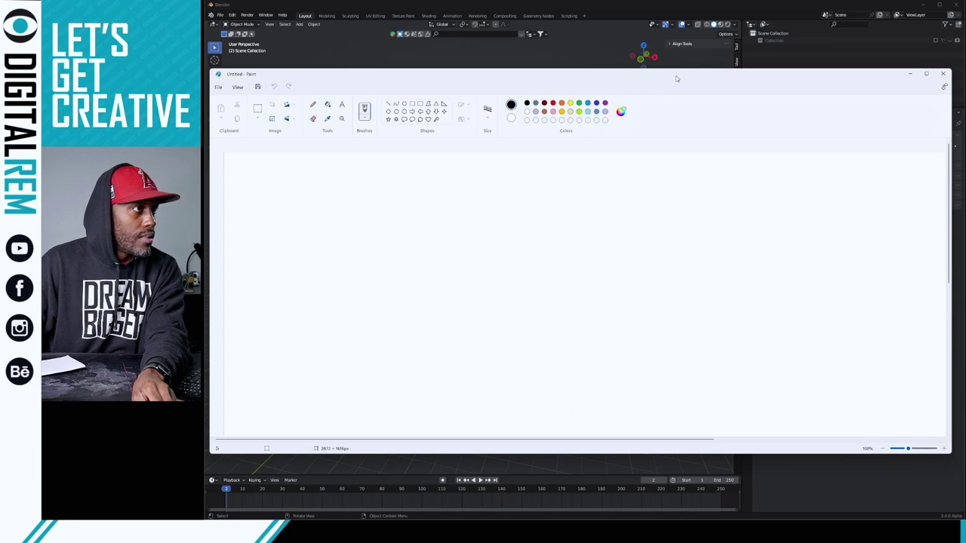
{"action": "left_click", "coordinate": [909, 73]}
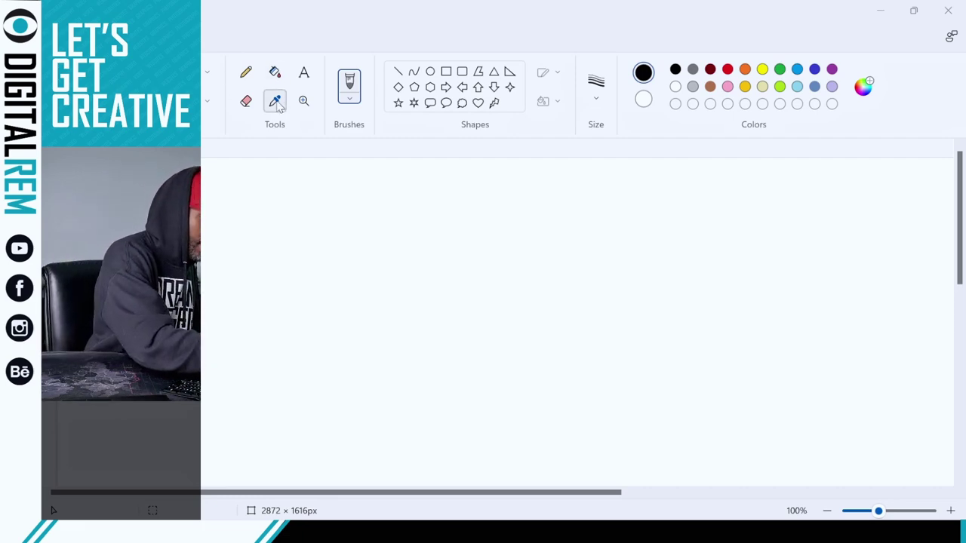
{"action": "left_click", "coordinate": [247, 72]}
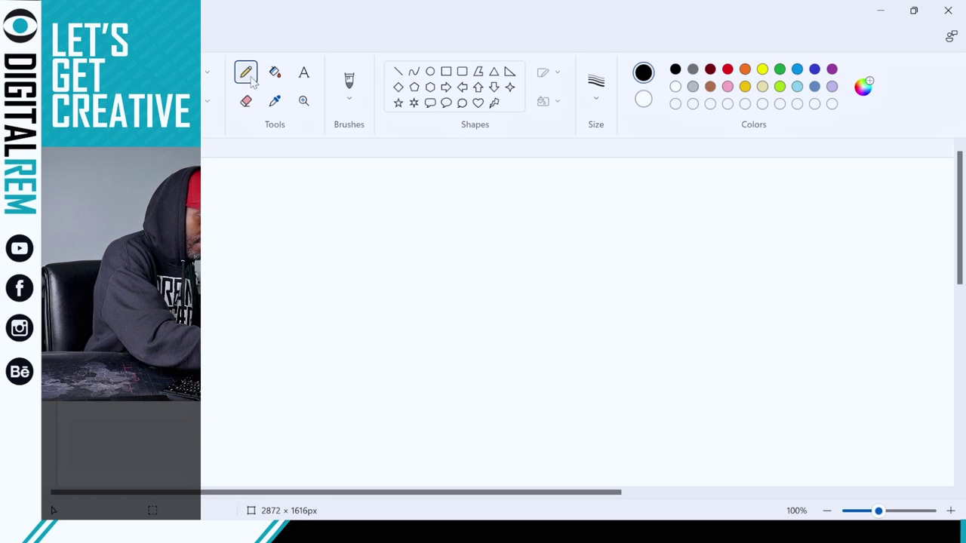
{"action": "left_click", "coordinate": [348, 81]}
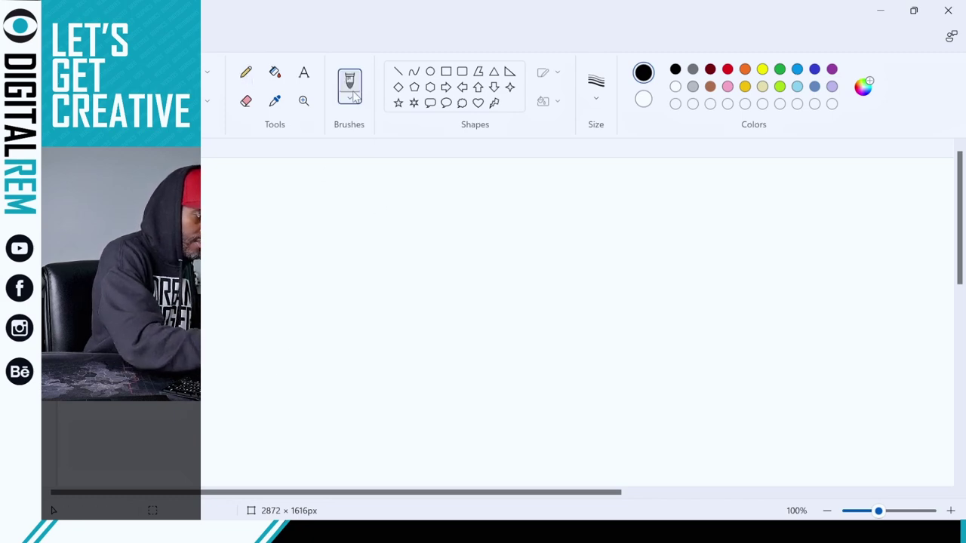
- Brush-sketch a cube's front face and depth edge after undoing a test stroke
{"action": "left_click_drag", "start_coordinate": [372, 212], "coordinate": [378, 229]}
{"action": "left_click_drag", "start_coordinate": [397, 269], "coordinate": [400, 281]}
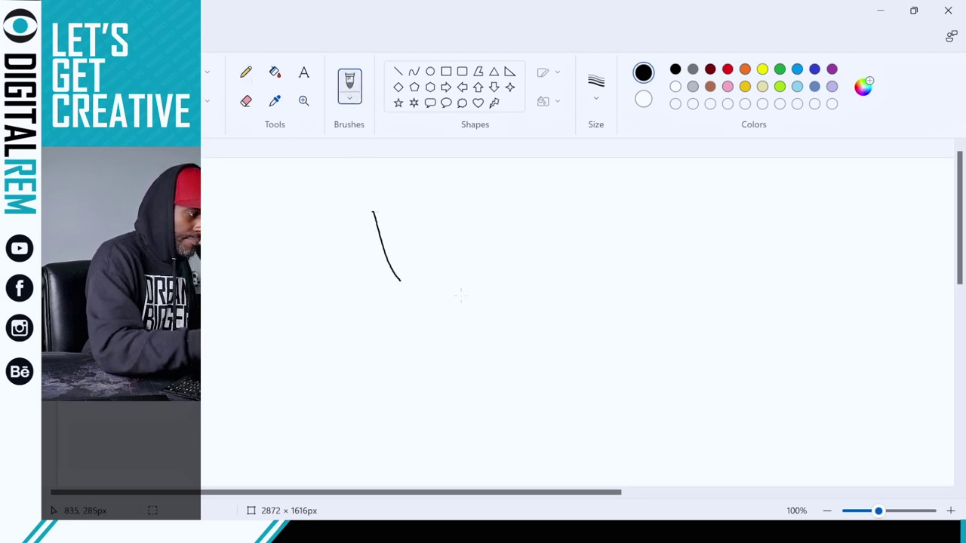
{"action": "key", "text": "ctrl+z"}
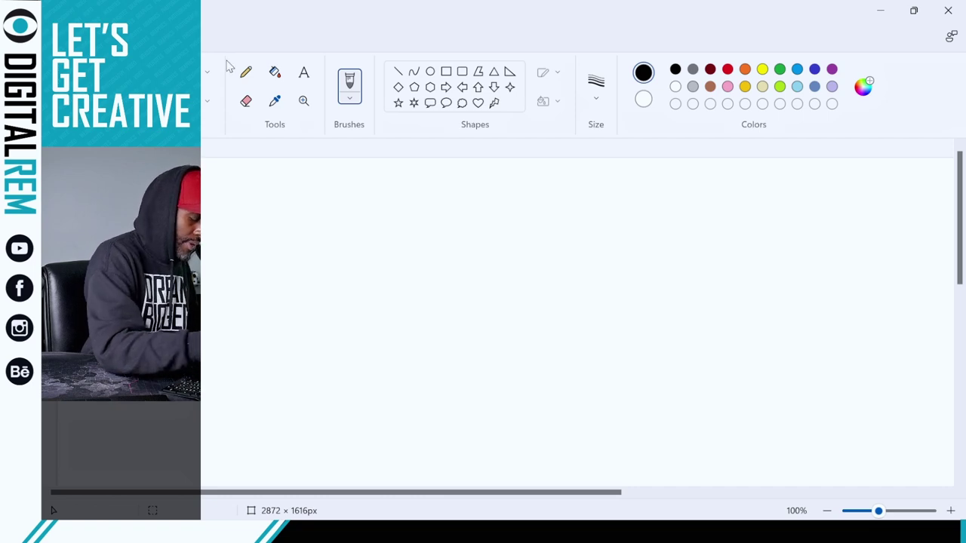
{"action": "mouse_move", "coordinate": [421, 222]}
{"action": "left_mouse_down"}
{"action": "mouse_move", "coordinate": [432, 323]}
{"action": "mouse_move", "coordinate": [441, 220]}
{"action": "mouse_move", "coordinate": [512, 212]}
{"action": "mouse_move", "coordinate": [521, 311]}
{"action": "mouse_move", "coordinate": [438, 323]}
{"action": "left_mouse_up"}
{"action": "left_click_drag", "start_coordinate": [512, 215], "coordinate": [521, 200]}
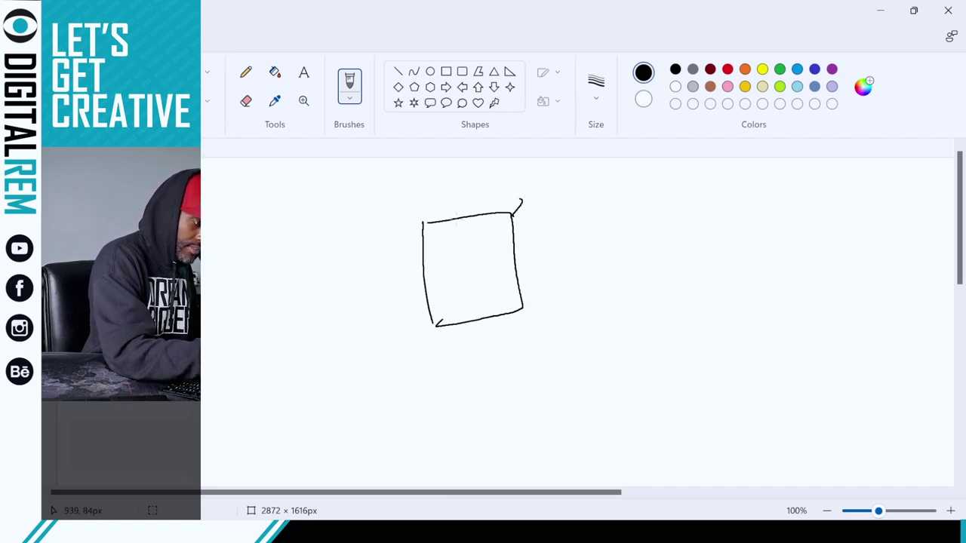
{"action": "mouse_move", "coordinate": [427, 221]}
{"action": "left_mouse_down"}
{"action": "mouse_move", "coordinate": [443, 207]}
{"action": "mouse_move", "coordinate": [516, 199]}
{"action": "mouse_move", "coordinate": [541, 302]}
{"action": "mouse_move", "coordinate": [527, 310]}
{"action": "left_mouse_up"}
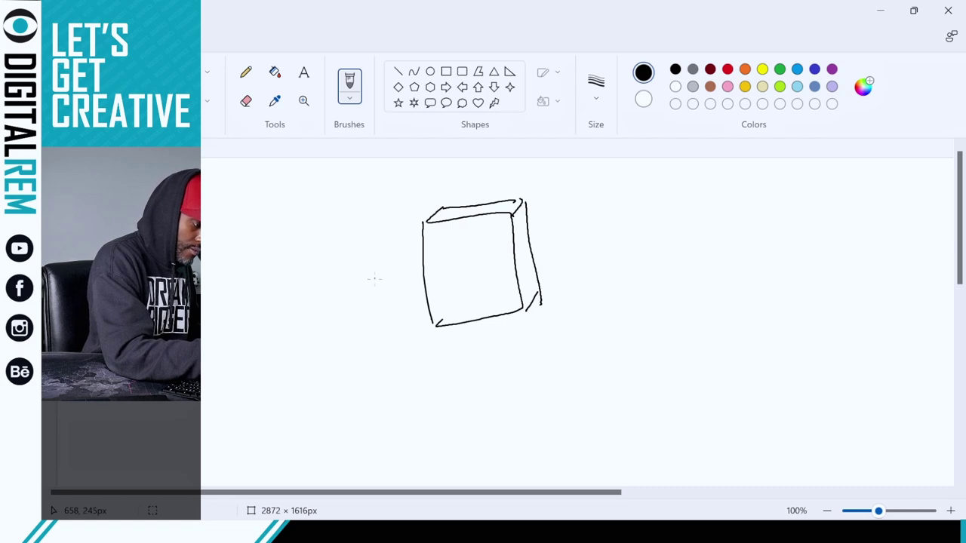
- Label the cube's side, bottom and top edges with 2.2" dimensions
{"action": "left_click_drag", "start_coordinate": [373, 276], "coordinate": [398, 268]}
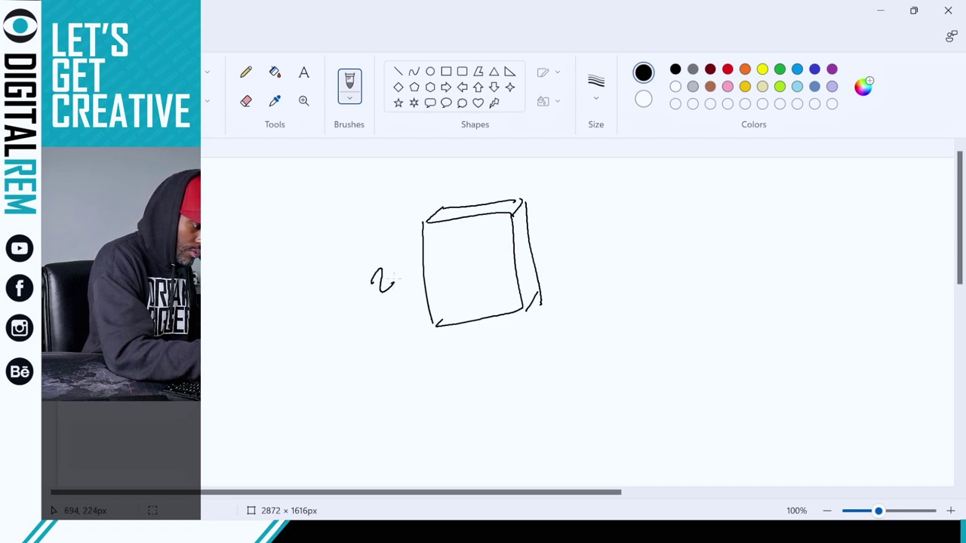
{"action": "mouse_move", "coordinate": [391, 258]}
{"action": "left_mouse_down"}
{"action": "mouse_move", "coordinate": [396, 272]}
{"action": "mouse_move", "coordinate": [409, 268]}
{"action": "left_mouse_up"}
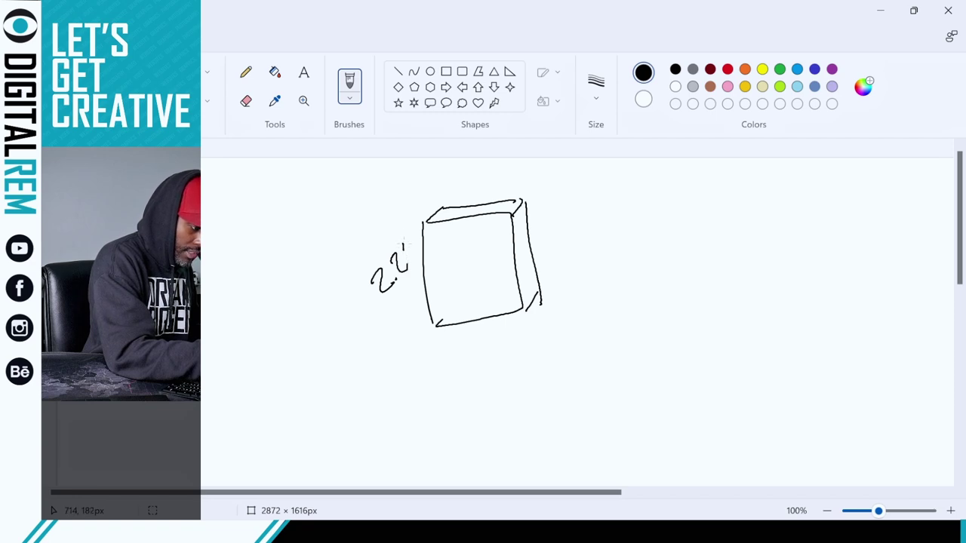
{"action": "left_click_drag", "start_coordinate": [407, 234], "coordinate": [406, 245]}
{"action": "mouse_move", "coordinate": [457, 343]}
{"action": "left_mouse_down"}
{"action": "mouse_move", "coordinate": [476, 356]}
{"action": "mouse_move", "coordinate": [497, 329]}
{"action": "left_mouse_up"}
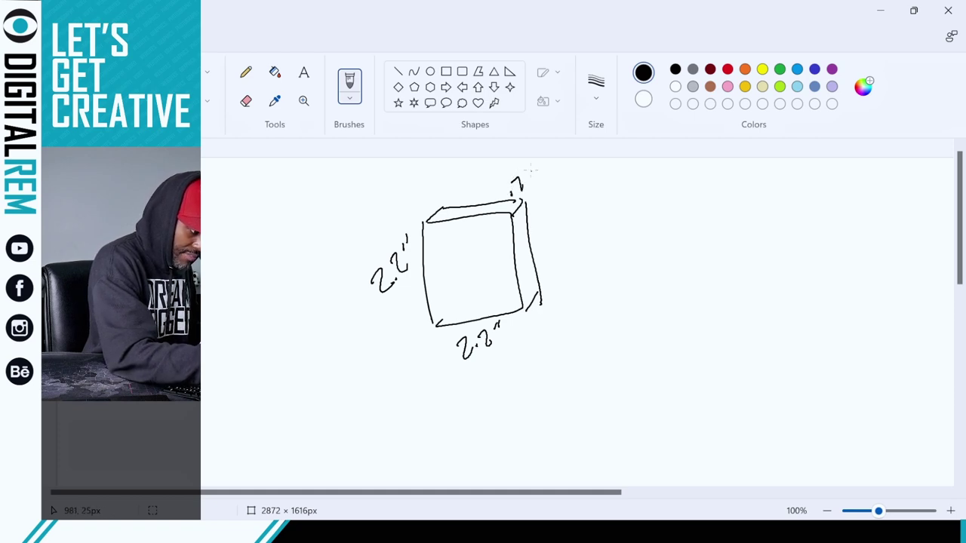
{"action": "left_click_drag", "start_coordinate": [531, 161], "coordinate": [529, 170]}
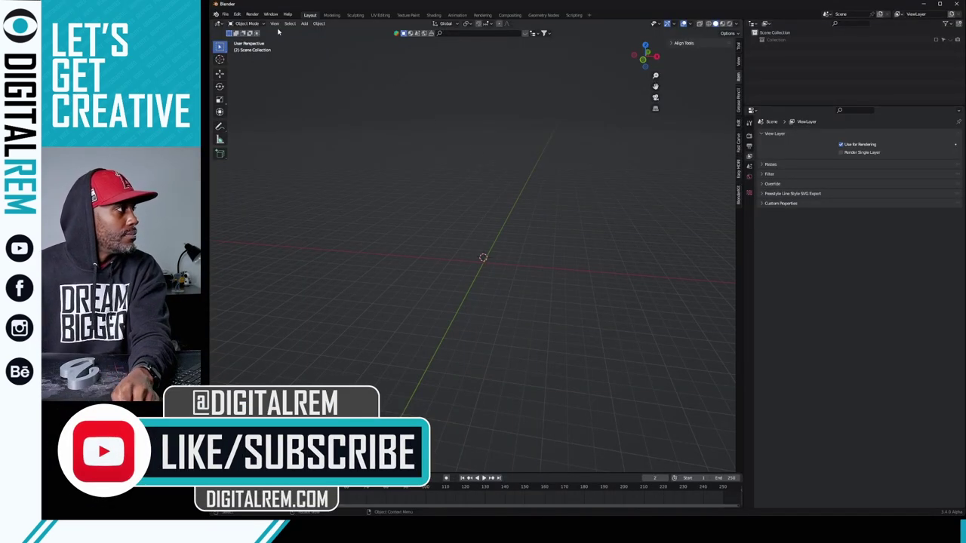
- Snap the 3D cursor to the world origin
{"action": "left_click", "coordinate": [274, 24]}
{"action": "left_click", "coordinate": [303, 23]}
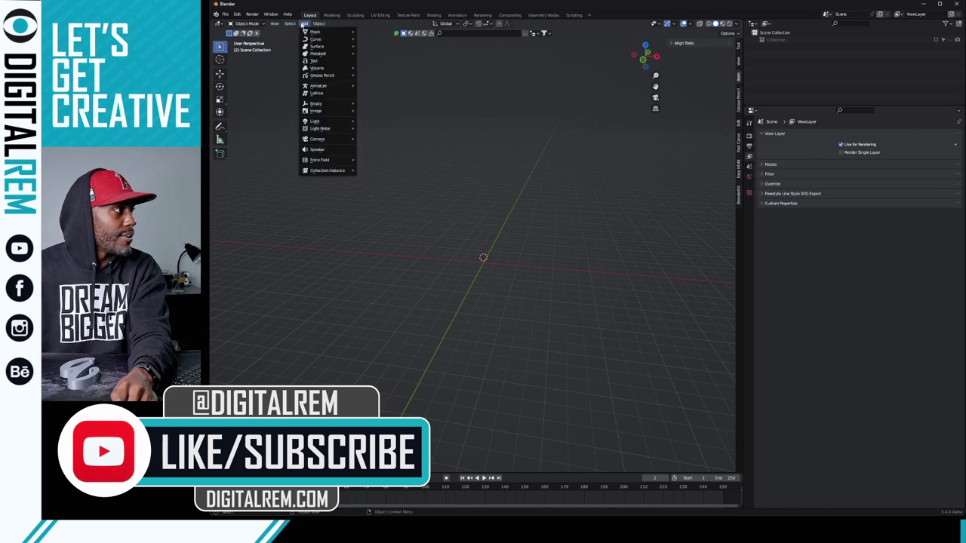
{"action": "right_click", "coordinate": [452, 151]}
{"action": "key", "text": "Escape"}
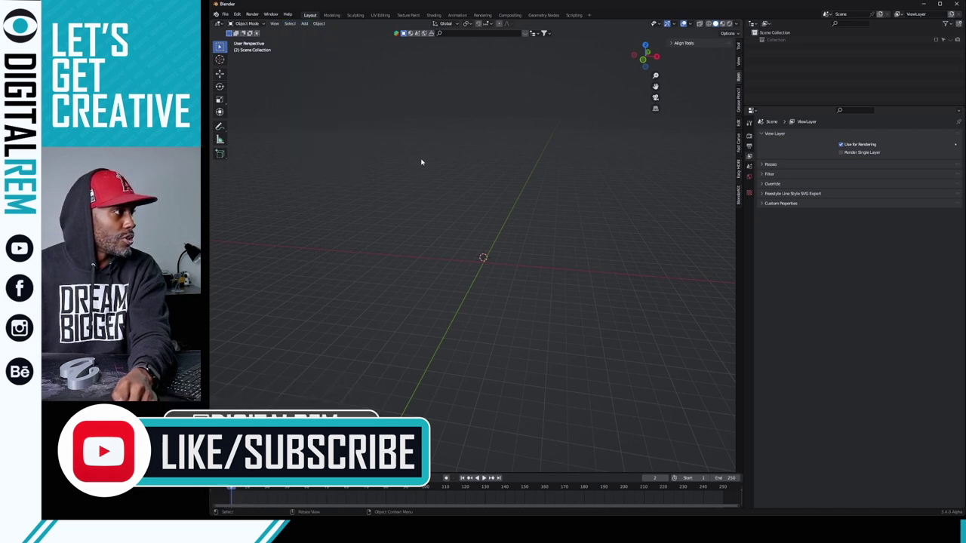
{"action": "right_click", "coordinate": [474, 256]}
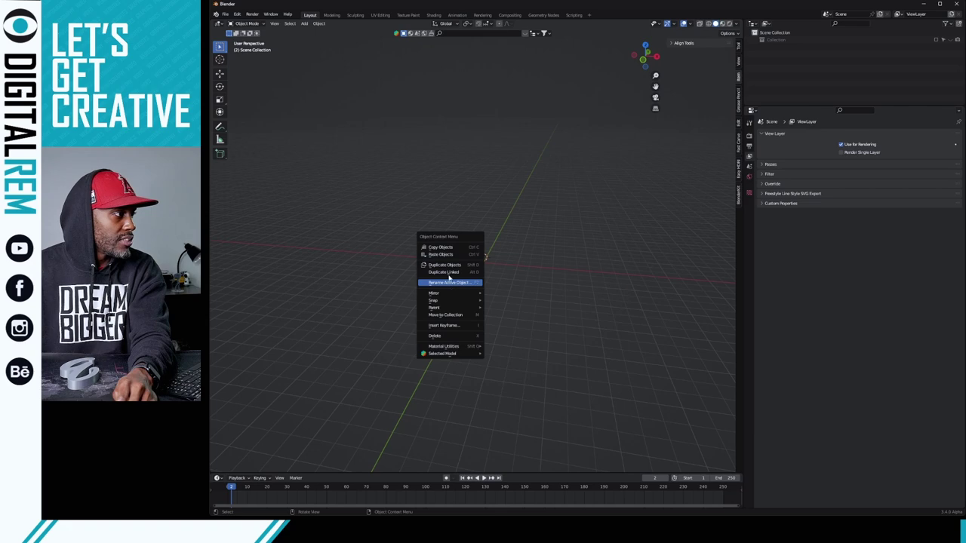
{"action": "left_click", "coordinate": [392, 216]}
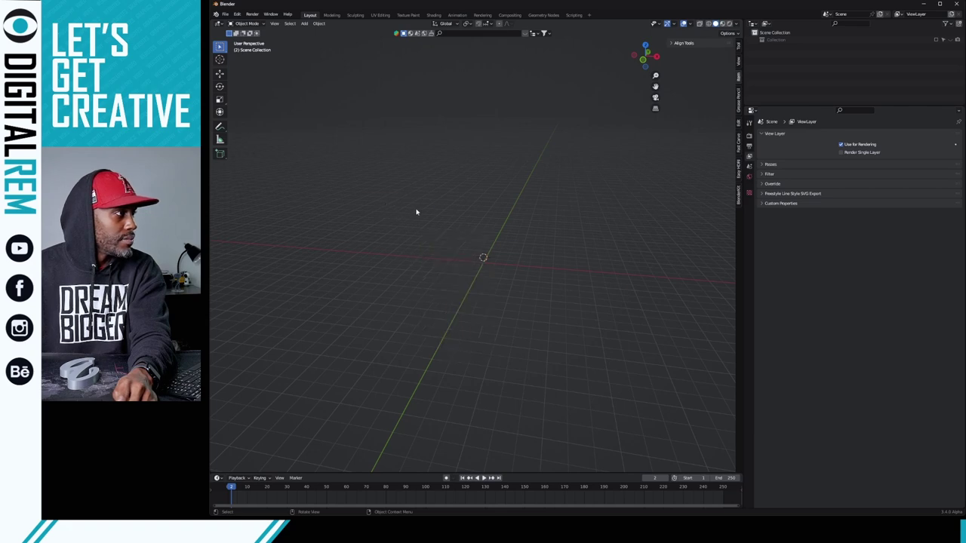
{"action": "right_click", "coordinate": [416, 213]}
{"action": "mouse_move", "coordinate": [406, 264]}
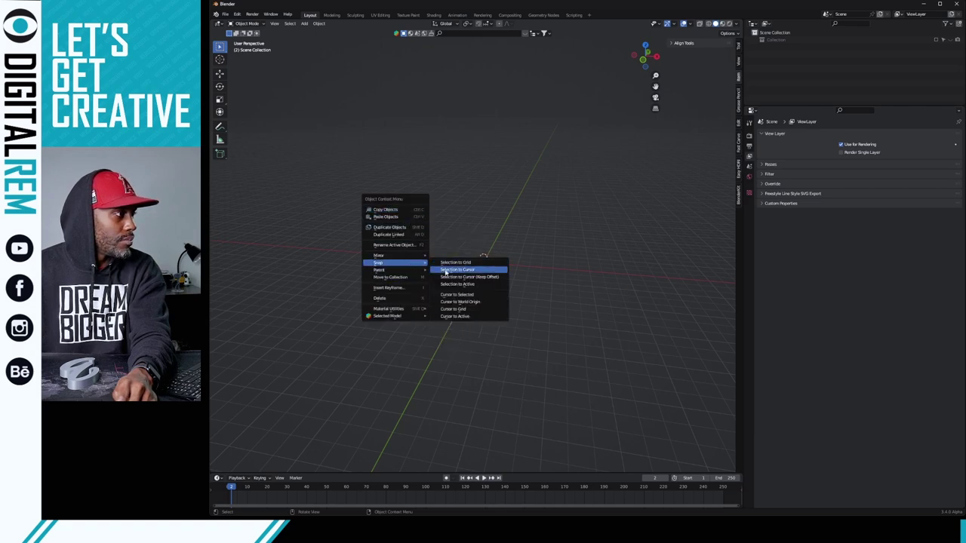
{"action": "left_click", "coordinate": [450, 302]}
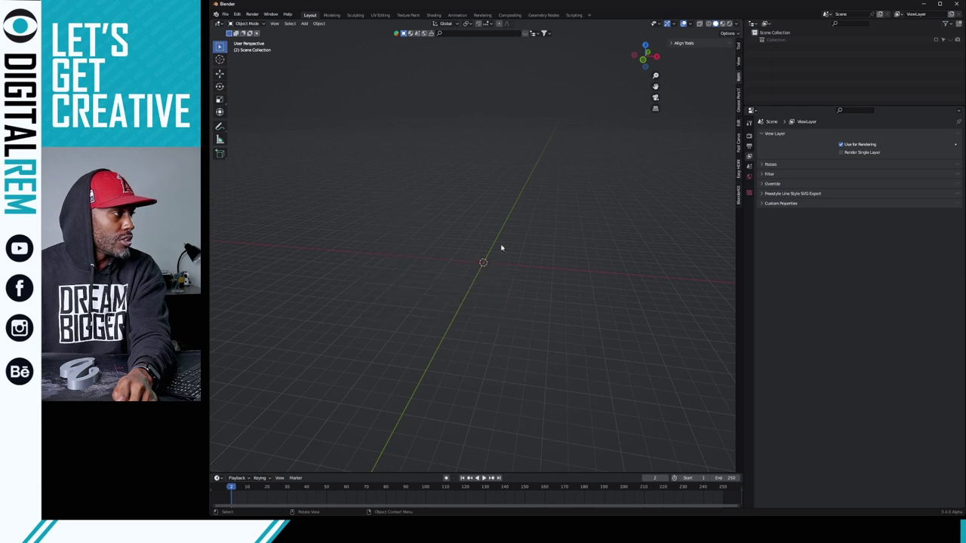
- Add a cube at the origin and raise it along Z to about 2.93
{"action": "middle_click_drag", "start_coordinate": [507, 231], "coordinate": [499, 236]}
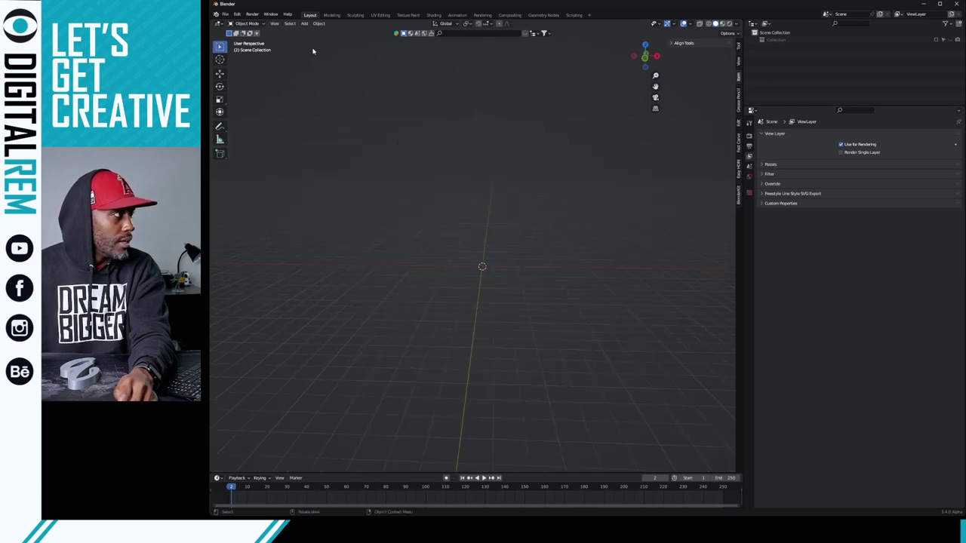
{"action": "left_click", "coordinate": [305, 24]}
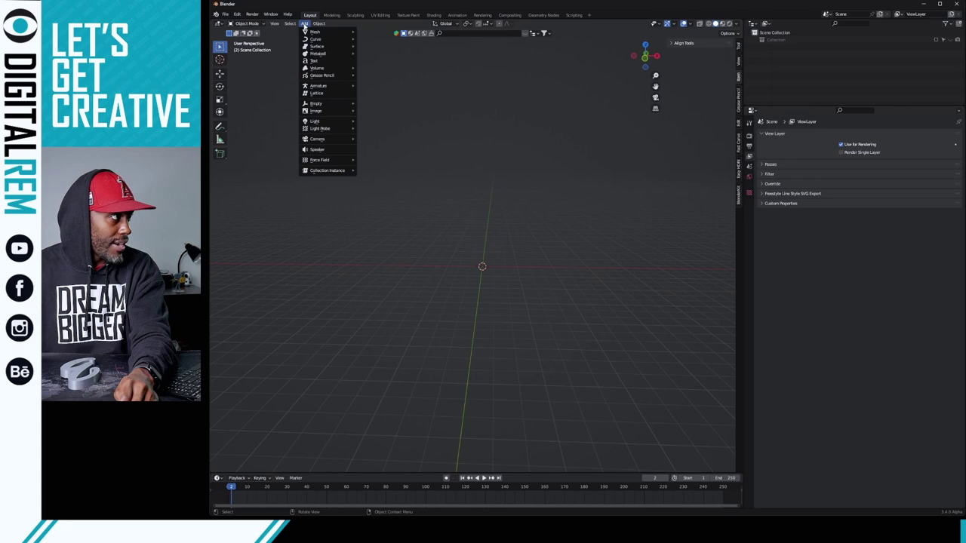
{"action": "mouse_move", "coordinate": [306, 33]}
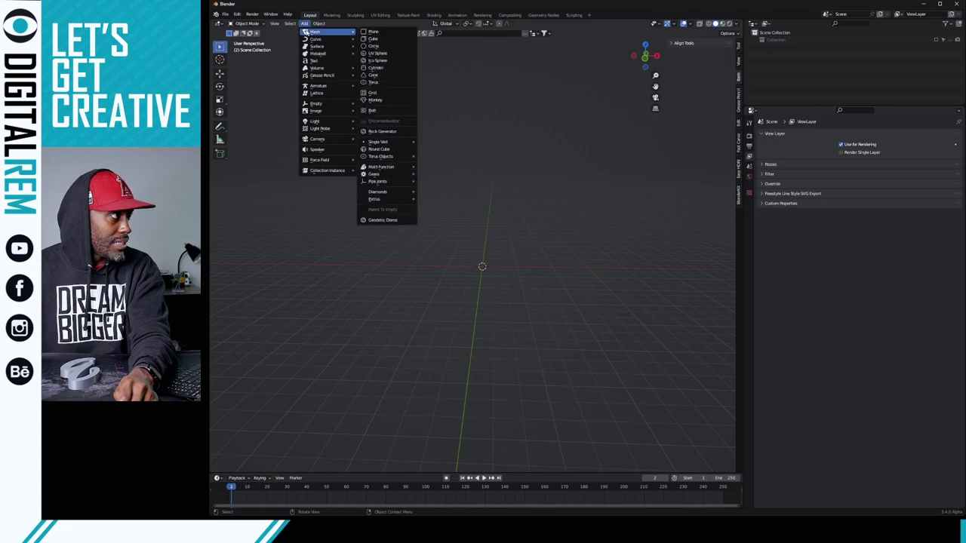
{"action": "left_click", "coordinate": [368, 40]}
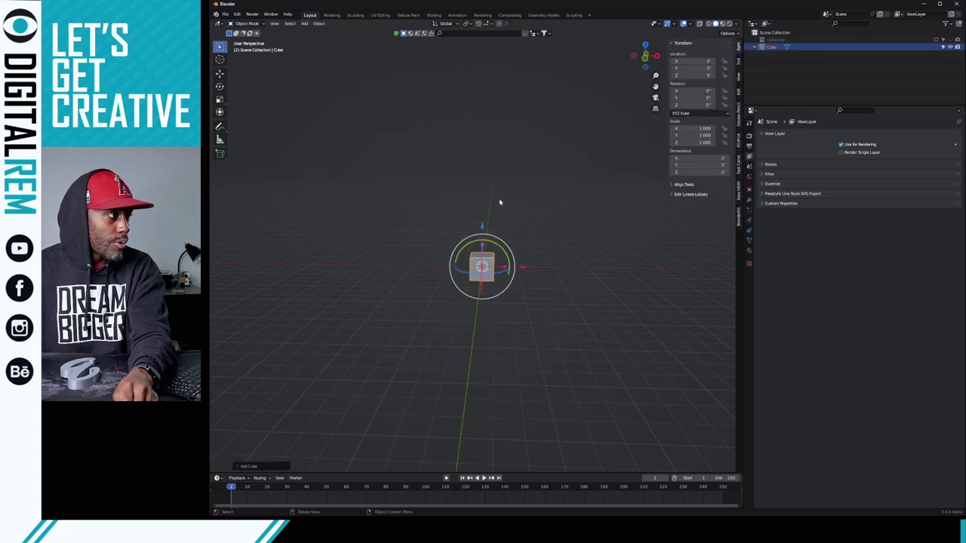
{"action": "key", "text": "KP_2"}
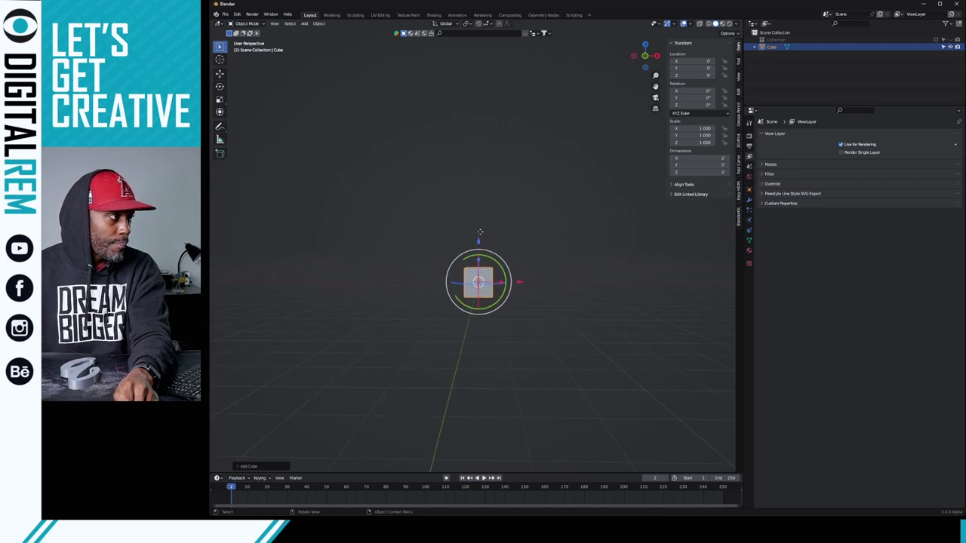
{"action": "left_click_drag", "start_coordinate": [480, 232], "coordinate": [480, 191]}
{"action": "right_click", "coordinate": [479, 192]}
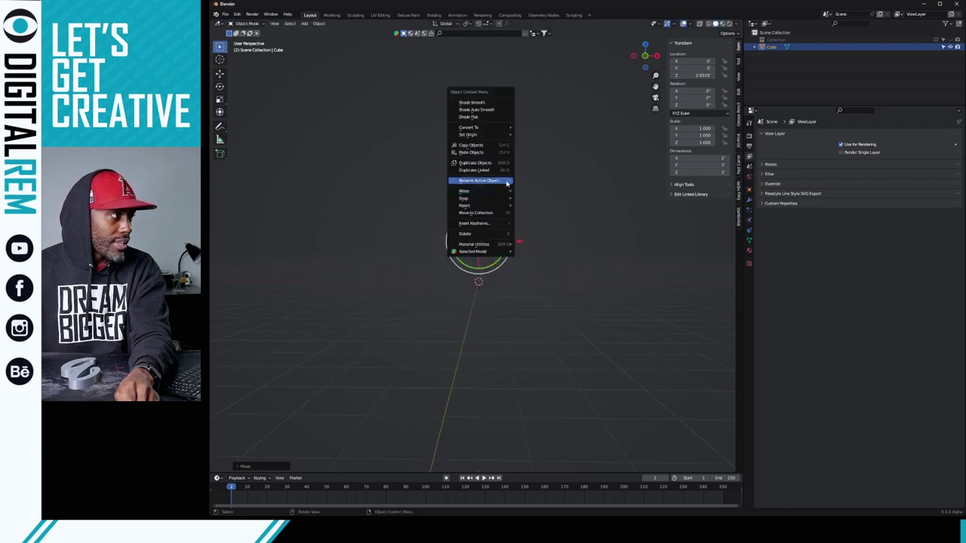
{"action": "middle_click_drag", "start_coordinate": [540, 200], "coordinate": [457, 251]}
{"action": "key", "text": "ctrl+Tab"}
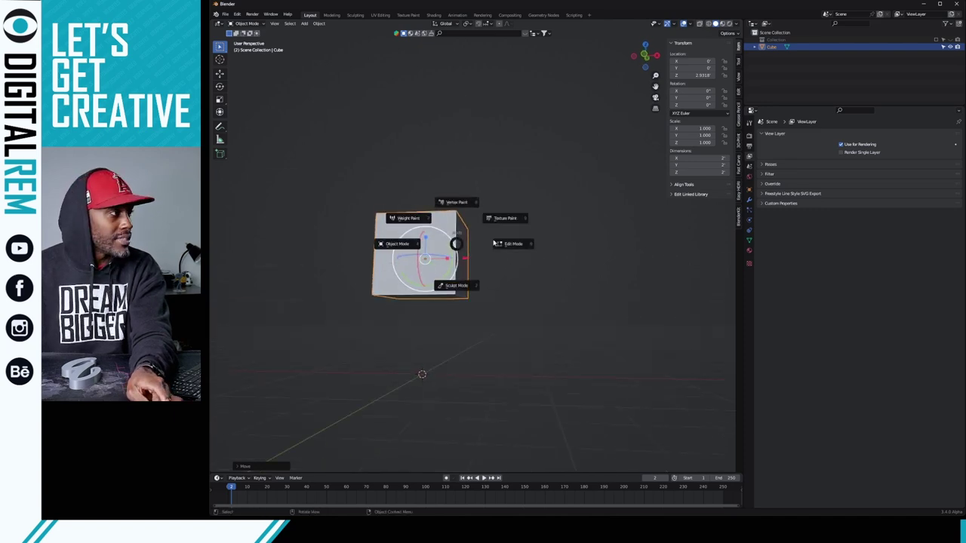
- In Edit Mode with face select, select the cube's bottom face
{"action": "left_click", "coordinate": [513, 245]}
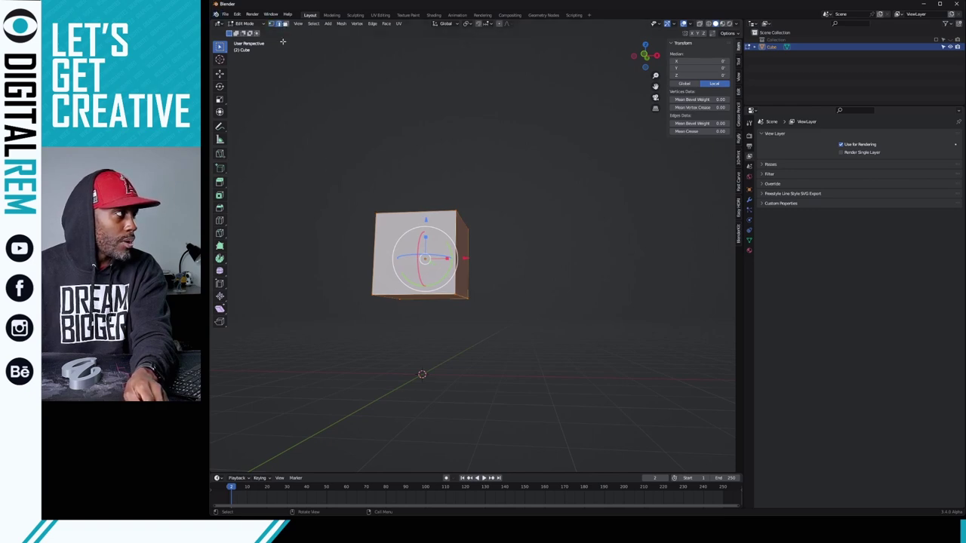
{"action": "left_click", "coordinate": [427, 297]}
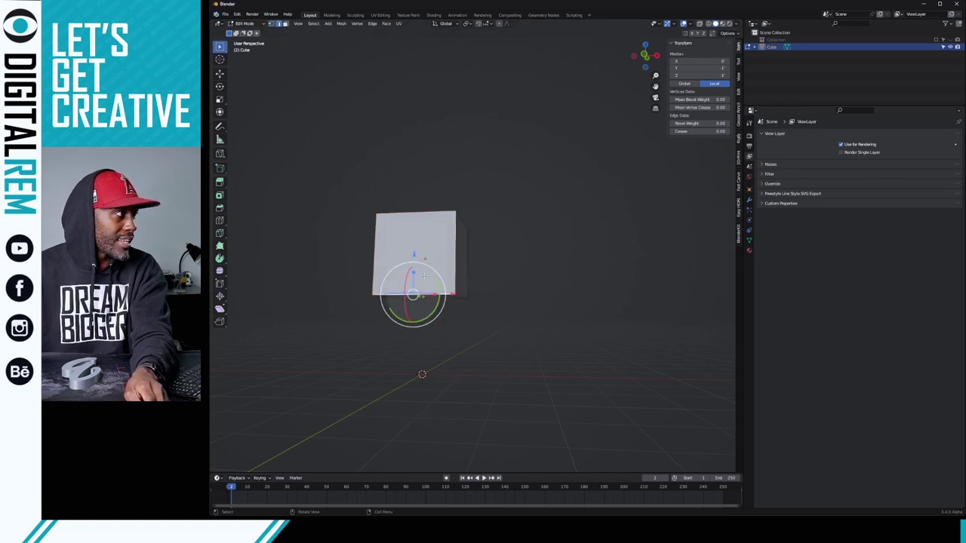
{"action": "middle_click_drag", "start_coordinate": [428, 297], "coordinate": [464, 253]}
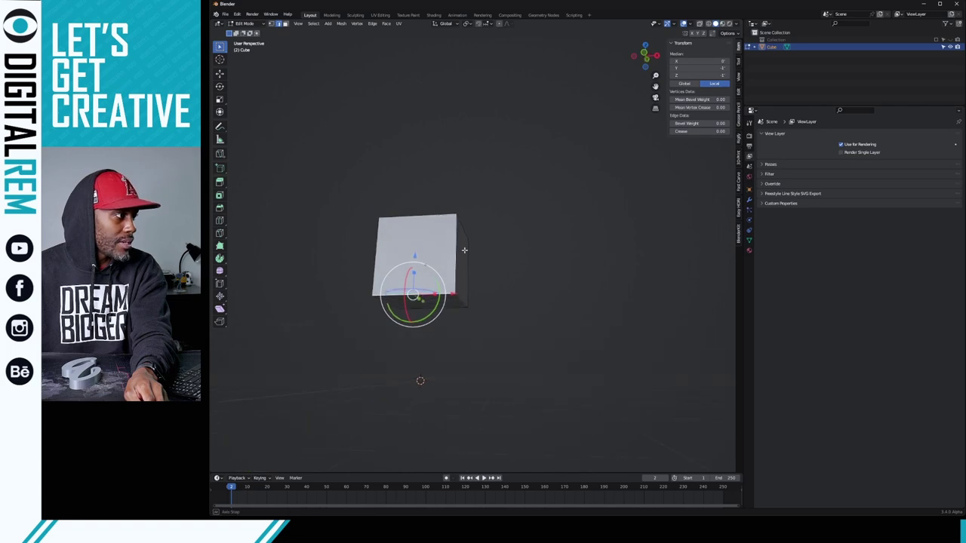
{"action": "left_click", "coordinate": [285, 24]}
{"action": "left_click", "coordinate": [430, 304]}
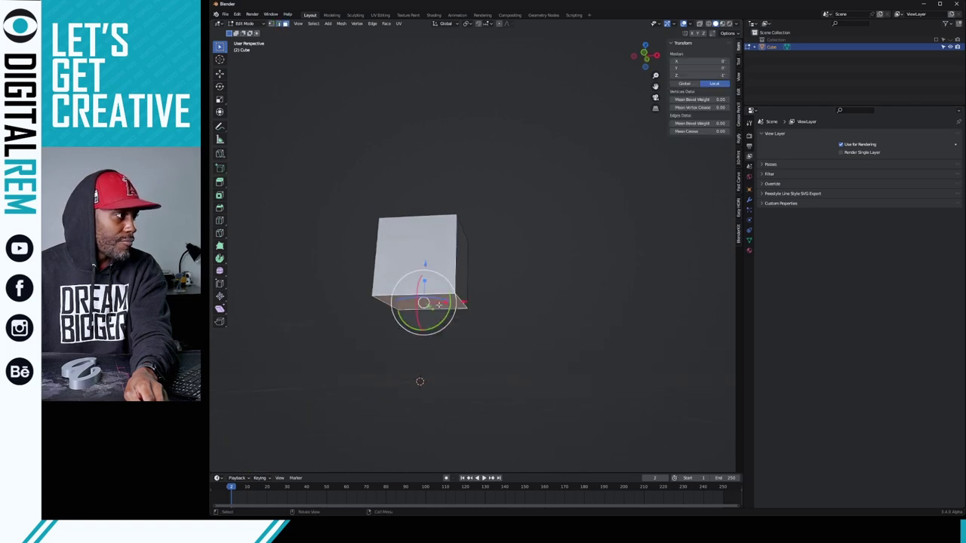
{"action": "right_click", "coordinate": [431, 304]}
{"action": "mouse_move", "coordinate": [440, 307]}
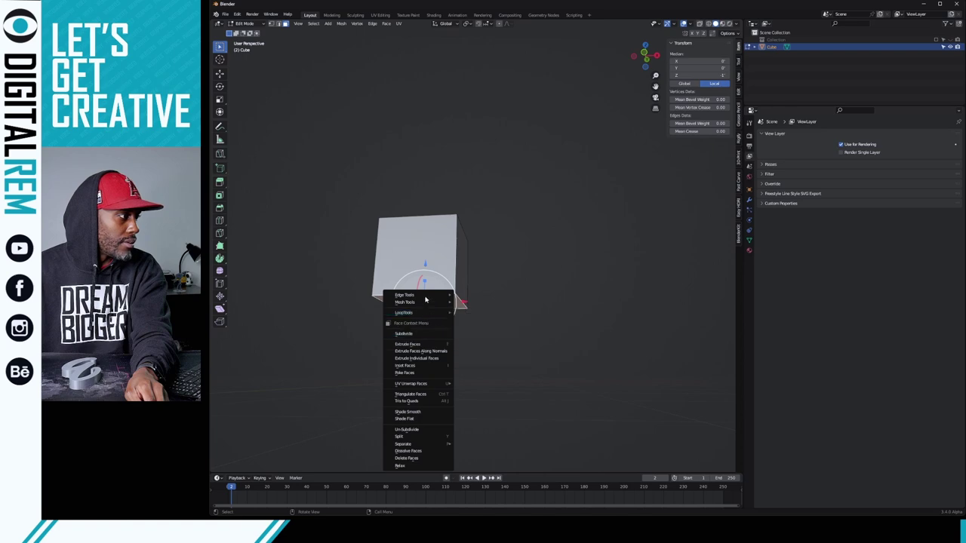
- Snap the 3D cursor to the selected bottom face and return to Object Mode
{"action": "left_click", "coordinate": [341, 28]}
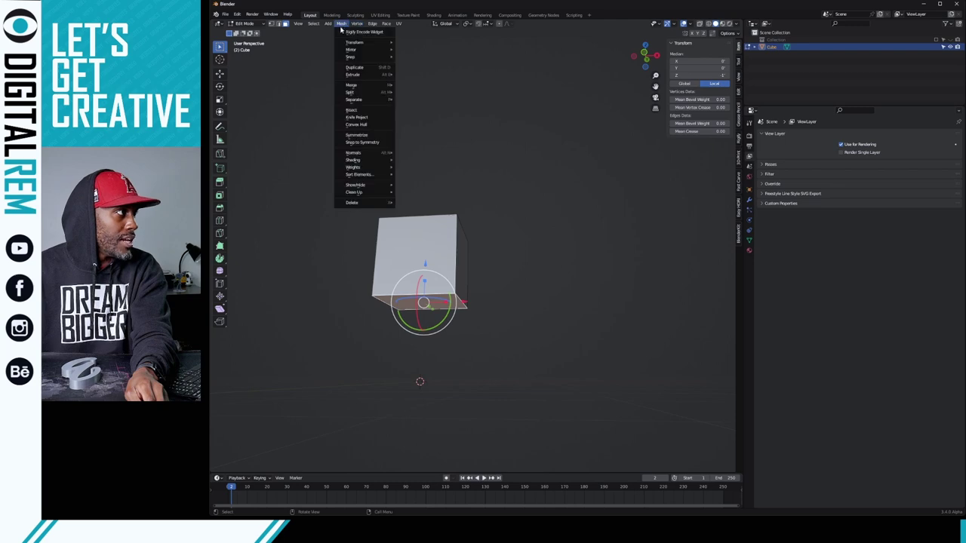
{"action": "mouse_move", "coordinate": [348, 58]}
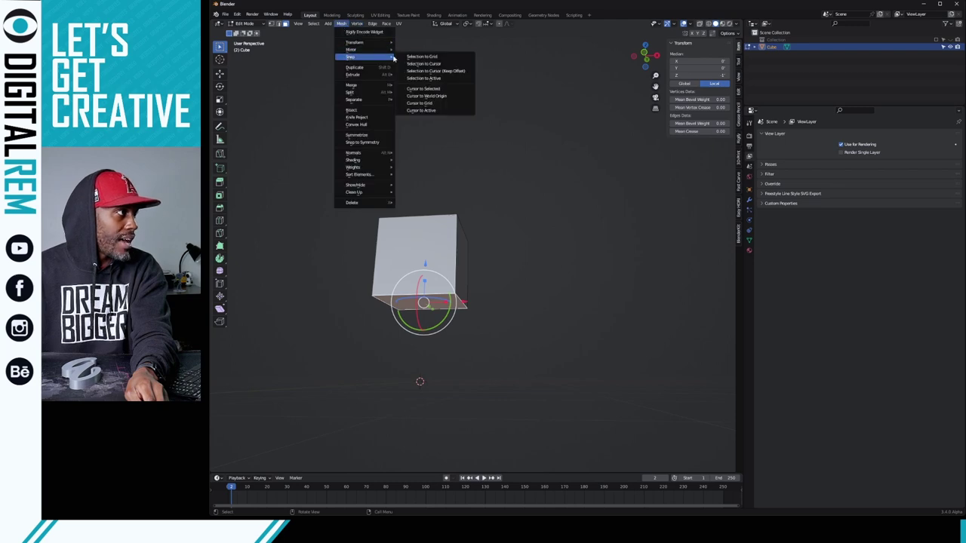
{"action": "left_click", "coordinate": [426, 90]}
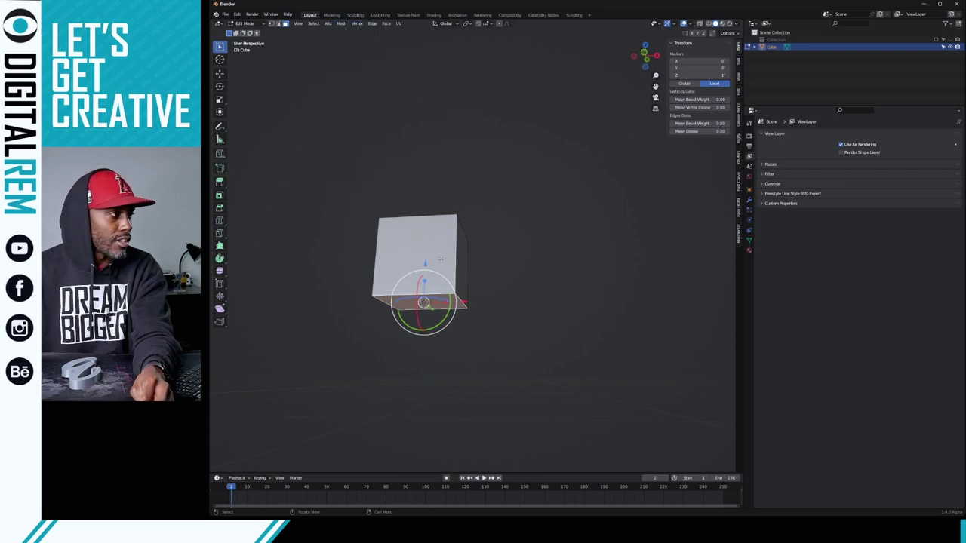
{"action": "key", "text": "ctrl+Tab"}
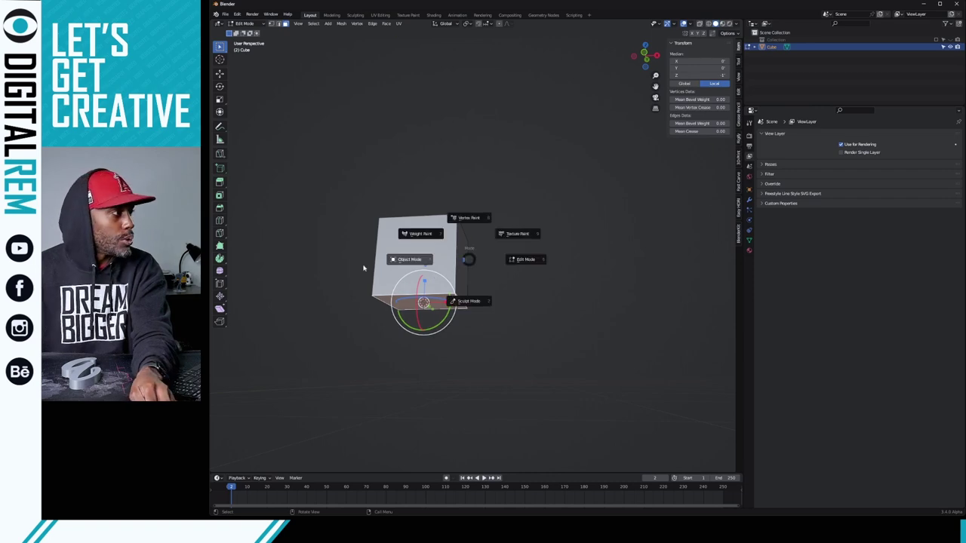
{"action": "left_click", "coordinate": [363, 268]}
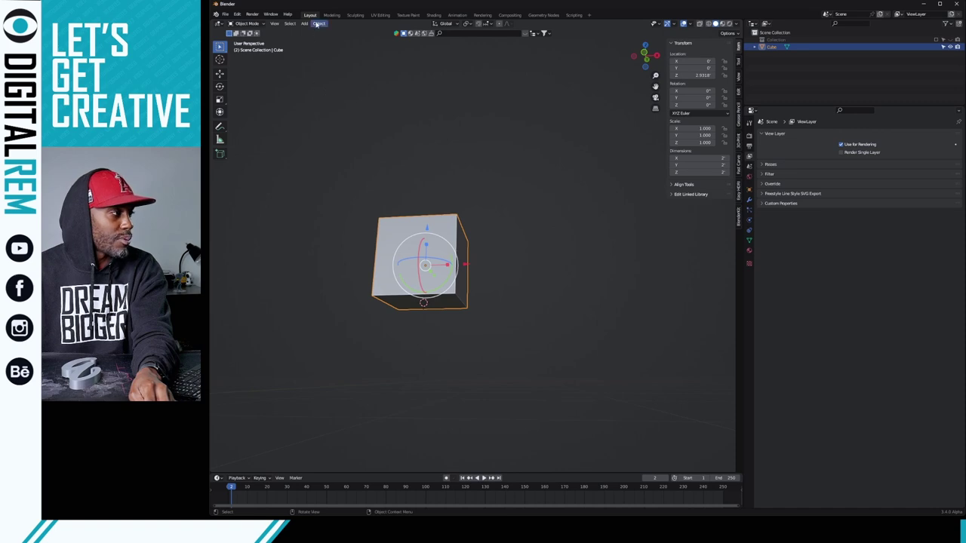
- Set the cube's origin to the 3D cursor on its bottom face
{"action": "right_click", "coordinate": [393, 230]}
{"action": "mouse_move", "coordinate": [384, 223]}
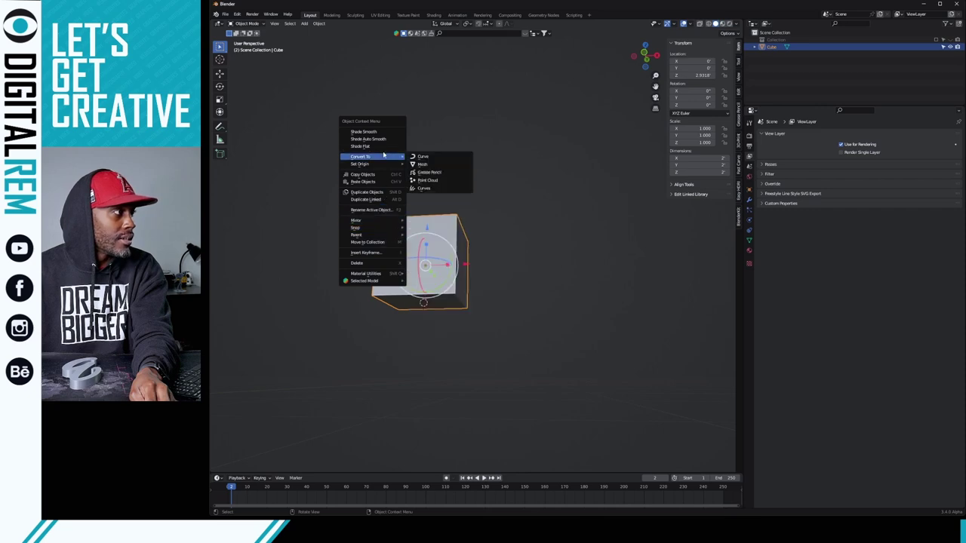
{"action": "mouse_move", "coordinate": [386, 165]}
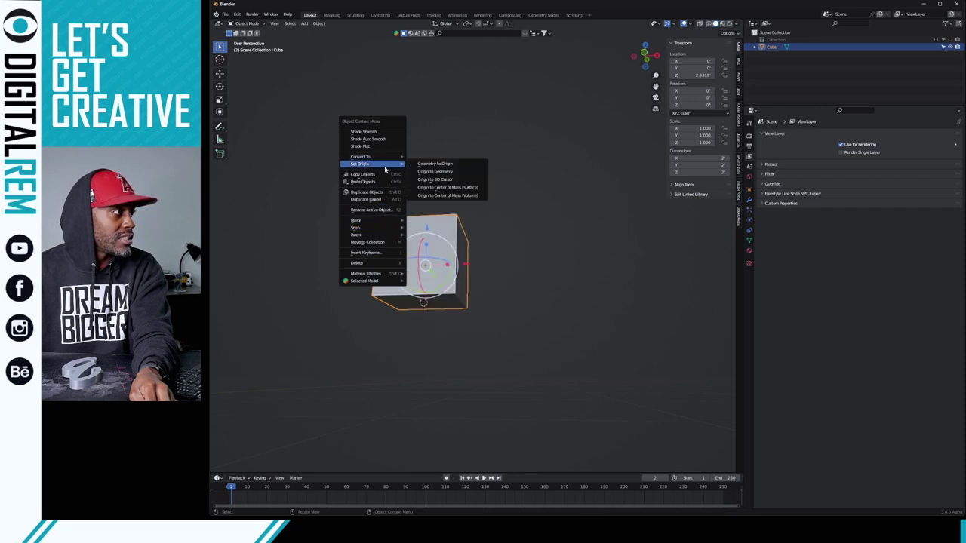
{"action": "left_click", "coordinate": [435, 179]}
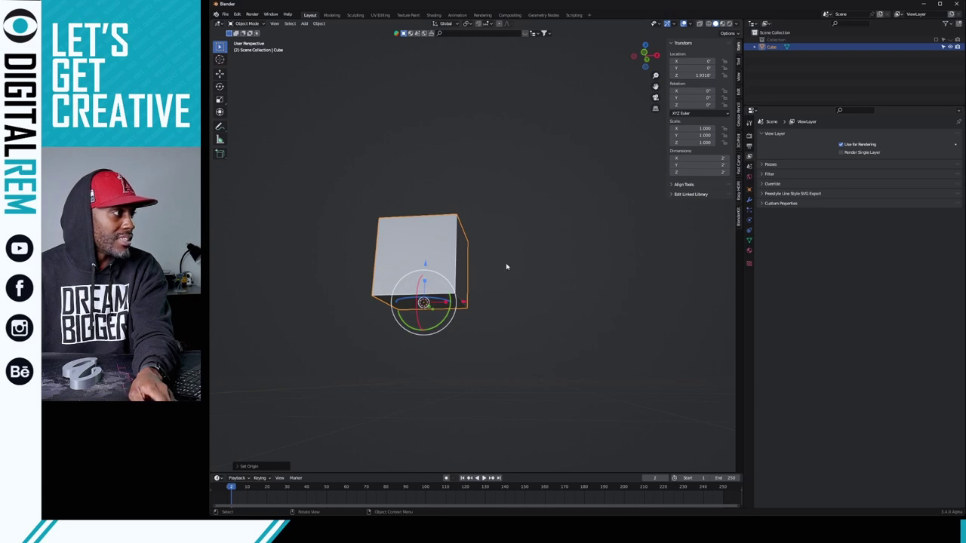
{"action": "left_click_drag", "start_coordinate": [425, 283], "coordinate": [447, 263]}
{"action": "right_click", "coordinate": [447, 263]}
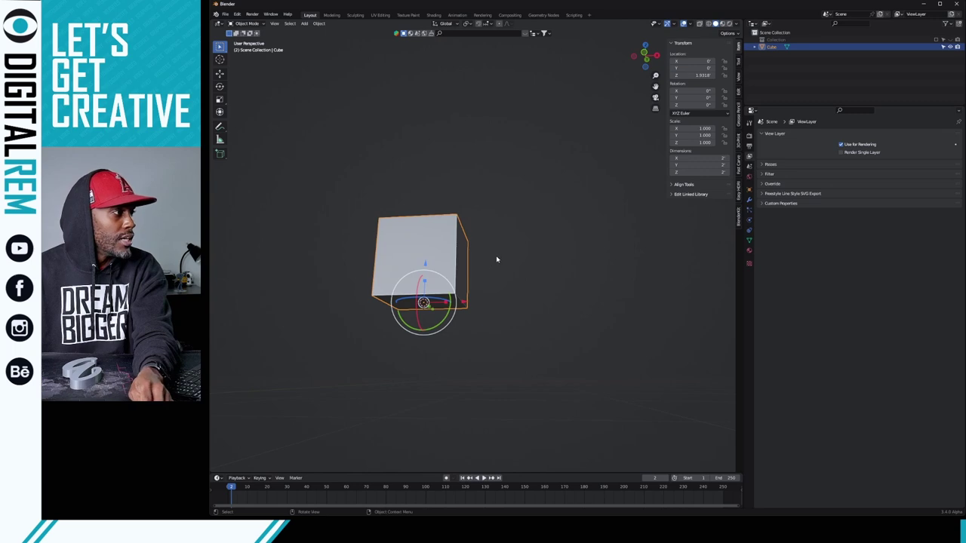
{"action": "left_click", "coordinate": [498, 259]}
{"action": "left_click", "coordinate": [425, 278]}
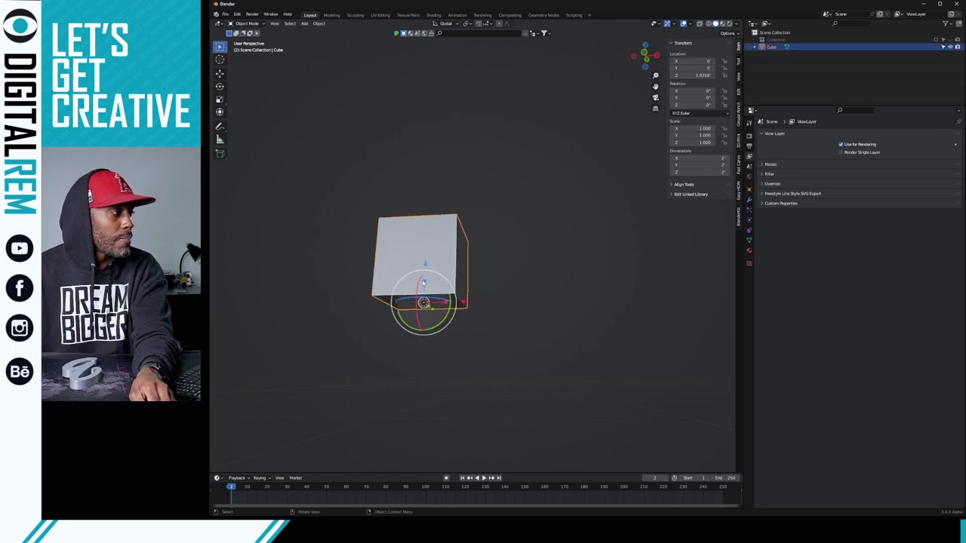
- Snap the 3D cursor back to the world origin
{"action": "right_click", "coordinate": [342, 201]}
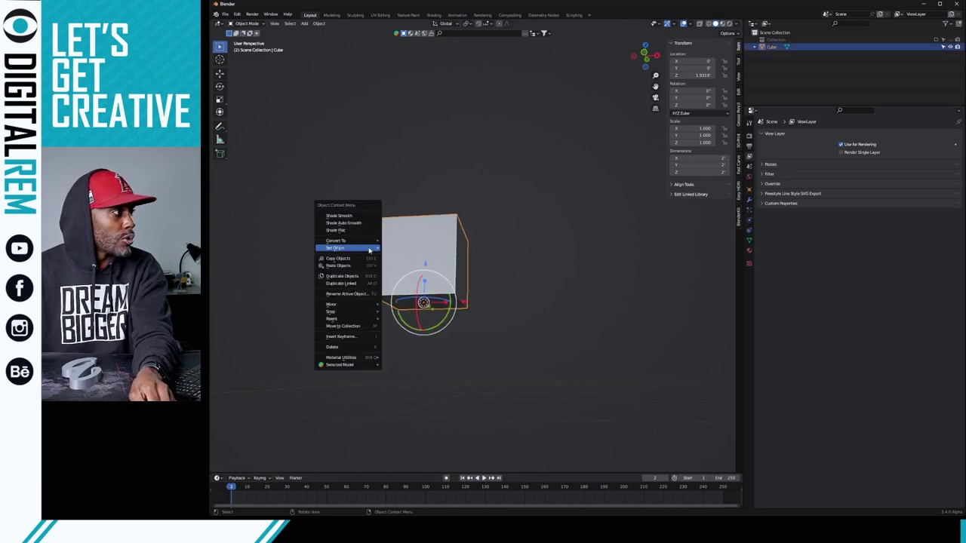
{"action": "mouse_move", "coordinate": [346, 248]}
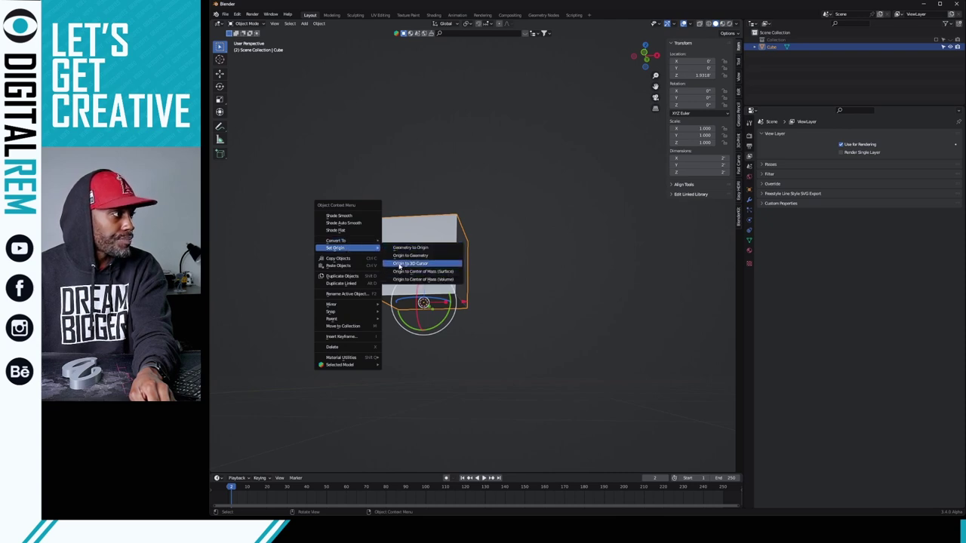
{"action": "left_click", "coordinate": [397, 256]}
{"action": "left_click", "coordinate": [442, 151]}
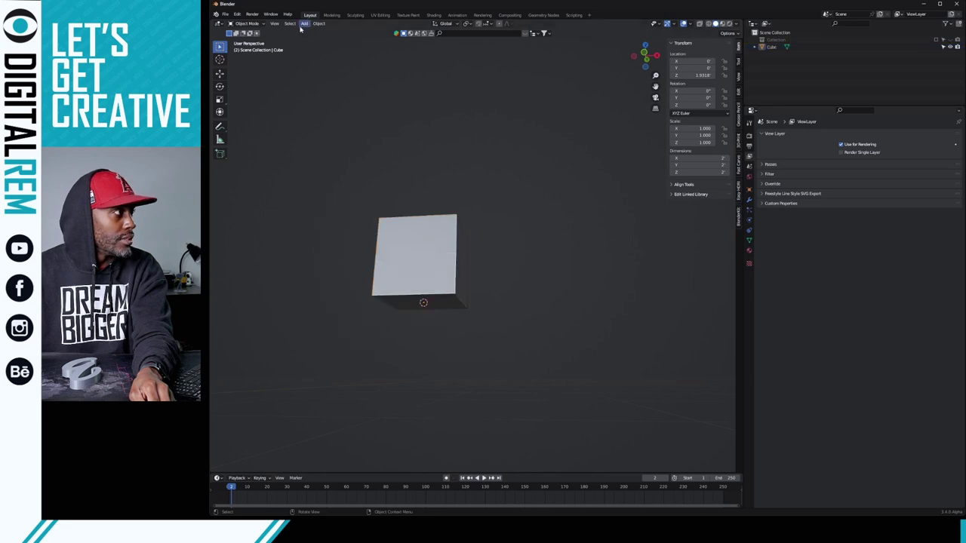
{"action": "right_click", "coordinate": [308, 104]}
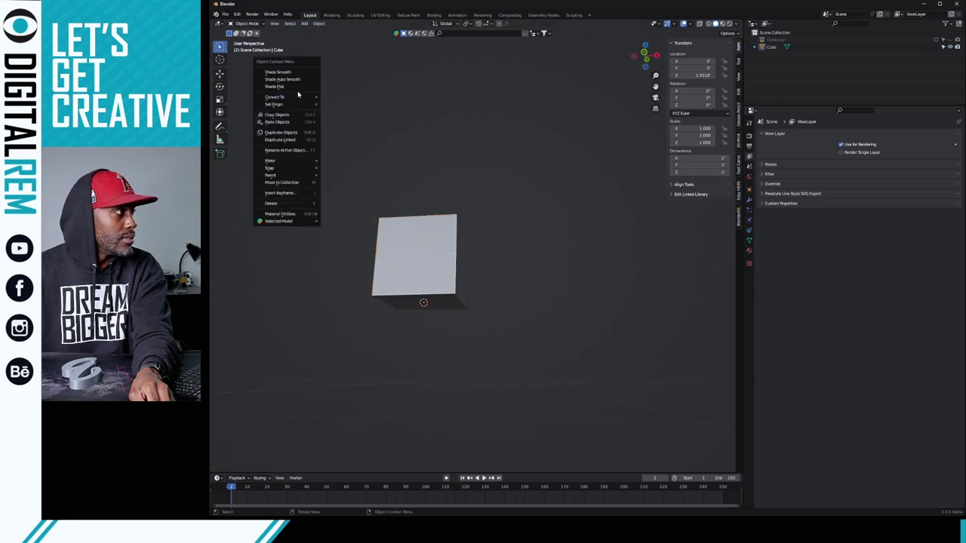
{"action": "mouse_move", "coordinate": [307, 171]}
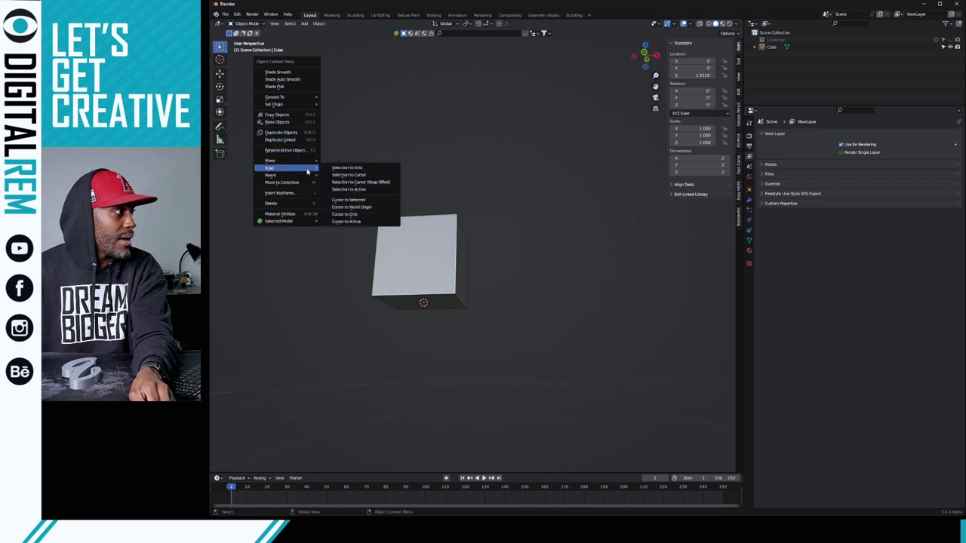
{"action": "left_click", "coordinate": [344, 208]}
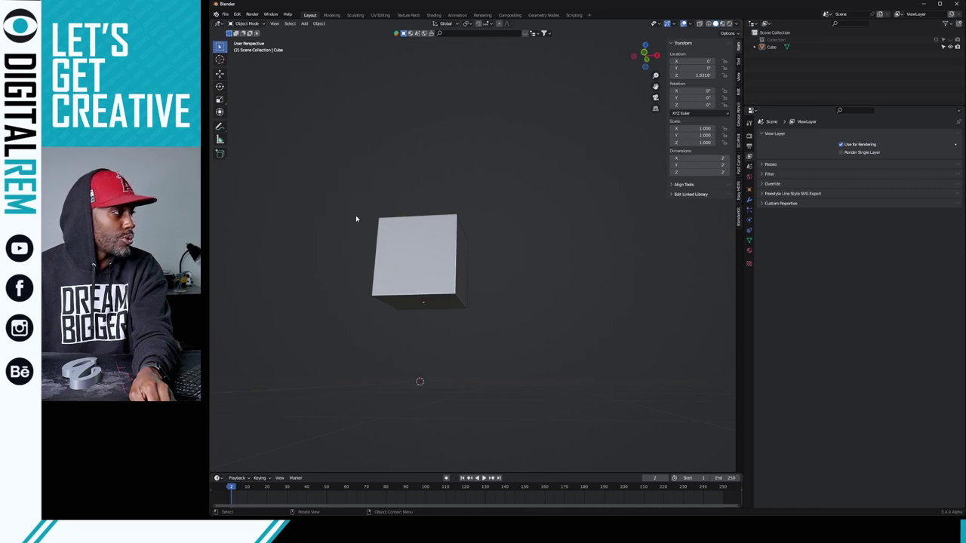
- Snap the selected cube onto the cursor so it rests on the grid at the origin
{"action": "left_click", "coordinate": [436, 252]}
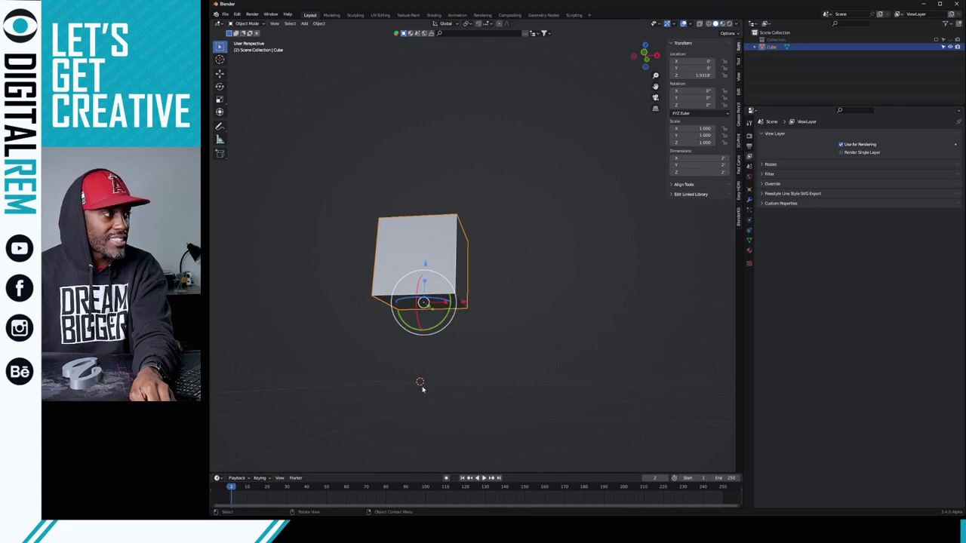
{"action": "right_click", "coordinate": [416, 254]}
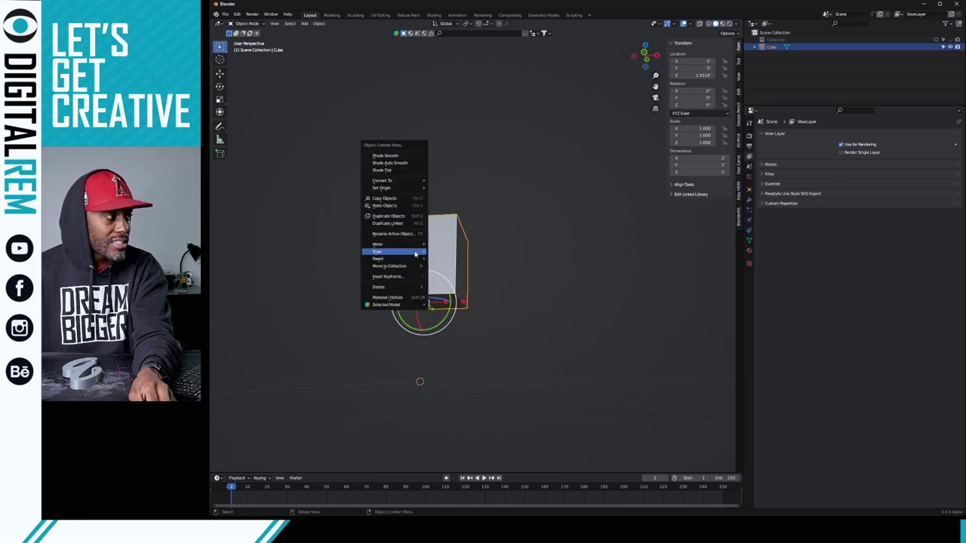
{"action": "mouse_move", "coordinate": [398, 258]}
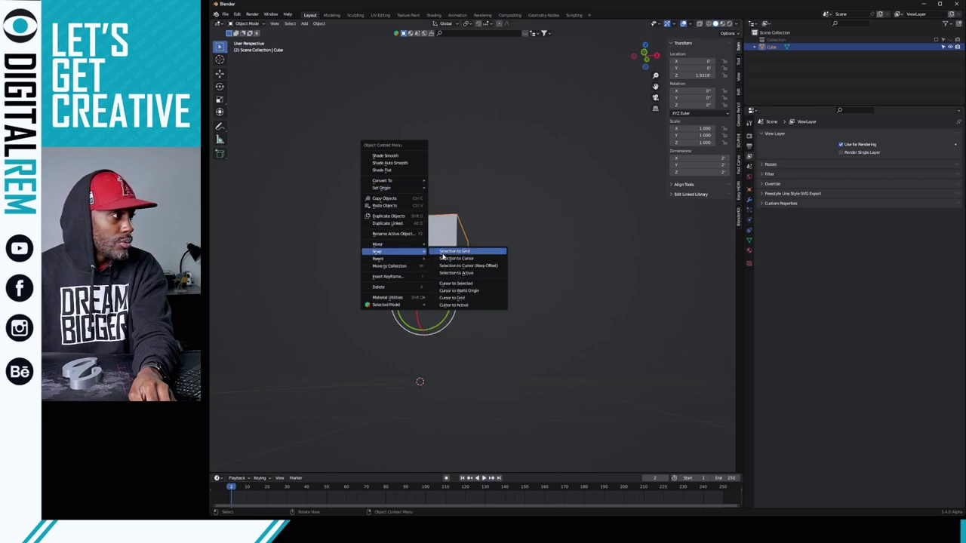
{"action": "left_click", "coordinate": [443, 258]}
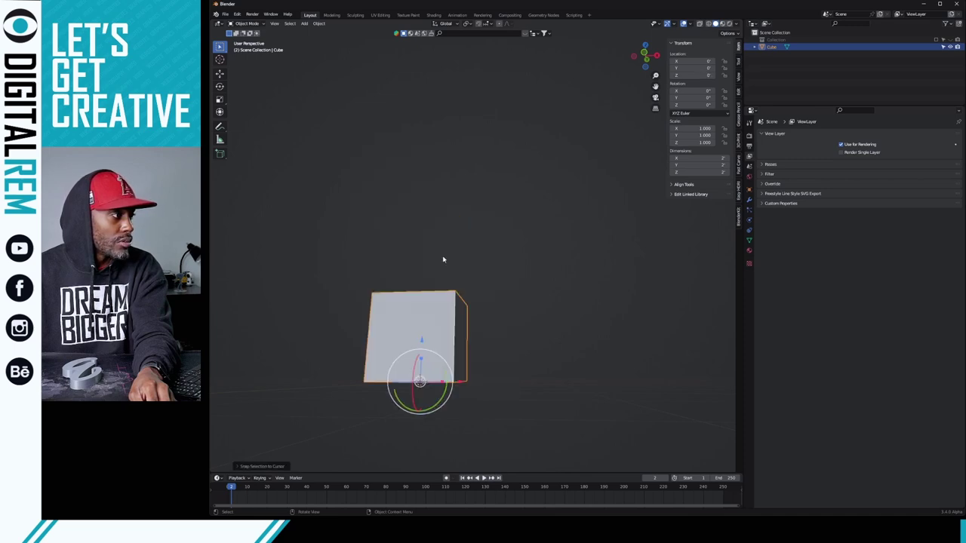
{"action": "right_click", "coordinate": [470, 284]}
{"action": "key", "text": "Escape"}
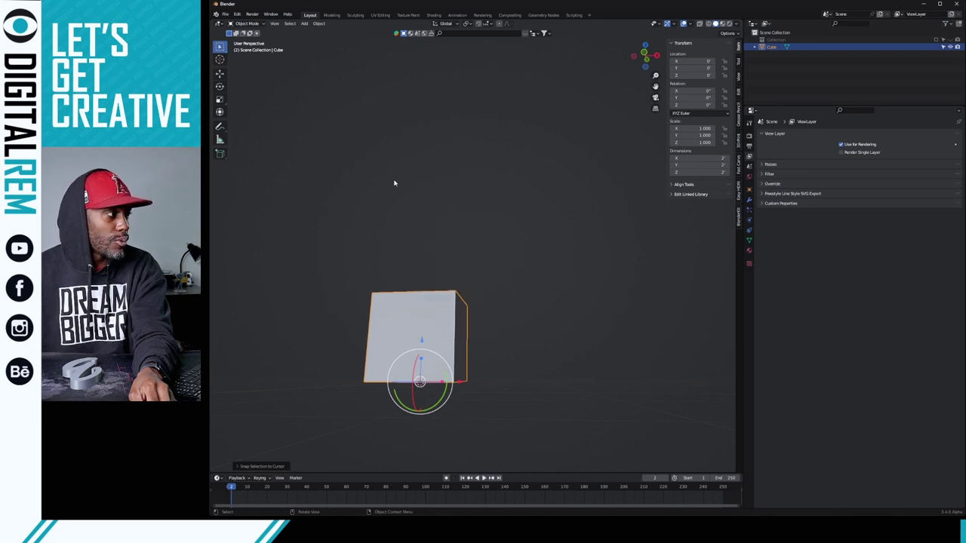
{"action": "middle_click_drag", "start_coordinate": [394, 183], "coordinate": [495, 262]}
{"action": "left_click_drag", "start_coordinate": [476, 281], "coordinate": [474, 264]}
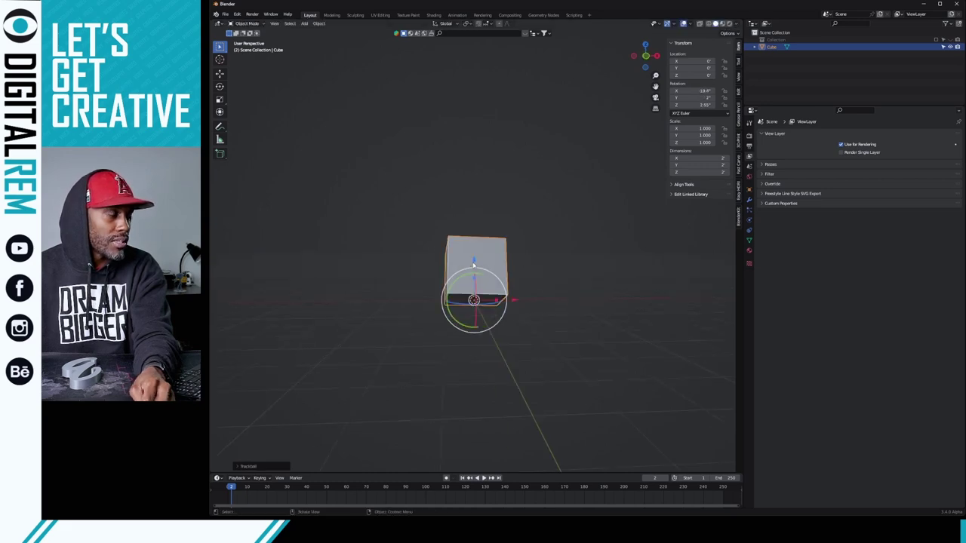
{"action": "key", "text": "alt+r"}
{"action": "scroll", "coordinate": [474, 275], "scroll_direction": "up", "scroll_amount": 2}
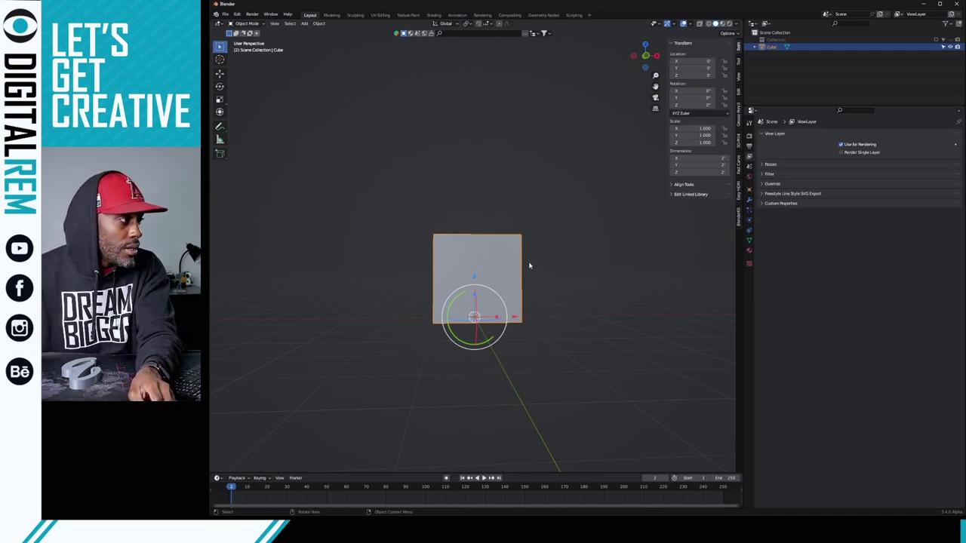
{"action": "scroll", "coordinate": [529, 266], "scroll_direction": "up", "scroll_amount": 3}
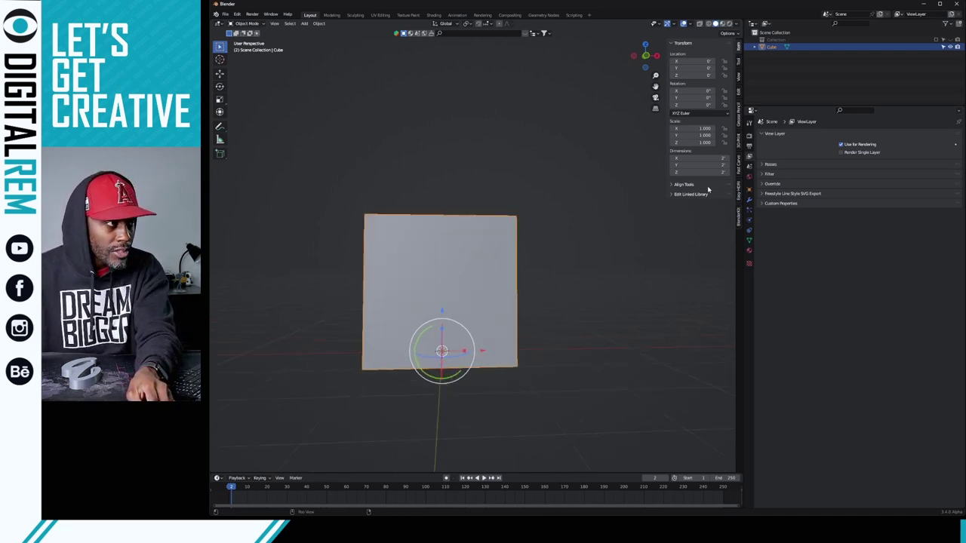
{"action": "mouse_move", "coordinate": [535, 247]}
{"action": "middle_mouse_down"}
{"action": "mouse_move", "coordinate": [541, 237]}
{"action": "mouse_move", "coordinate": [528, 231]}
{"action": "middle_mouse_up"}
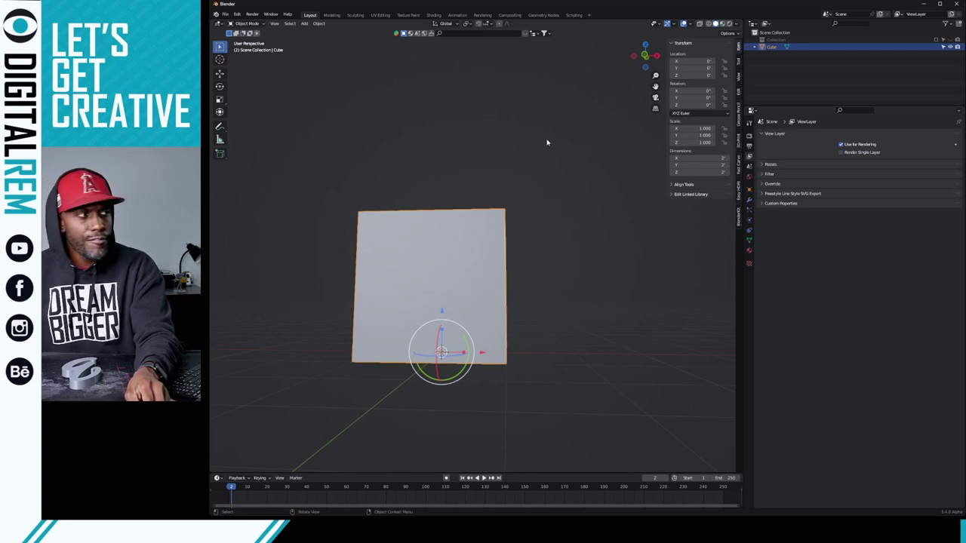
{"action": "left_click", "coordinate": [709, 158]}
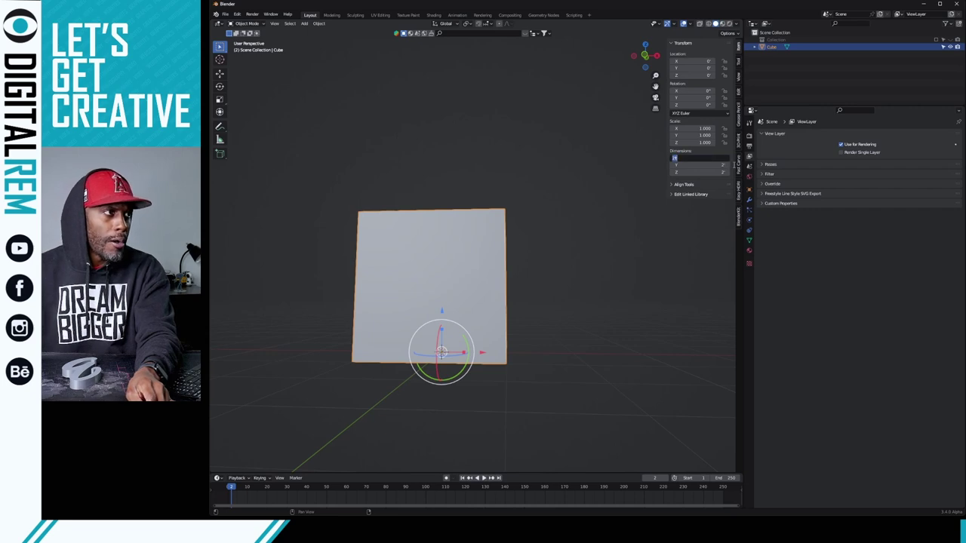
{"action": "key", "text": "Return"}
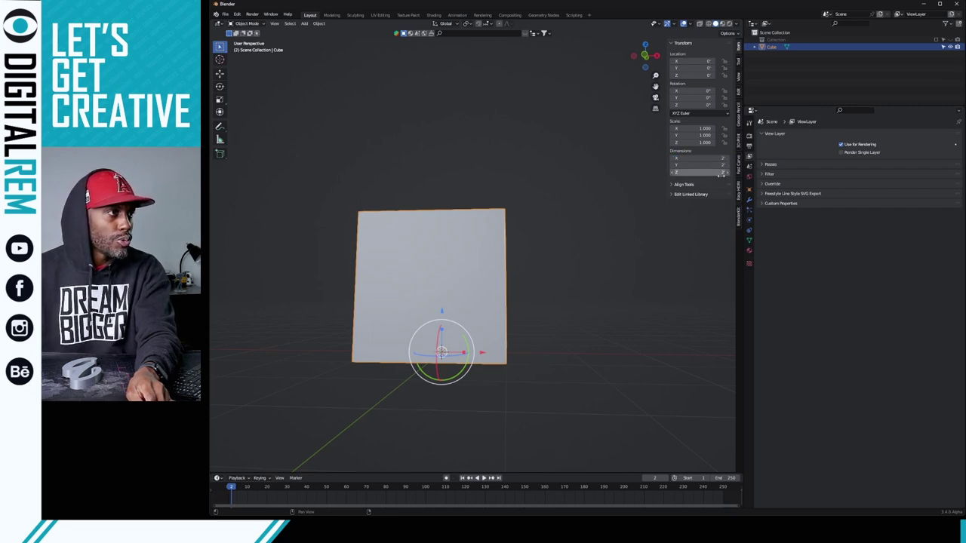
- In Scene properties, keep the Imperial unit system and set Length to Inches
{"action": "left_click", "coordinate": [749, 176]}
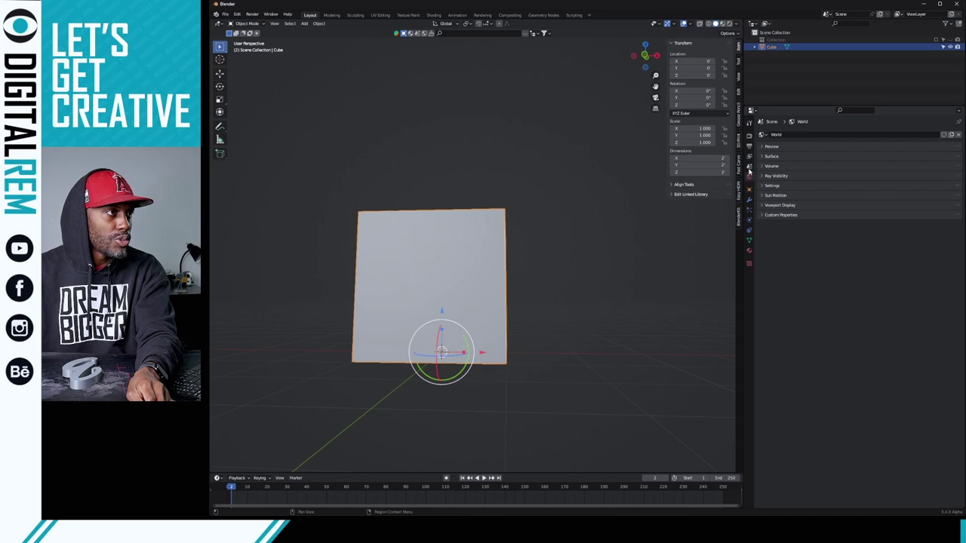
{"action": "left_click", "coordinate": [749, 167]}
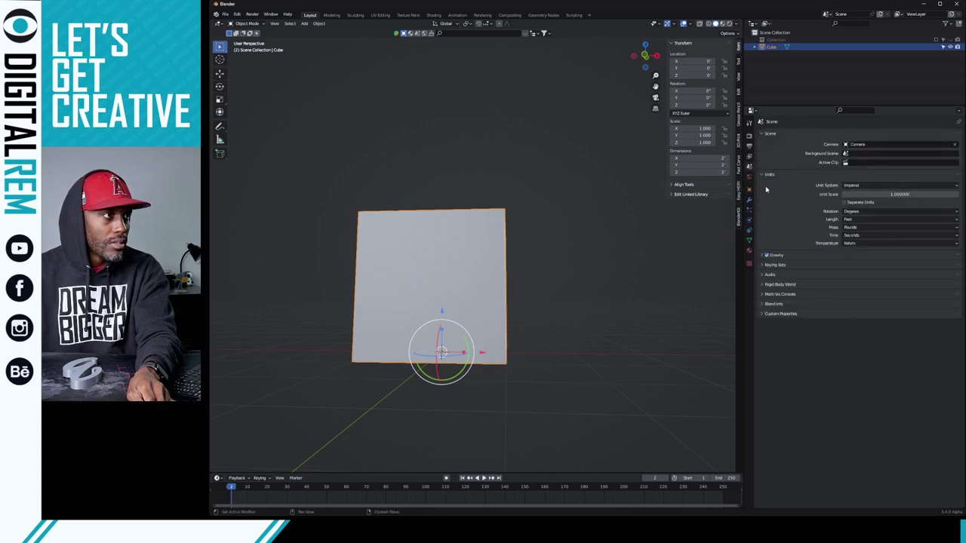
{"action": "left_click", "coordinate": [847, 189]}
{"action": "left_click", "coordinate": [848, 189]}
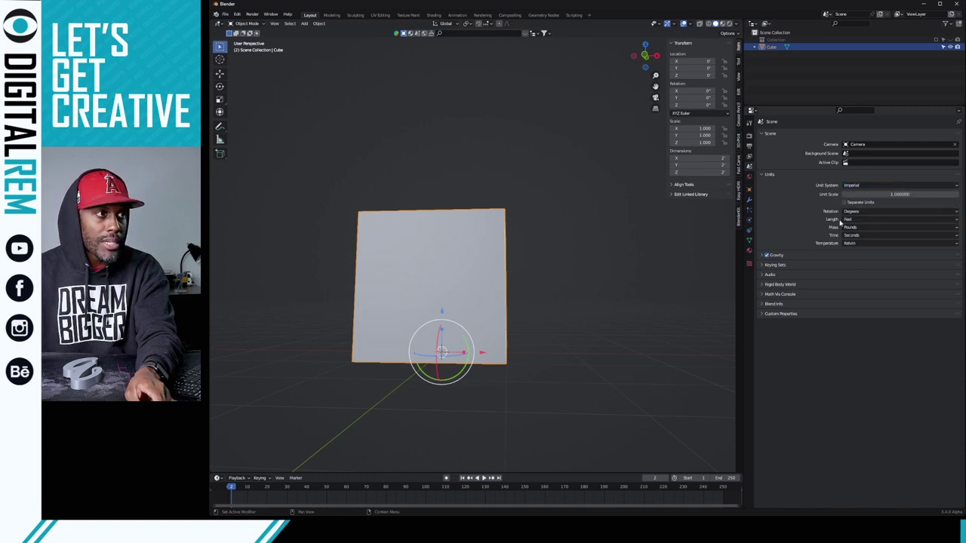
{"action": "left_click", "coordinate": [849, 219]}
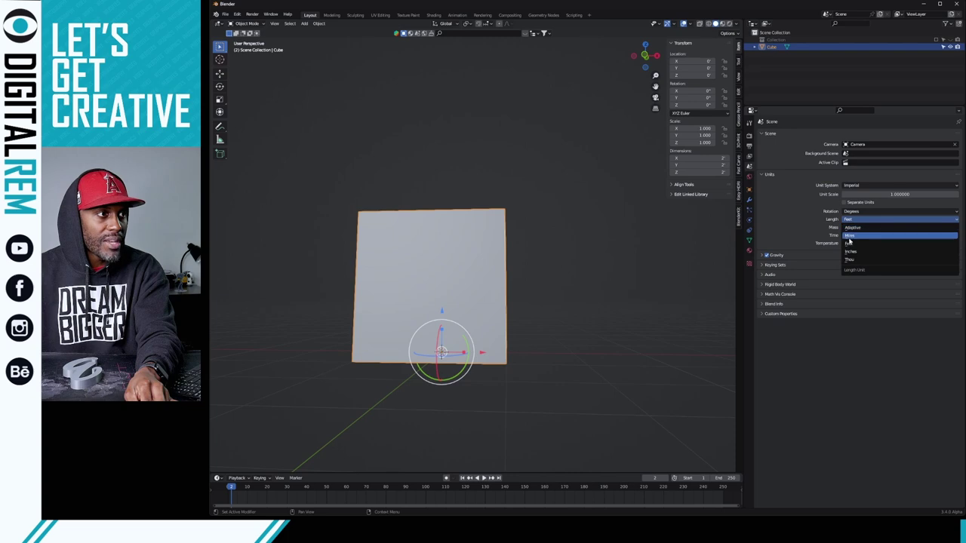
{"action": "left_click", "coordinate": [850, 253]}
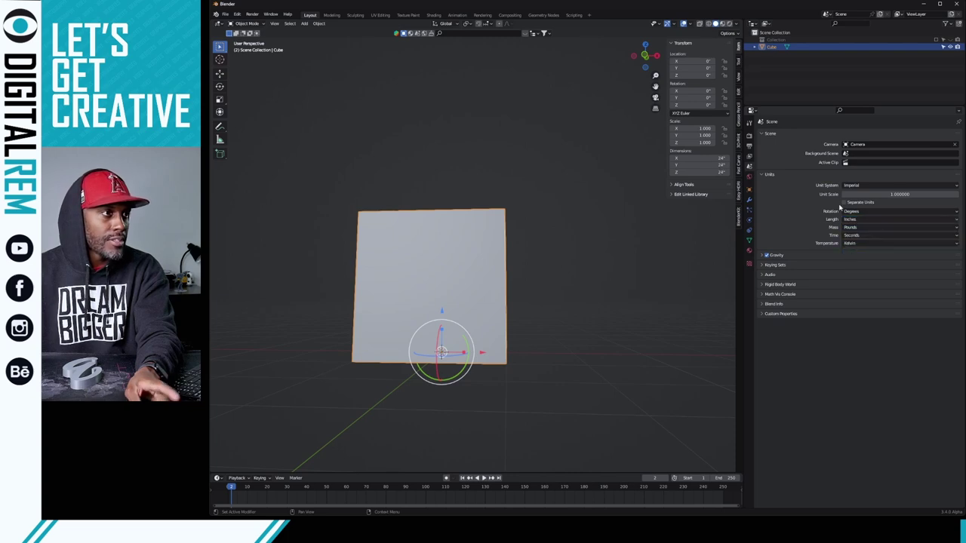
{"action": "left_click", "coordinate": [720, 158]}
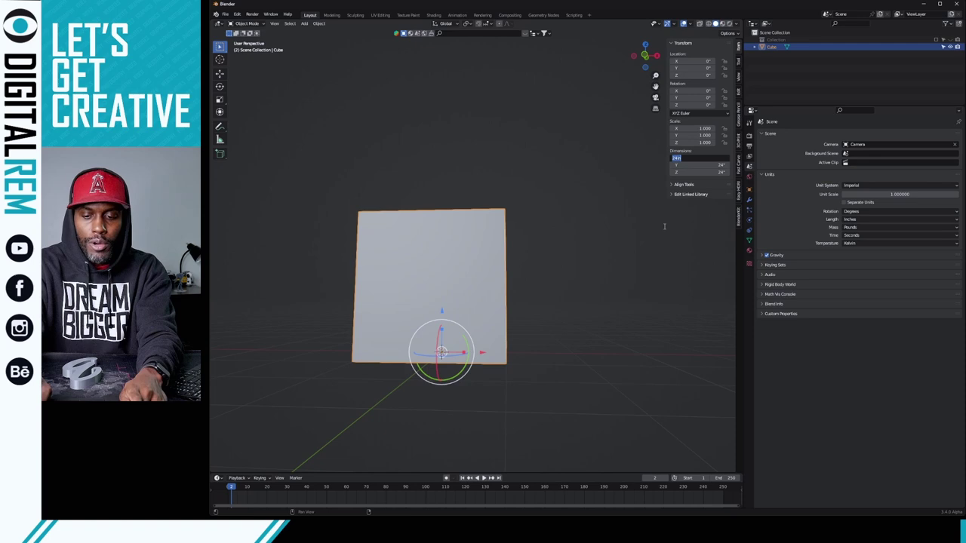
- Set the cube's dimensions to X 2", Y 2" and Z 0.5"
{"action": "type", "text": "2"}
{"action": "key", "text": "Return"}
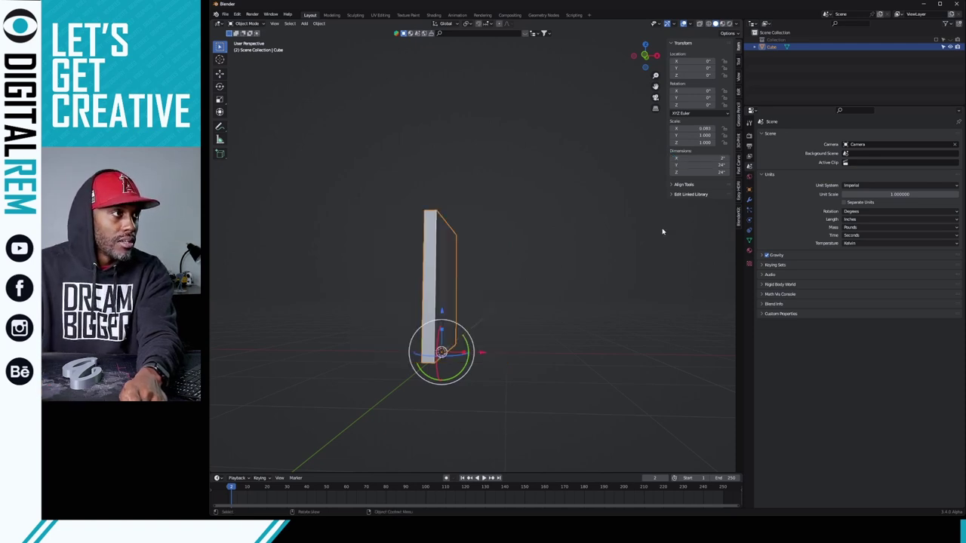
{"action": "left_click", "coordinate": [712, 165]}
{"action": "type", "text": "2"}
{"action": "key", "text": "Return"}
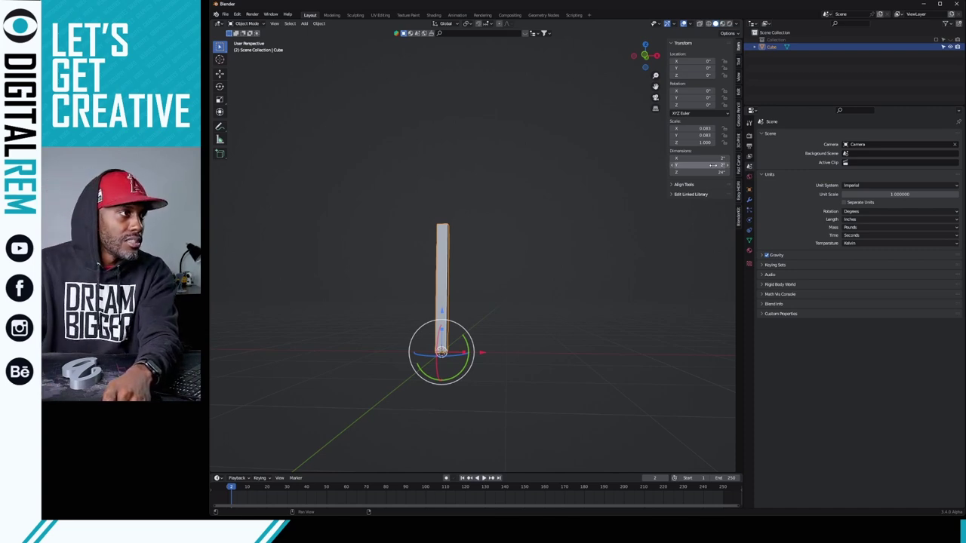
{"action": "left_click", "coordinate": [713, 172]}
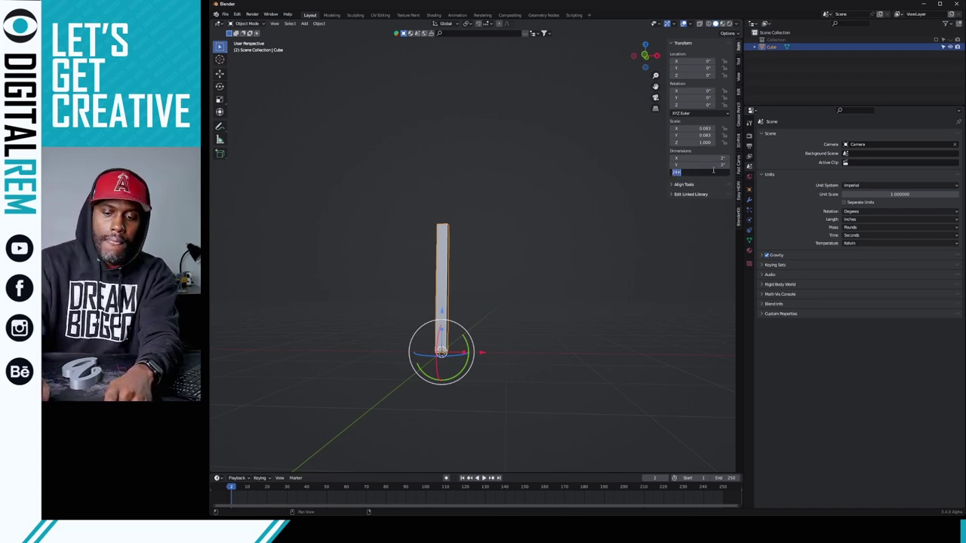
{"action": "type", "text": ".5"}
{"action": "key", "text": "Return"}
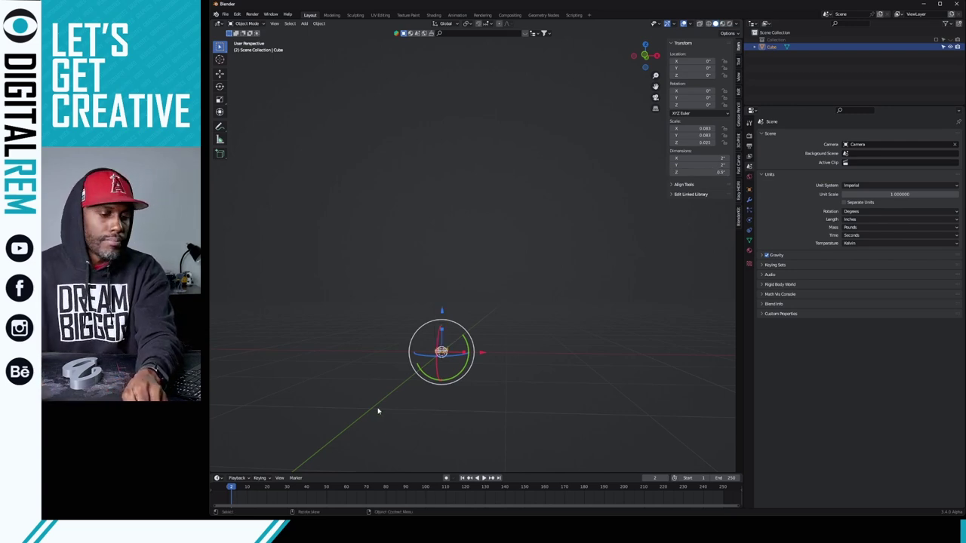
{"action": "scroll", "coordinate": [491, 340], "scroll_direction": "up", "scroll_amount": 8}
{"action": "scroll", "coordinate": [483, 346], "scroll_direction": "down", "scroll_amount": 4}
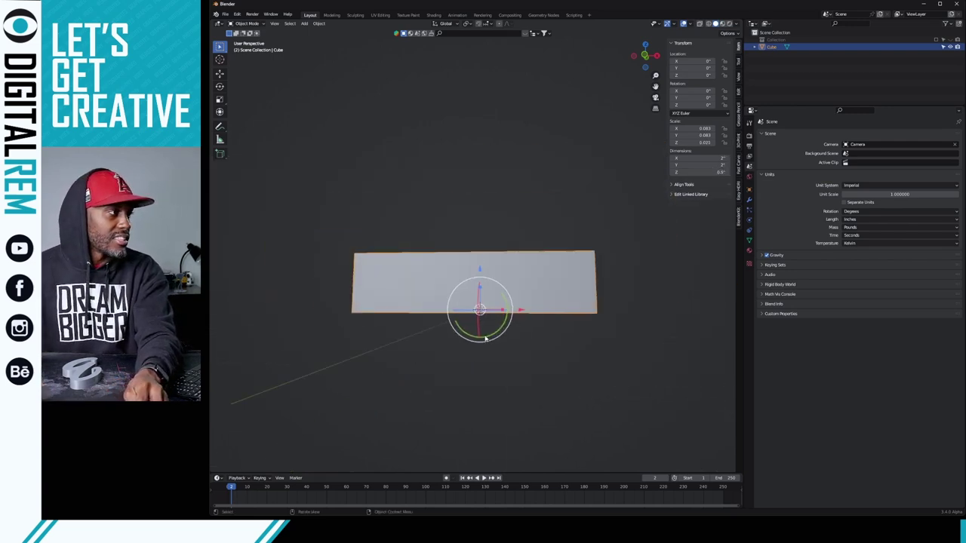
{"action": "middle_click_drag", "start_coordinate": [481, 348], "coordinate": [523, 350]}
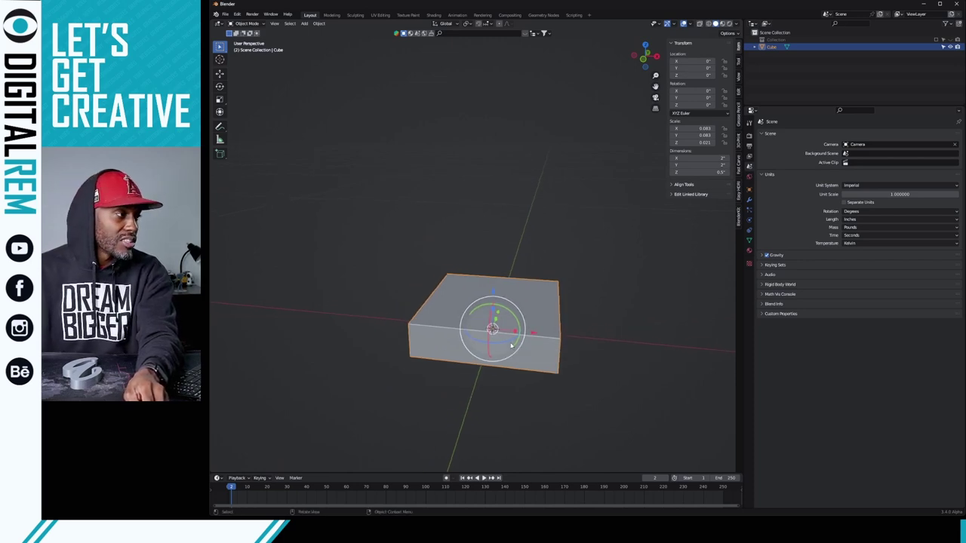
{"action": "middle_click_drag", "start_coordinate": [504, 335], "coordinate": [552, 365]}
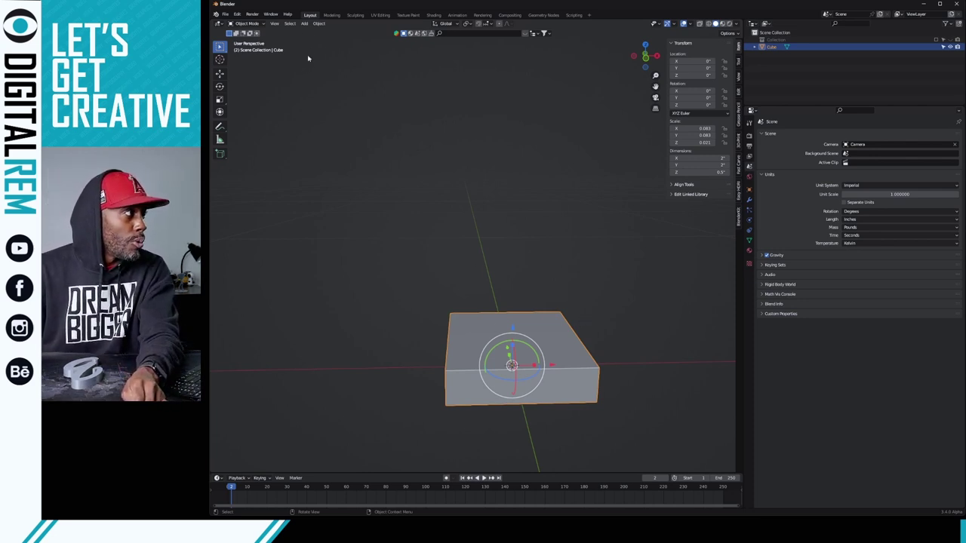
- Add a cylinder, scale it down to about 0.328", and raise it onto the slab
{"action": "left_click", "coordinate": [304, 23]}
{"action": "mouse_move", "coordinate": [309, 34]}
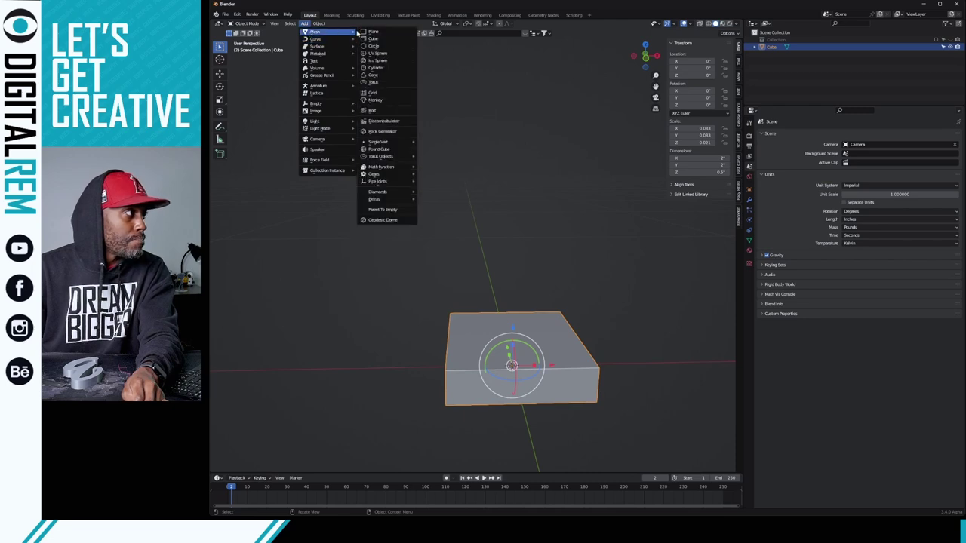
{"action": "left_click", "coordinate": [372, 68]}
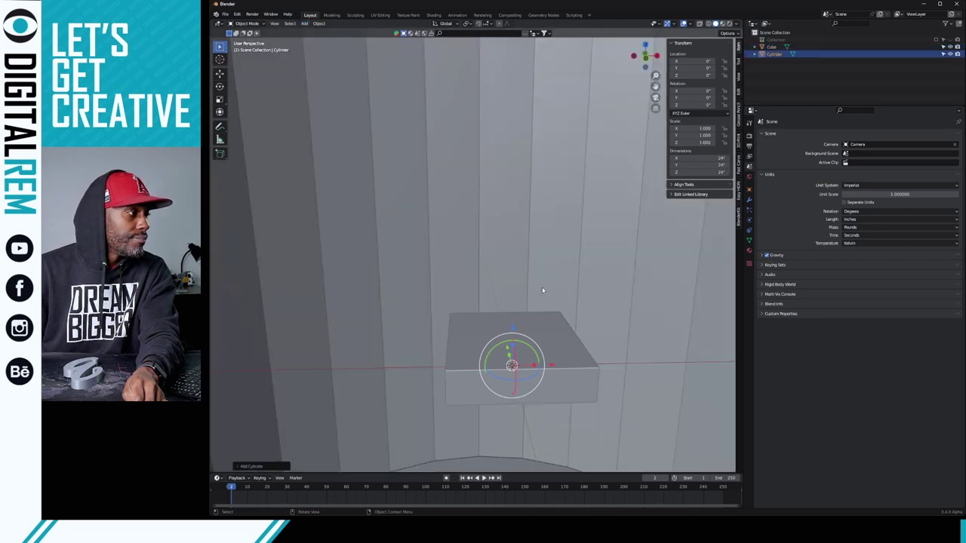
{"action": "key", "text": "s"}
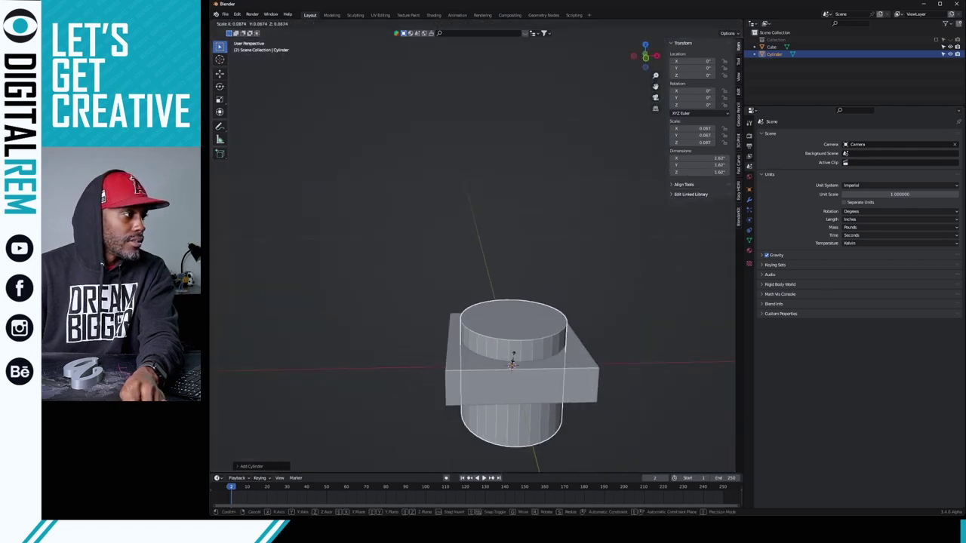
{"action": "left_click", "coordinate": [511, 364]}
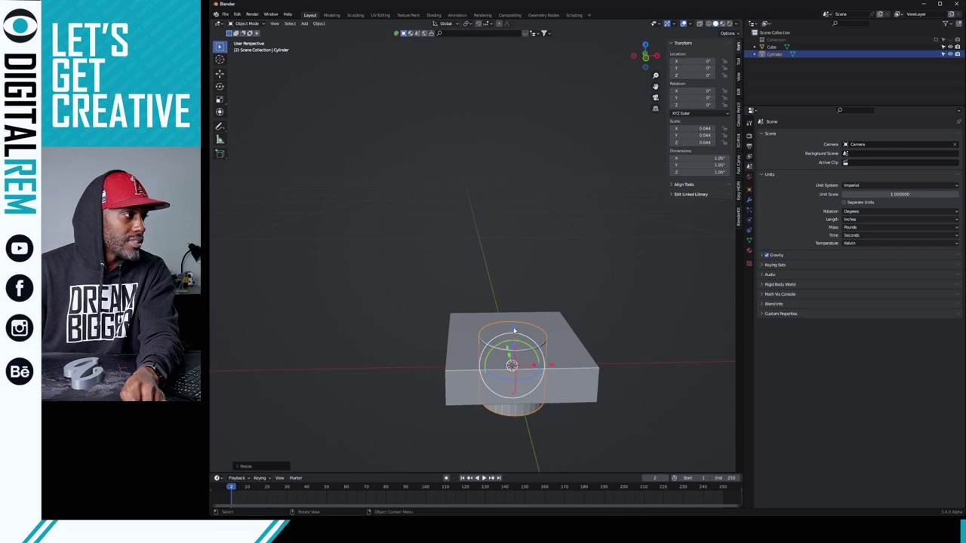
{"action": "left_click_drag", "start_coordinate": [514, 330], "coordinate": [514, 272]}
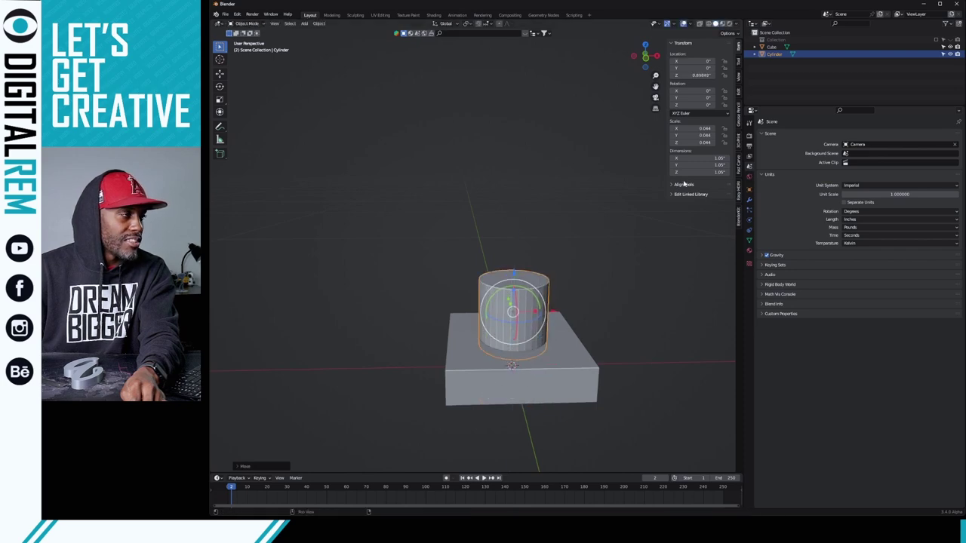
{"action": "left_click_drag", "start_coordinate": [538, 309], "coordinate": [528, 317]}
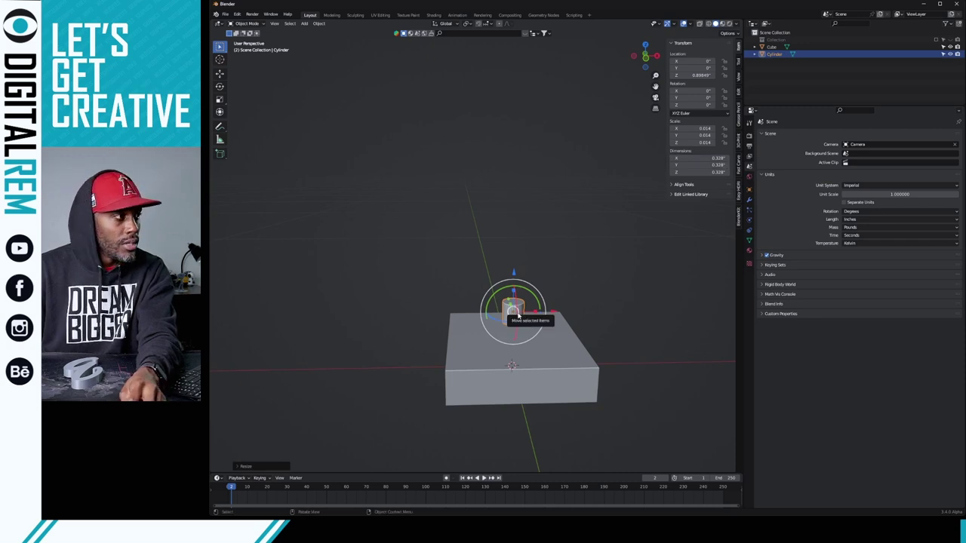
- Resize the cylinder to 0.5" in X and Y and place it at Z 1.1832"
{"action": "key", "text": "s"}
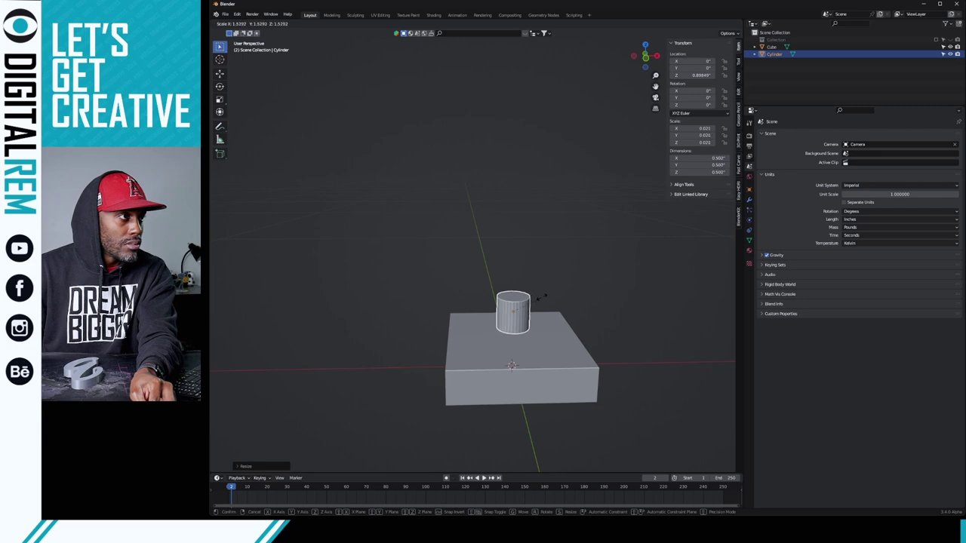
{"action": "left_click", "coordinate": [538, 297]}
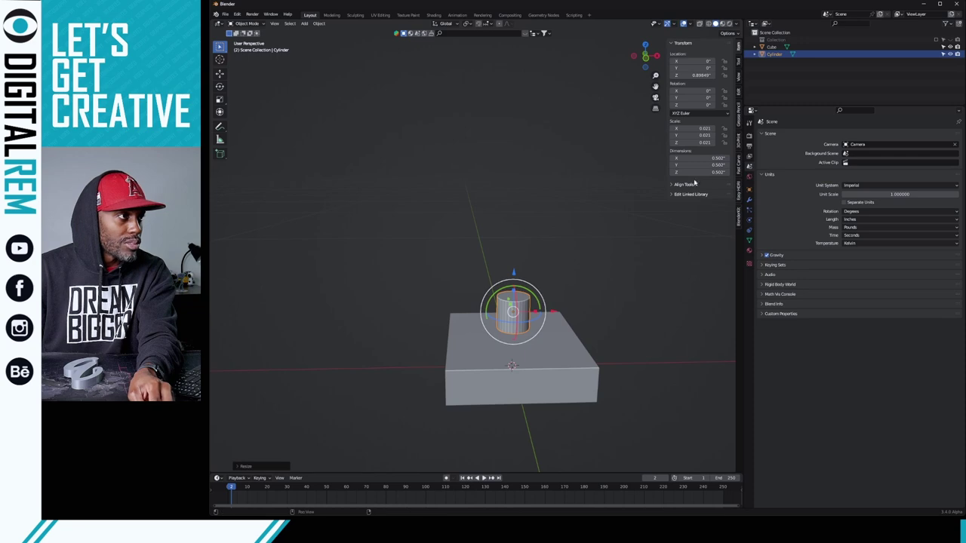
{"action": "left_click", "coordinate": [721, 158]}
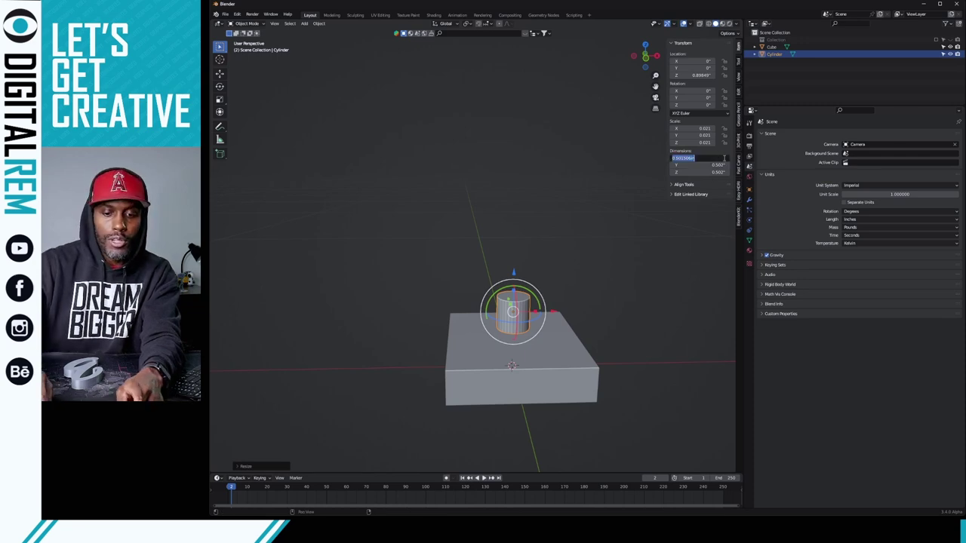
{"action": "key", "text": "Escape"}
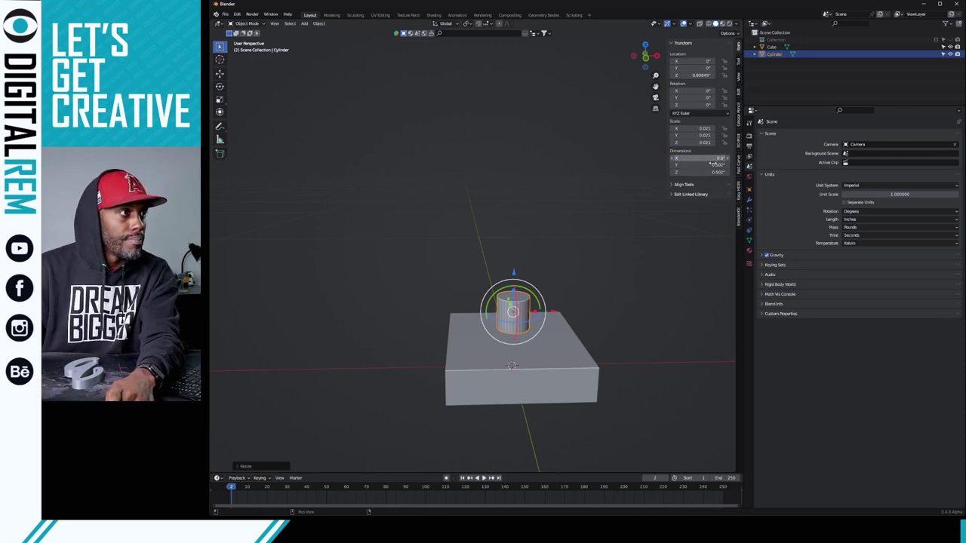
{"action": "left_click", "coordinate": [715, 164]}
{"action": "type", "text": "0.5"}
{"action": "key", "text": "Return"}
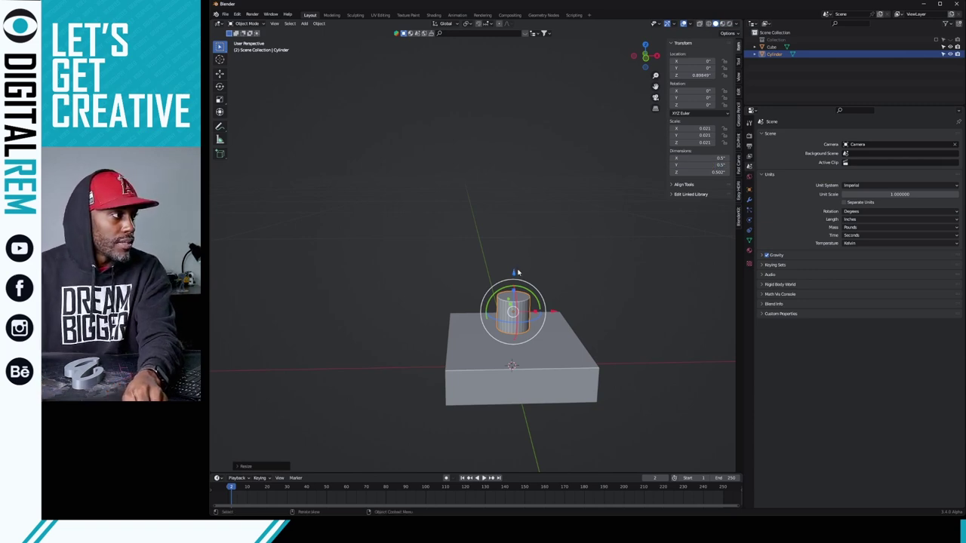
{"action": "left_click_drag", "start_coordinate": [514, 272], "coordinate": [540, 255]}
{"action": "middle_click_drag", "start_coordinate": [540, 254], "coordinate": [518, 323]}
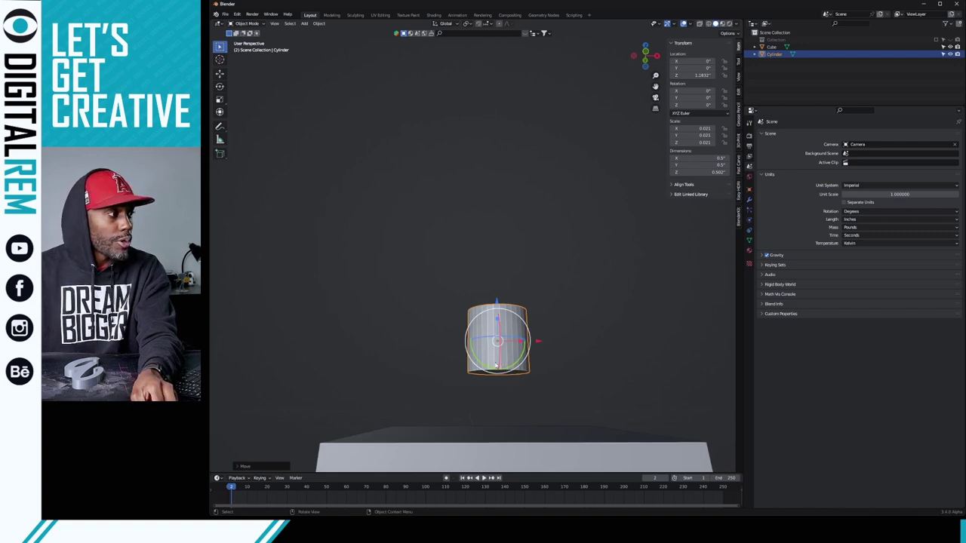
- Enter Edit Mode on the cylinder and select only its bottom ring
{"action": "key", "text": "ctrl+Tab"}
{"action": "left_click", "coordinate": [544, 335]}
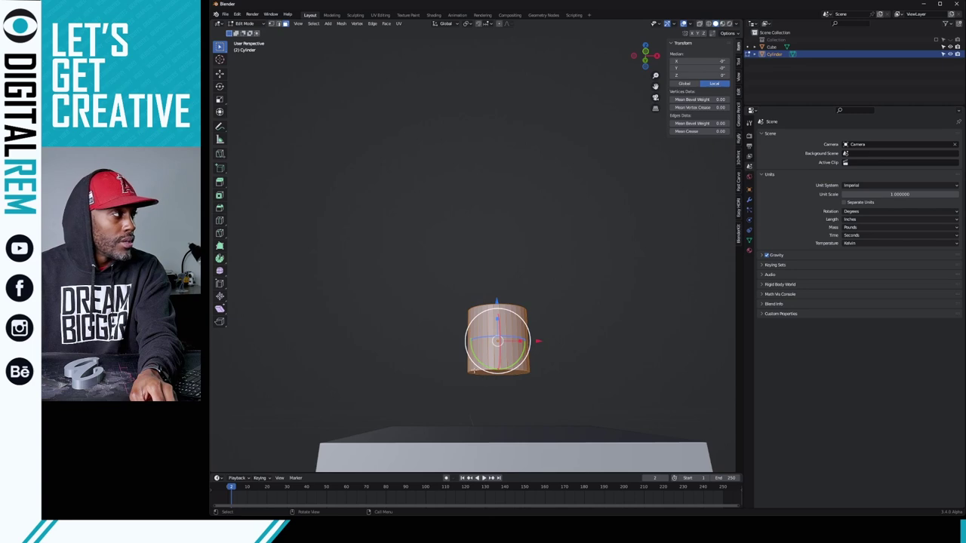
{"action": "left_click", "coordinate": [475, 373], "text": "alt"}
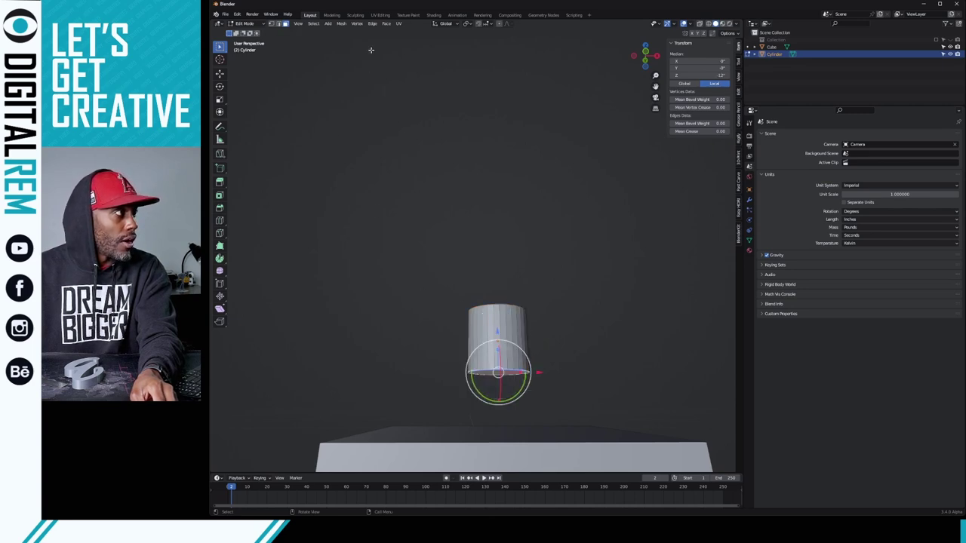
{"action": "left_click", "coordinate": [341, 24]}
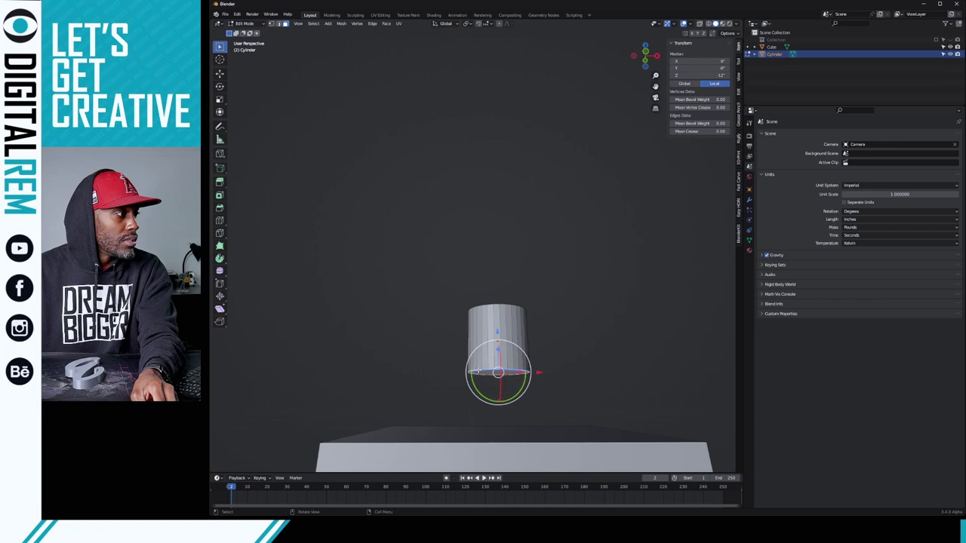
{"action": "right_click", "coordinate": [480, 373]}
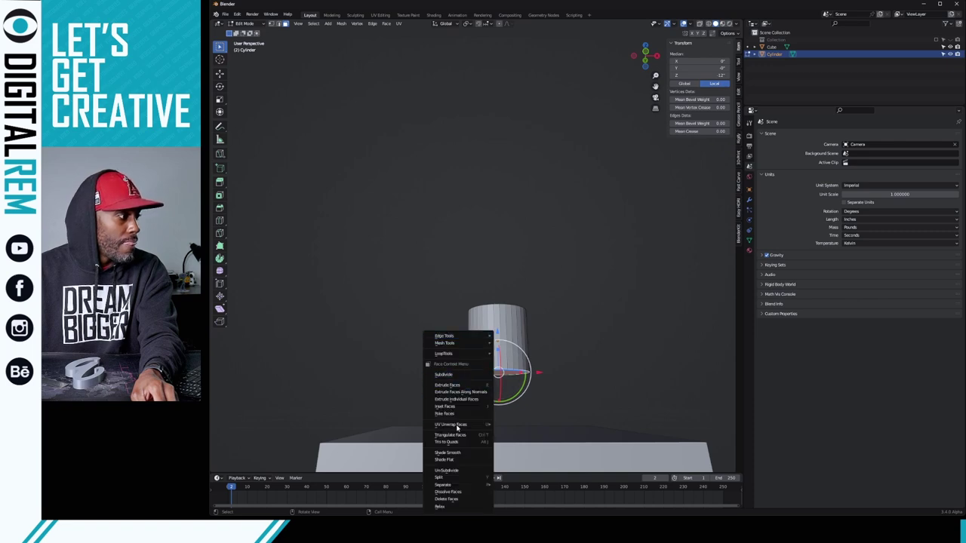
- Snap the 3D cursor to the selected bottom ring and return to Object Mode
{"action": "left_click", "coordinate": [342, 24]}
{"action": "mouse_move", "coordinate": [355, 58]}
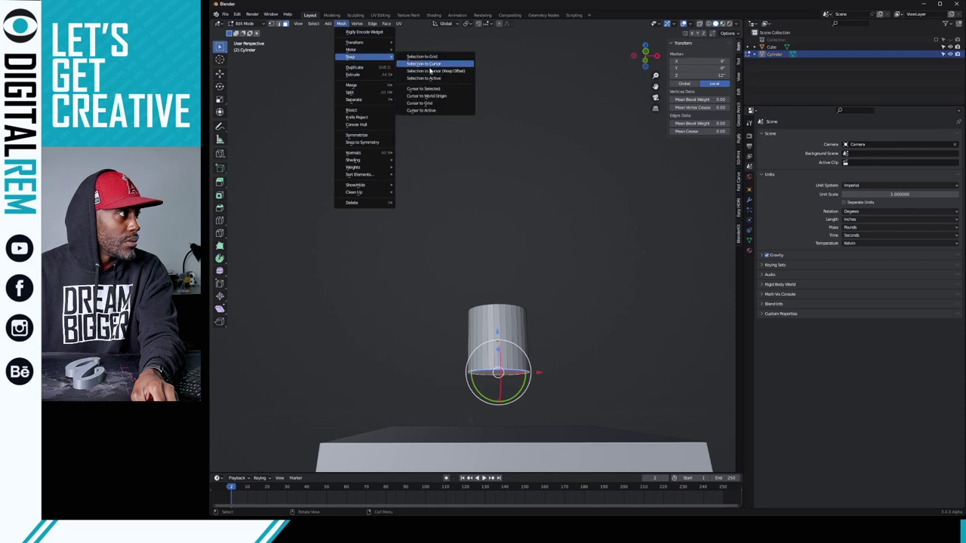
{"action": "left_click", "coordinate": [426, 89]}
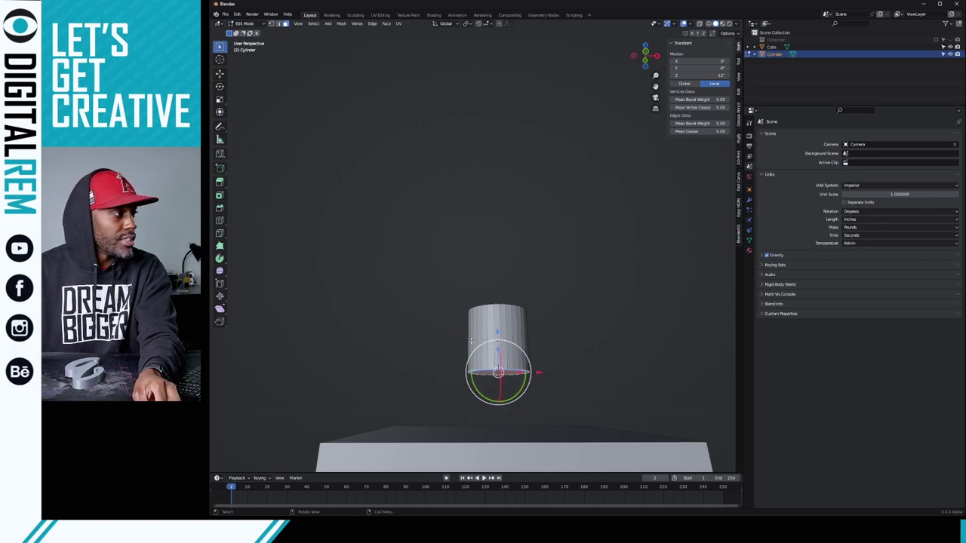
{"action": "key", "text": "ctrl+Tab"}
{"action": "left_click", "coordinate": [446, 332]}
- Set the cylinder's origin to the 3D cursor at its base
{"action": "left_click", "coordinate": [442, 323]}
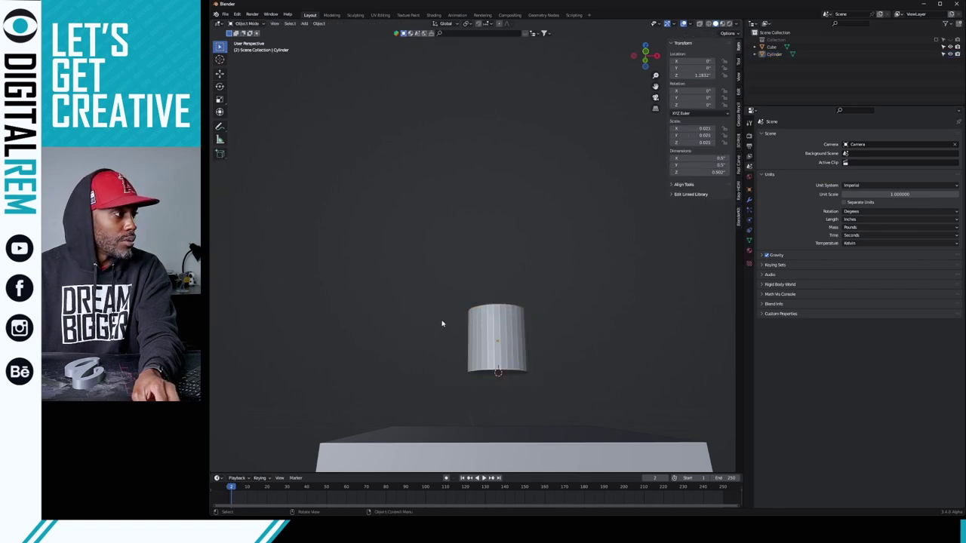
{"action": "left_click", "coordinate": [483, 329]}
{"action": "right_click", "coordinate": [450, 319]}
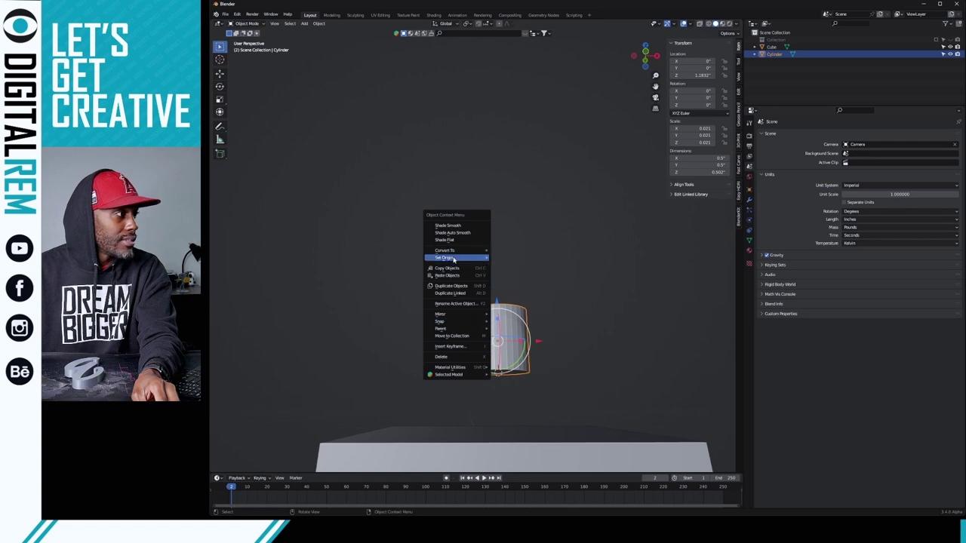
{"action": "mouse_move", "coordinate": [453, 259]}
{"action": "left_click", "coordinate": [509, 276]}
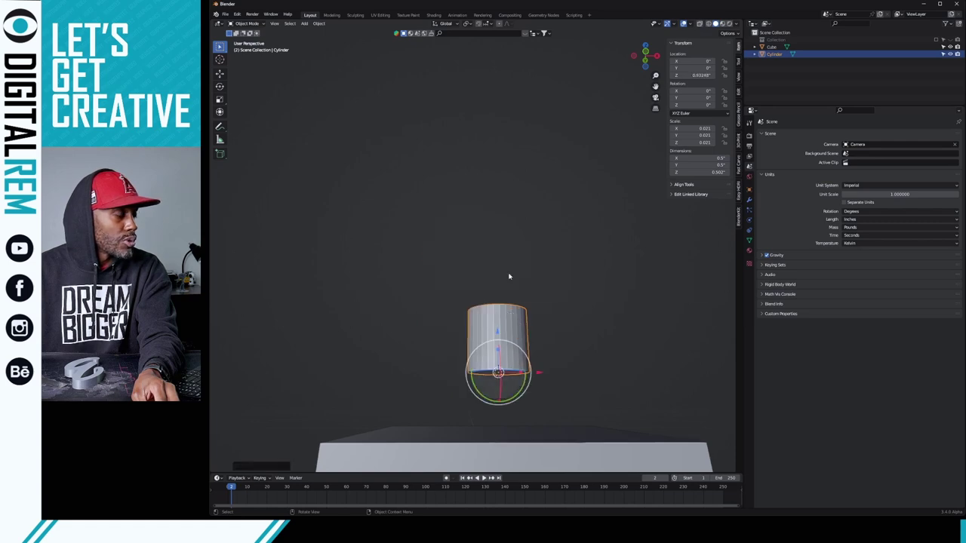
{"action": "left_click", "coordinate": [316, 24]}
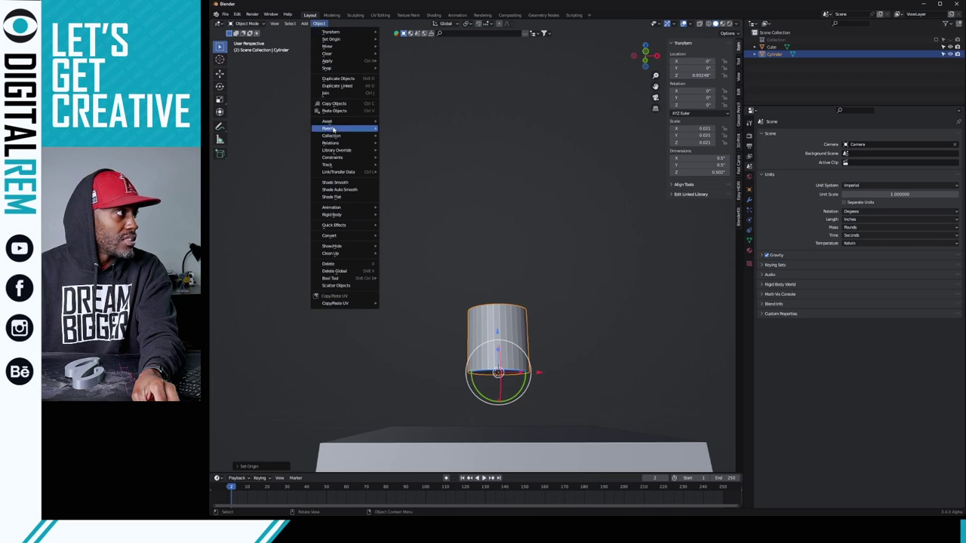
{"action": "mouse_move", "coordinate": [331, 39]}
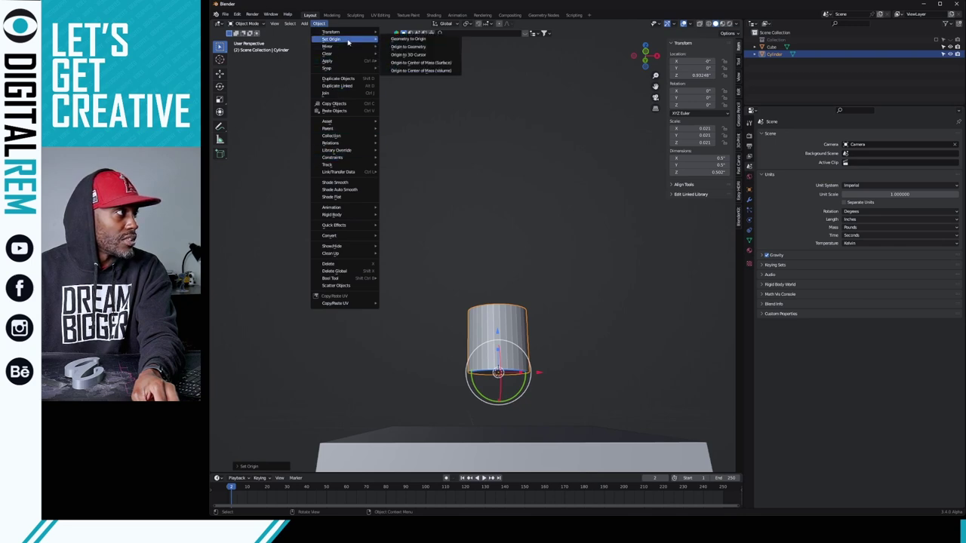
{"action": "left_click", "coordinate": [419, 55]}
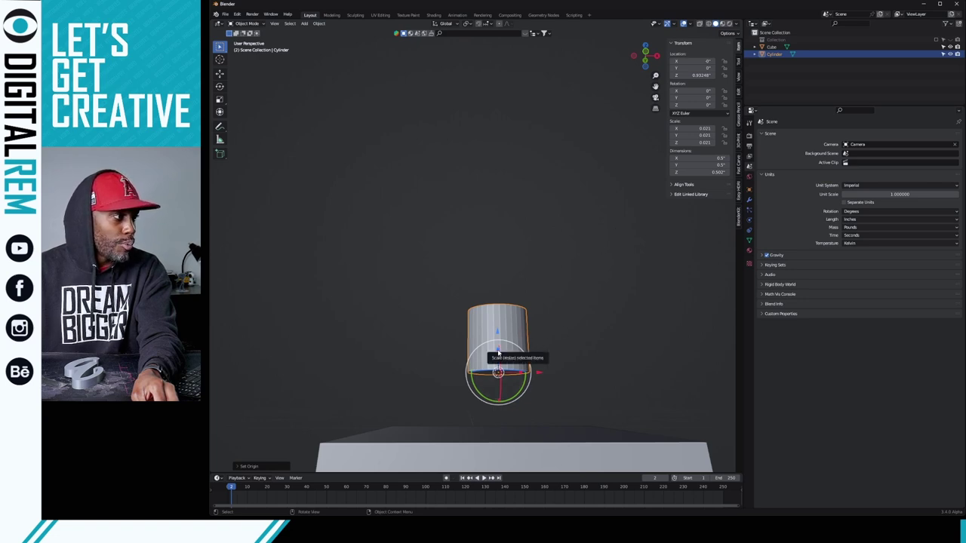
{"action": "left_click_drag", "start_coordinate": [498, 352], "coordinate": [498, 349]}
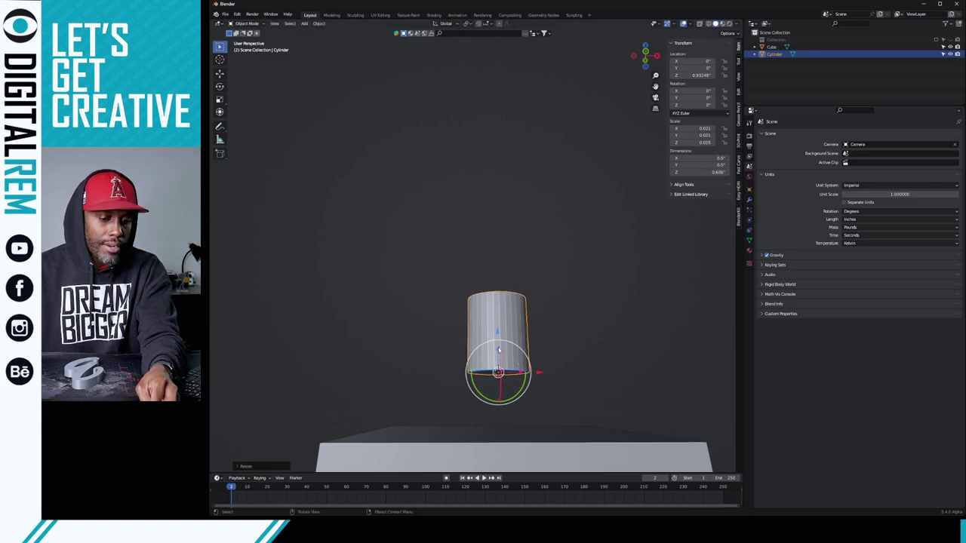
{"action": "right_click", "coordinate": [498, 349]}
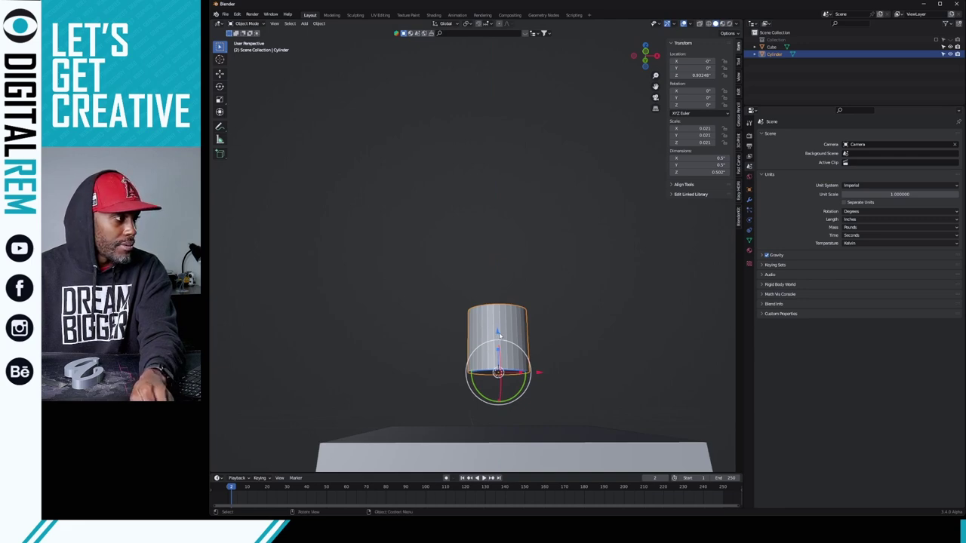
- Snap the 3D cursor back to the world origin
{"action": "right_click", "coordinate": [408, 226]}
{"action": "mouse_move", "coordinate": [437, 258]}
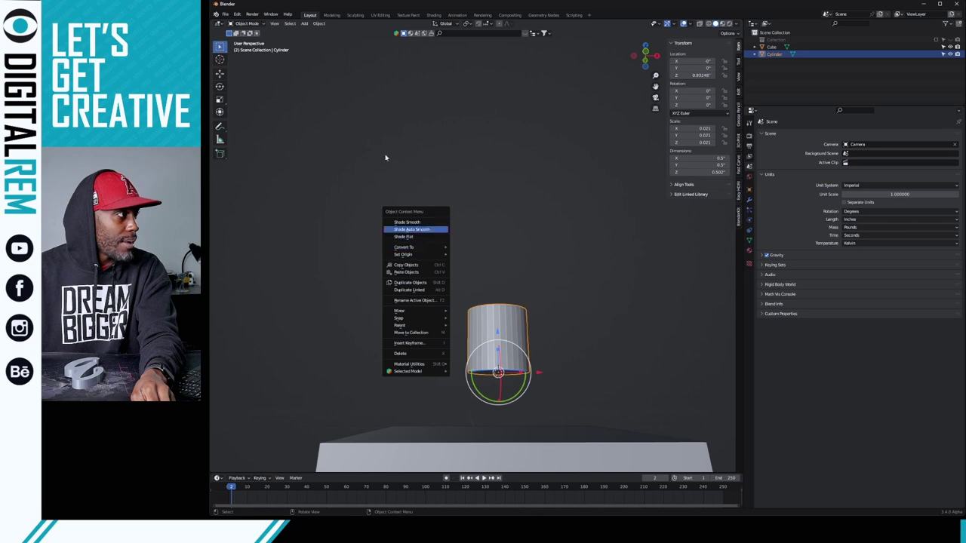
{"action": "left_click", "coordinate": [318, 24]}
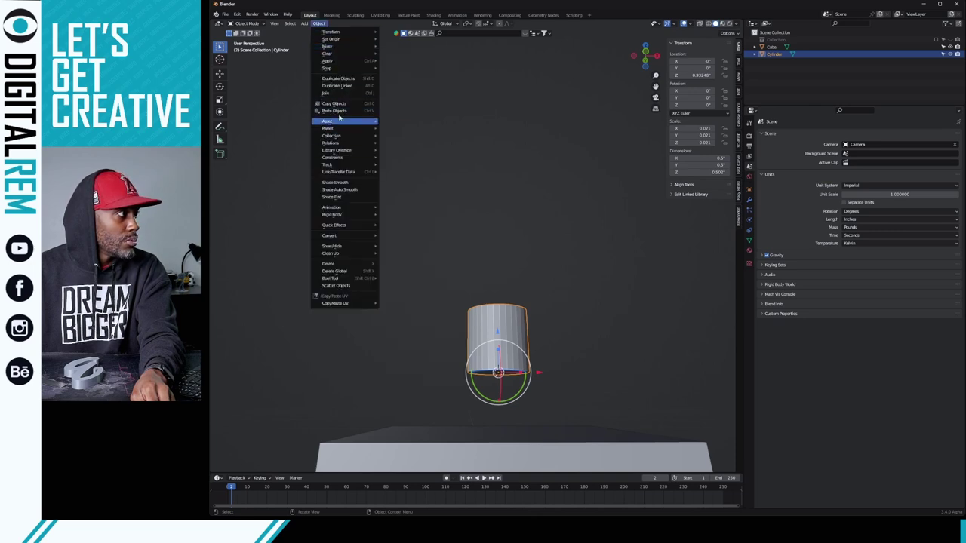
{"action": "mouse_move", "coordinate": [347, 73]}
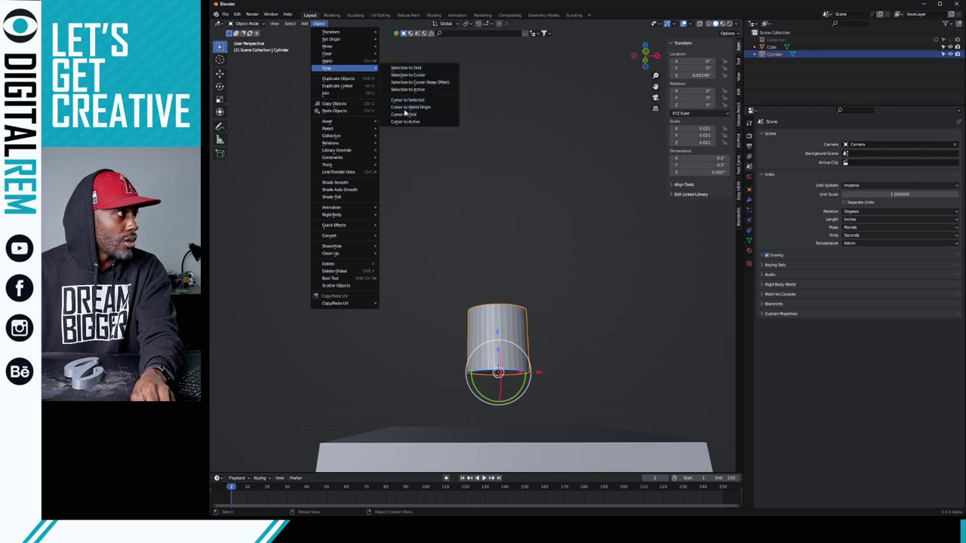
{"action": "left_click", "coordinate": [410, 107]}
{"action": "middle_click_drag", "start_coordinate": [410, 106], "coordinate": [534, 273]}
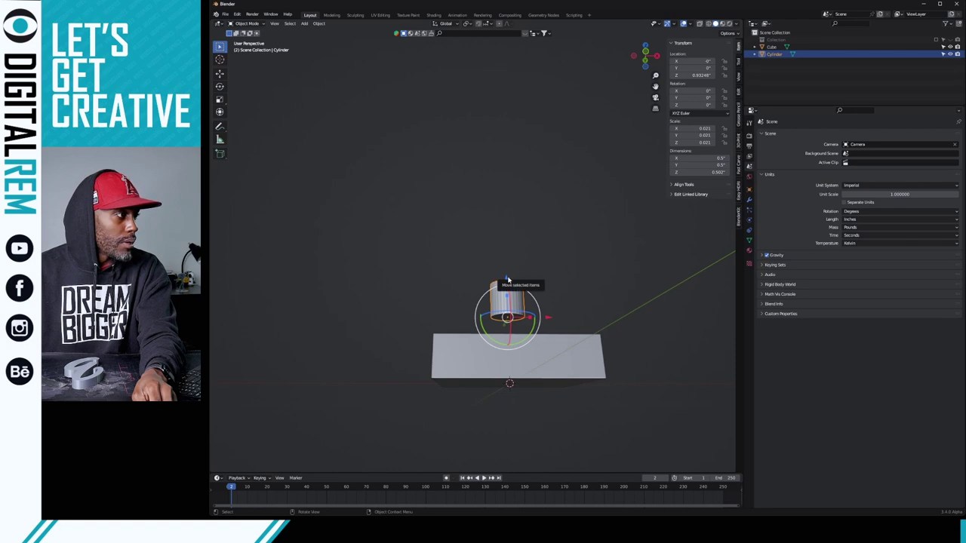
- Drag the cylinder down along Z onto the box top, reaching Z 0.49639", then view from above
{"action": "left_click_drag", "start_coordinate": [508, 281], "coordinate": [507, 299]}
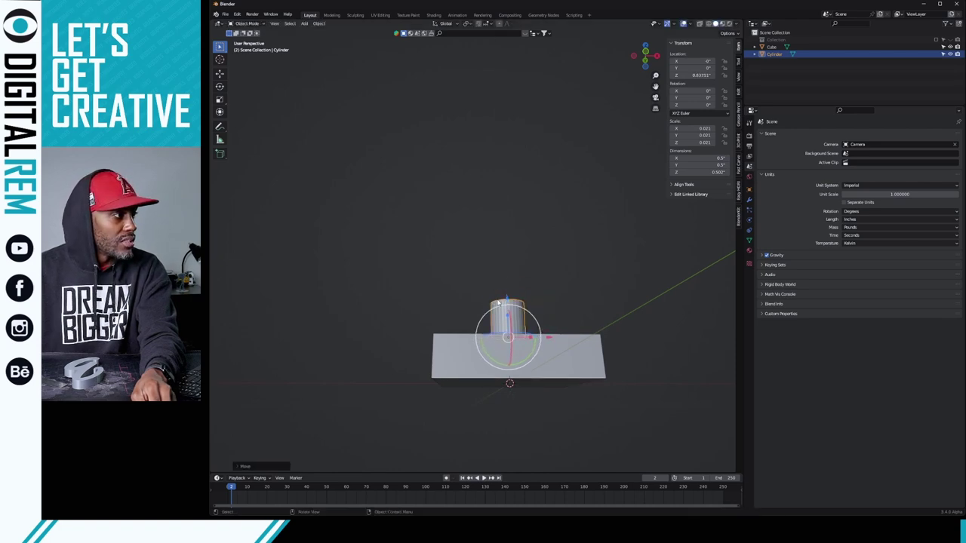
{"action": "middle_click_drag", "start_coordinate": [545, 296], "coordinate": [488, 308]}
{"action": "scroll", "coordinate": [529, 304], "scroll_direction": "up", "scroll_amount": 4}
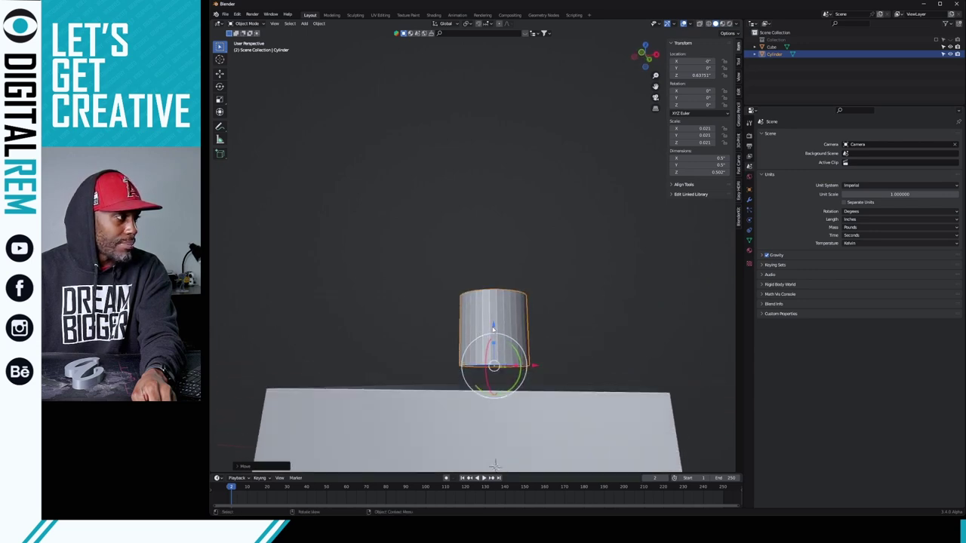
{"action": "left_click_drag", "start_coordinate": [493, 326], "coordinate": [485, 348]}
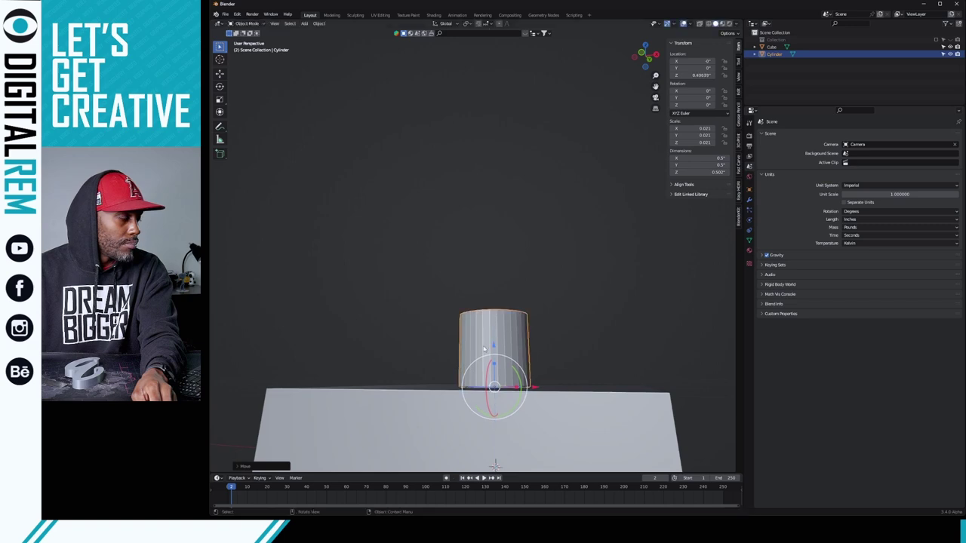
{"action": "left_click", "coordinate": [538, 315]}
{"action": "key", "text": "KP_8"}
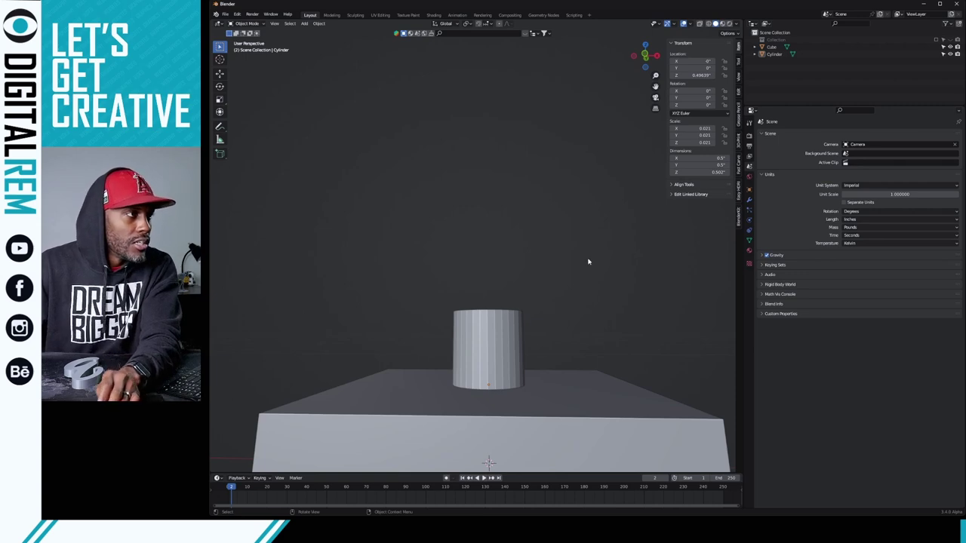
- Set the cylinder's Z dimension to 0.5 inches in the sidebar
{"action": "left_click", "coordinate": [719, 172]}
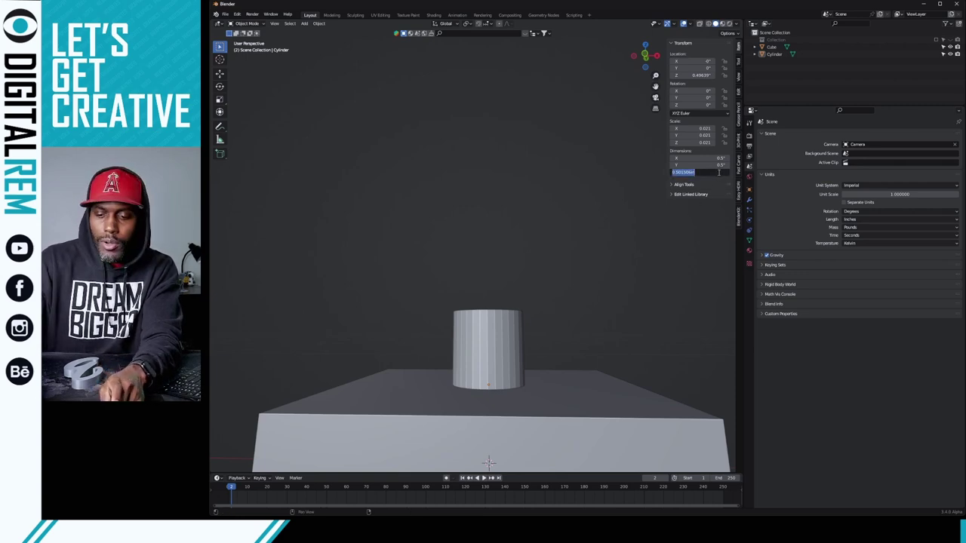
{"action": "type", "text": "6"}
{"action": "key", "text": "Return"}
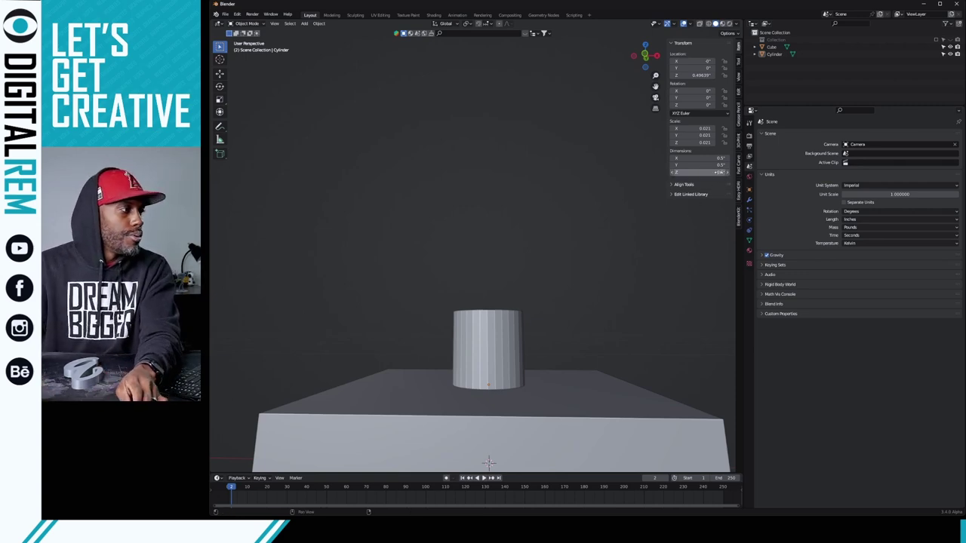
{"action": "scroll", "coordinate": [457, 302], "scroll_direction": "down", "scroll_amount": 2}
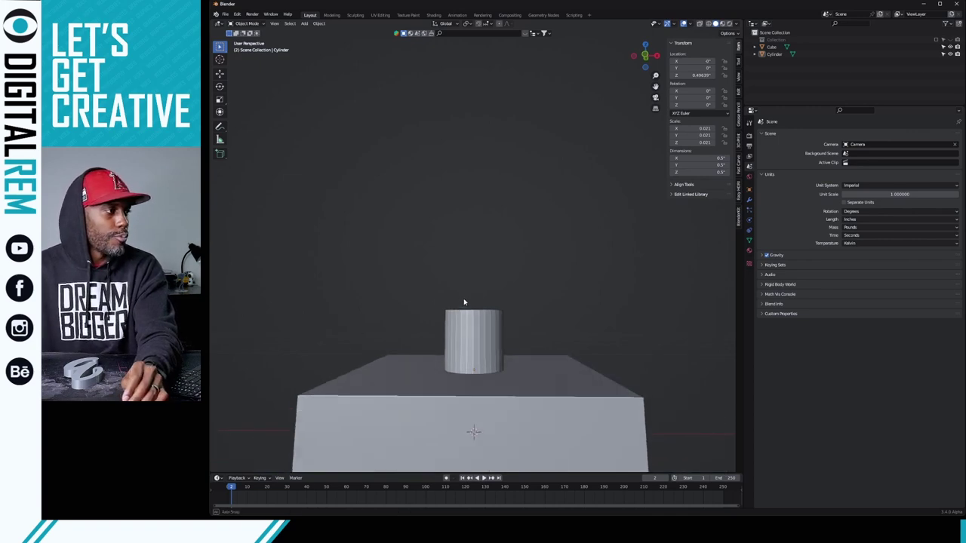
- Apply Shade Smooth to the cylinder
{"action": "left_click", "coordinate": [469, 321]}
{"action": "right_click", "coordinate": [447, 290]}
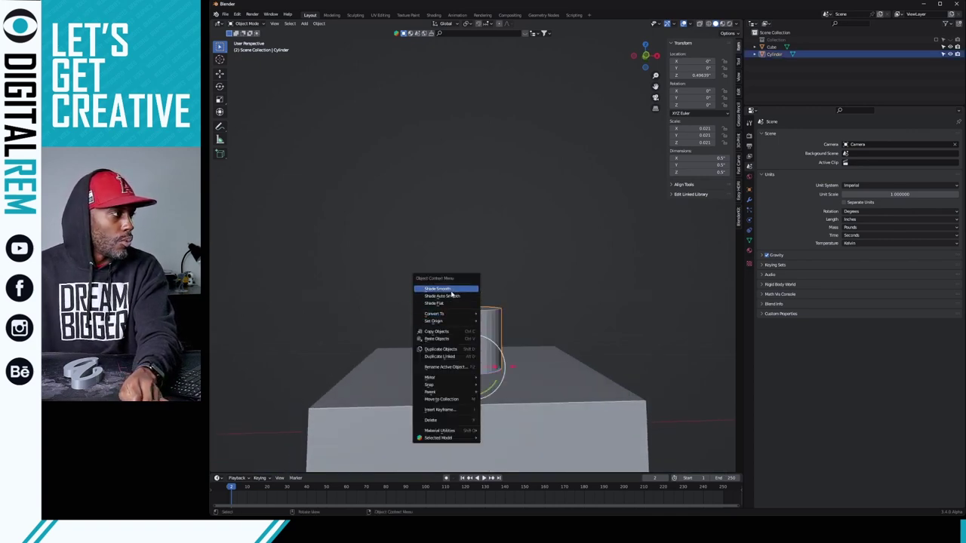
{"action": "left_click", "coordinate": [446, 290]}
{"action": "left_click", "coordinate": [540, 290]}
{"action": "scroll", "coordinate": [483, 326], "scroll_direction": "down", "scroll_amount": 4}
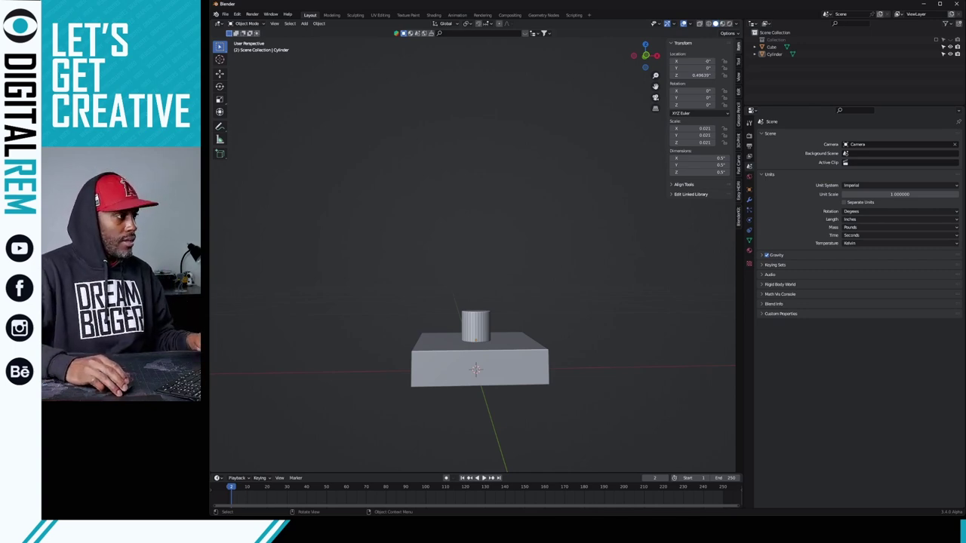
- Apply Shade Smooth to the cylinder again
{"action": "left_click", "coordinate": [468, 324]}
{"action": "right_click", "coordinate": [434, 285]}
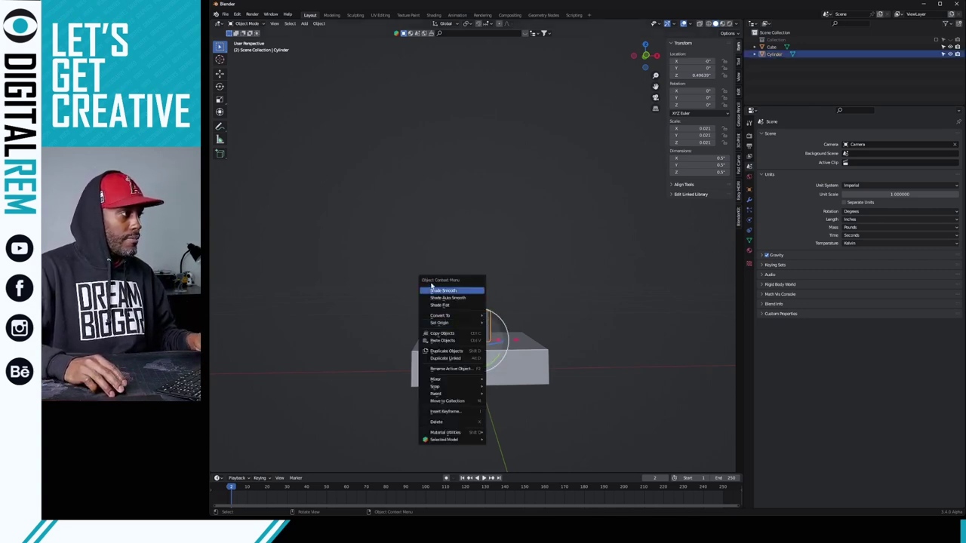
{"action": "left_click", "coordinate": [442, 296]}
{"action": "left_click", "coordinate": [592, 308]}
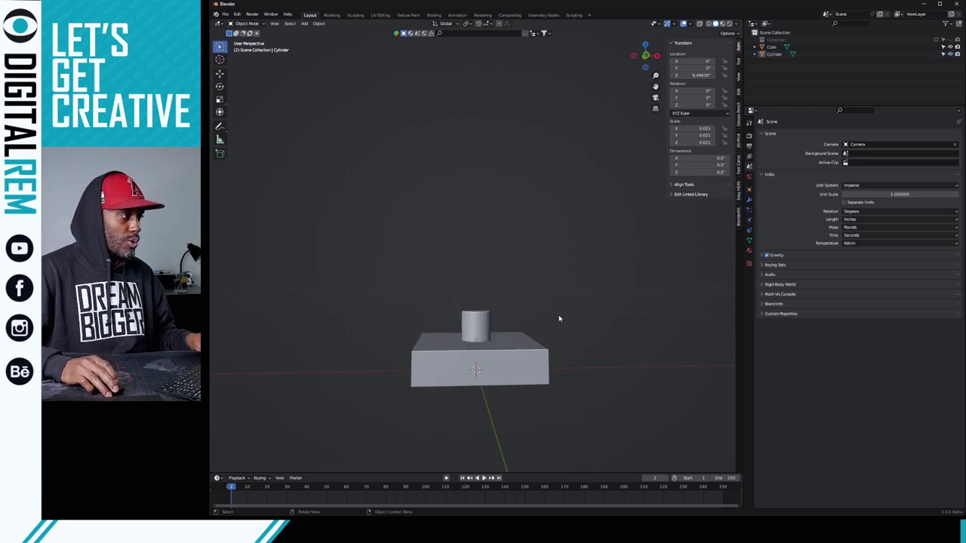
{"action": "scroll", "coordinate": [559, 320], "scroll_direction": "up", "scroll_amount": 4}
{"action": "scroll", "coordinate": [528, 302], "scroll_direction": "down", "scroll_amount": 3}
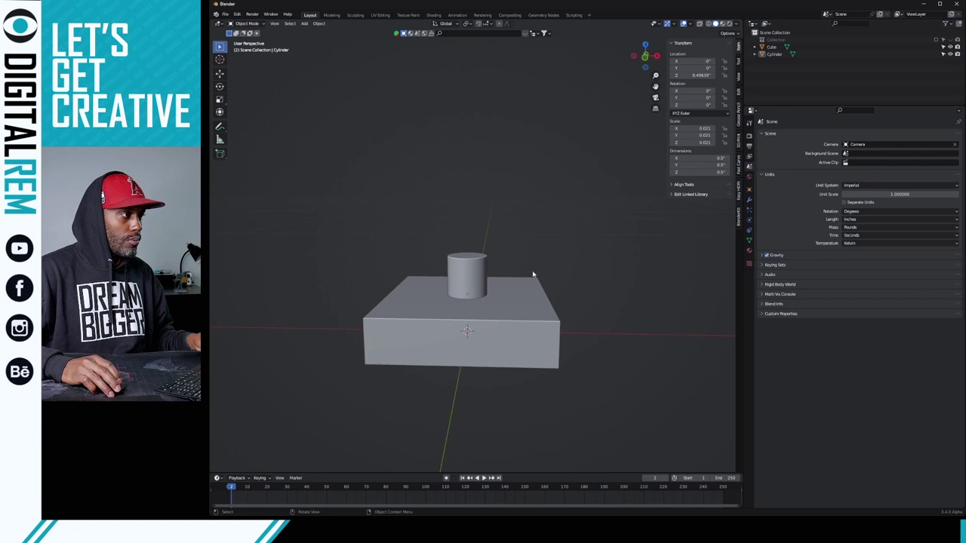
- Apply Shade Auto Smooth to the combined slab-and-peg Cube object
{"action": "left_click", "coordinate": [472, 325]}
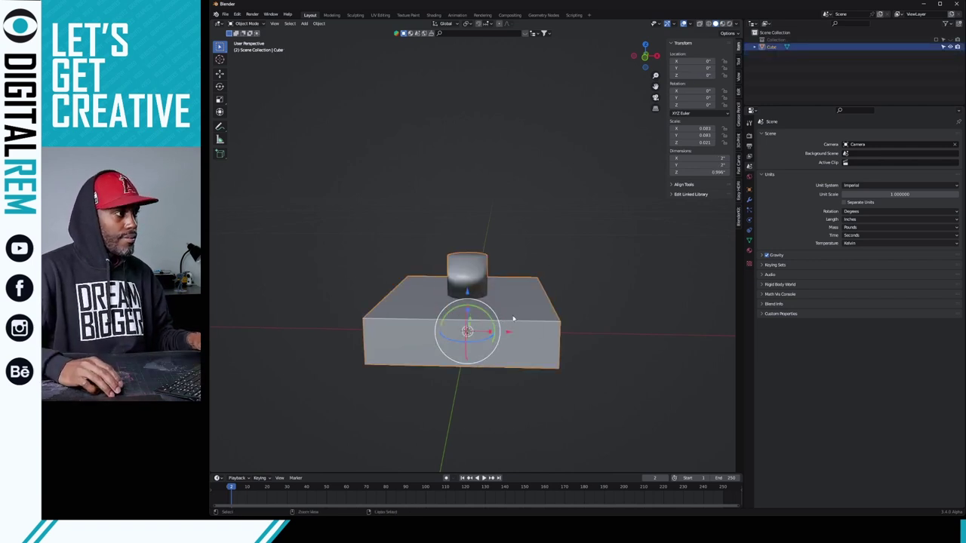
{"action": "right_click", "coordinate": [489, 284]}
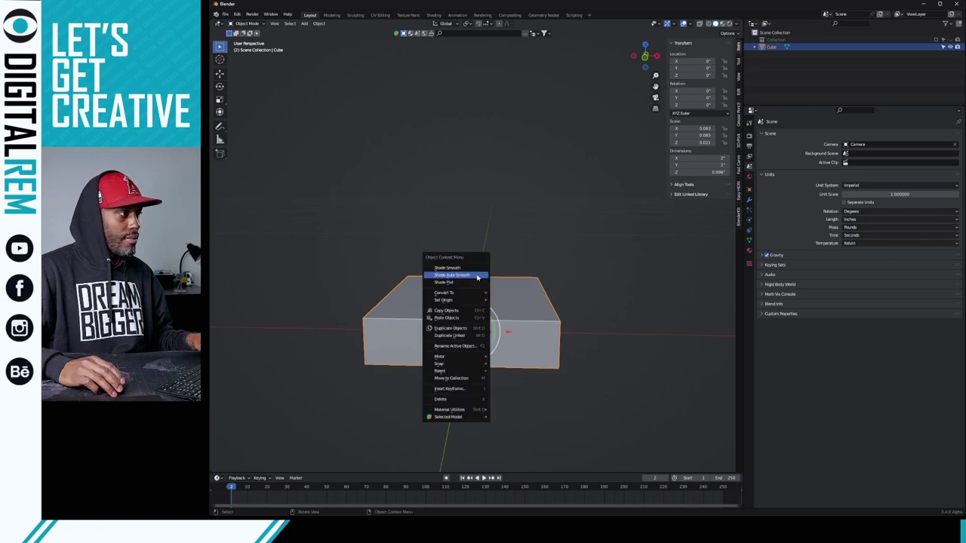
{"action": "left_click", "coordinate": [464, 279]}
{"action": "left_click", "coordinate": [506, 242]}
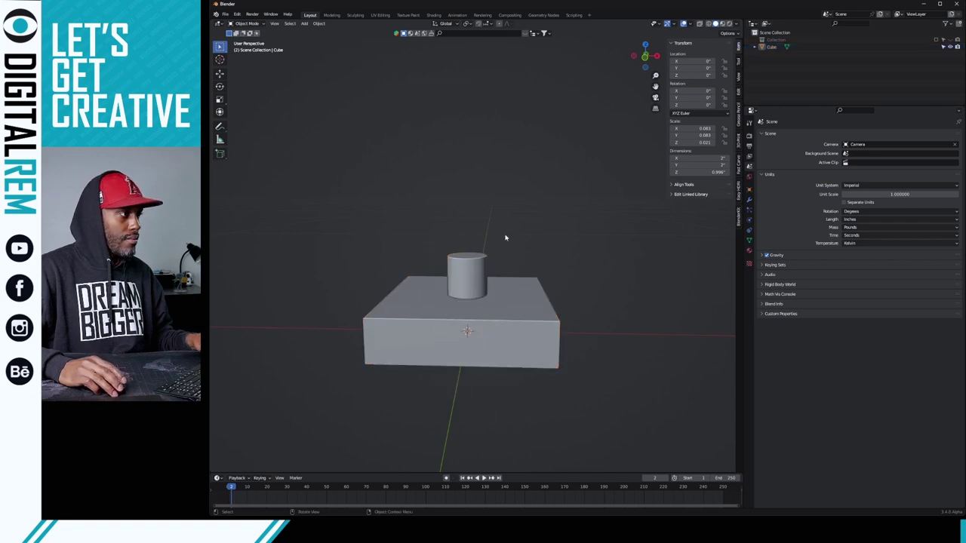
{"action": "middle_click_drag", "start_coordinate": [506, 242], "coordinate": [495, 263]}
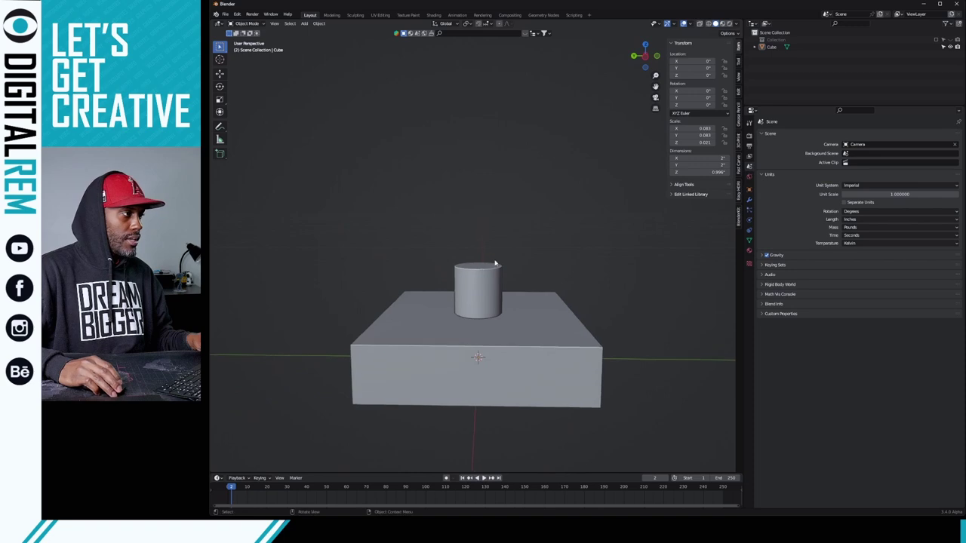
{"action": "left_click", "coordinate": [478, 303]}
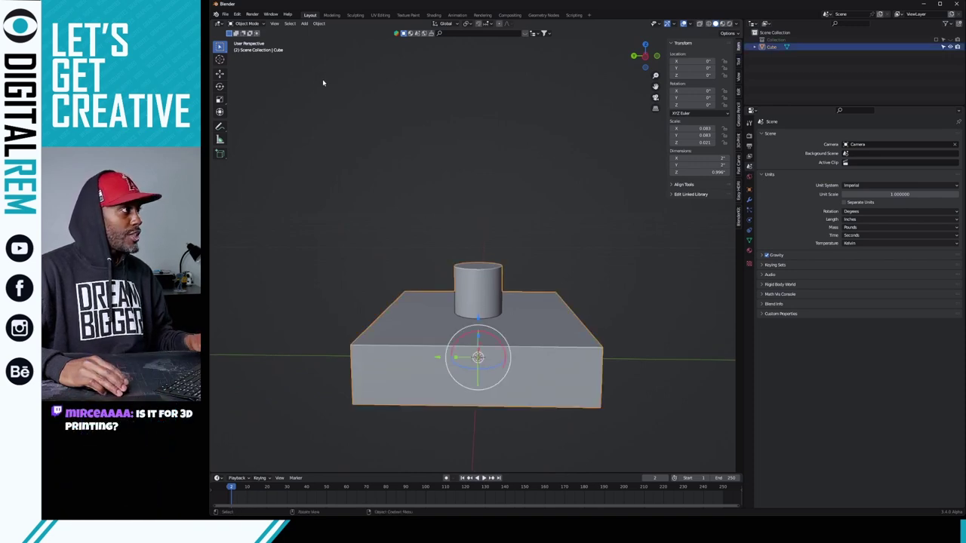
- Zoom out and orbit to an angled view of the whole slab-and-peg, then reselect it
{"action": "left_click", "coordinate": [318, 23]}
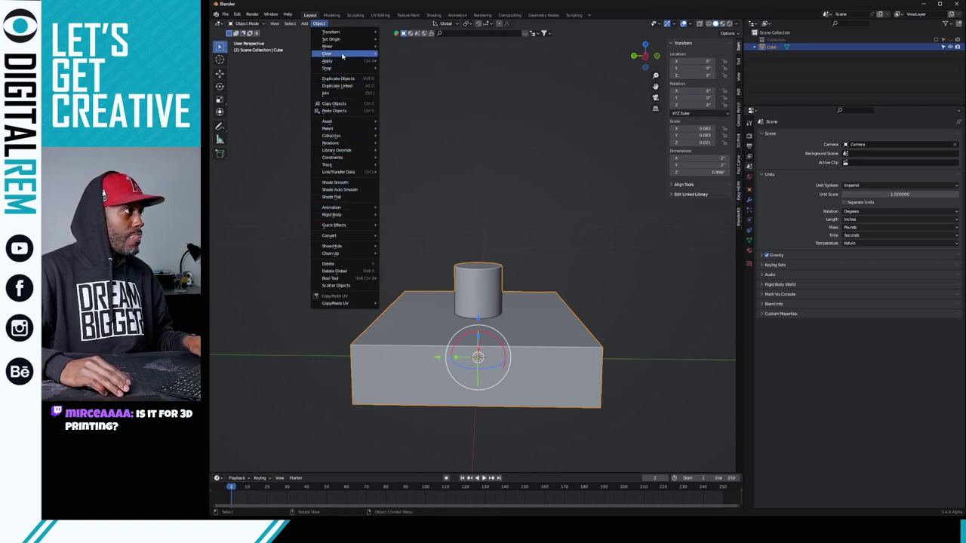
{"action": "mouse_move", "coordinate": [335, 159]}
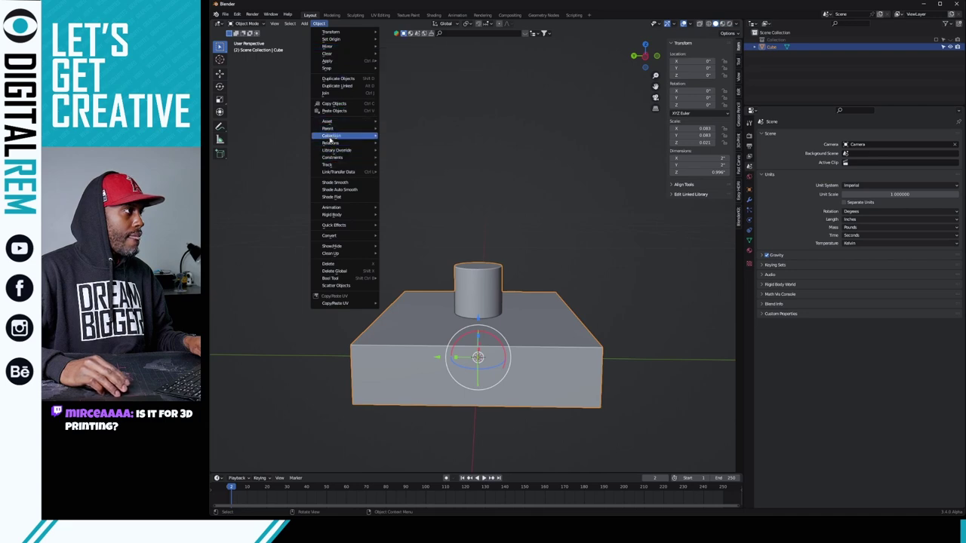
{"action": "left_click", "coordinate": [638, 287]}
{"action": "scroll", "coordinate": [638, 287], "scroll_direction": "down", "scroll_amount": 2}
{"action": "middle_click_drag", "start_coordinate": [630, 317], "coordinate": [452, 311]}
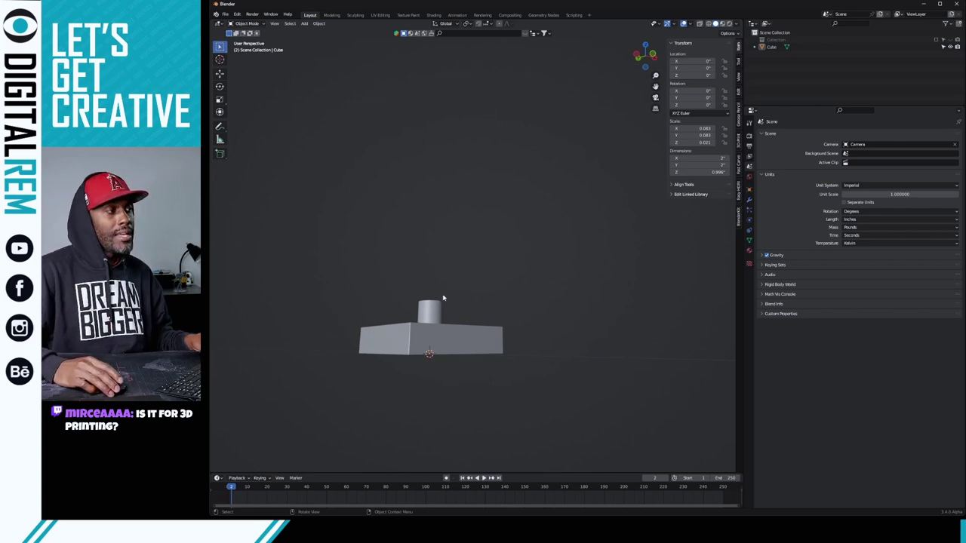
{"action": "middle_click_drag", "start_coordinate": [442, 302], "coordinate": [495, 330]}
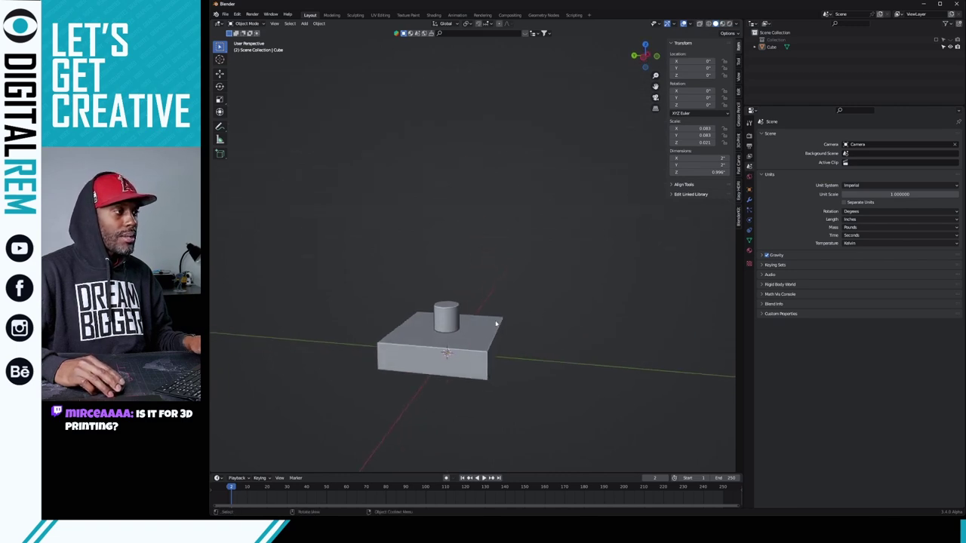
{"action": "left_click", "coordinate": [496, 324]}
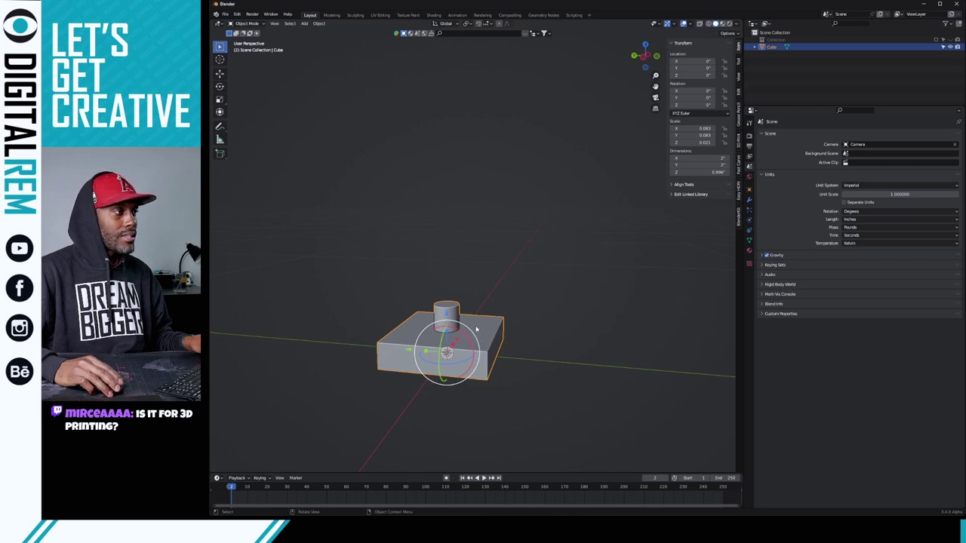
- Enter Edit Mode on the Cube and select its entire mesh
{"action": "key", "text": "ctrl+Tab"}
{"action": "left_click", "coordinate": [495, 324]}
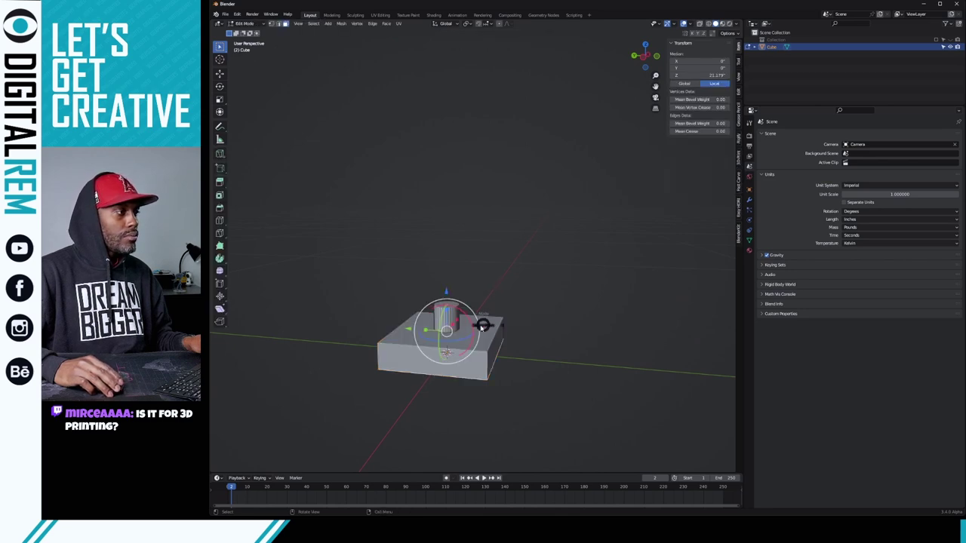
{"action": "key", "text": "Tab"}
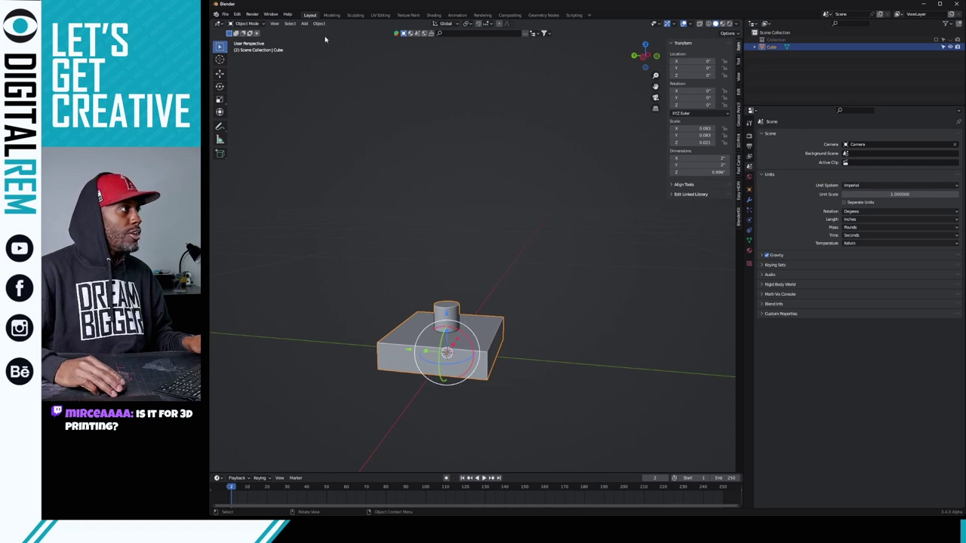
{"action": "left_click", "coordinate": [319, 24]}
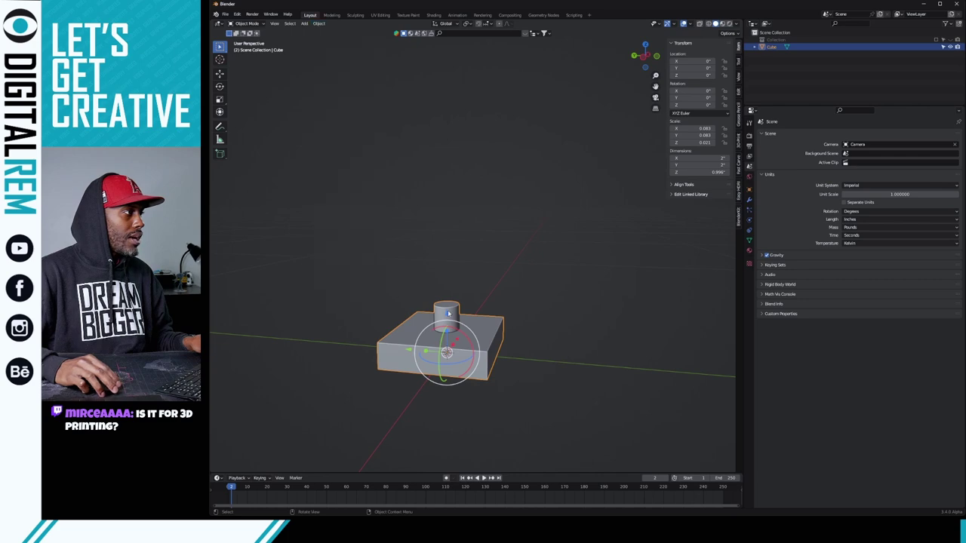
{"action": "key", "text": "Tab"}
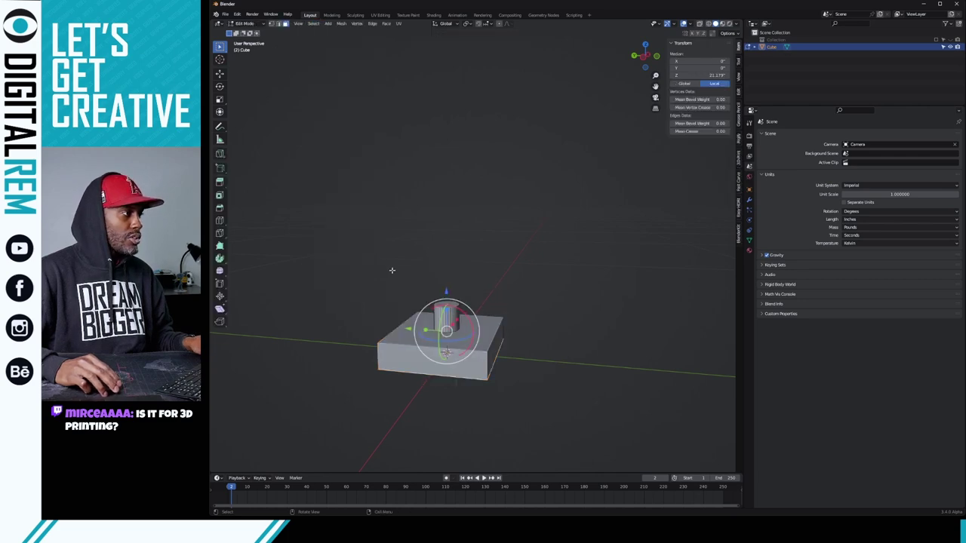
{"action": "key", "text": "b"}
{"action": "left_click_drag", "start_coordinate": [578, 372], "coordinate": [370, 283]}
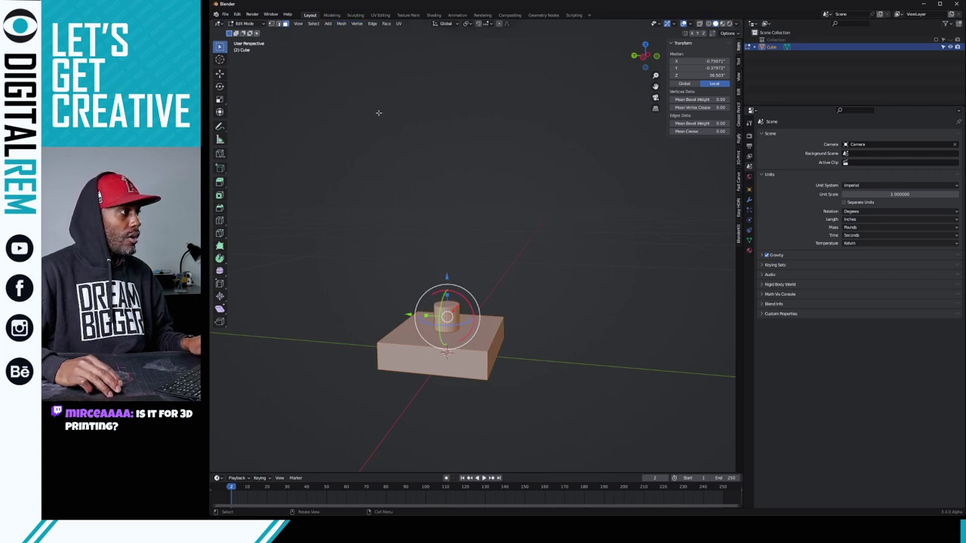
{"action": "key", "text": "a"}
{"action": "left_click", "coordinate": [455, 248]}
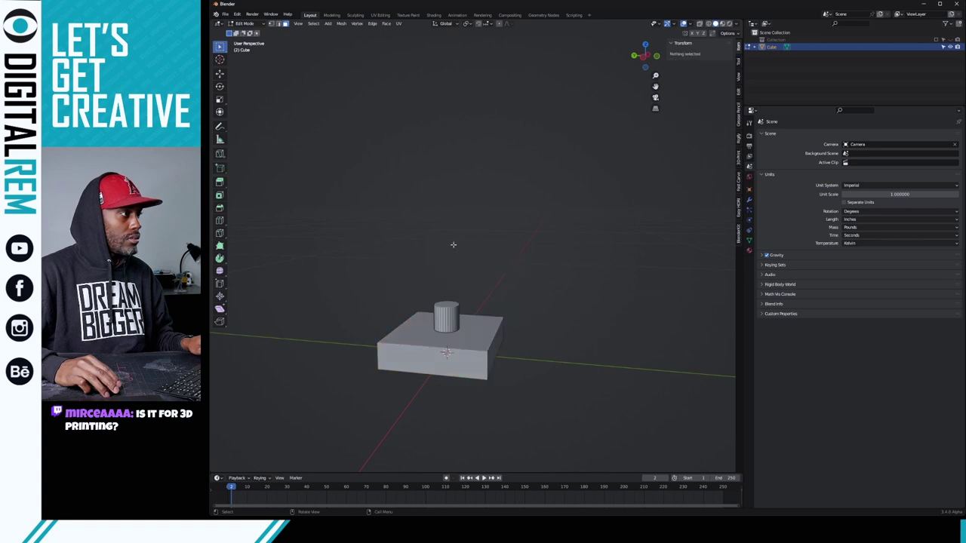
{"action": "key", "text": "a"}
{"action": "left_click", "coordinate": [458, 202]}
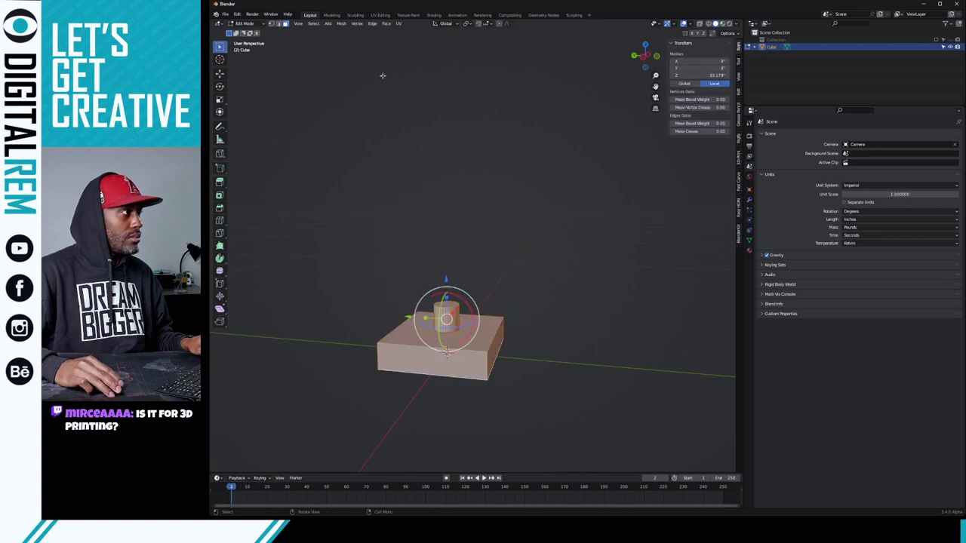
- Separate the mesh by loose parts so the peg becomes Cube.001
{"action": "left_click", "coordinate": [341, 24]}
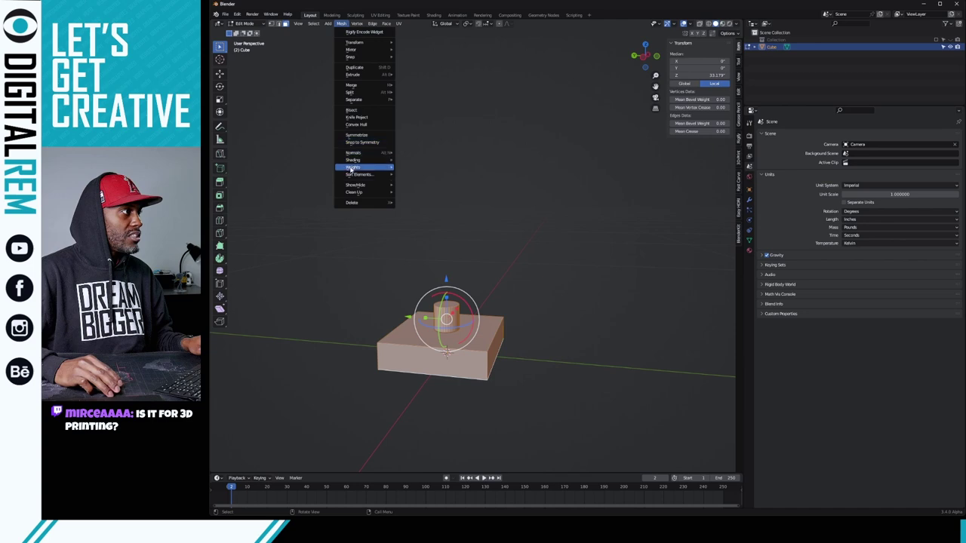
{"action": "mouse_move", "coordinate": [361, 92]}
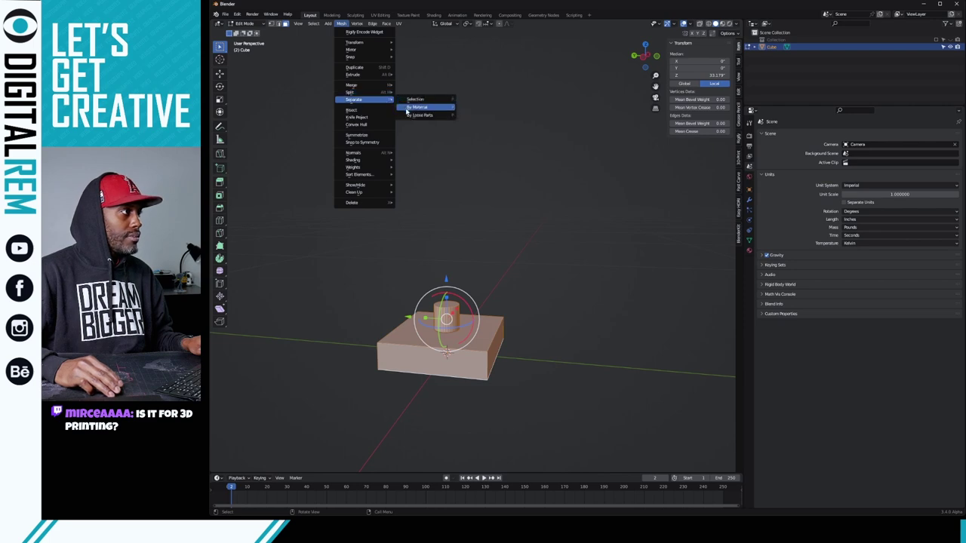
{"action": "left_click", "coordinate": [409, 115]}
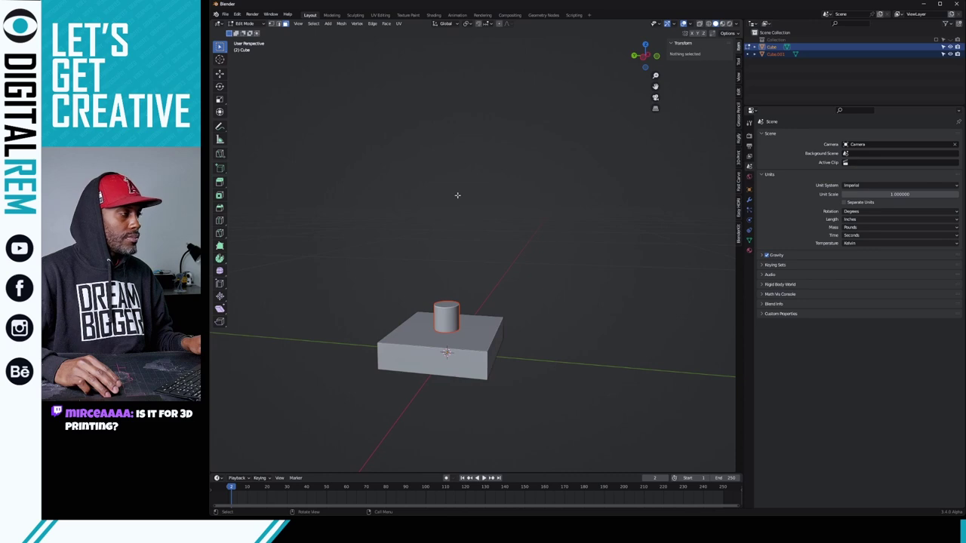
{"action": "key", "text": "ctrl+Tab"}
- Return to Object Mode and cycle the selection between the slab and peg
{"action": "left_click", "coordinate": [340, 218]}
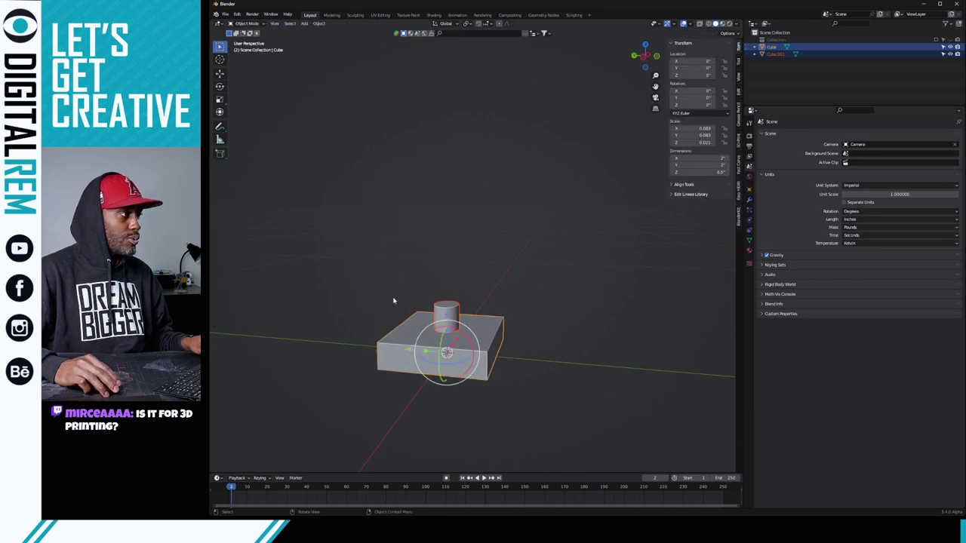
{"action": "left_click", "coordinate": [458, 323]}
{"action": "left_click", "coordinate": [458, 323]}
{"action": "left_click", "coordinate": [462, 326]}
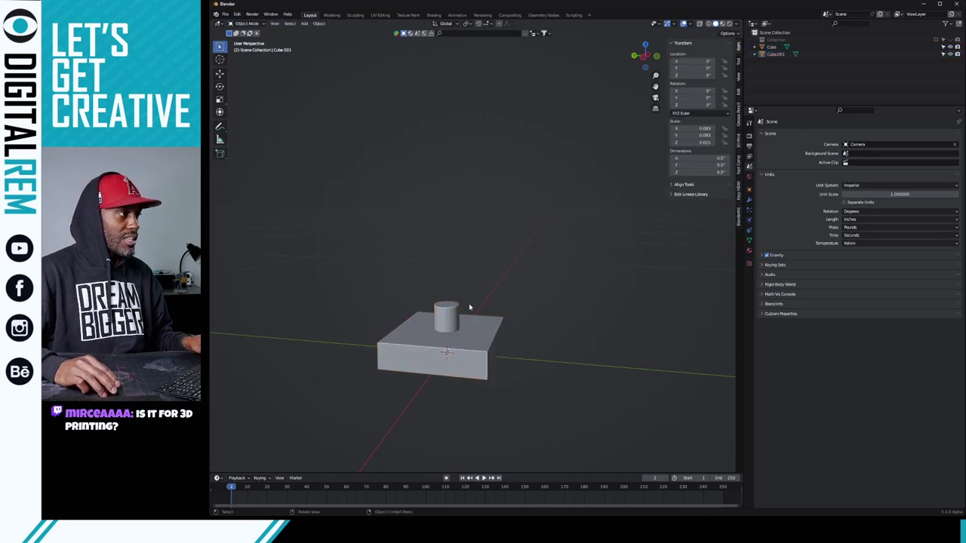
{"action": "left_click", "coordinate": [466, 328]}
{"action": "left_click", "coordinate": [474, 333]}
{"action": "left_click", "coordinate": [531, 311]}
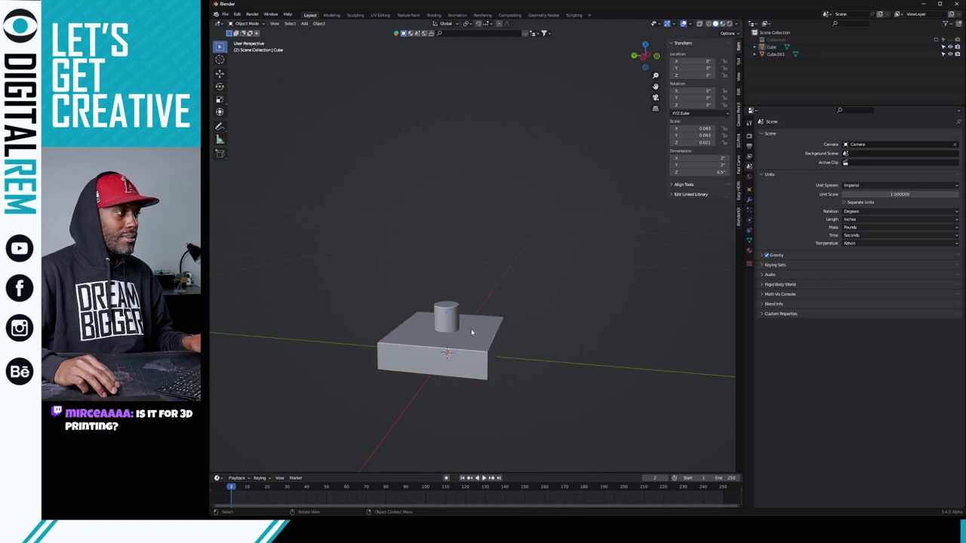
- Select the peg plus the slab and join them with Ctrl+J into one Cube
{"action": "left_click", "coordinate": [442, 316]}
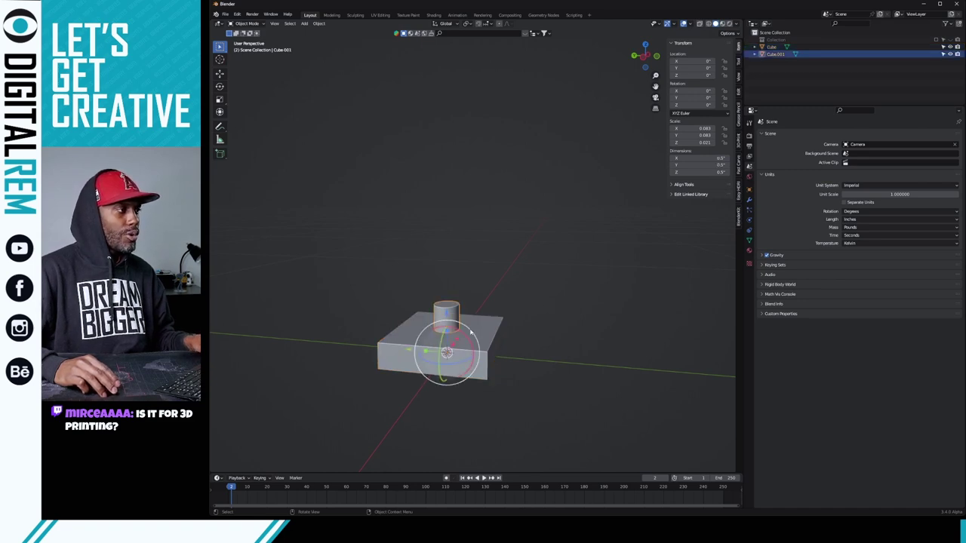
{"action": "left_click", "coordinate": [480, 326], "text": "shift"}
{"action": "key", "text": "ctrl+j"}
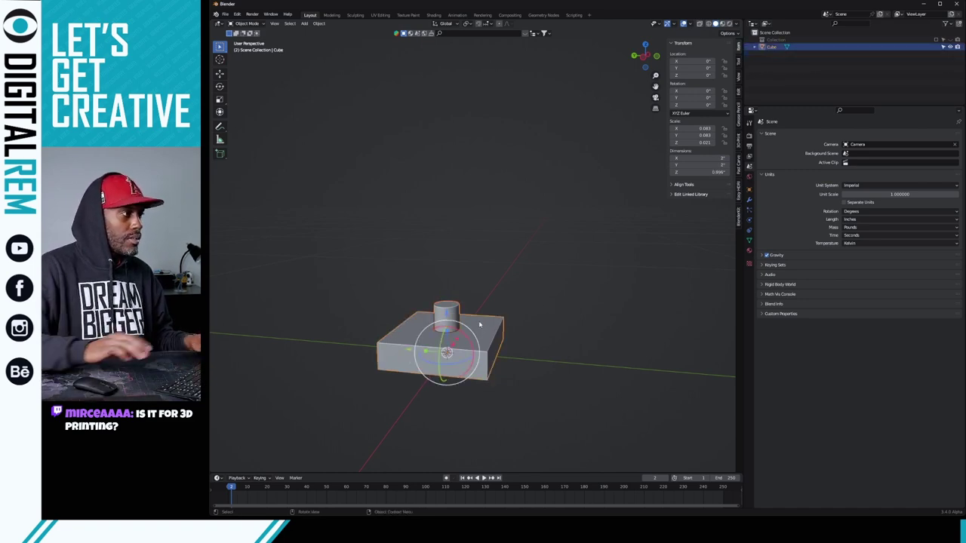
{"action": "left_click", "coordinate": [503, 296]}
{"action": "left_click", "coordinate": [470, 329]}
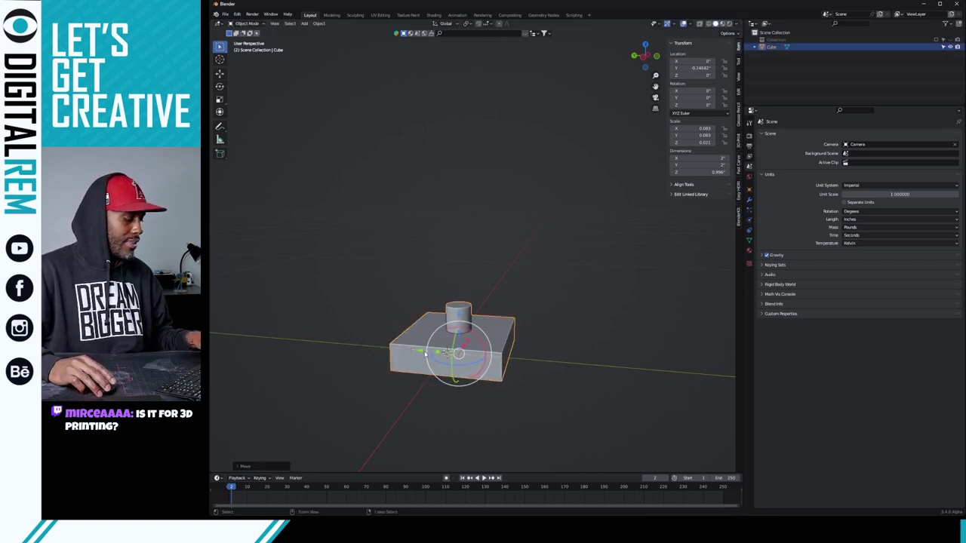
{"action": "left_click", "coordinate": [559, 272]}
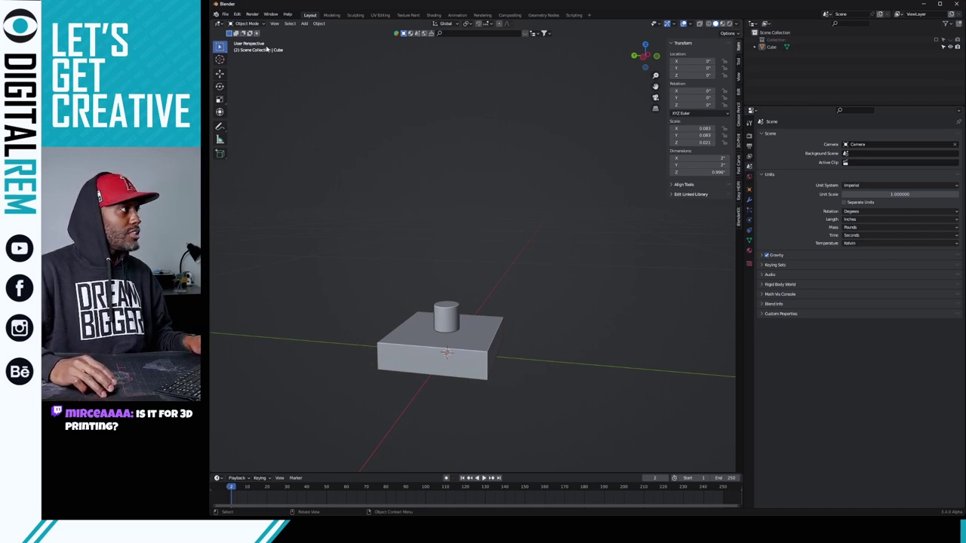
{"action": "left_click", "coordinate": [225, 14]}
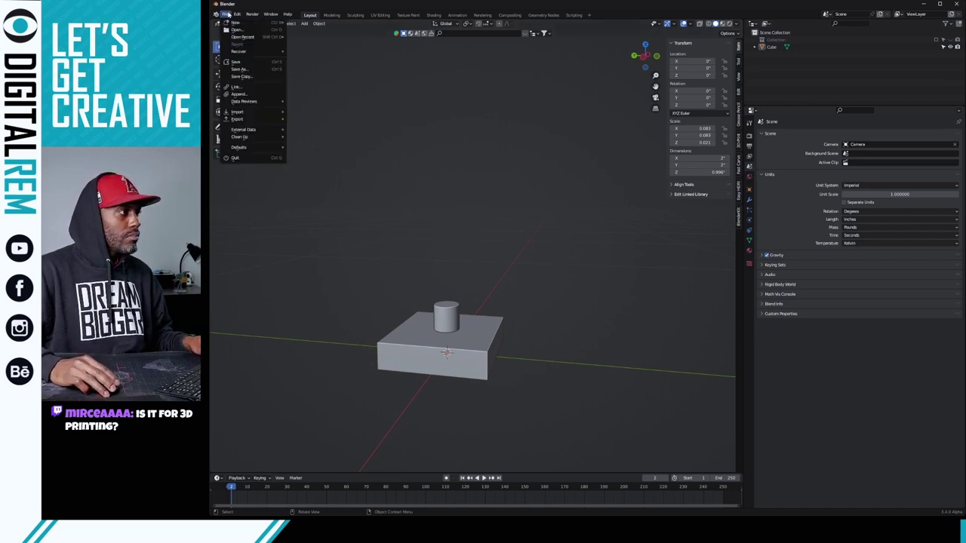
{"action": "left_click", "coordinate": [236, 15]}
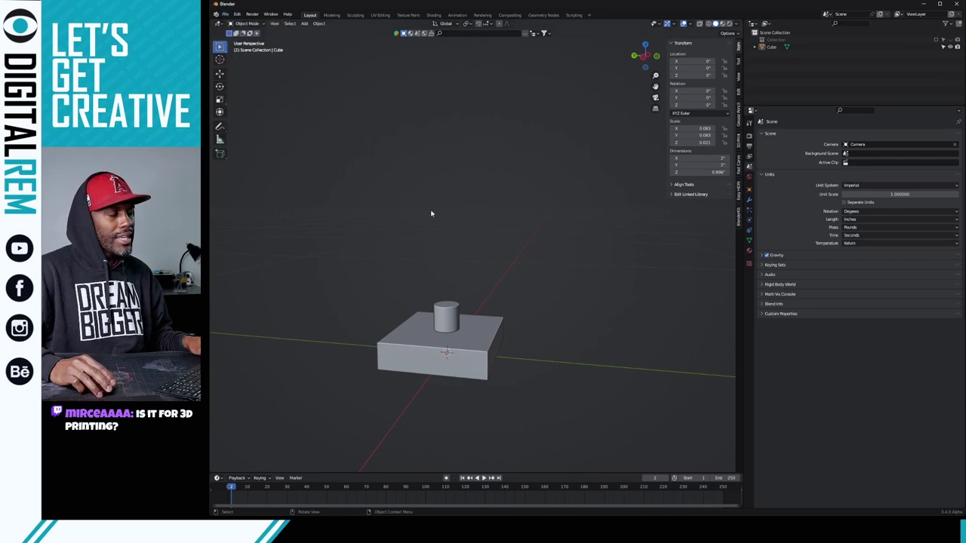
- Add a new cylinder and scale it slightly larger, to 3.24" across
{"action": "left_click", "coordinate": [317, 23]}
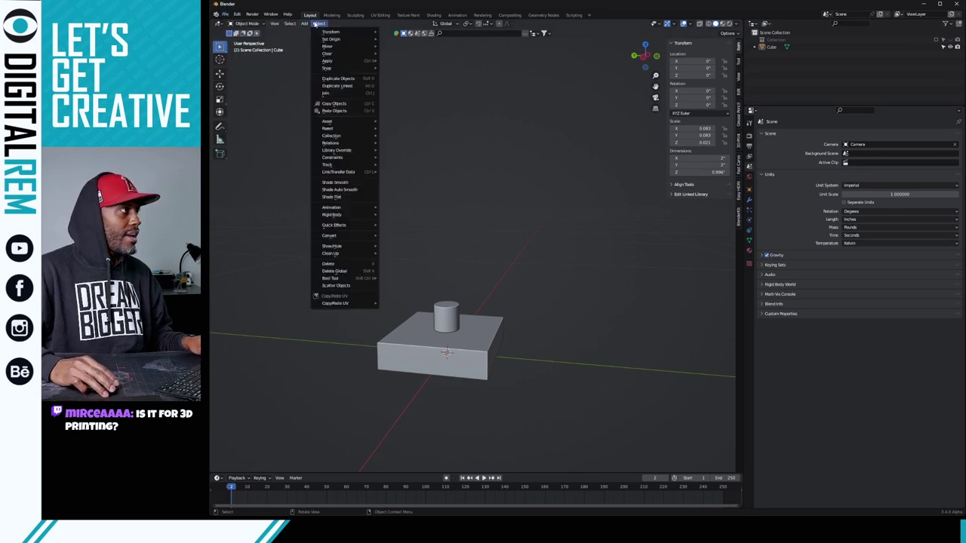
{"action": "mouse_move", "coordinate": [326, 34]}
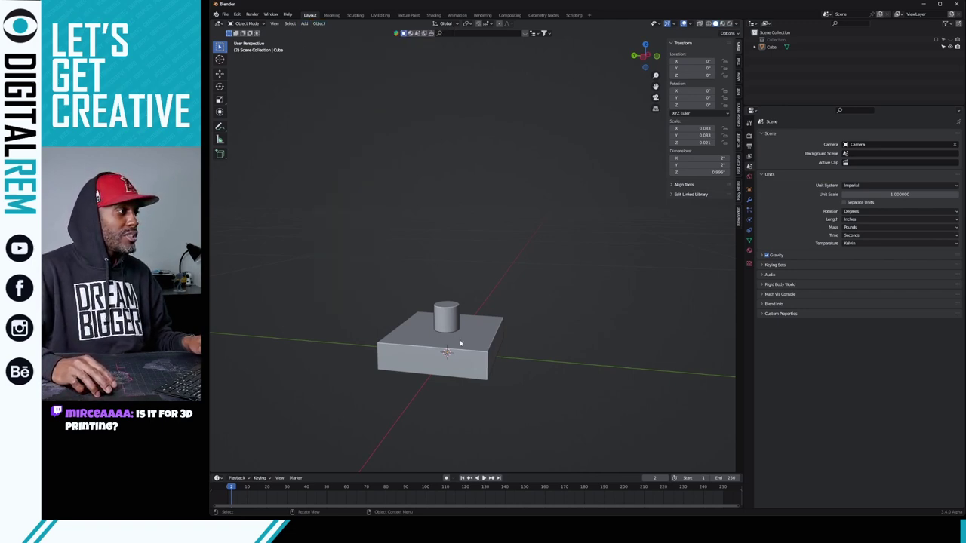
{"action": "left_click", "coordinate": [305, 25]}
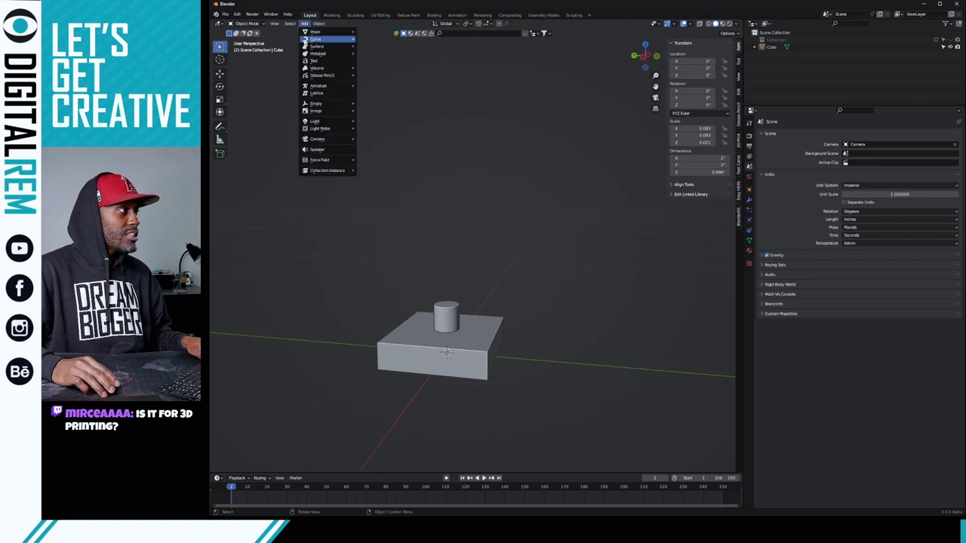
{"action": "mouse_move", "coordinate": [309, 36]}
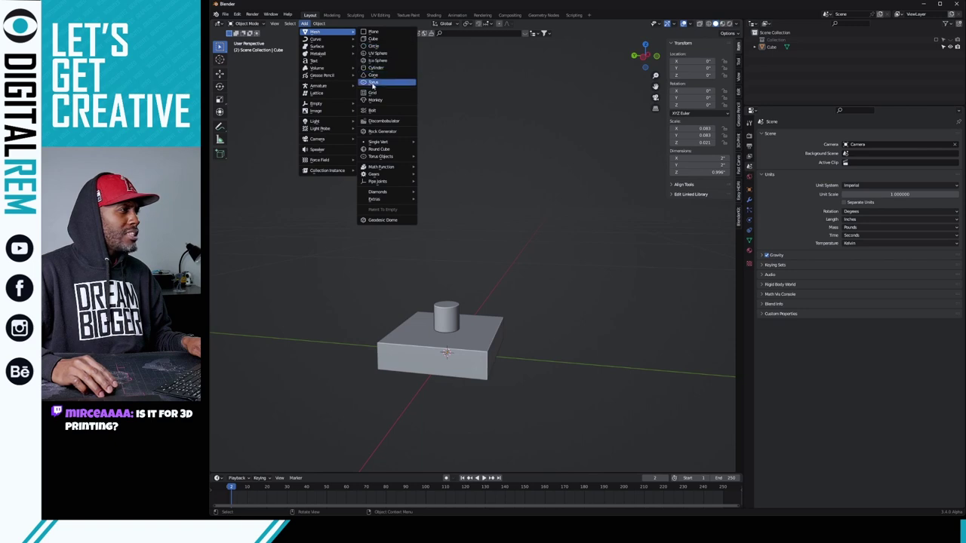
{"action": "left_click", "coordinate": [375, 68]}
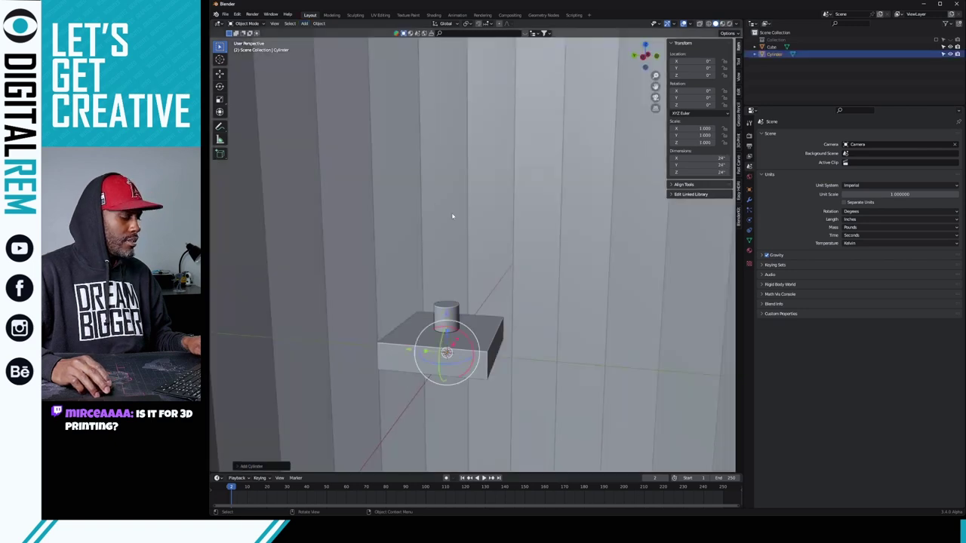
{"action": "key", "text": "s"}
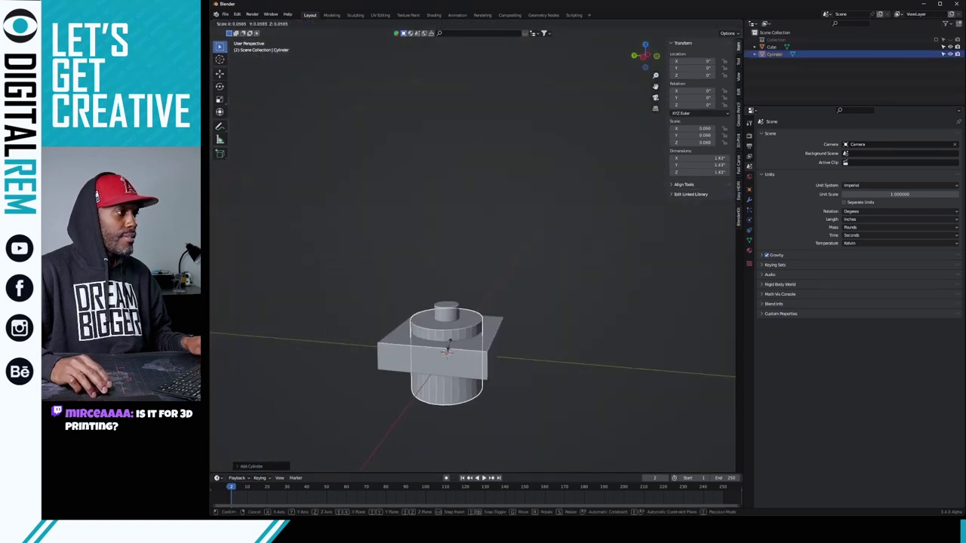
{"action": "left_click", "coordinate": [465, 337]}
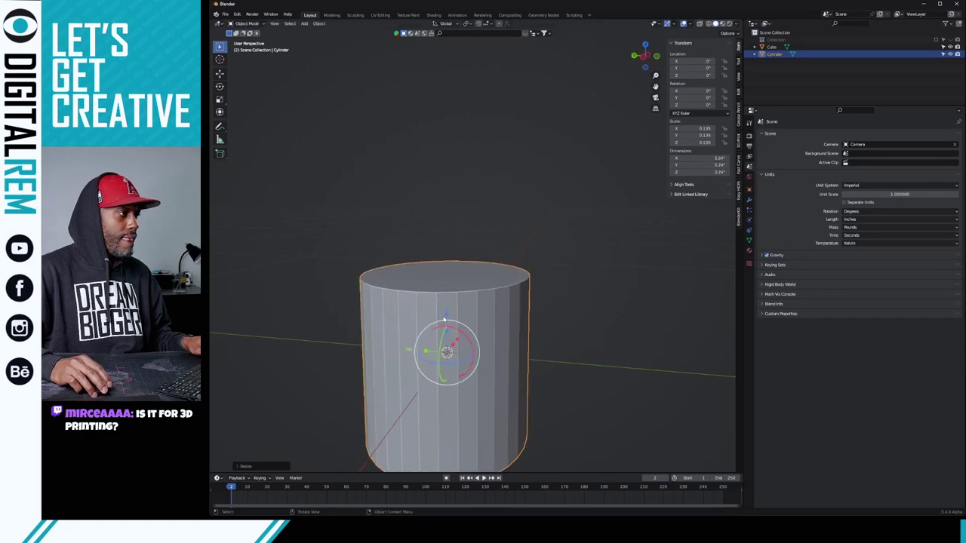
- Raise the cylinder along Z well above the peg, to Z 3.149"
{"action": "key", "text": "g"}
{"action": "key", "text": "z"}
{"action": "left_click", "coordinate": [452, 215]}
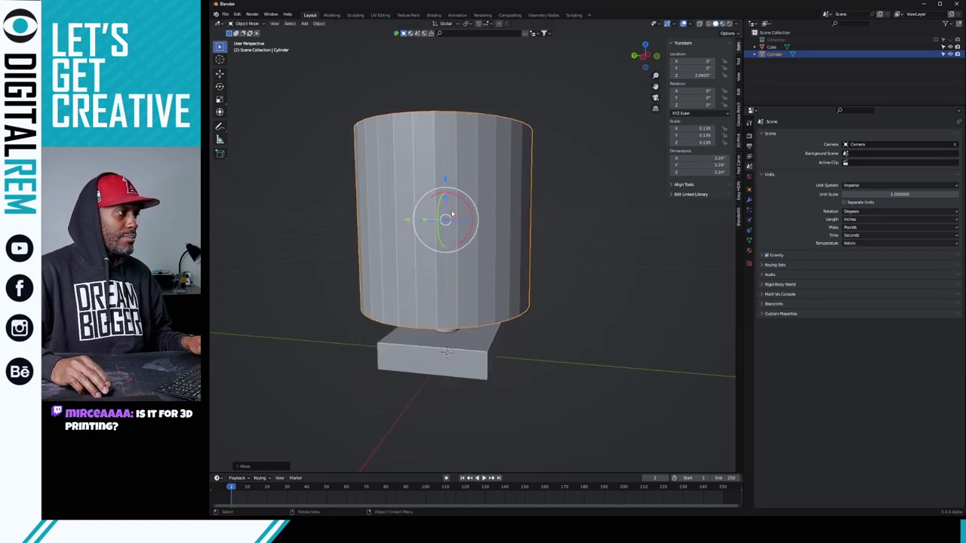
{"action": "middle_click_drag", "start_coordinate": [452, 215], "coordinate": [496, 206]}
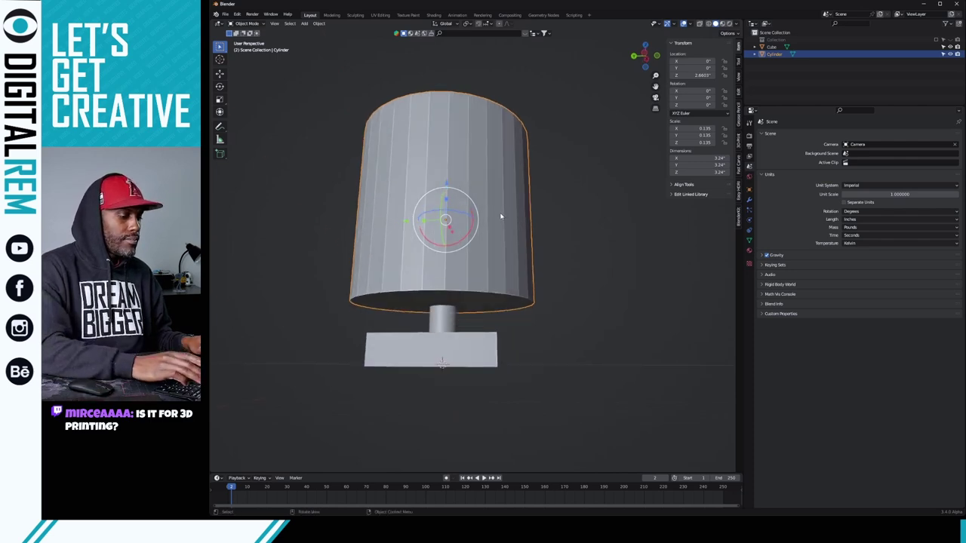
{"action": "key", "text": "Delete"}
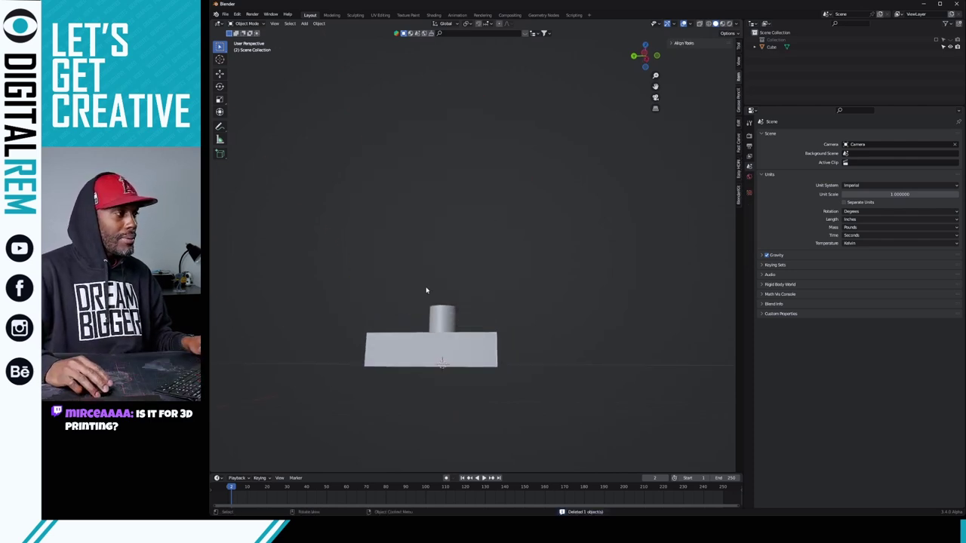
{"action": "left_click", "coordinate": [436, 310]}
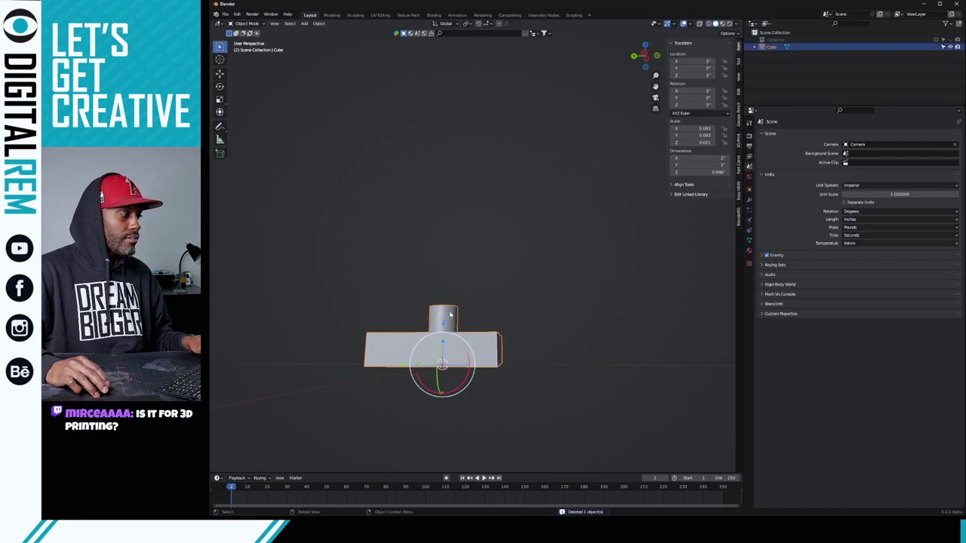
{"action": "left_click", "coordinate": [454, 307]}
{"action": "key", "text": "ctrl+z"}
{"action": "key", "text": "ctrl+z"}
{"action": "key", "text": "ctrl+z"}
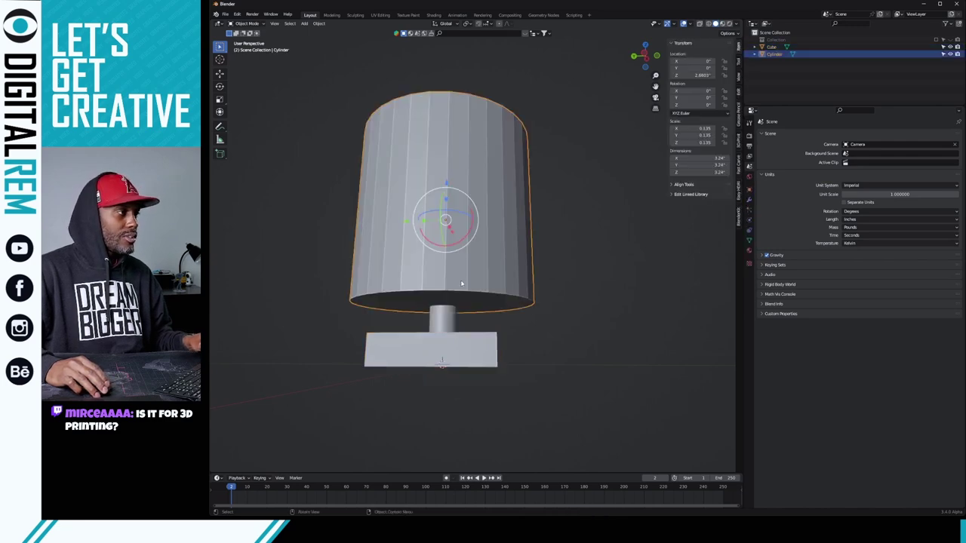
{"action": "left_click_drag", "start_coordinate": [446, 178], "coordinate": [446, 154]}
{"action": "left_click", "coordinate": [371, 224]}
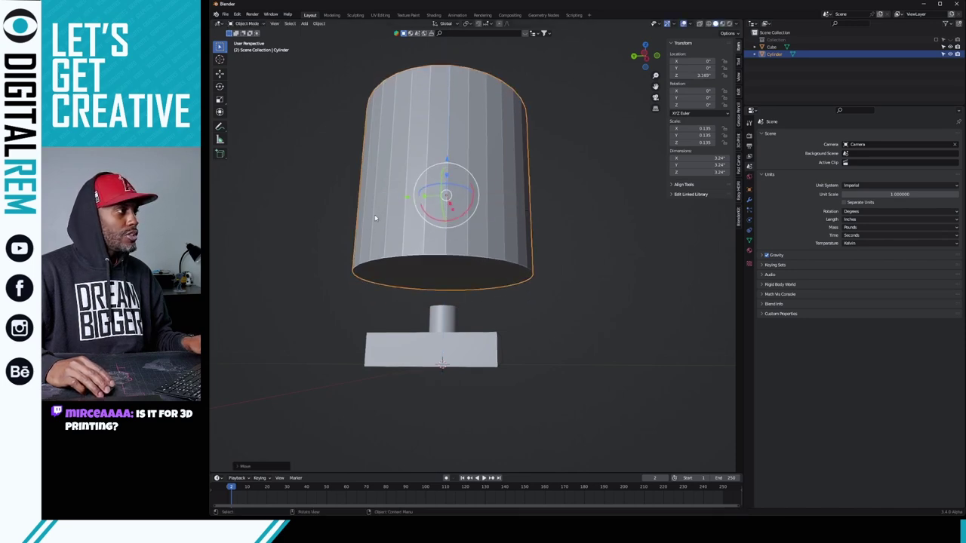
{"action": "key", "text": "ctrl+Tab"}
- Enter Edit Mode, select the cylinder's bottom face, and expand Mesh Tools and LoopTools
{"action": "key", "text": "Tab"}
{"action": "left_click", "coordinate": [435, 268]}
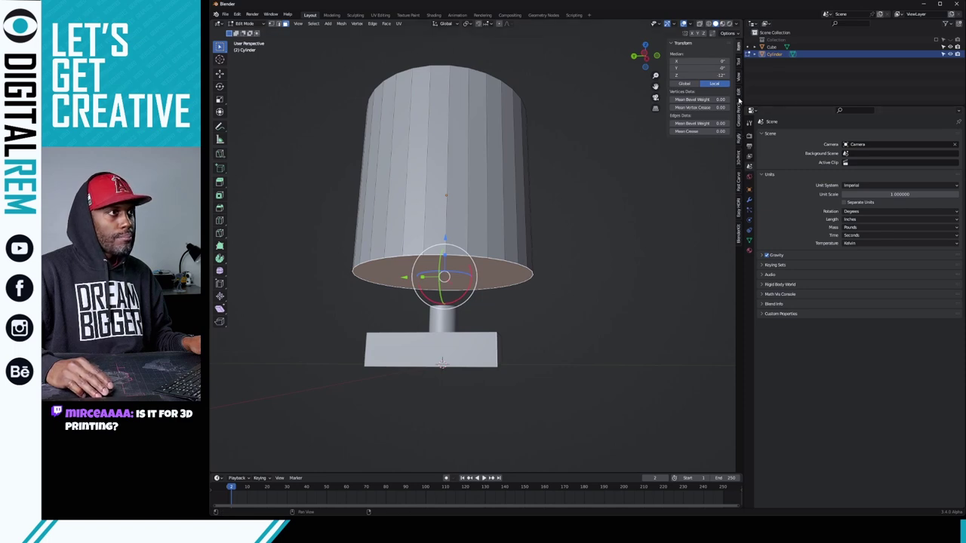
{"action": "left_click", "coordinate": [738, 91]}
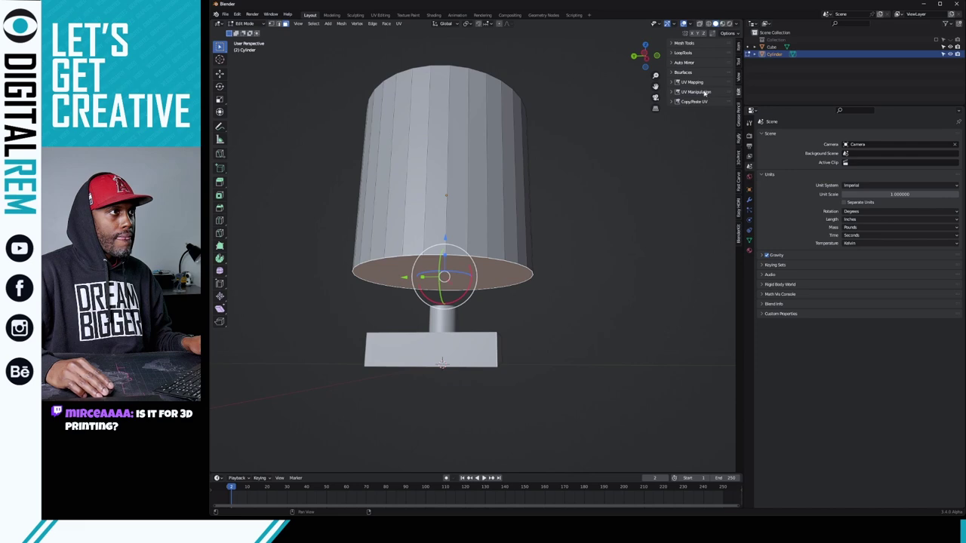
{"action": "left_click", "coordinate": [675, 45]}
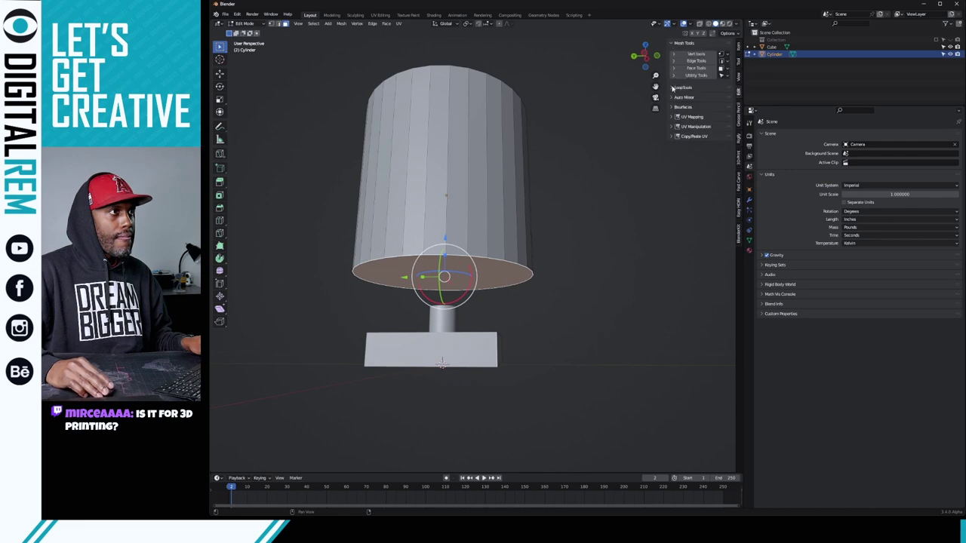
{"action": "left_click", "coordinate": [672, 88]}
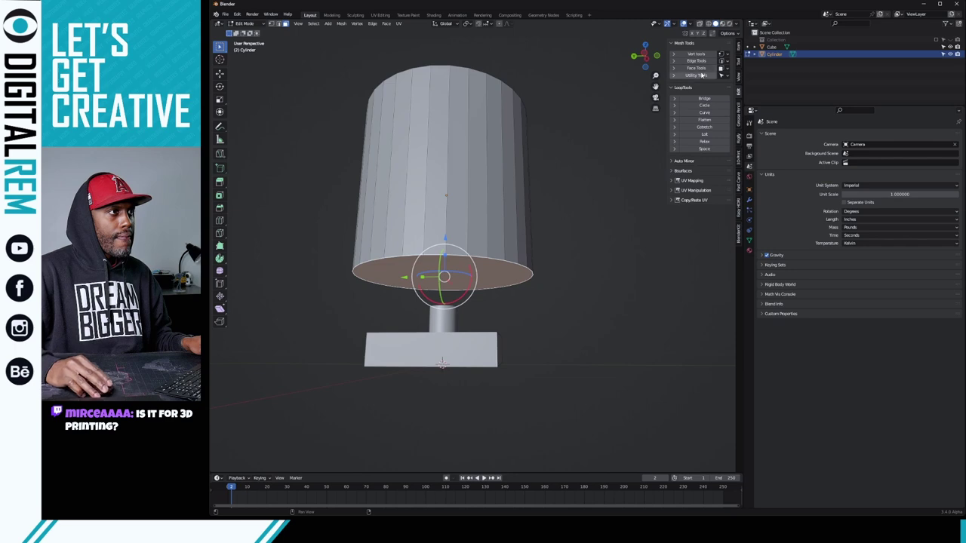
- Browse the sidebar View and Tool tabs, then return to the Item tab's transform values
{"action": "left_click", "coordinate": [738, 77]}
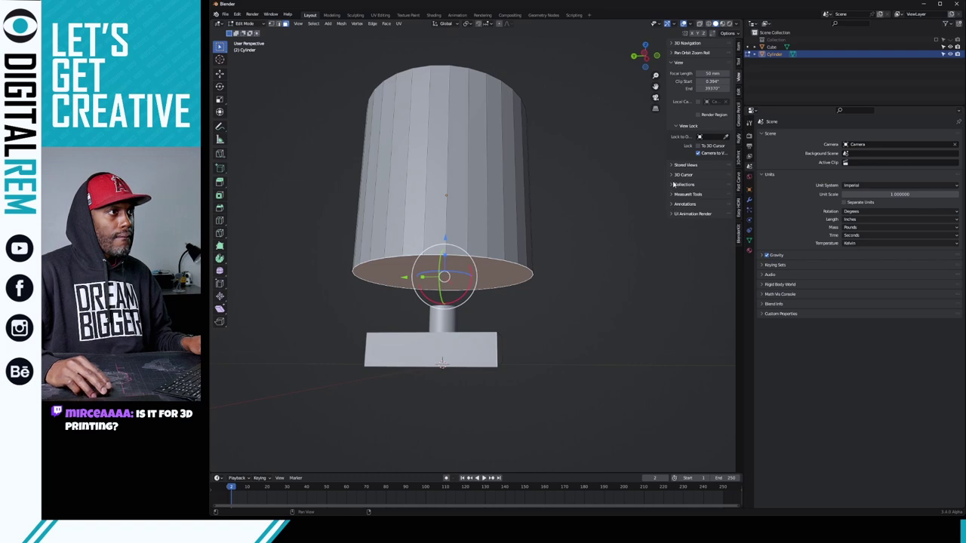
{"action": "left_click", "coordinate": [738, 62]}
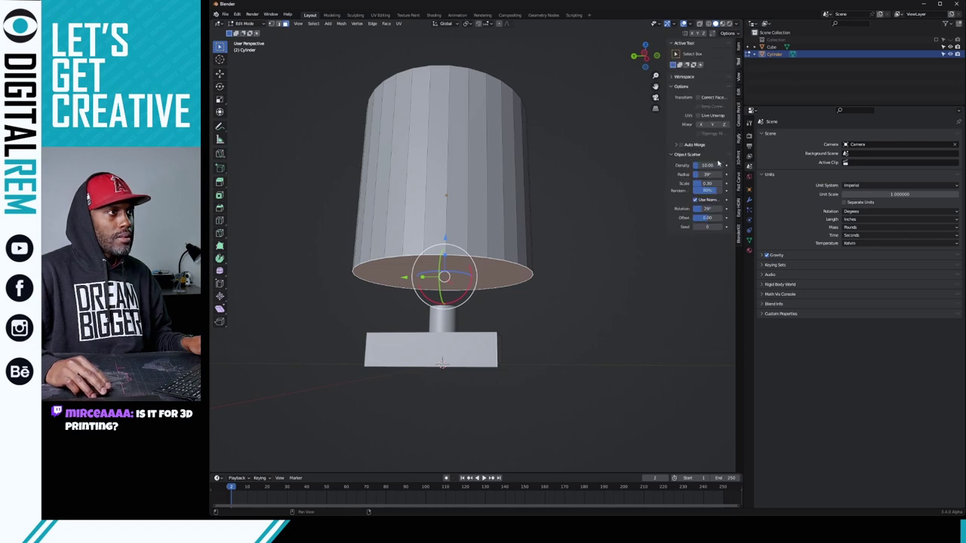
{"action": "left_click", "coordinate": [674, 79]}
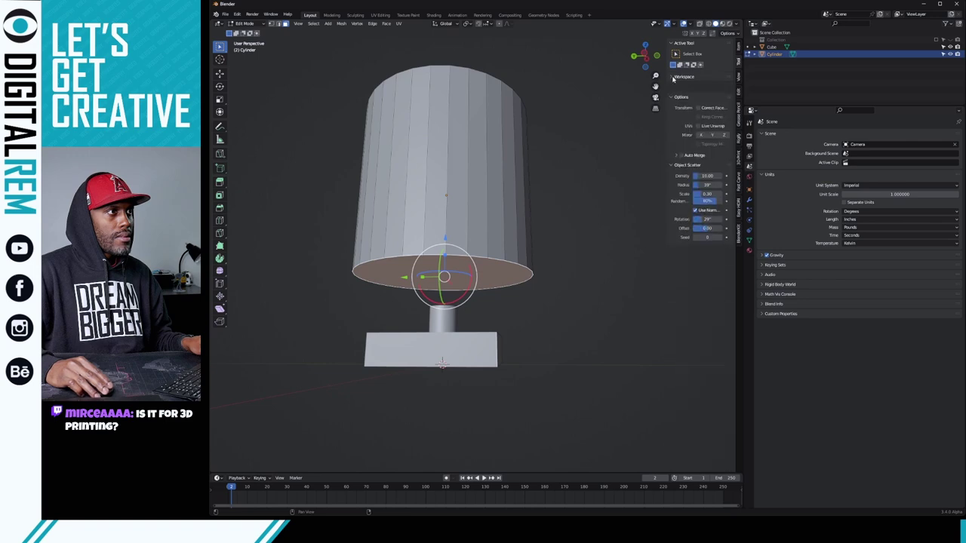
{"action": "left_click", "coordinate": [738, 47]}
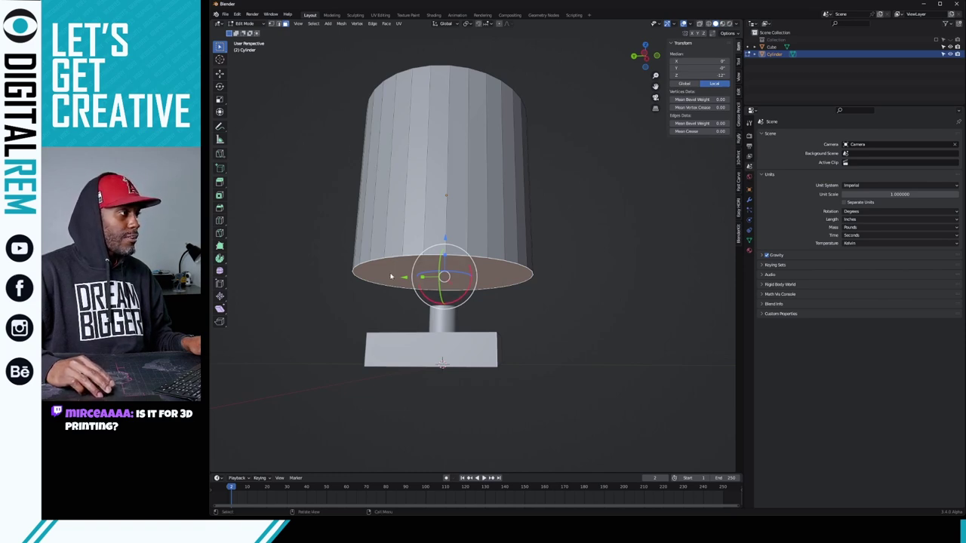
{"action": "left_click", "coordinate": [341, 23]}
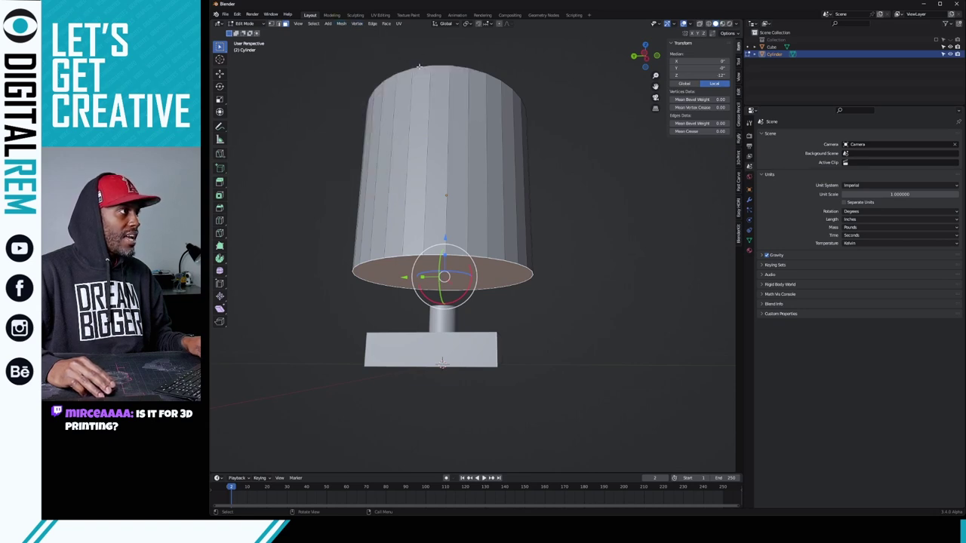
- Snap the 3D cursor to the centre of the cylinder's bottom face and return to Object Mode
{"action": "left_click", "coordinate": [341, 24]}
{"action": "mouse_move", "coordinate": [352, 56]}
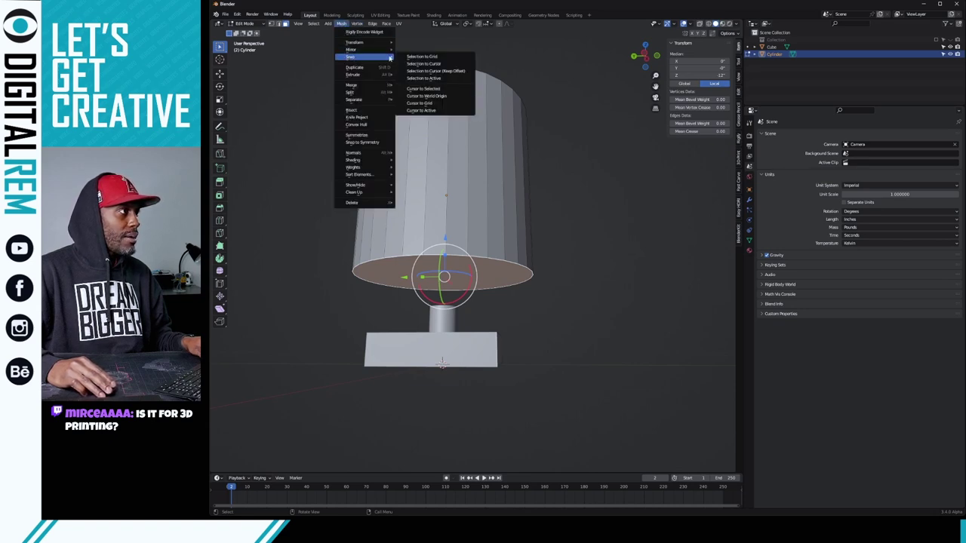
{"action": "left_click", "coordinate": [411, 89]}
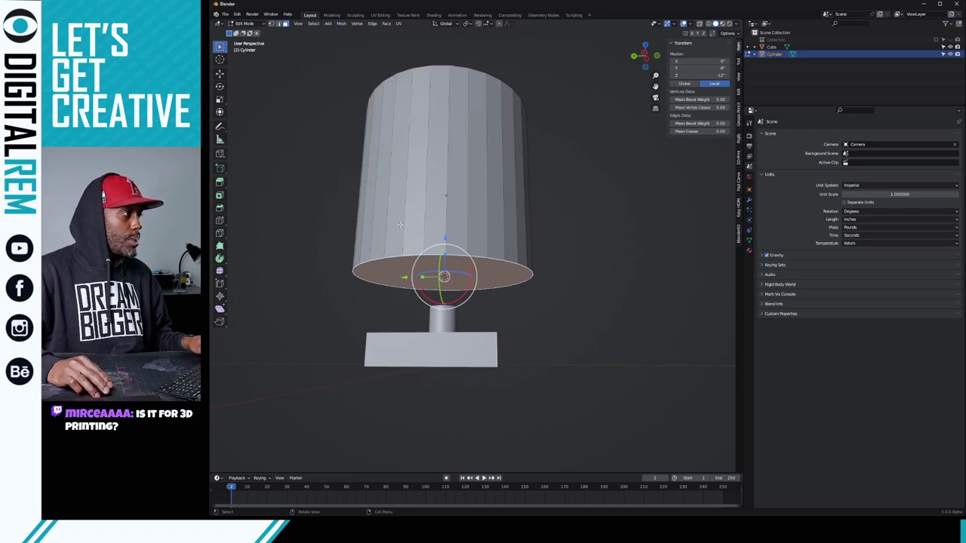
{"action": "key", "text": "ctrl+Tab"}
{"action": "left_click", "coordinate": [381, 230]}
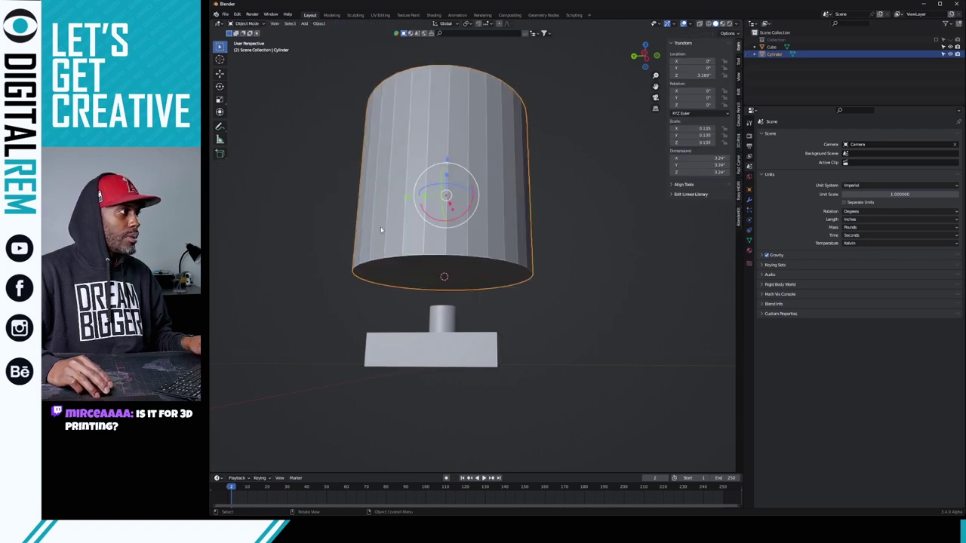
- Set the cylinder's origin to its base at the 3D cursor, then deselect it
{"action": "left_click", "coordinate": [317, 23]}
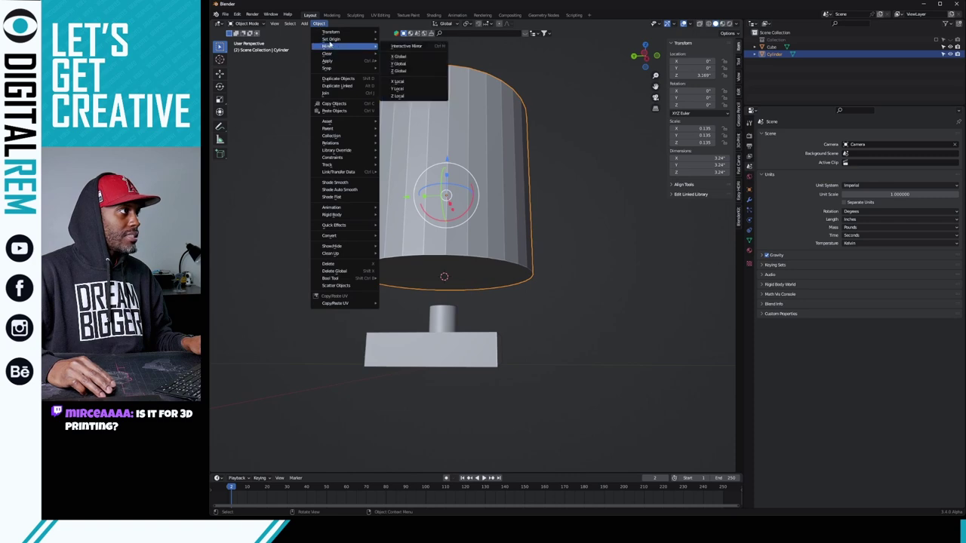
{"action": "mouse_move", "coordinate": [332, 38]}
{"action": "left_click", "coordinate": [398, 56]}
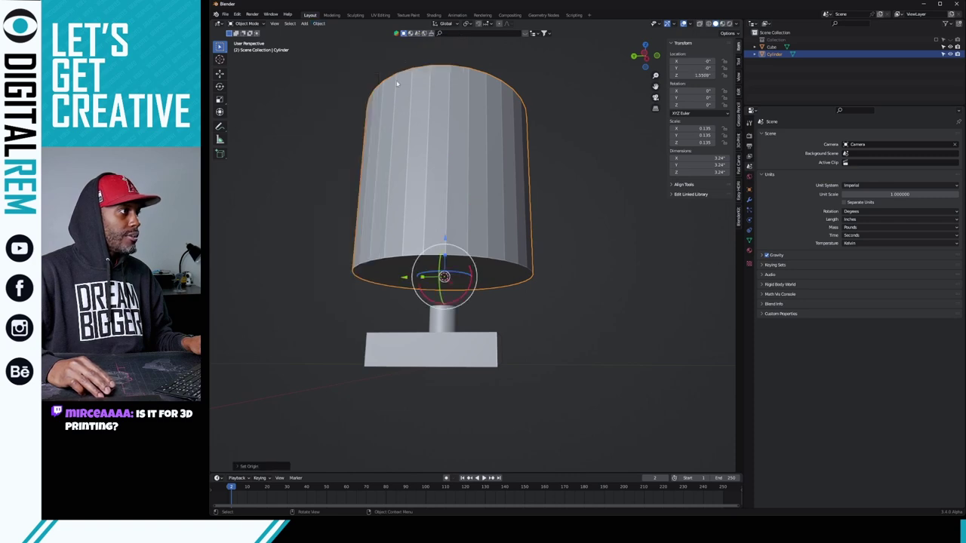
{"action": "key", "text": "ctrl+Tab"}
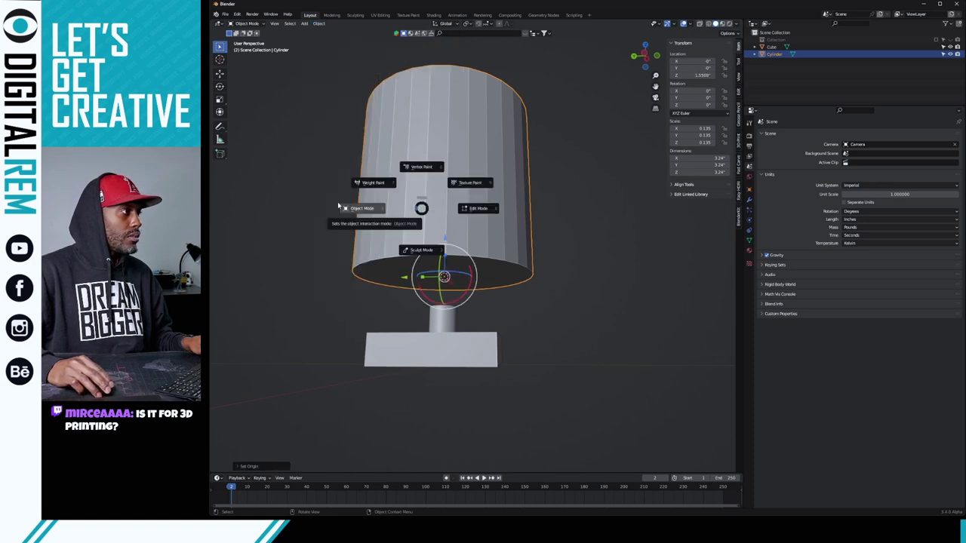
{"action": "left_click", "coordinate": [339, 207]}
{"action": "left_click", "coordinate": [329, 136]}
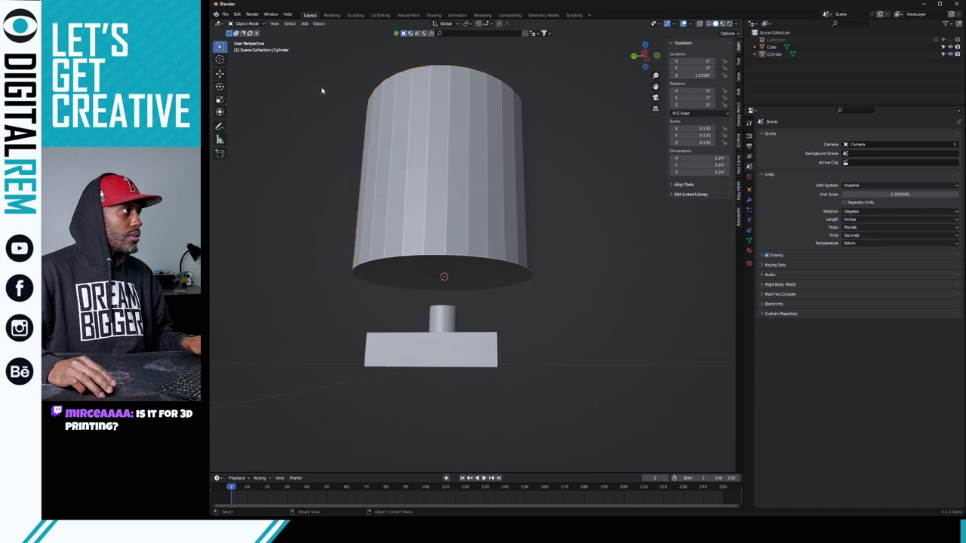
- Reset the 3D cursor to the world origin and reselect the cylinder in Object Mode
{"action": "left_click", "coordinate": [316, 23]}
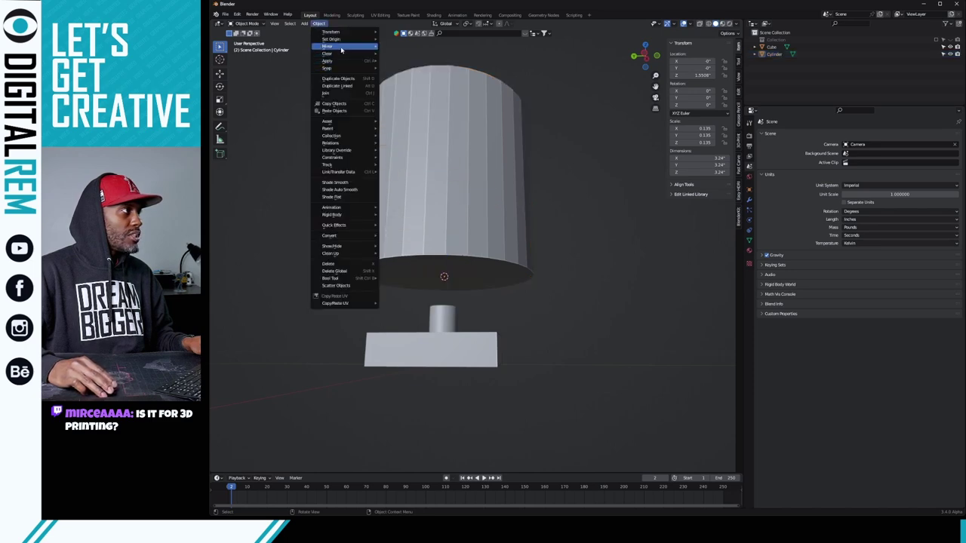
{"action": "mouse_move", "coordinate": [339, 68]}
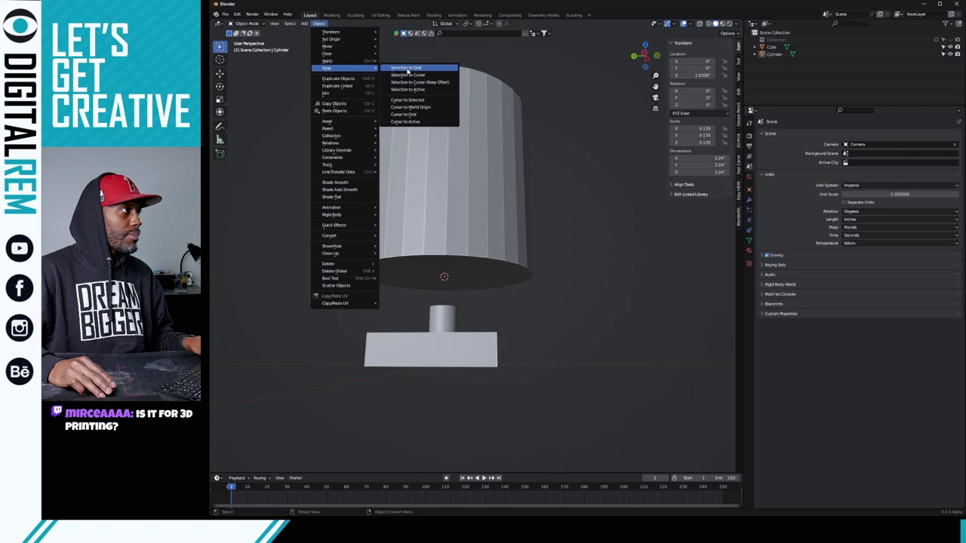
{"action": "left_click", "coordinate": [404, 107]}
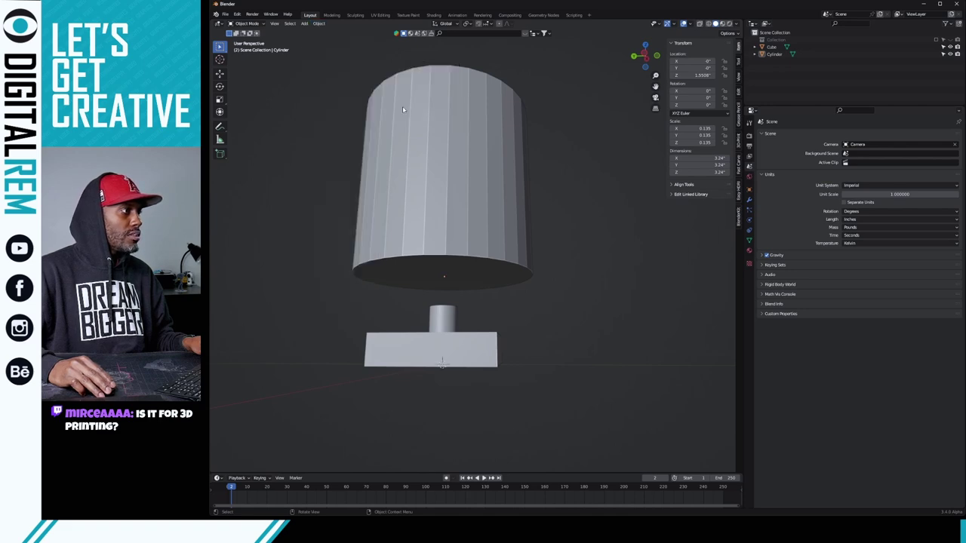
{"action": "left_click", "coordinate": [461, 164]}
{"action": "key", "text": "ctrl+Tab"}
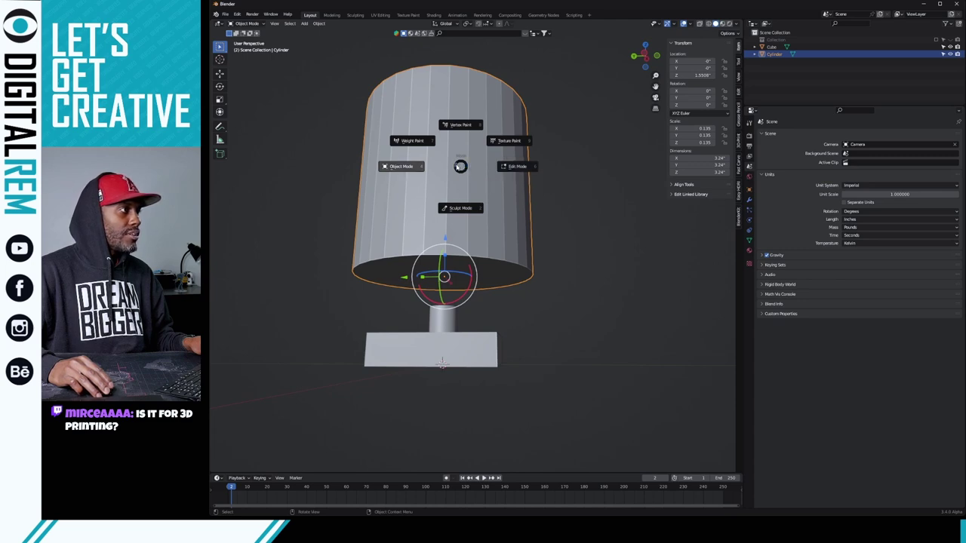
{"action": "left_click", "coordinate": [453, 160]}
{"action": "key", "text": "ctrl+Tab"}
{"action": "left_click", "coordinate": [394, 162]}
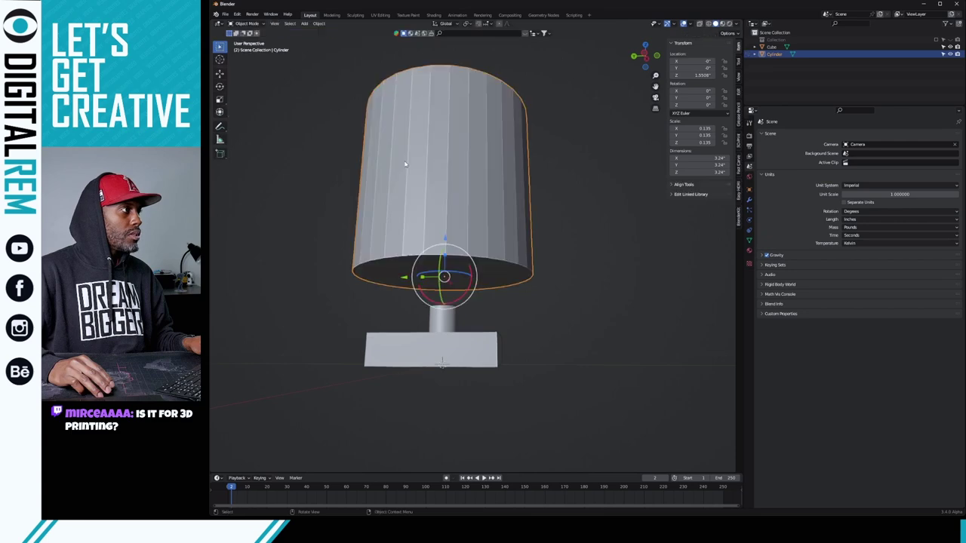
- Bring up the Object > Snap submenu to reach Selection to Cursor
{"action": "left_click", "coordinate": [317, 24]}
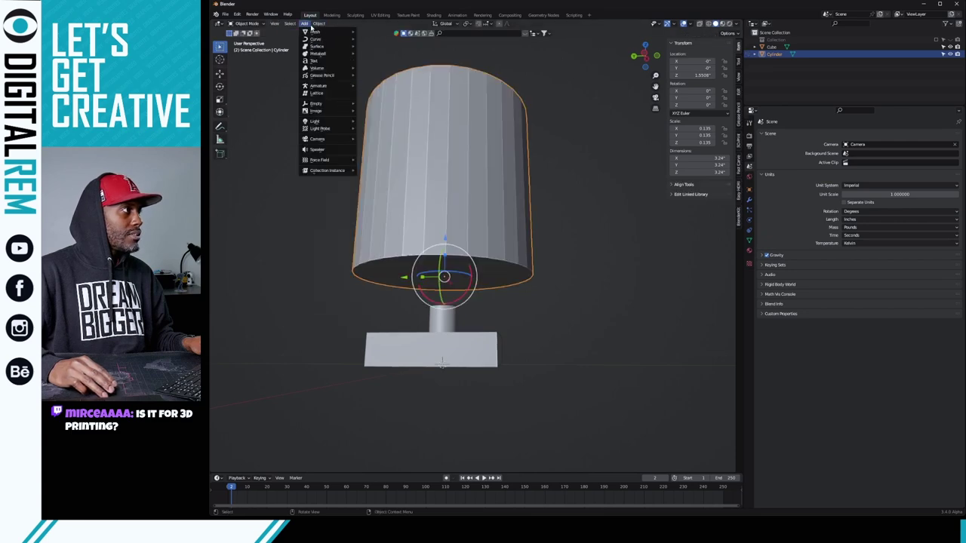
{"action": "mouse_move", "coordinate": [325, 40]}
{"action": "mouse_move", "coordinate": [330, 68]}
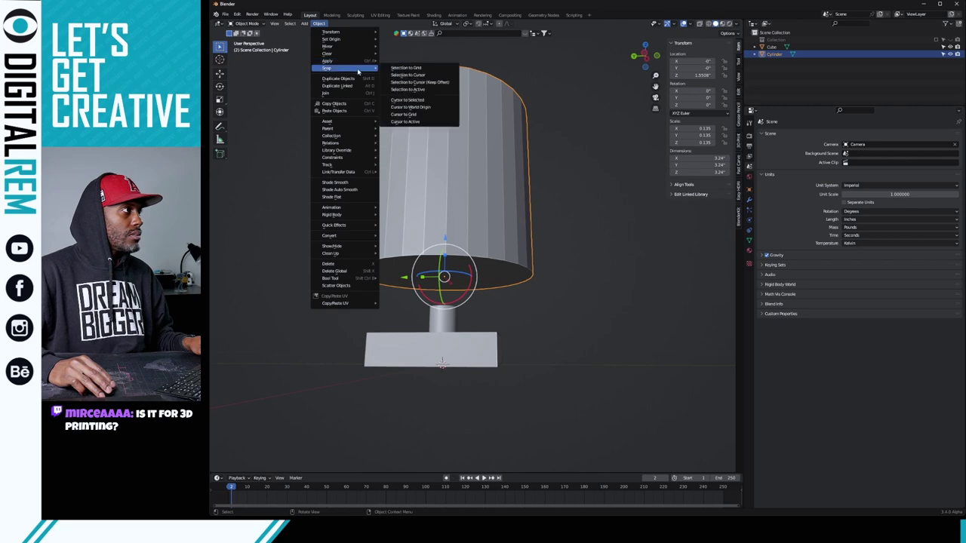
- Snap the cylinder down to the 3D cursor at the world origin and shade it smooth
{"action": "left_click", "coordinate": [405, 77]}
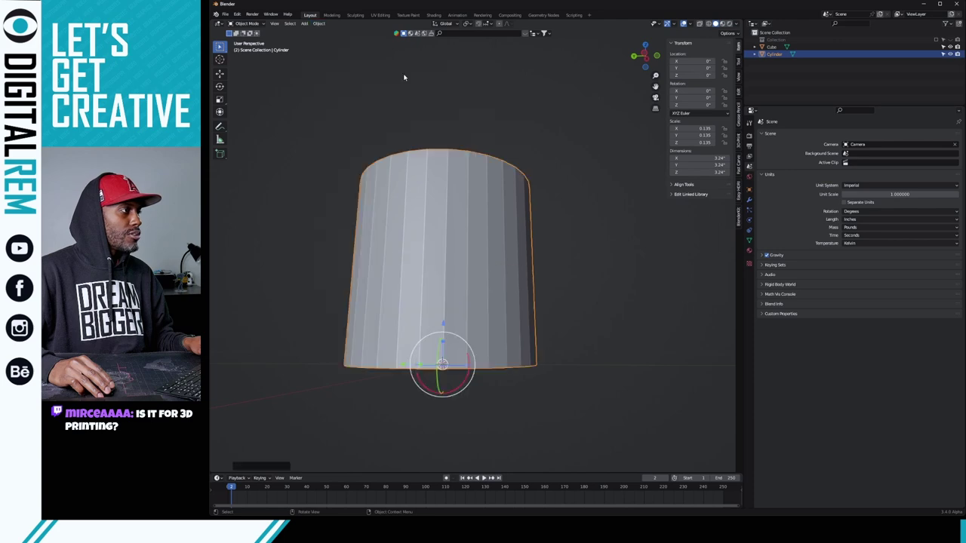
{"action": "mouse_move", "coordinate": [448, 178]}
{"action": "middle_mouse_down"}
{"action": "mouse_move", "coordinate": [444, 203]}
{"action": "mouse_move", "coordinate": [440, 174]}
{"action": "middle_mouse_up"}
{"action": "right_click", "coordinate": [438, 171]}
{"action": "left_click", "coordinate": [432, 176]}
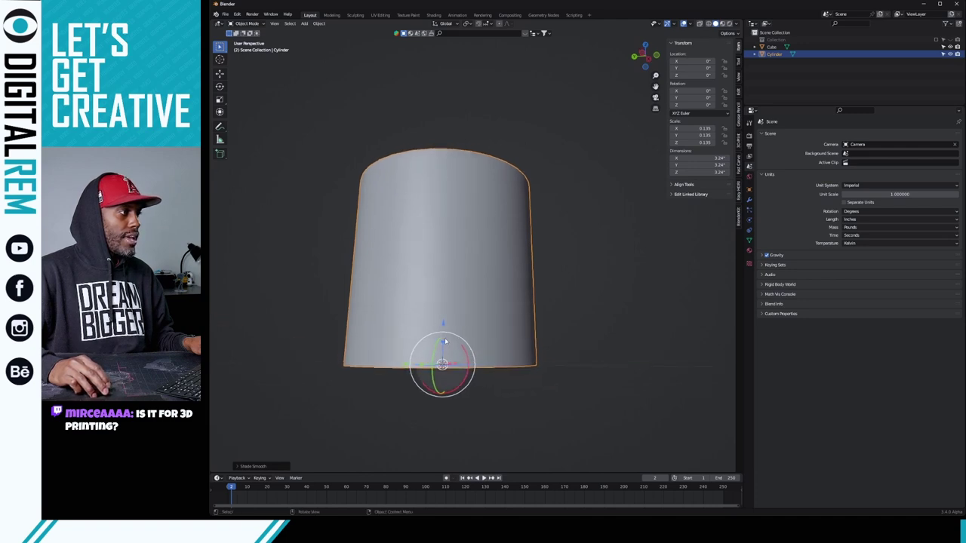
- Scale the cylinder along Z into a flat disc about 0.635" tall
{"action": "left_click_drag", "start_coordinate": [443, 343], "coordinate": [443, 363]}
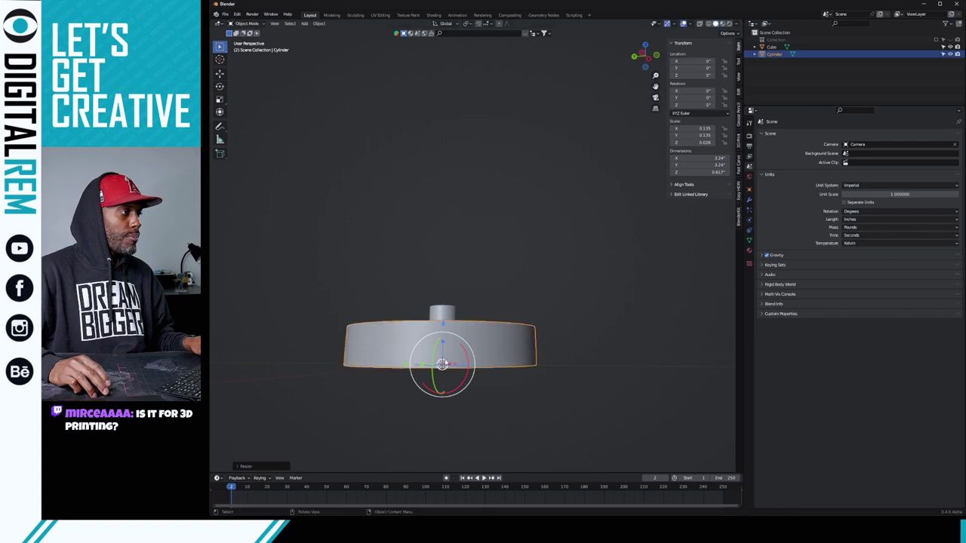
{"action": "mouse_move", "coordinate": [473, 264]}
{"action": "middle_mouse_down"}
{"action": "mouse_move", "coordinate": [491, 253]}
{"action": "mouse_move", "coordinate": [496, 264]}
{"action": "mouse_move", "coordinate": [472, 261]}
{"action": "middle_mouse_up"}
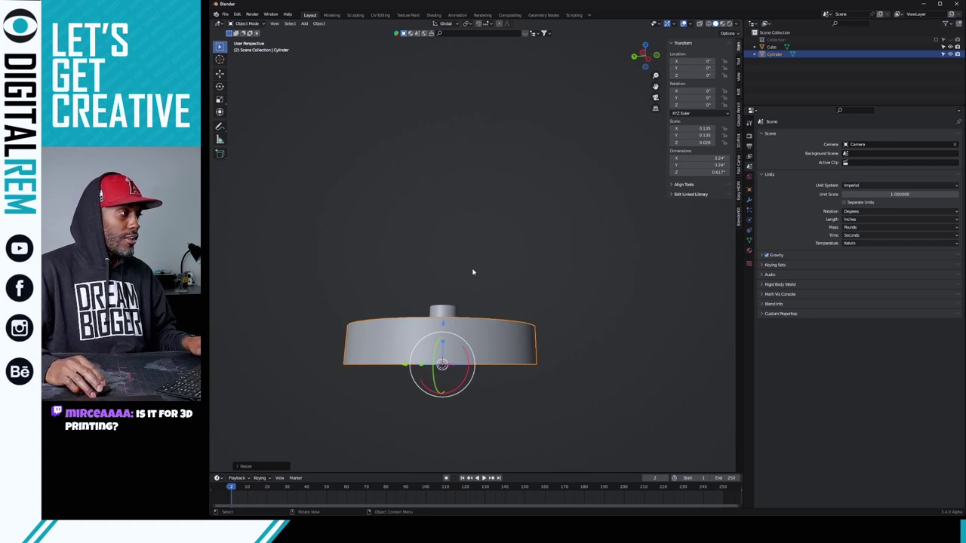
{"action": "middle_click_drag", "start_coordinate": [473, 271], "coordinate": [479, 262]}
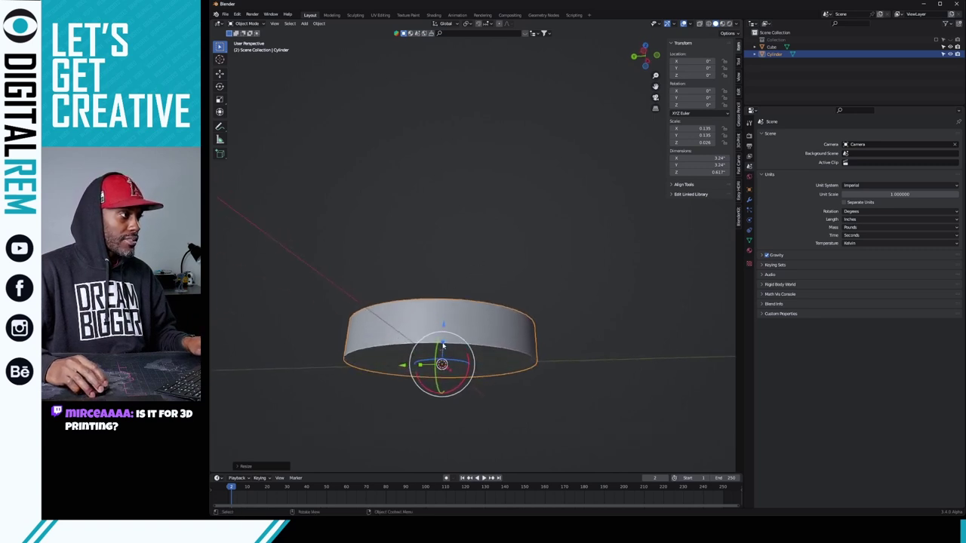
{"action": "left_click_drag", "start_coordinate": [443, 346], "coordinate": [443, 339]}
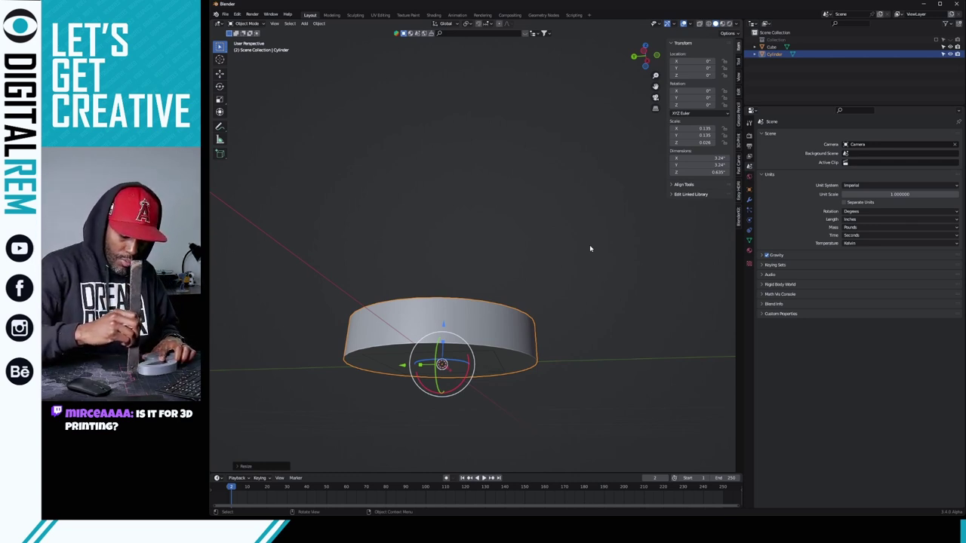
- Set the cylinder's dimensions to Z 1", X 4" and Y 4"
{"action": "left_click", "coordinate": [590, 249]}
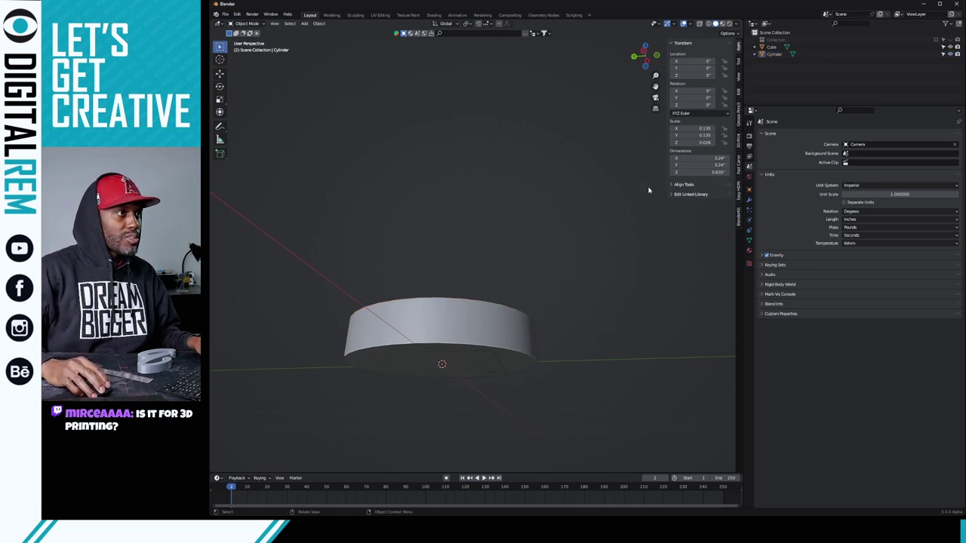
{"action": "left_click", "coordinate": [717, 172]}
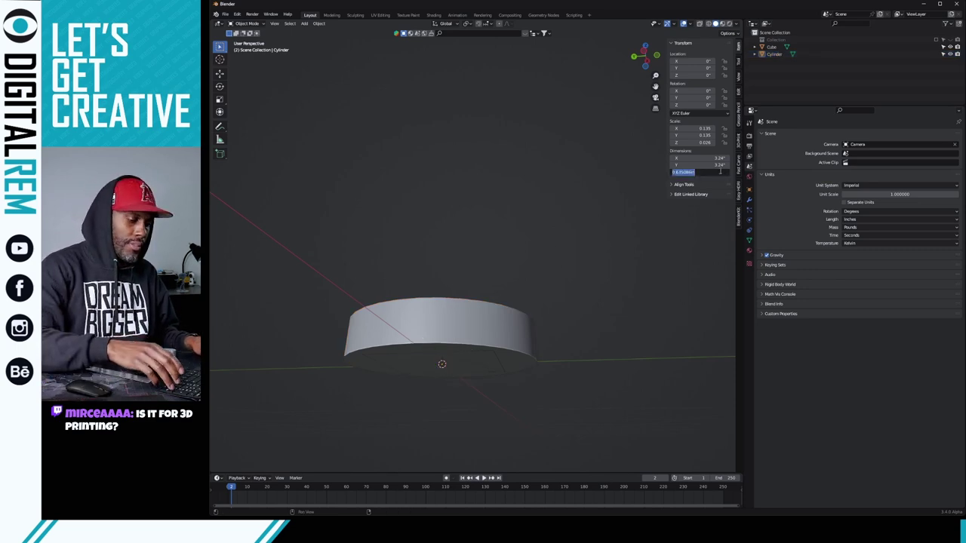
{"action": "type", "text": "1"}
{"action": "key", "text": "Return"}
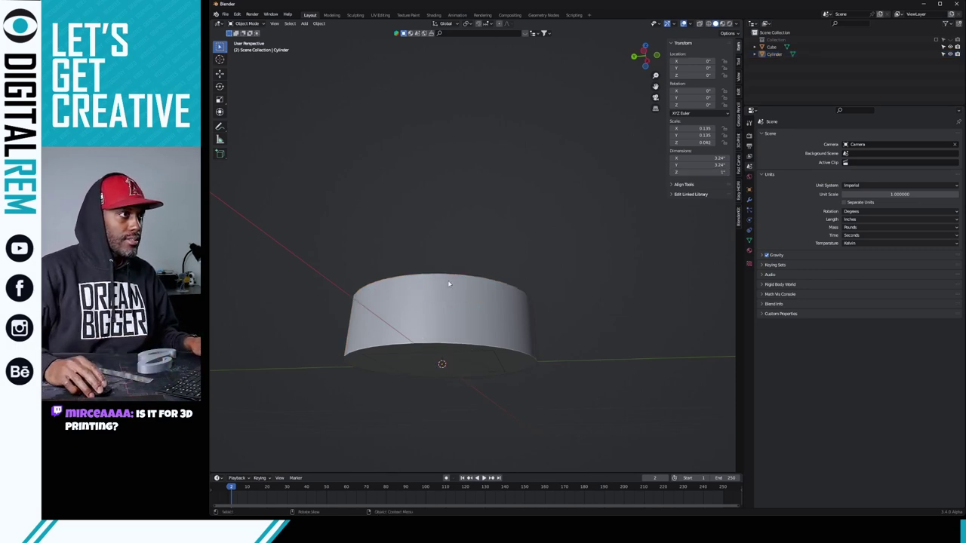
{"action": "middle_click_drag", "start_coordinate": [426, 272], "coordinate": [457, 291]}
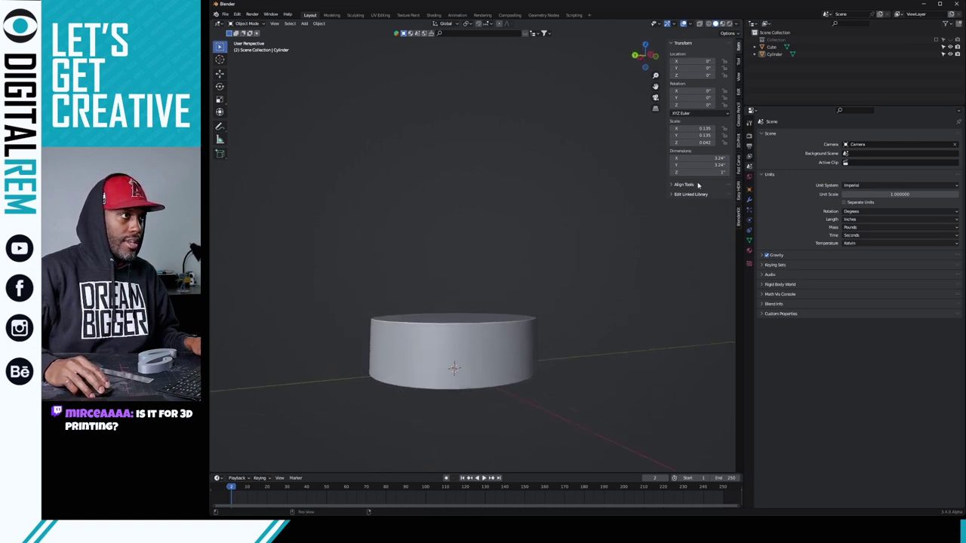
{"action": "left_click", "coordinate": [717, 158]}
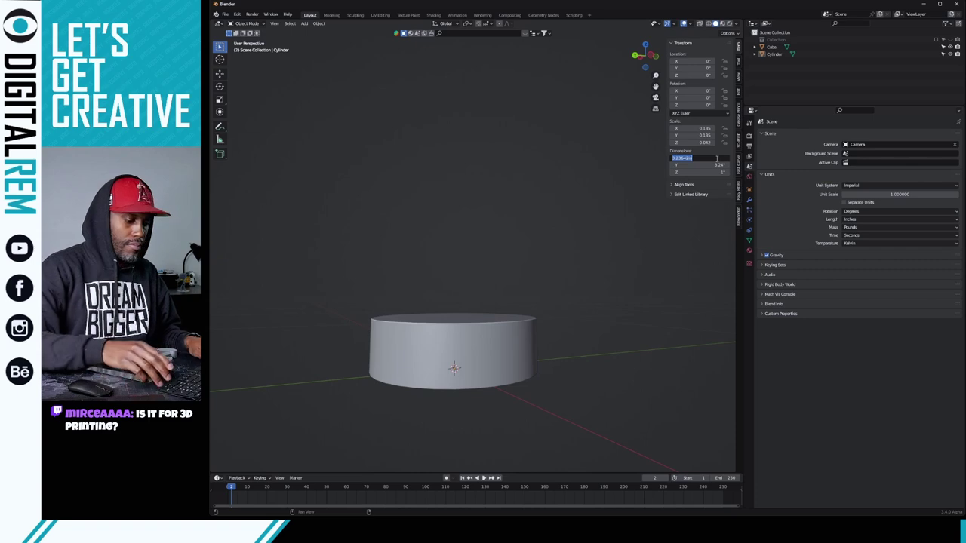
{"action": "type", "text": "4"}
{"action": "key", "text": "Return"}
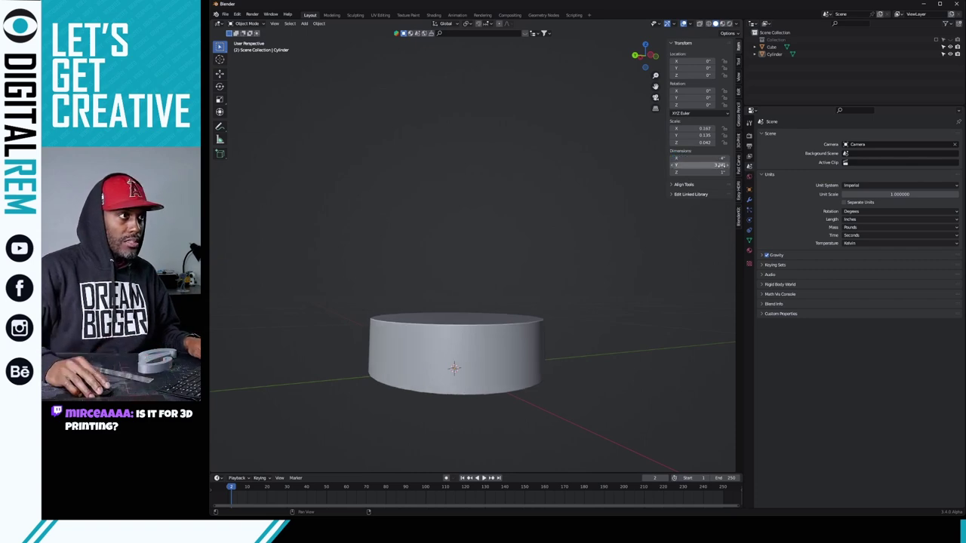
{"action": "left_click", "coordinate": [718, 164]}
{"action": "type", "text": "4"}
{"action": "key", "text": "Return"}
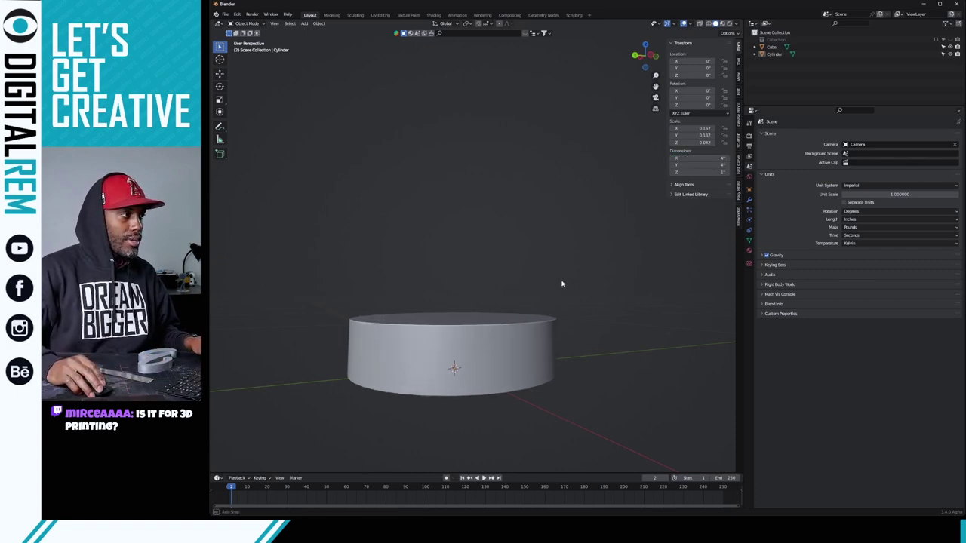
- Hide the cylinder in the Outliner to reveal the slab-and-peg shape
{"action": "middle_click_drag", "start_coordinate": [561, 284], "coordinate": [582, 310]}
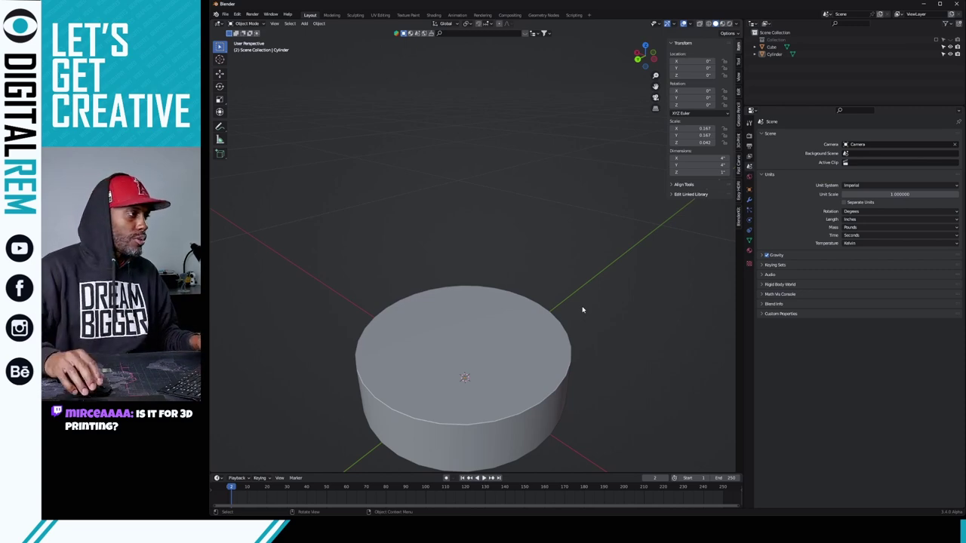
{"action": "middle_click_drag", "start_coordinate": [537, 307], "coordinate": [582, 261]}
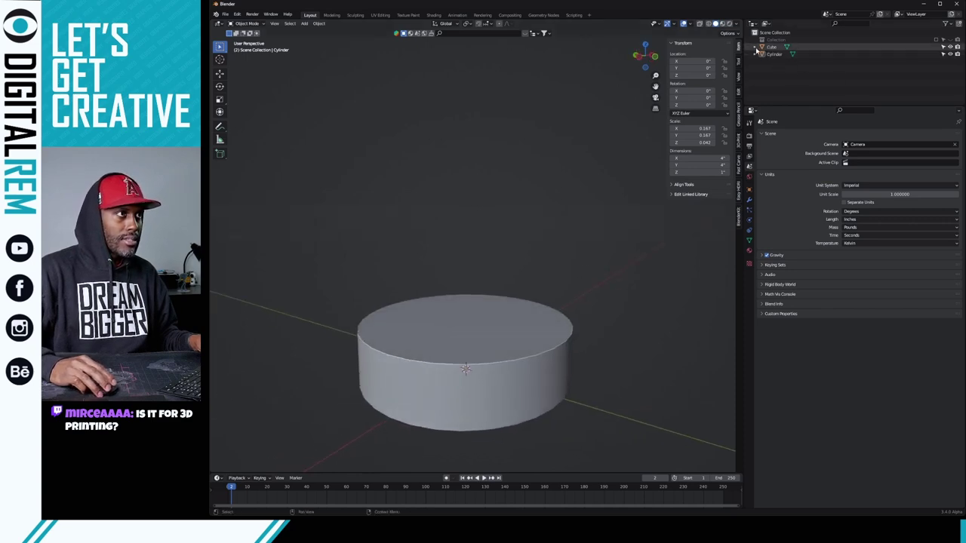
{"action": "left_click", "coordinate": [945, 49]}
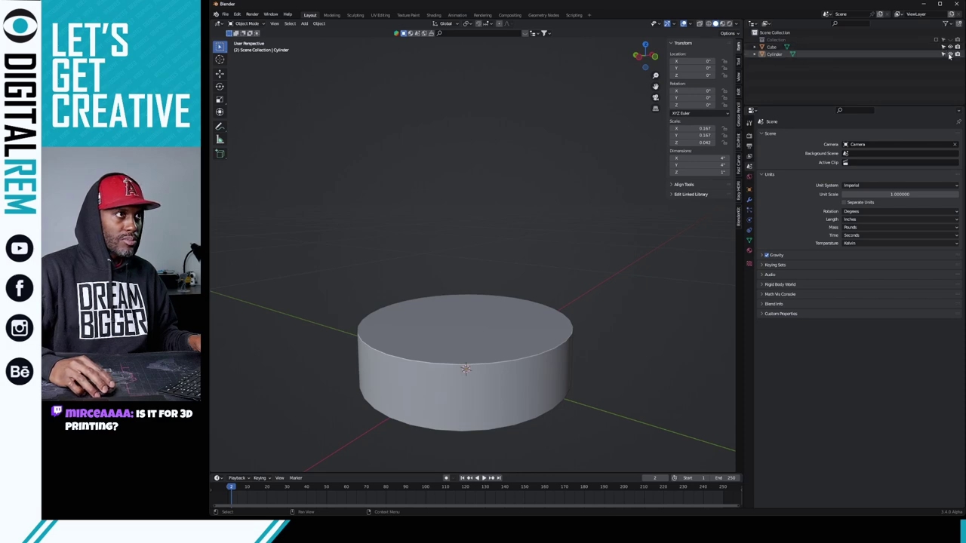
- Raise the top of the Cube's peg in Edit Mode, then return to Object Mode
{"action": "left_click", "coordinate": [456, 327]}
{"action": "key", "text": "ctrl+Tab"}
{"action": "left_click", "coordinate": [474, 319]}
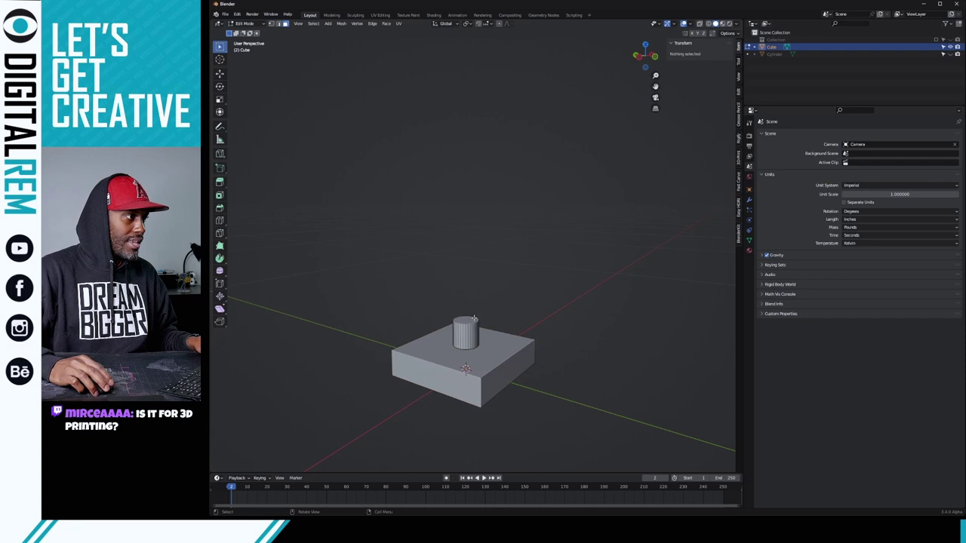
{"action": "middle_click_drag", "start_coordinate": [474, 318], "coordinate": [465, 327]}
{"action": "left_click", "coordinate": [464, 328]}
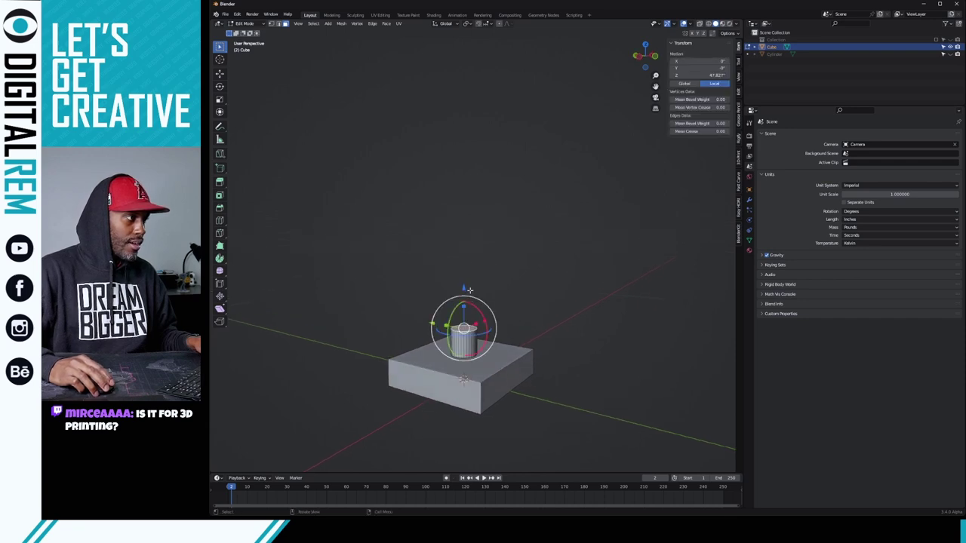
{"action": "left_click_drag", "start_coordinate": [469, 290], "coordinate": [462, 270]}
{"action": "key", "text": "ctrl+Tab"}
{"action": "left_click", "coordinate": [426, 319]}
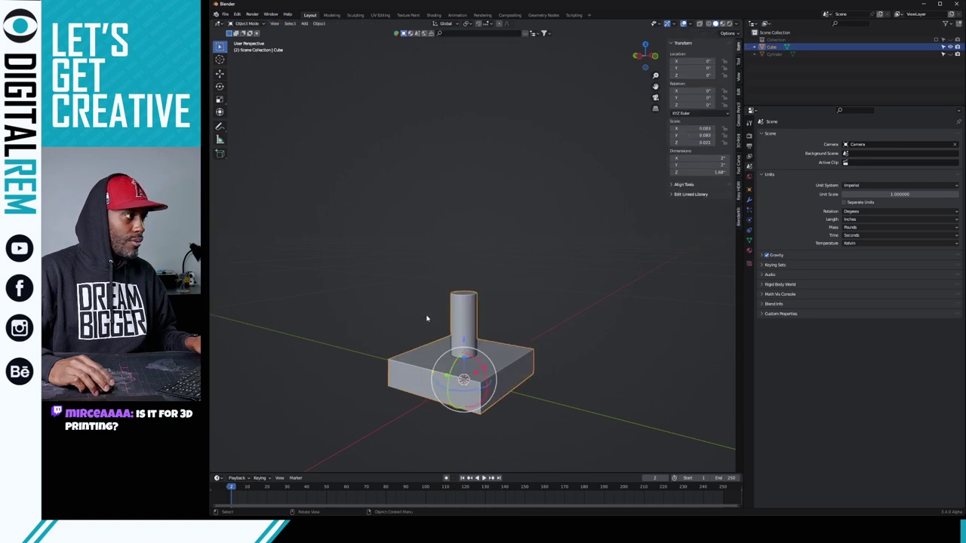
- Unhide the 4" cylinder and select it
{"action": "left_click", "coordinate": [950, 54]}
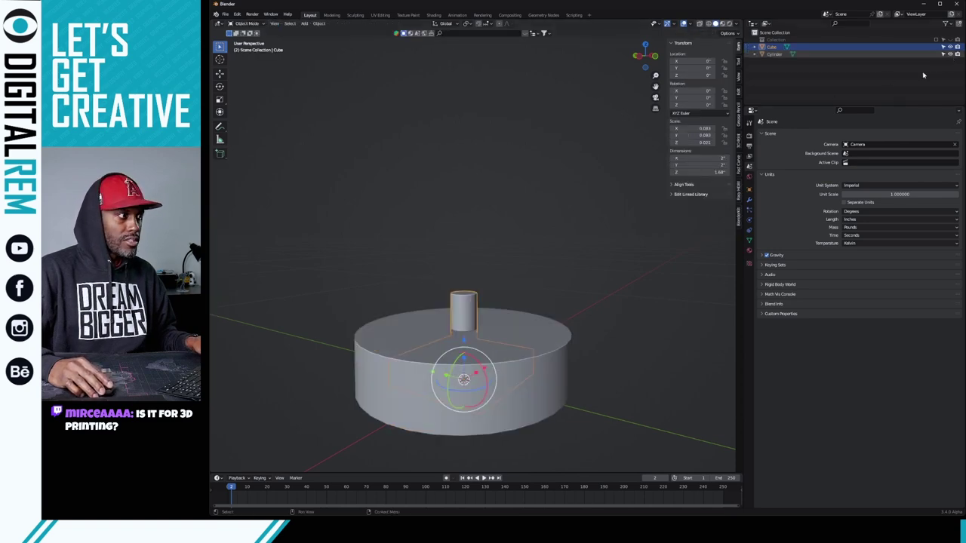
{"action": "middle_click_drag", "start_coordinate": [523, 295], "coordinate": [417, 304]}
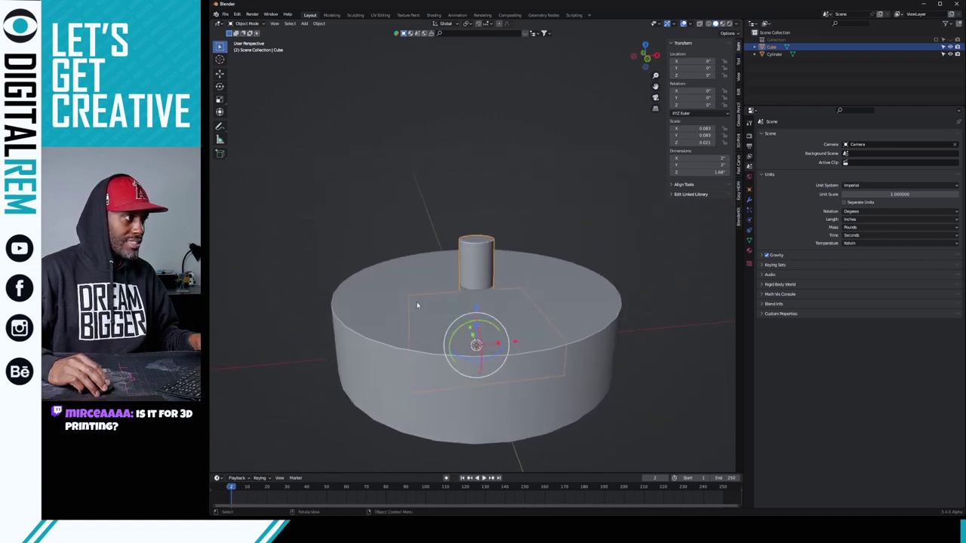
{"action": "left_click", "coordinate": [582, 294]}
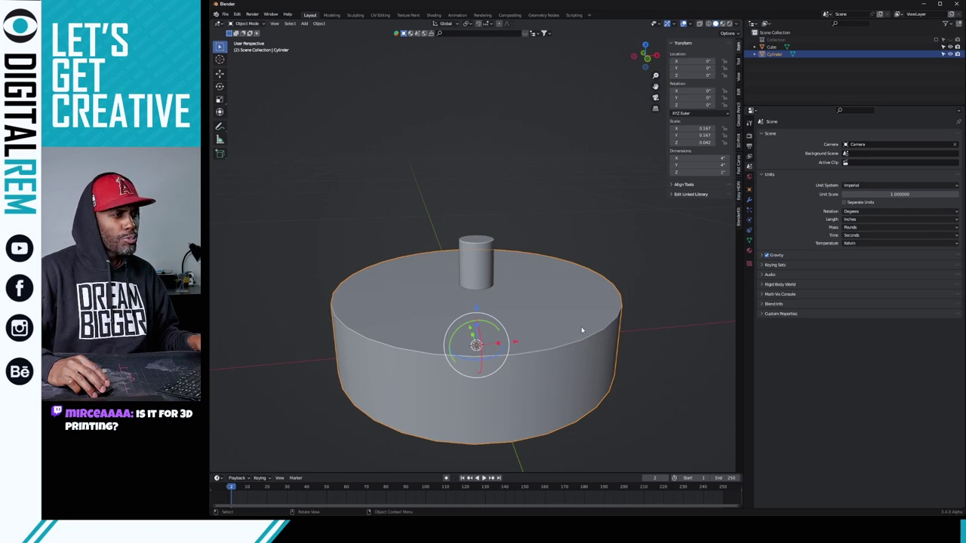
- Add a Boolean Difference modifier to the cylinder, picking Cube as the cutting object
{"action": "left_click", "coordinate": [749, 200]}
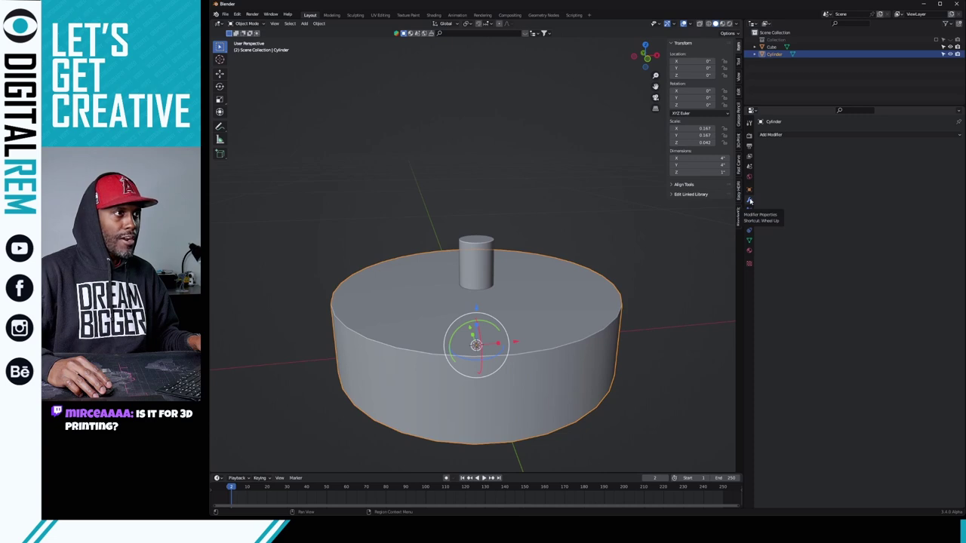
{"action": "left_click", "coordinate": [792, 135]}
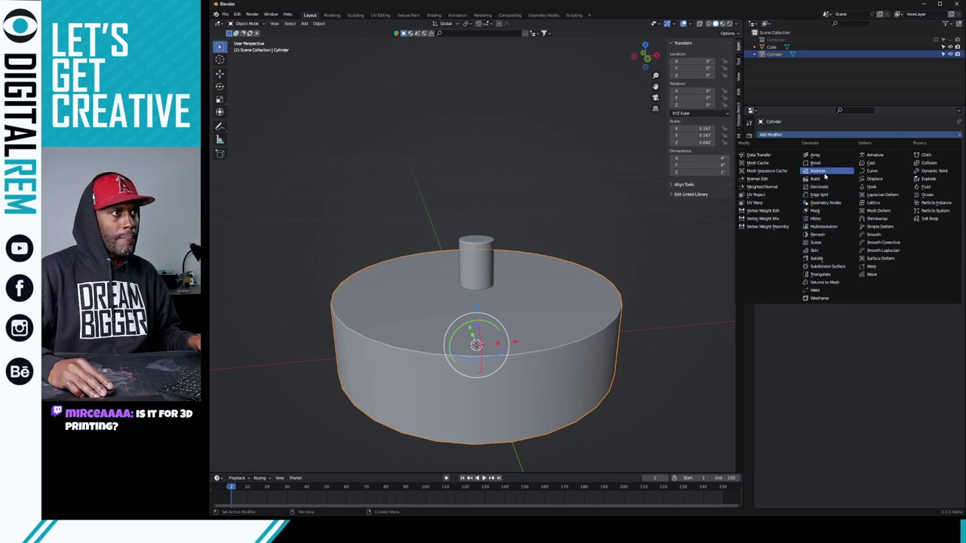
{"action": "left_click", "coordinate": [825, 172]}
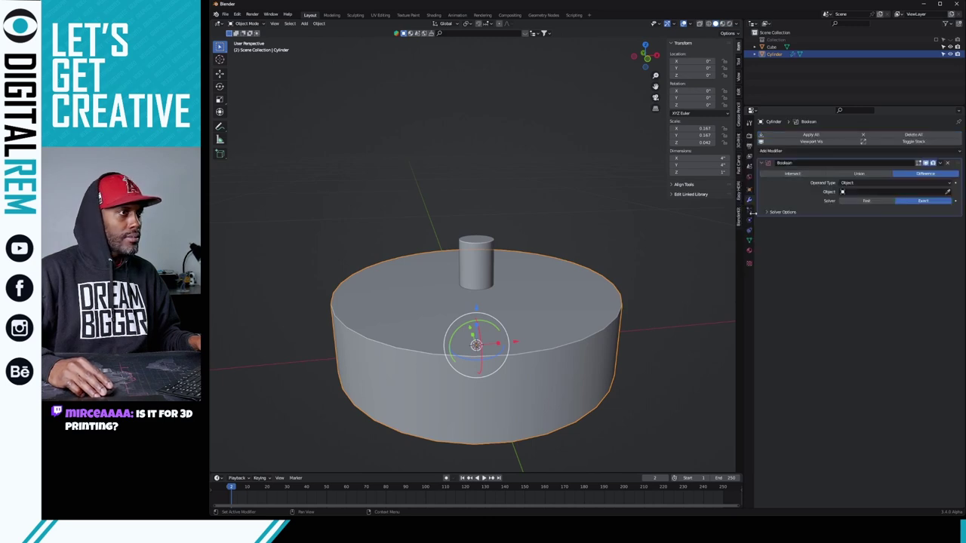
{"action": "left_click", "coordinate": [948, 194]}
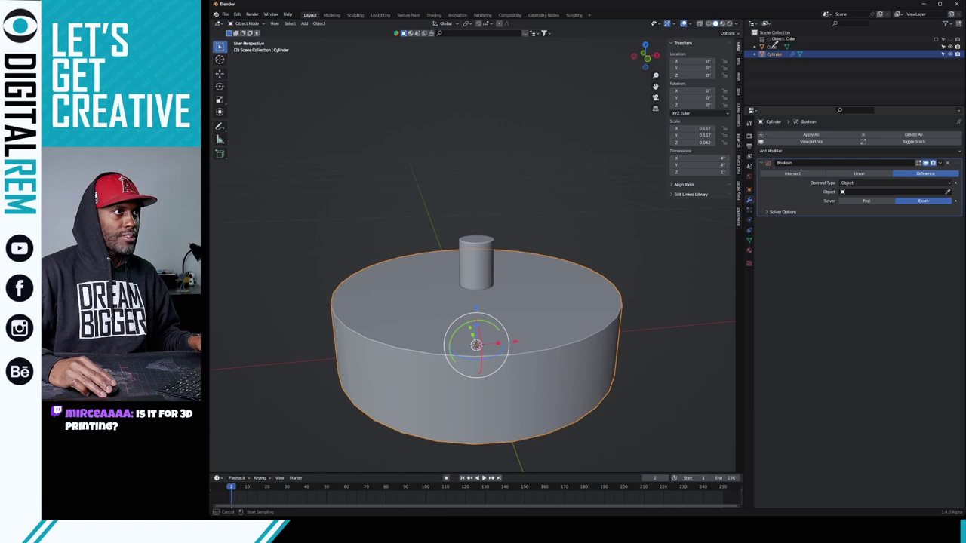
{"action": "left_click", "coordinate": [475, 244]}
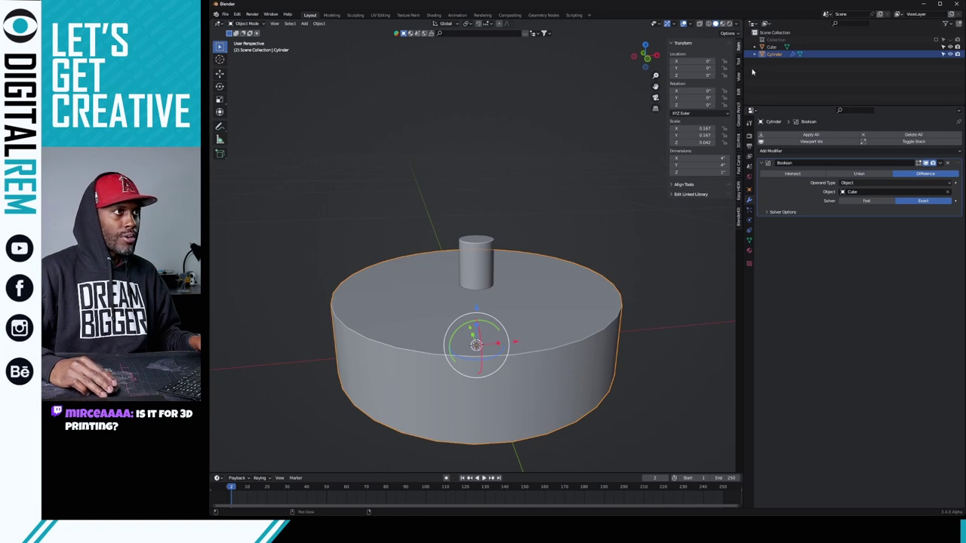
- Rename the Cube to Boolean and then Cutout, and the Cylinder to Shape
{"action": "double_click", "coordinate": [773, 48]}
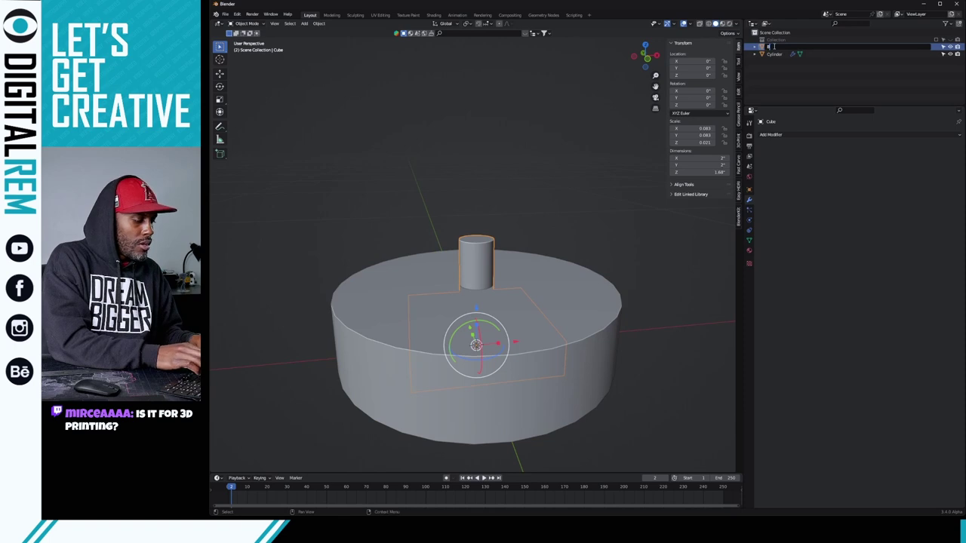
{"action": "type", "text": "Boolean"}
{"action": "key", "text": "Return"}
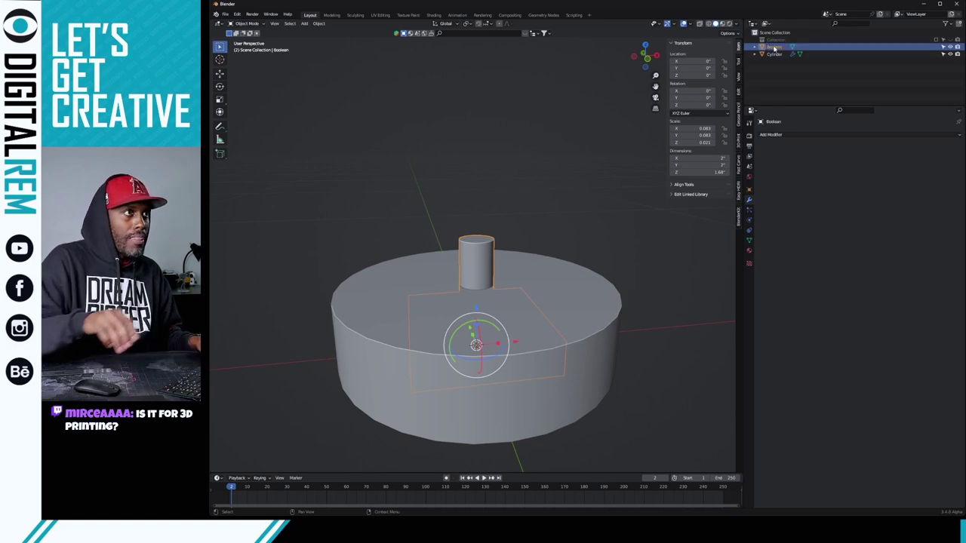
{"action": "double_click", "coordinate": [775, 54]}
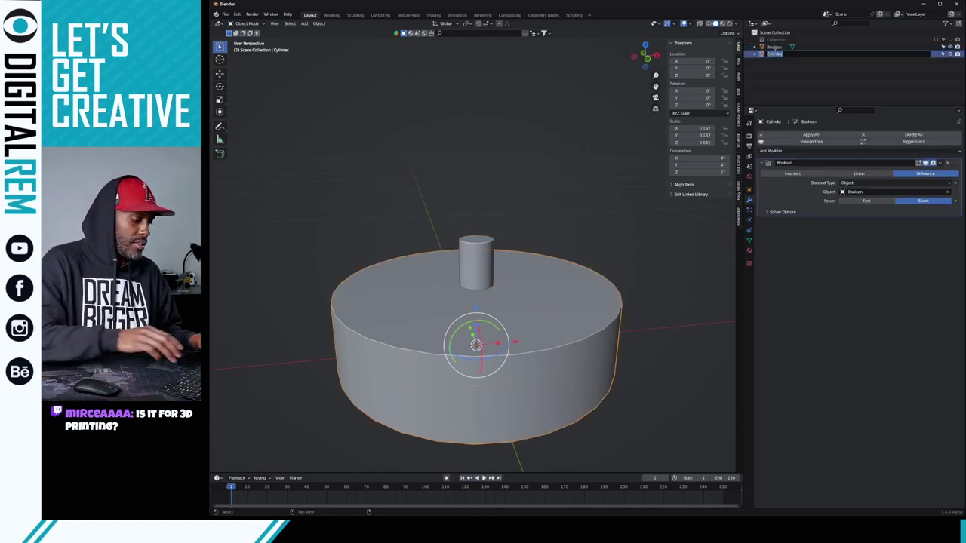
{"action": "type", "text": "Shape"}
{"action": "key", "text": "Return"}
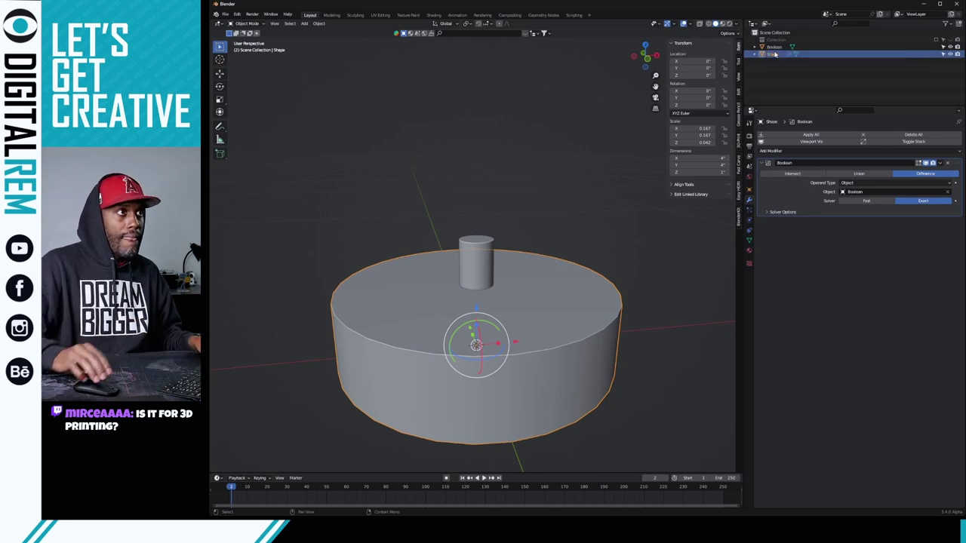
{"action": "double_click", "coordinate": [774, 47]}
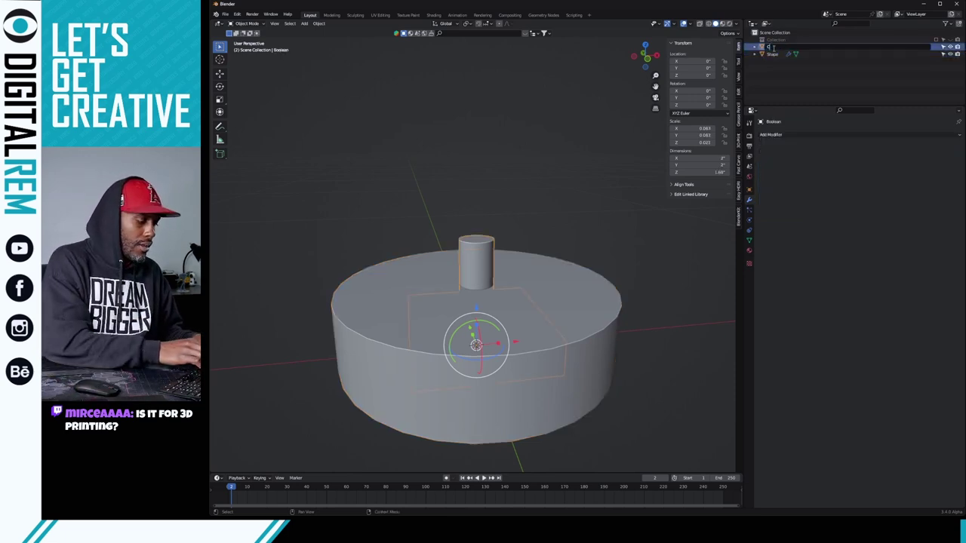
{"action": "type", "text": "Cube"}
{"action": "type", "text": "ut"}
{"action": "key", "text": "Return"}
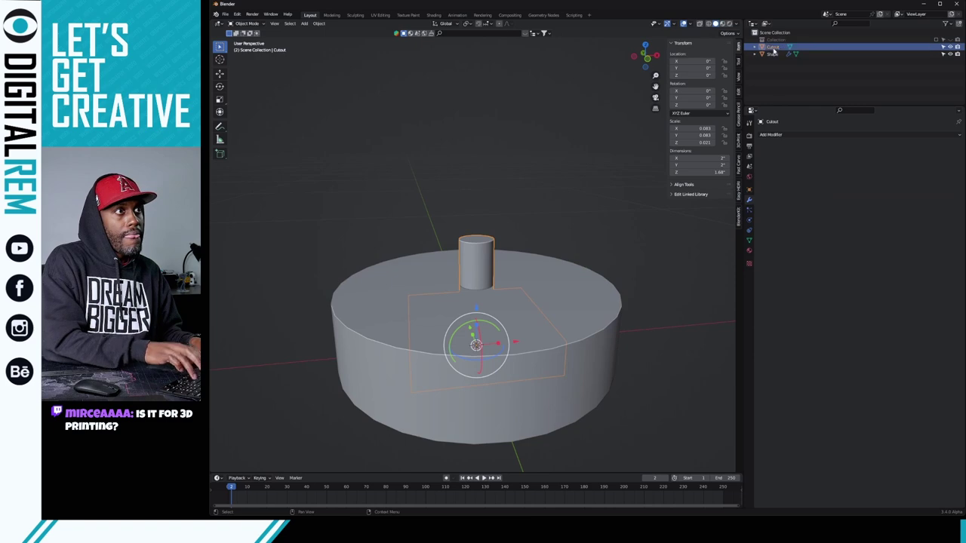
- Adjust the selection so only the Shape object is selected
{"action": "left_click", "coordinate": [612, 250]}
{"action": "left_click", "coordinate": [543, 279]}
{"action": "left_click", "coordinate": [476, 255], "text": "shift"}
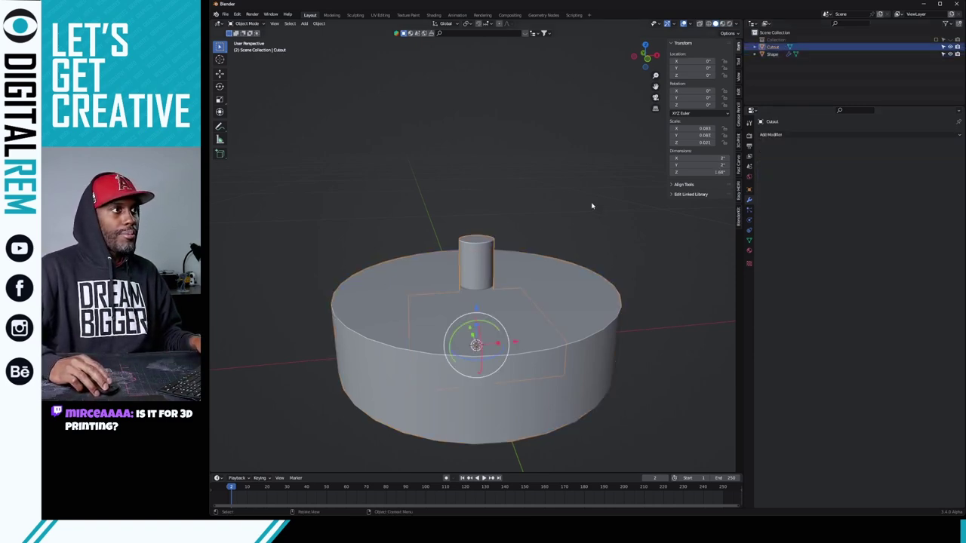
{"action": "left_click", "coordinate": [540, 294]}
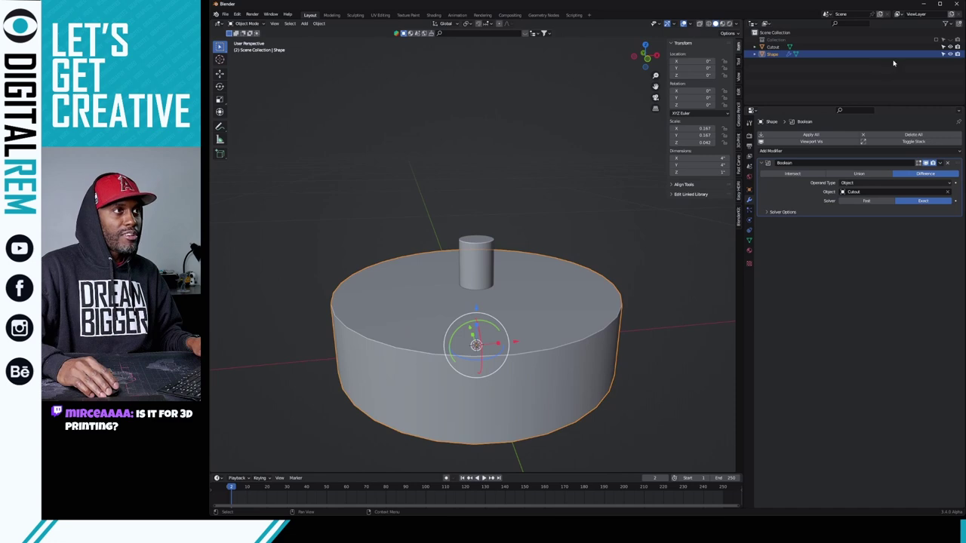
- Toggle Cutout's visibility repeatedly to compare the disc with and without the cut
{"action": "left_click", "coordinate": [950, 47]}
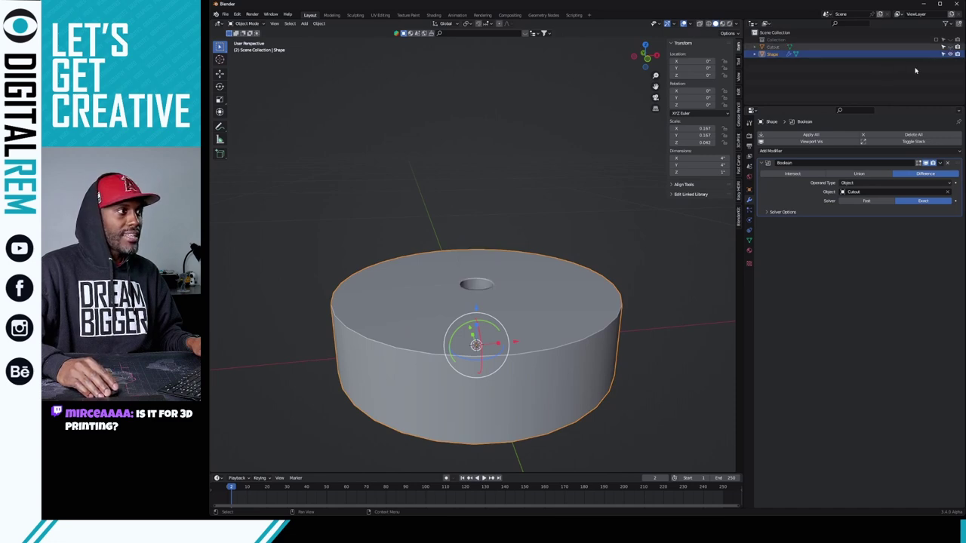
{"action": "middle_click_drag", "start_coordinate": [376, 263], "coordinate": [415, 239]}
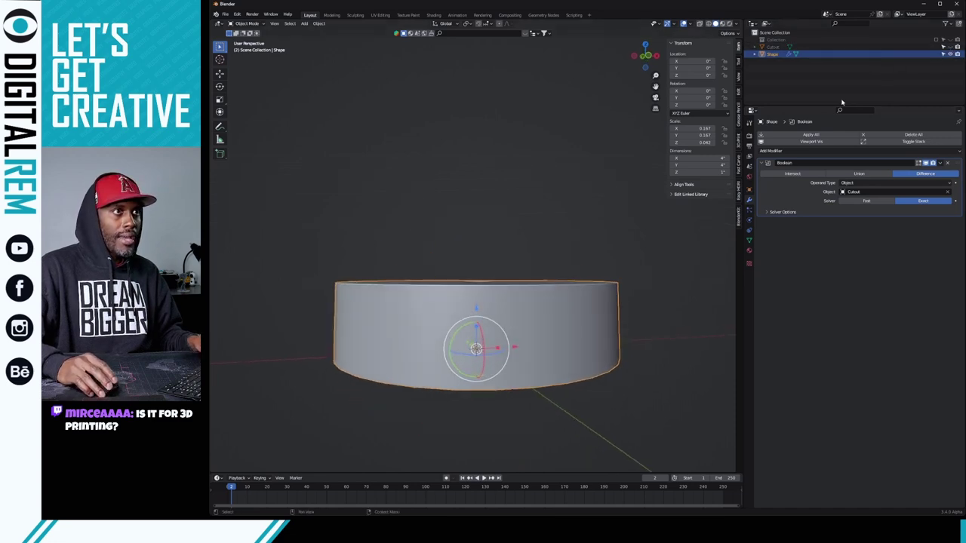
{"action": "left_click", "coordinate": [950, 47]}
{"action": "left_click", "coordinate": [950, 47]}
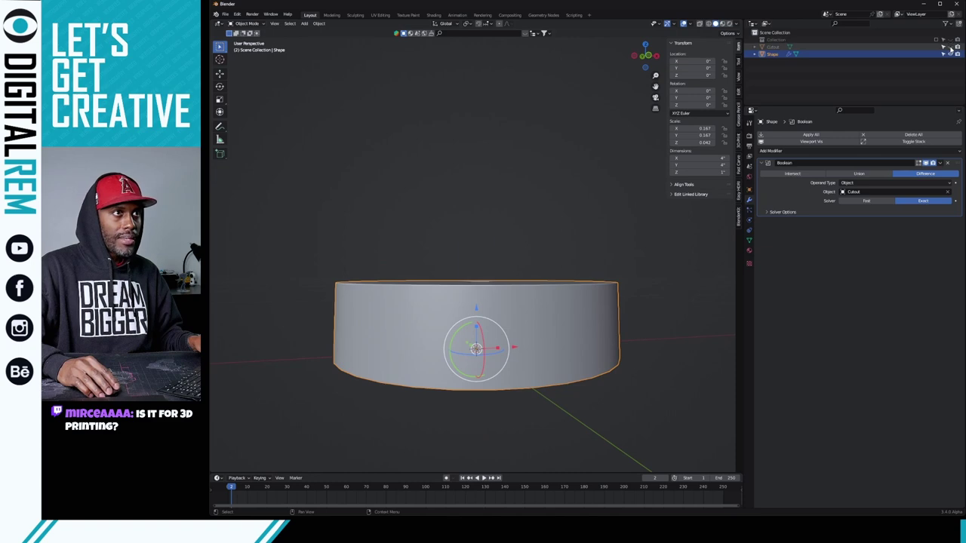
{"action": "left_click", "coordinate": [950, 48]}
{"action": "left_click", "coordinate": [950, 48]}
{"action": "left_click", "coordinate": [950, 47]}
{"action": "left_click", "coordinate": [950, 47]}
{"action": "left_click", "coordinate": [950, 48]}
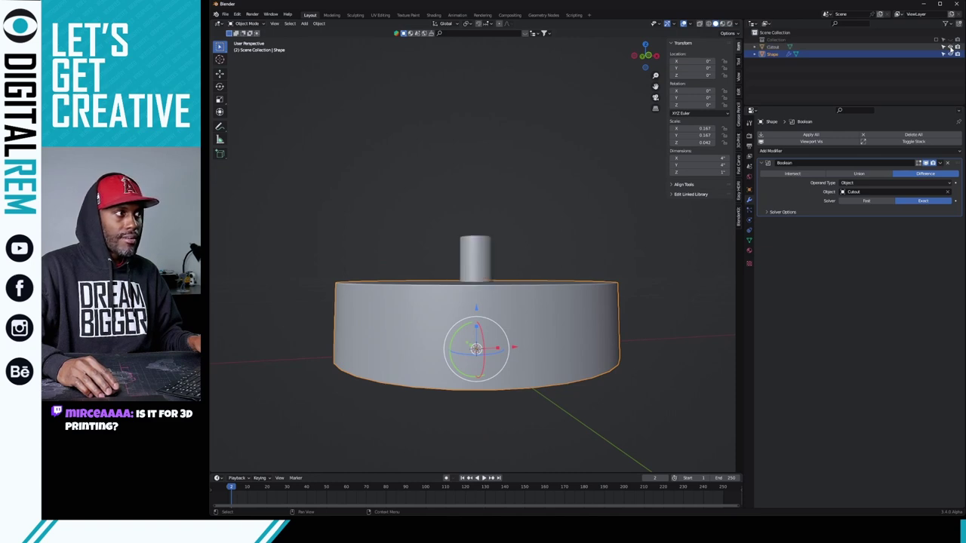
- Select Cutout and hide it with H, viewing the disc from above
{"action": "left_click", "coordinate": [467, 252]}
{"action": "middle_click_drag", "start_coordinate": [468, 252], "coordinate": [480, 203]}
{"action": "key", "text": "h"}
{"action": "scroll", "coordinate": [495, 211], "scroll_direction": "up", "scroll_amount": 5}
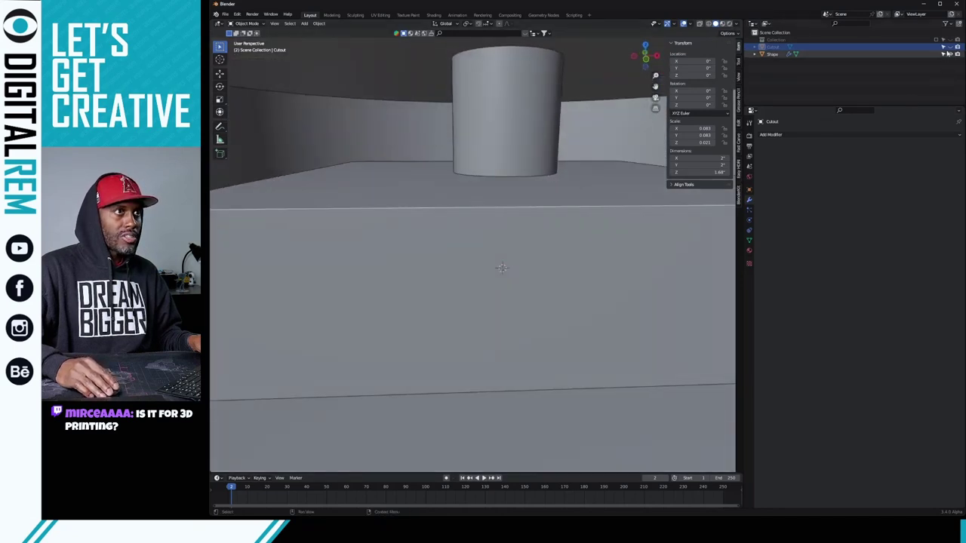
- Show Cutout, hide Shape, and select the whole Cutout mesh in Edit Mode
{"action": "left_click", "coordinate": [773, 47]}
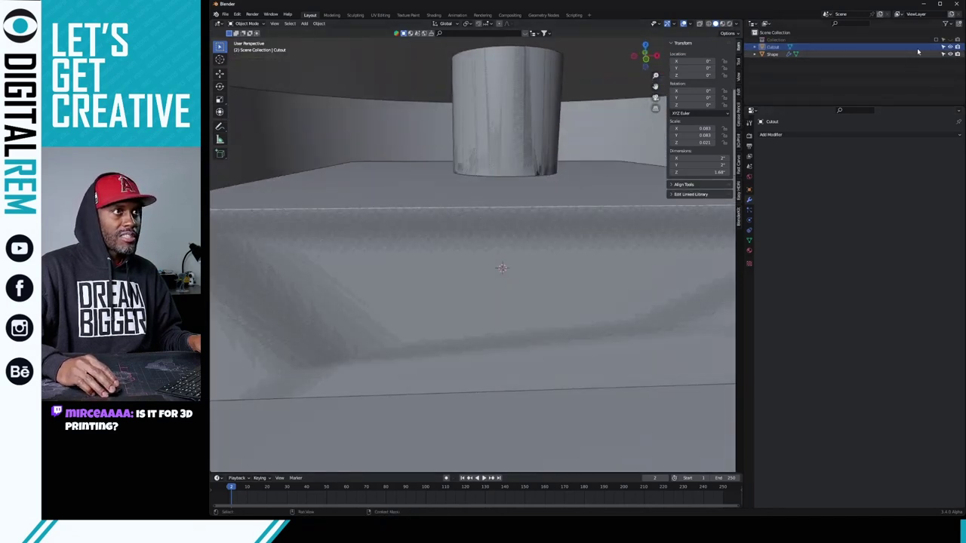
{"action": "left_click", "coordinate": [951, 54]}
{"action": "left_click", "coordinate": [528, 144]}
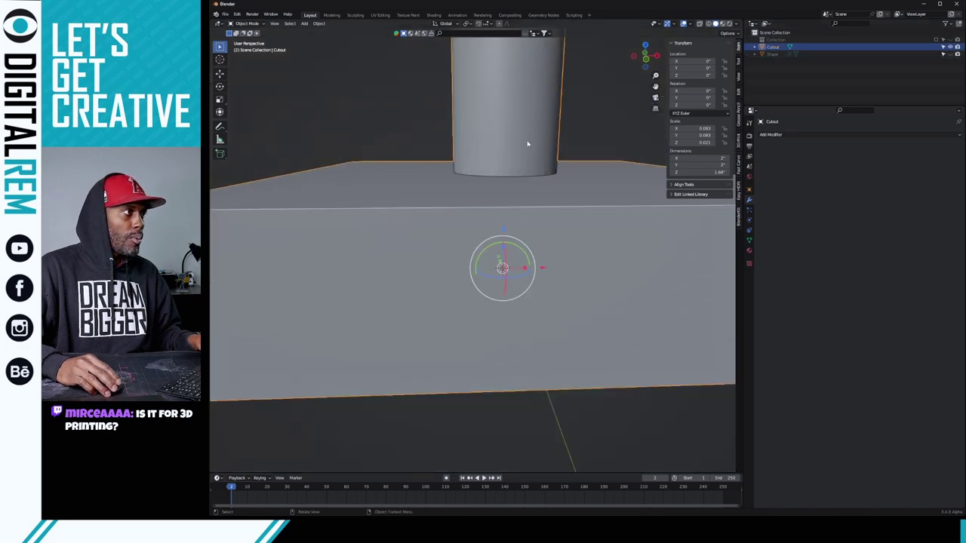
{"action": "key", "text": "ctrl+Tab"}
{"action": "left_click", "coordinate": [583, 141]}
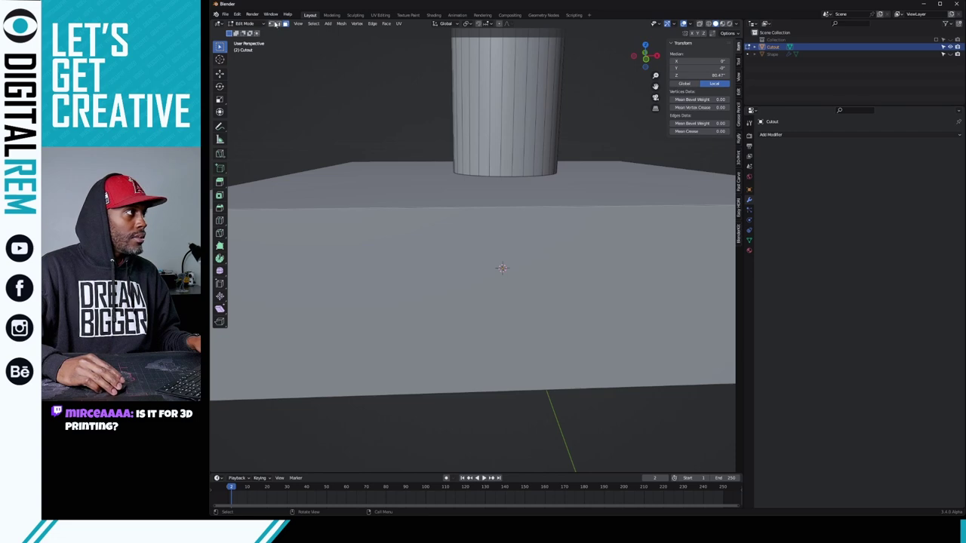
{"action": "left_click_drag", "start_coordinate": [428, 148], "coordinate": [518, 193]}
{"action": "key", "text": "a"}
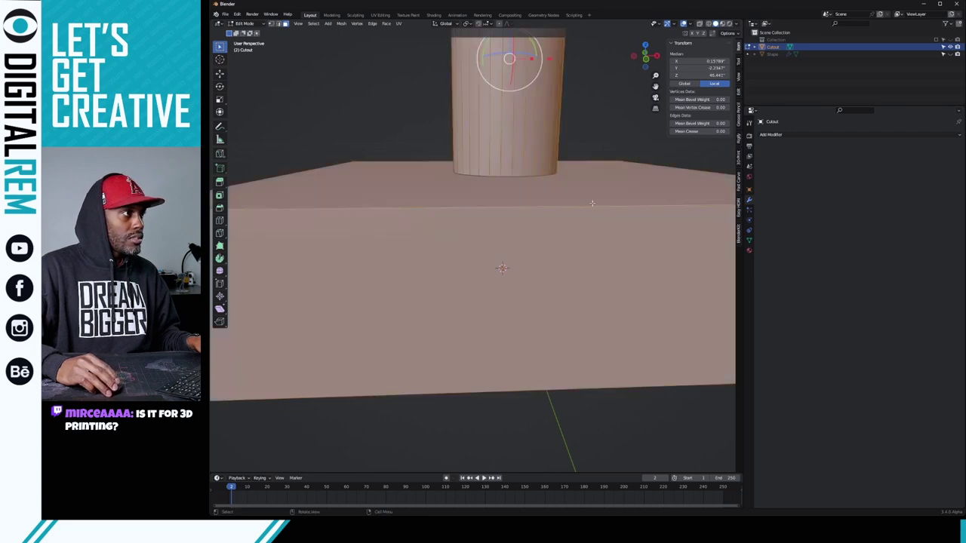
- With X-ray on, move the peg's bottom edge ring to meet the slab, then return to Object Mode
{"action": "middle_click_drag", "start_coordinate": [517, 194], "coordinate": [587, 196]}
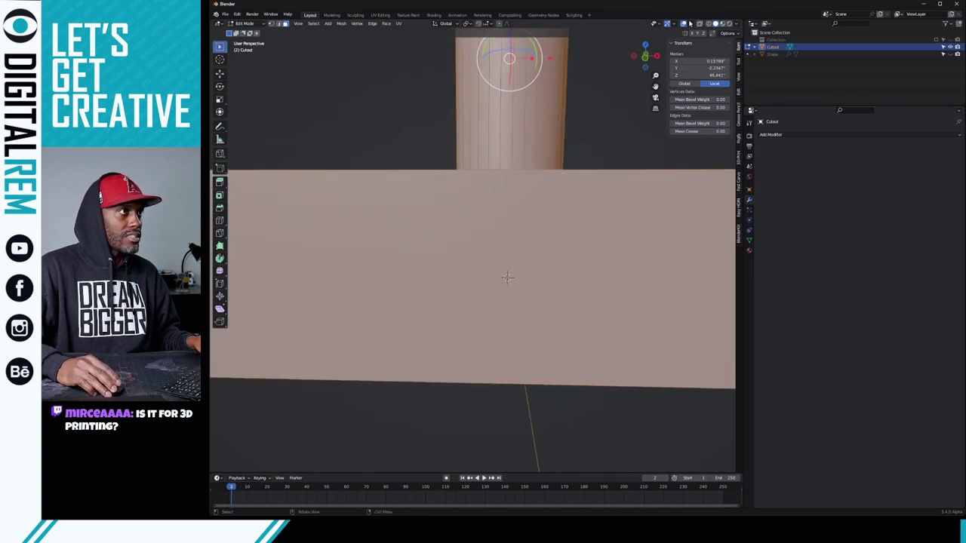
{"action": "left_click", "coordinate": [697, 24]}
{"action": "middle_click_drag", "start_coordinate": [506, 159], "coordinate": [508, 189]}
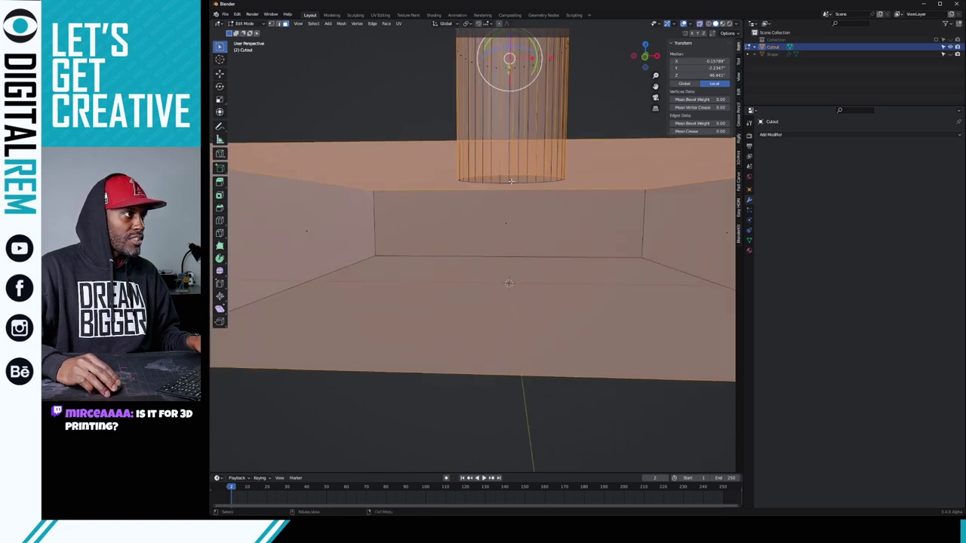
{"action": "left_click", "coordinate": [510, 181], "text": "alt"}
{"action": "key", "text": "g"}
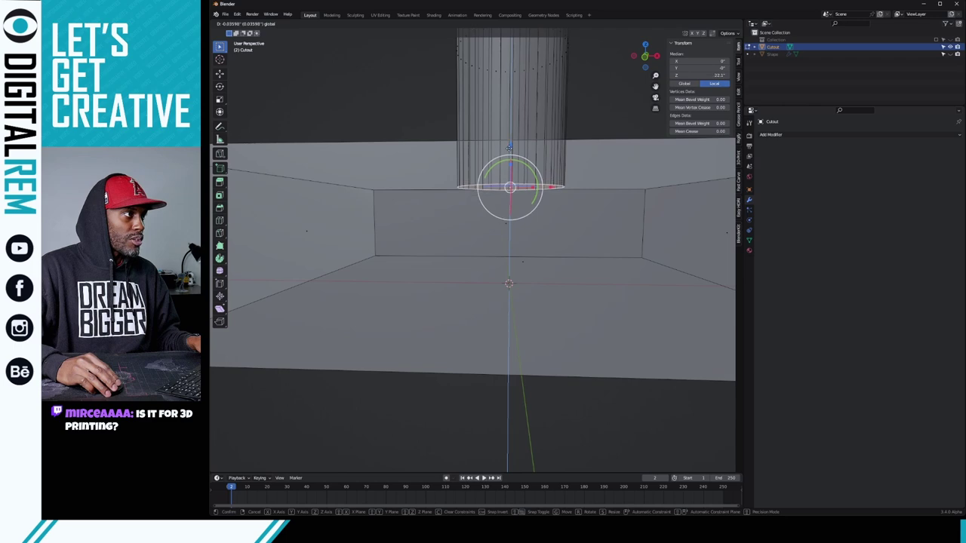
{"action": "left_click", "coordinate": [510, 150]}
{"action": "key", "text": "ctrl+Tab"}
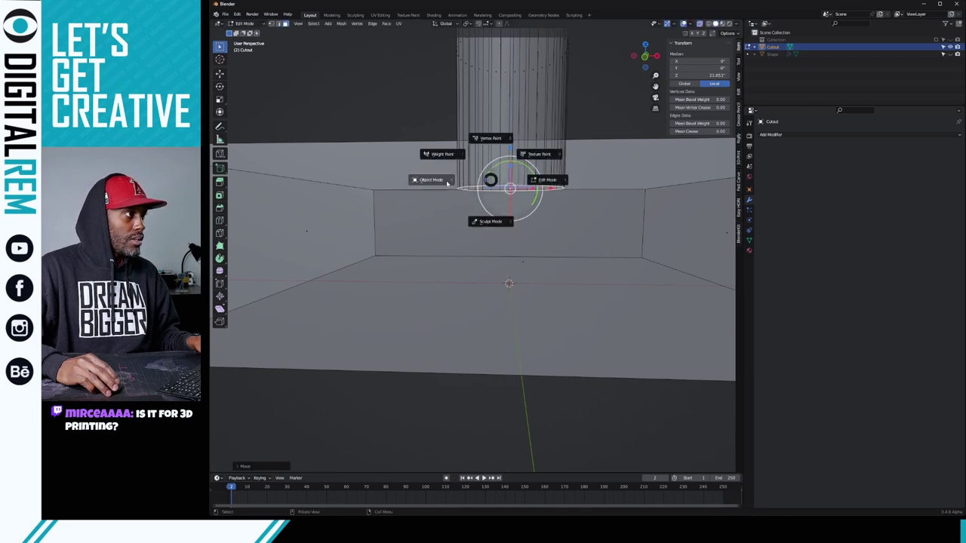
{"action": "left_click", "coordinate": [425, 116]}
{"action": "middle_click_drag", "start_coordinate": [444, 130], "coordinate": [508, 141]}
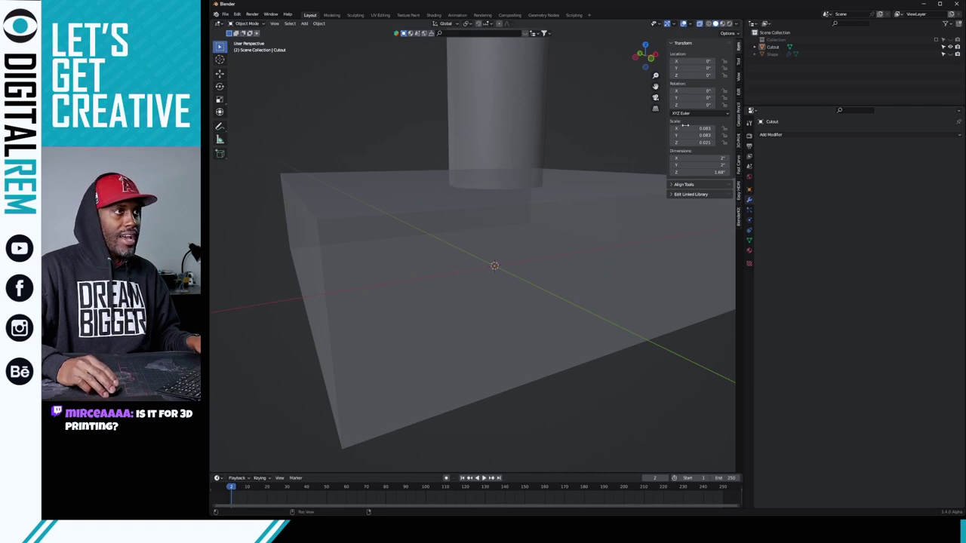
- Hide Cutout and show Shape, inspecting the disc's underside cut
{"action": "key", "text": "ctrl+Tab"}
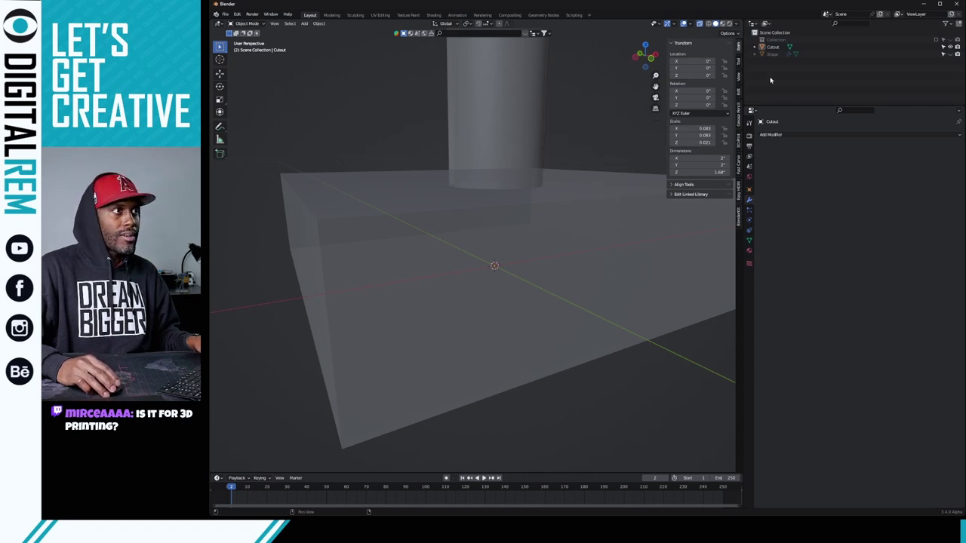
{"action": "left_click", "coordinate": [950, 47]}
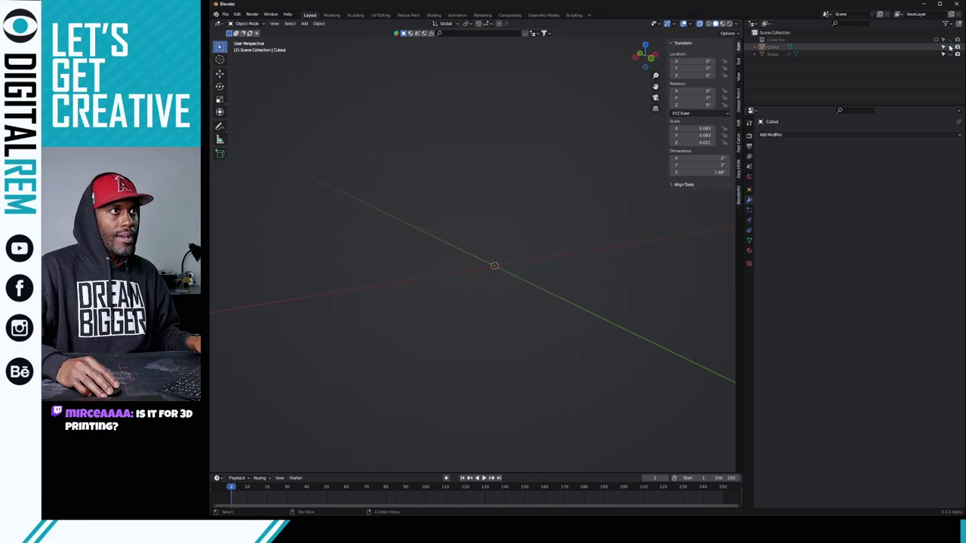
{"action": "left_click", "coordinate": [950, 54]}
{"action": "scroll", "coordinate": [507, 142], "scroll_direction": "down", "scroll_amount": 5}
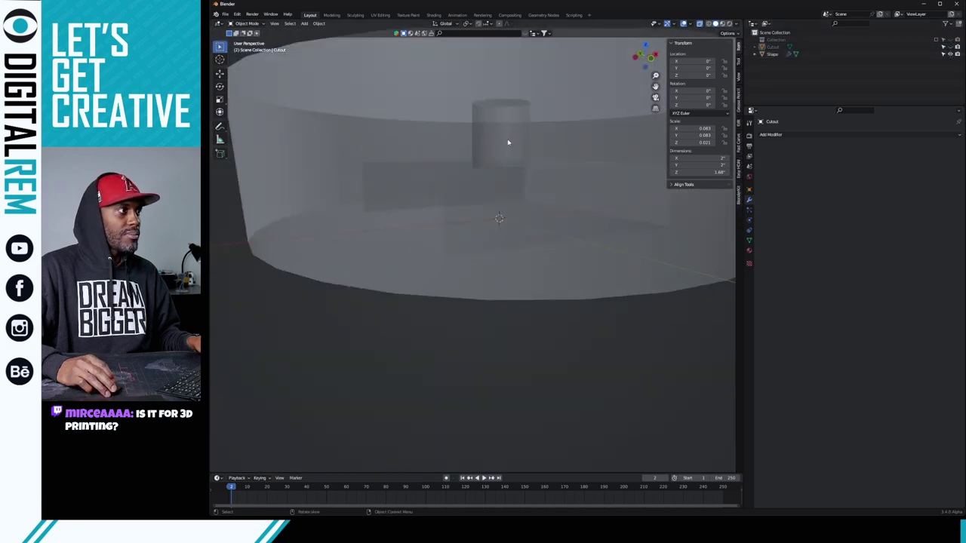
{"action": "middle_click_drag", "start_coordinate": [508, 141], "coordinate": [535, 95]}
{"action": "scroll", "coordinate": [512, 174], "scroll_direction": "up", "scroll_amount": 4}
{"action": "scroll", "coordinate": [512, 173], "scroll_direction": "up", "scroll_amount": 4}
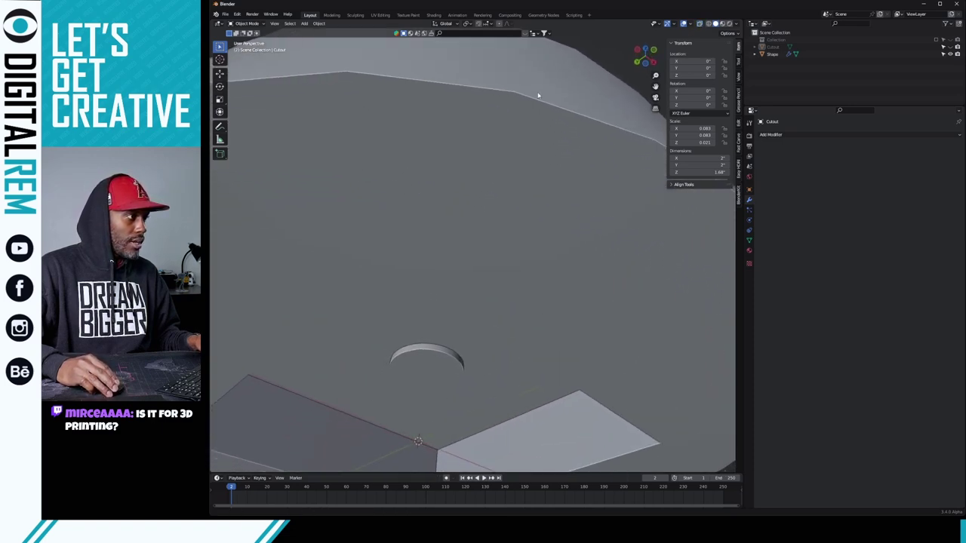
{"action": "middle_click_drag", "start_coordinate": [460, 219], "coordinate": [472, 278]}
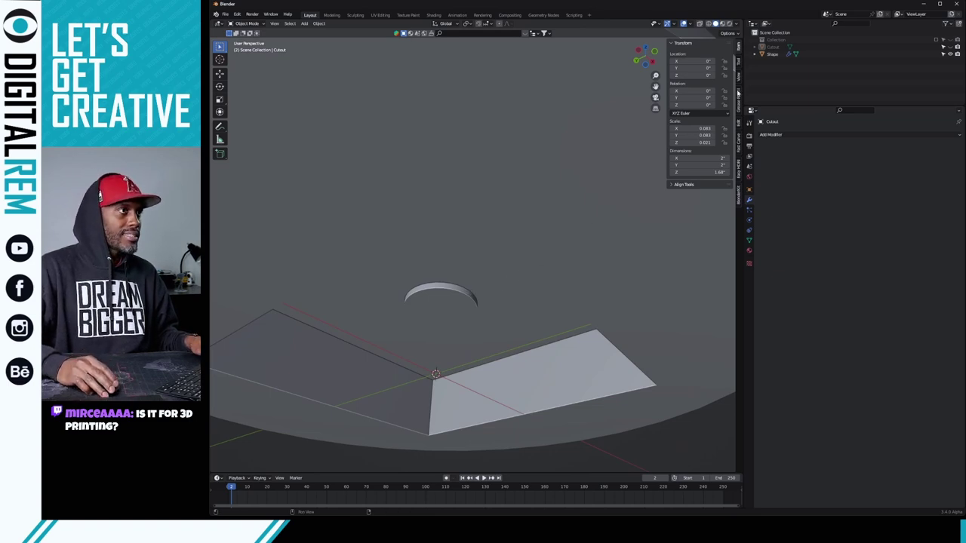
- Select Cutout and view its Object transform properties, facing the disc's hole
{"action": "left_click", "coordinate": [770, 54]}
{"action": "left_click", "coordinate": [749, 189]}
{"action": "left_click", "coordinate": [773, 46]}
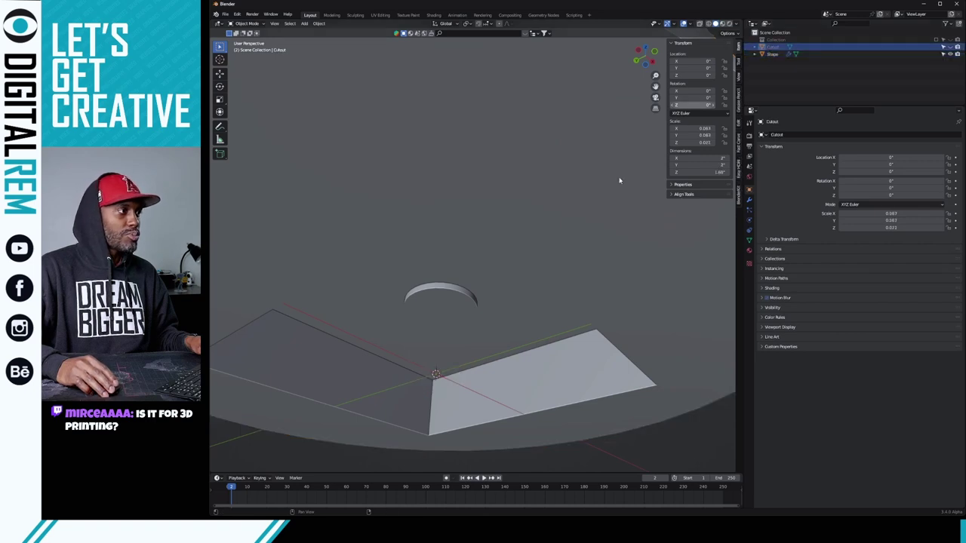
{"action": "scroll", "coordinate": [558, 216], "scroll_direction": "down", "scroll_amount": 5}
{"action": "middle_click_drag", "start_coordinate": [559, 216], "coordinate": [436, 249]}
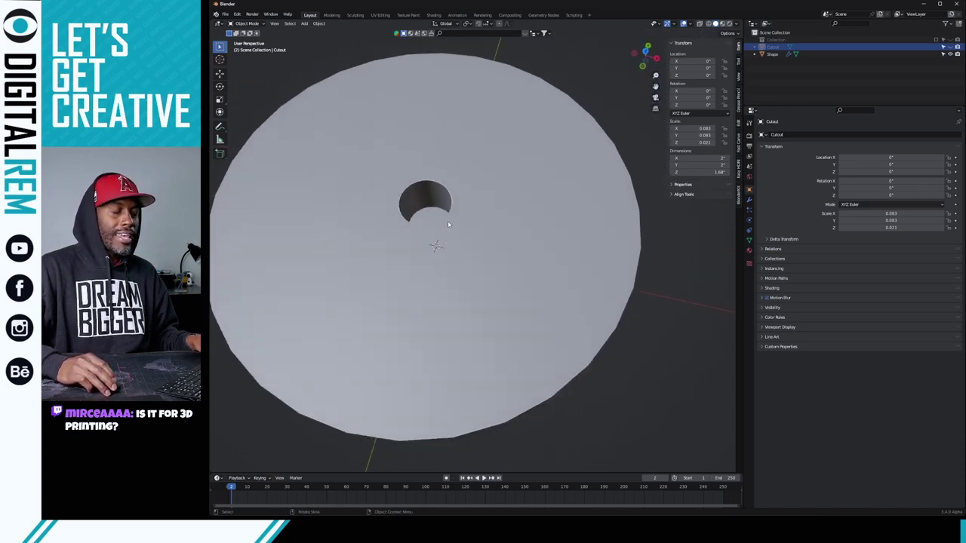
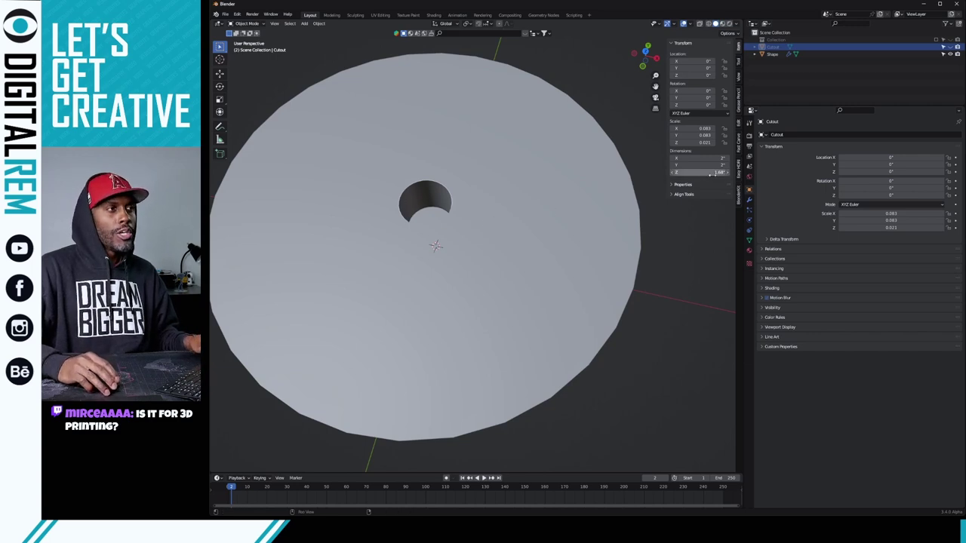
- Undo back to the square box and cylinder cutout, then select both objects
{"action": "key", "text": "ctrl+z"}
{"action": "key", "text": "ctrl+z"}
{"action": "key", "text": "ctrl+z"}
{"action": "key", "text": "ctrl+z"}
{"action": "key", "text": "ctrl+z"}
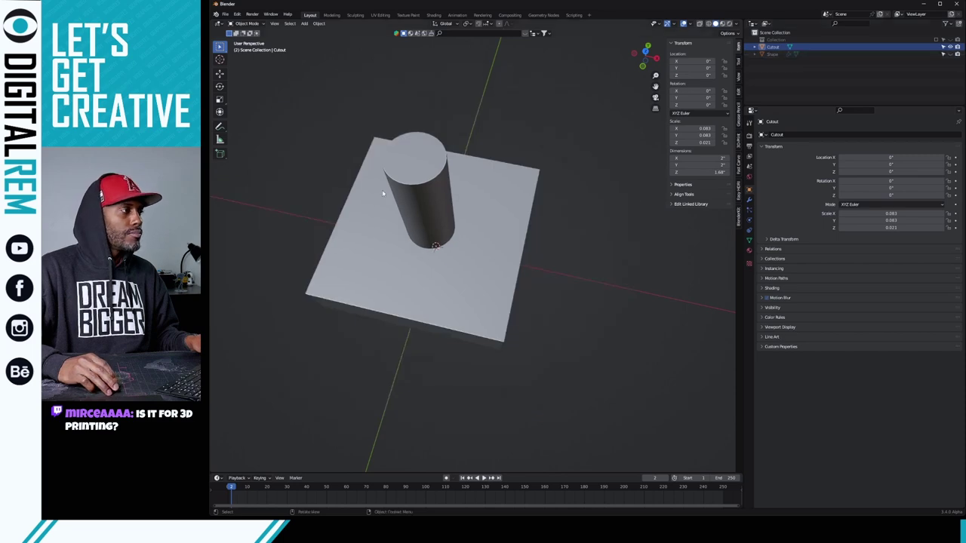
{"action": "middle_click_drag", "start_coordinate": [420, 249], "coordinate": [415, 148]}
{"action": "key", "text": "a"}
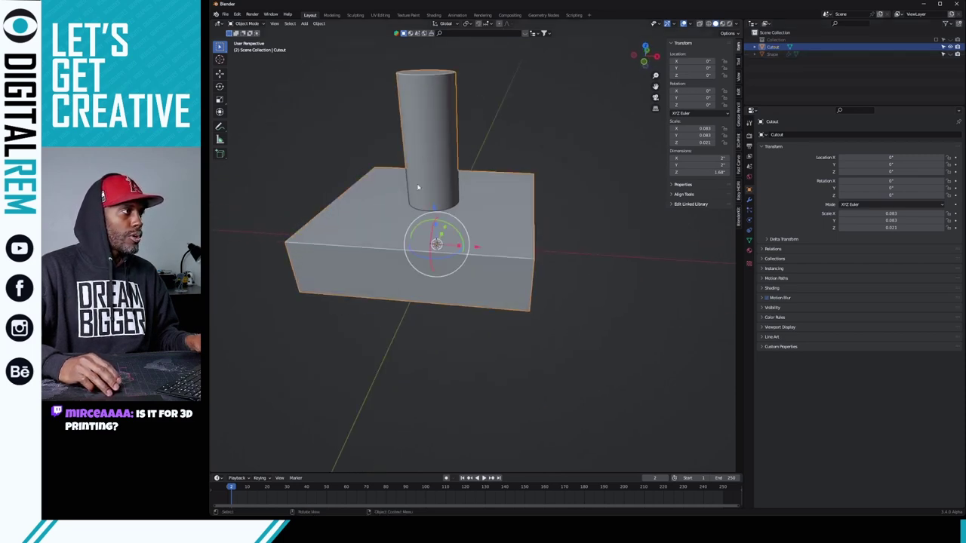
{"action": "key", "text": "alt+a"}
{"action": "key", "text": "a"}
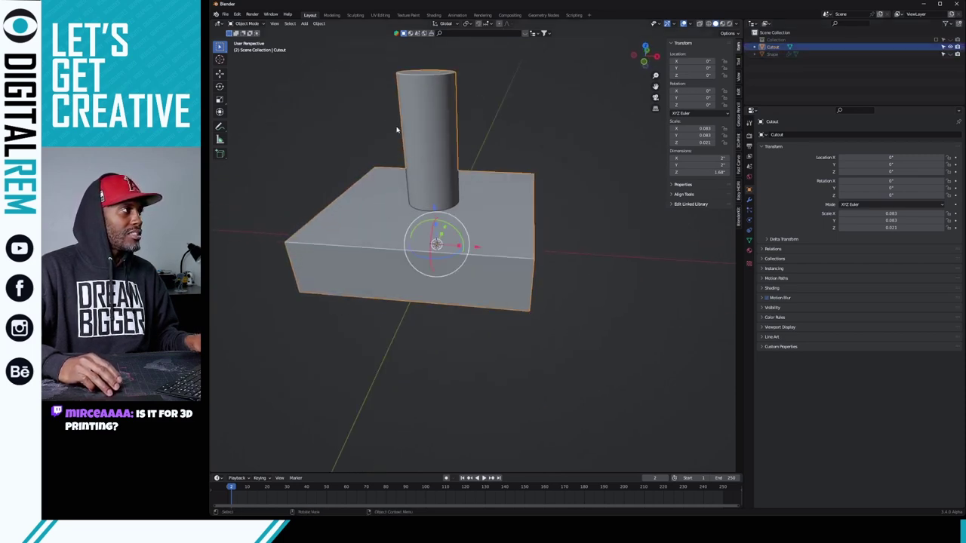
{"action": "left_click", "coordinate": [318, 24]}
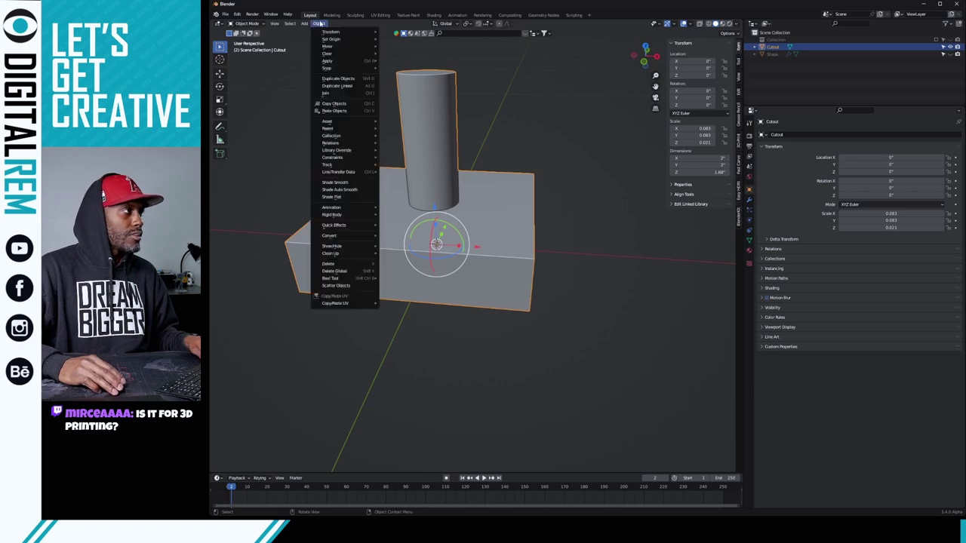
- Enter Edit Mode on the Cutout mesh and select all of it
{"action": "left_click", "coordinate": [382, 189]}
{"action": "key", "text": "ctrl+Tab"}
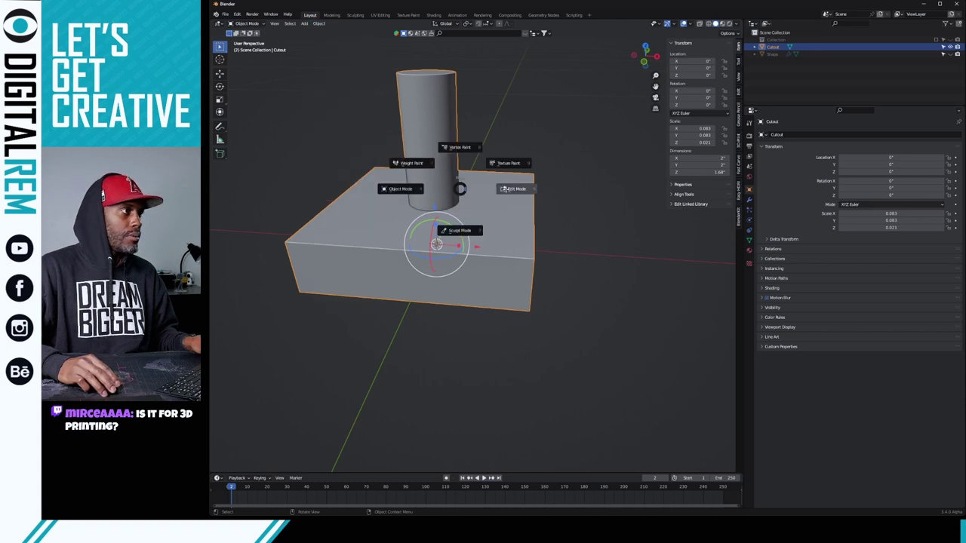
{"action": "left_click", "coordinate": [418, 155]}
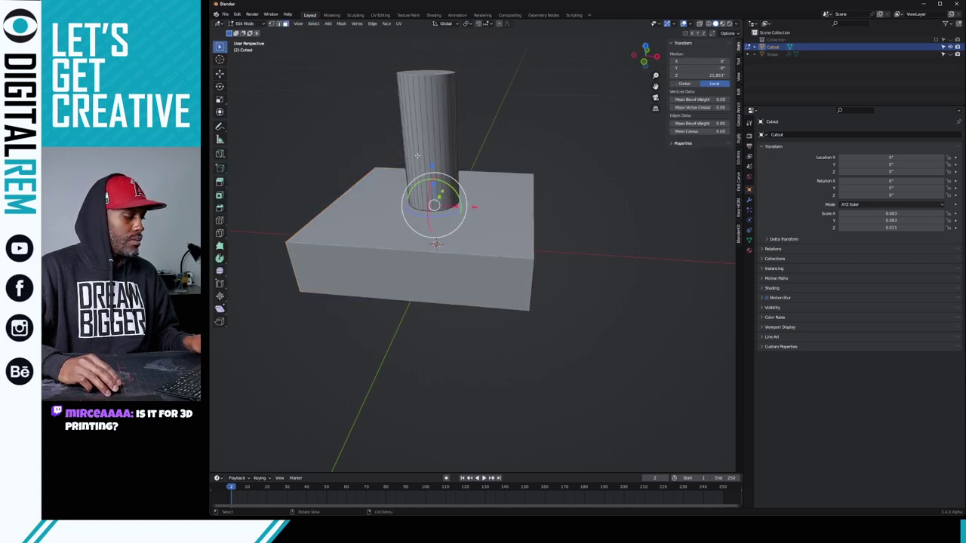
{"action": "key", "text": "ctrl+Tab"}
{"action": "key", "text": "alt+a"}
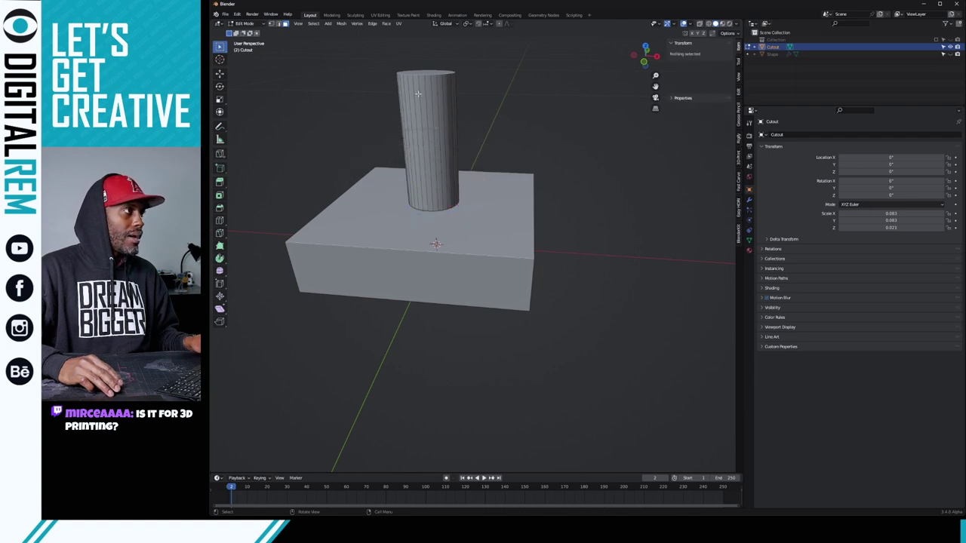
{"action": "key", "text": "ctrl+Tab"}
{"action": "left_click", "coordinate": [414, 66]}
{"action": "key", "text": "a"}
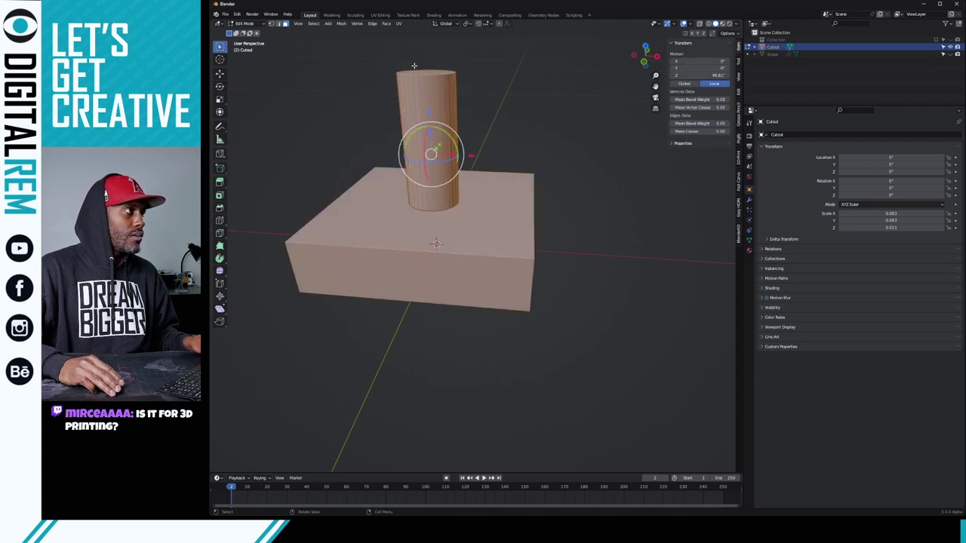
- Separate the mesh by loose parts into Cutout and Cutout.001, then return to Object Mode
{"action": "left_click", "coordinate": [341, 23]}
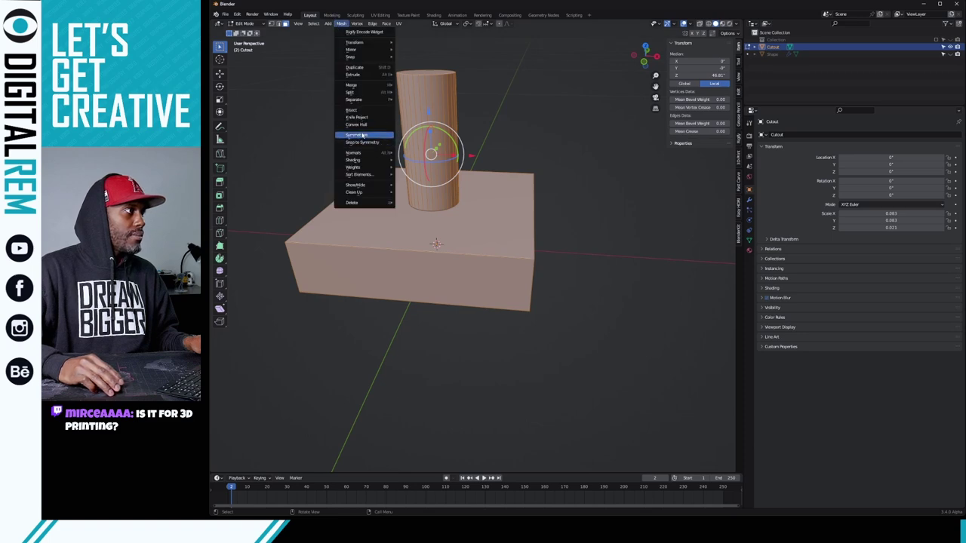
{"action": "mouse_move", "coordinate": [358, 101]}
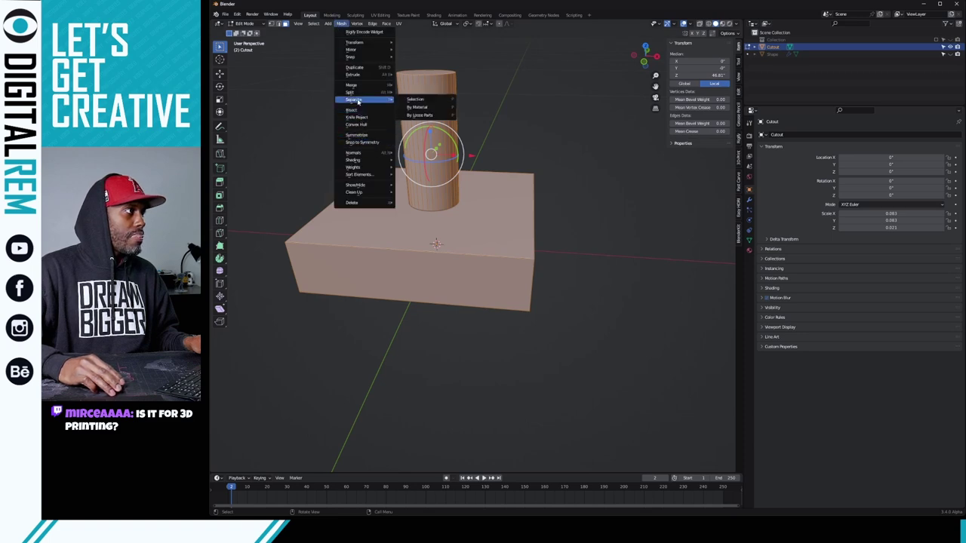
{"action": "left_click", "coordinate": [409, 114]}
{"action": "key", "text": "Tab"}
{"action": "left_click", "coordinate": [414, 129]}
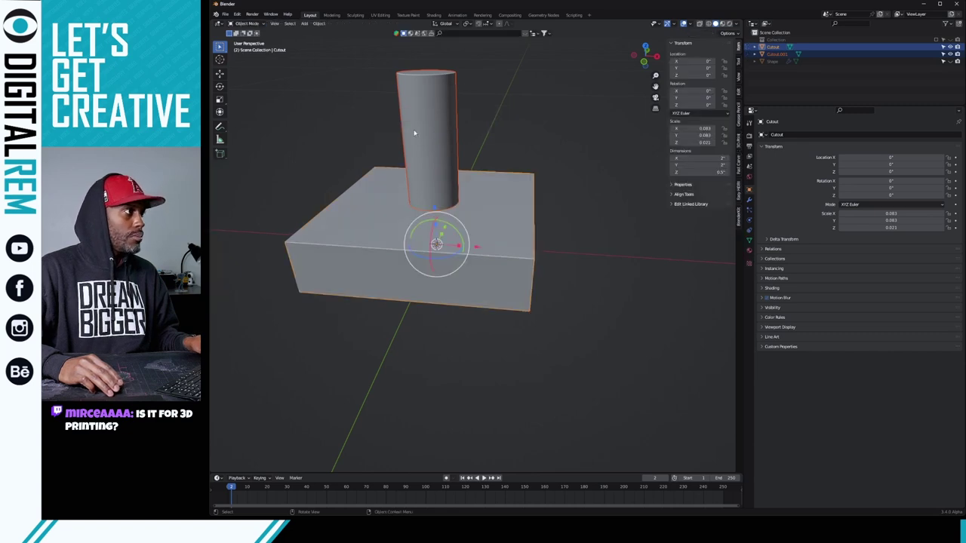
- Rename Cutout.001 to 'Dial Cutout' and Cutout to 'Box Cutout' in the Outliner
{"action": "double_click", "coordinate": [782, 56]}
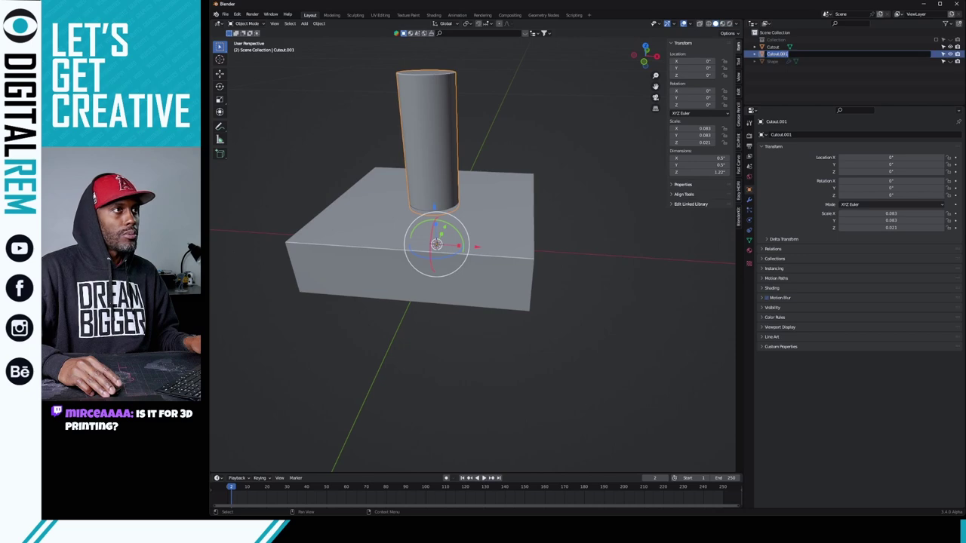
{"action": "type", "text": "Clot"}
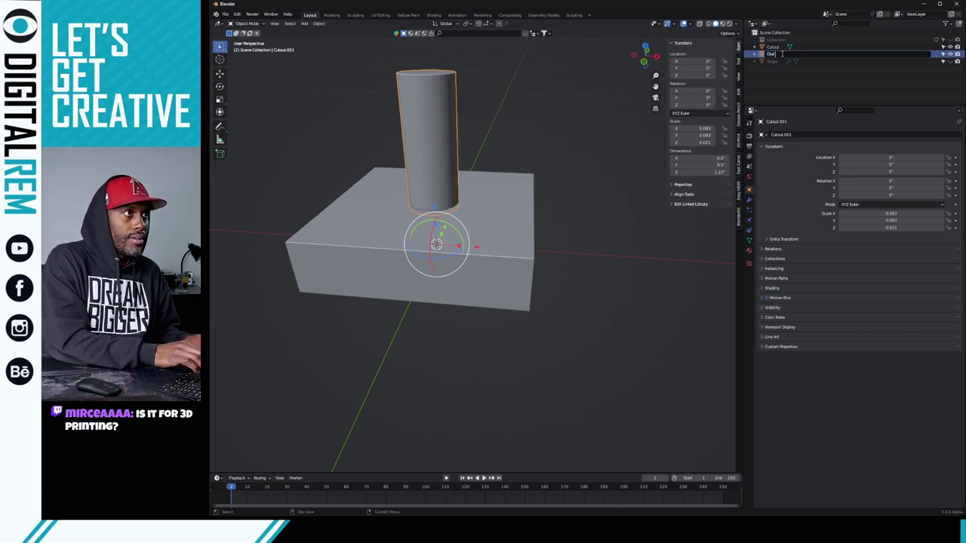
{"action": "type", "text": "utout"}
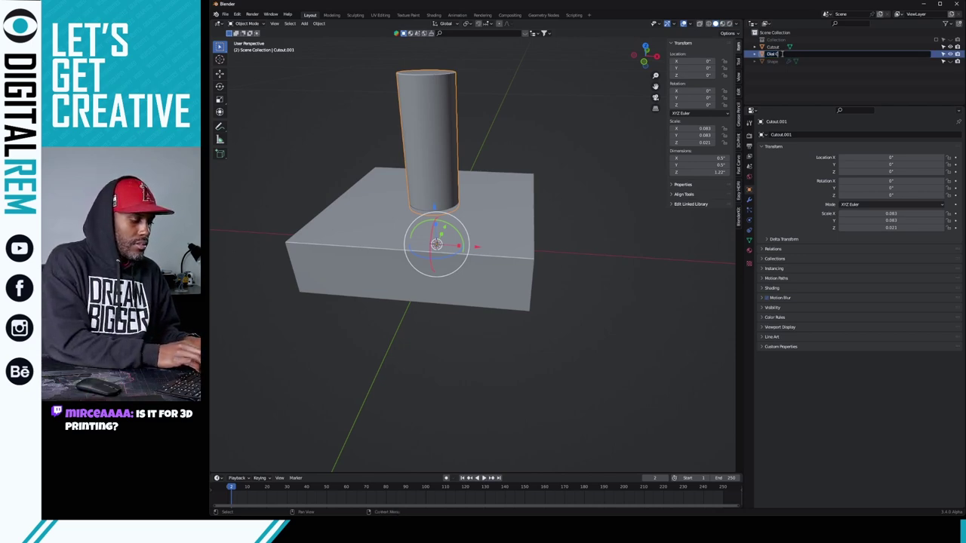
{"action": "key", "text": "Return"}
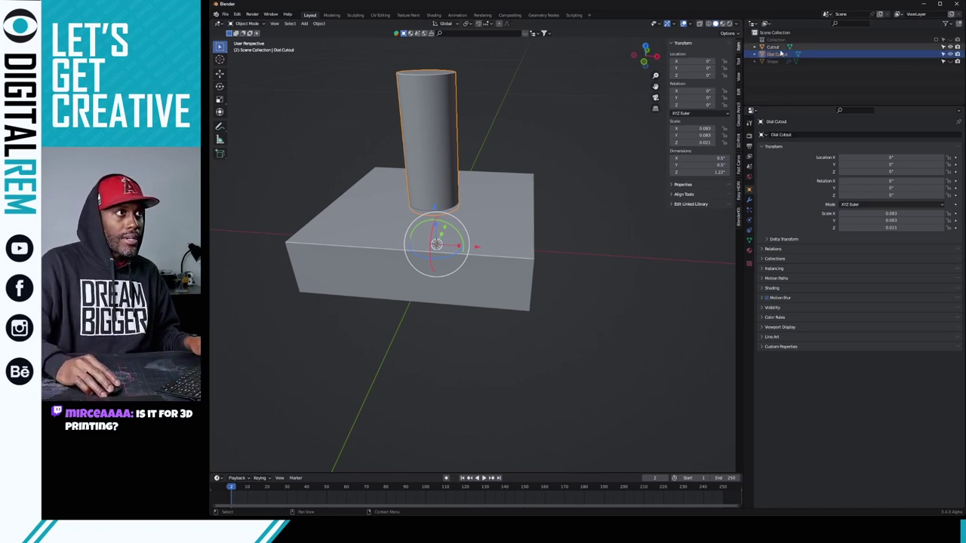
{"action": "double_click", "coordinate": [773, 47]}
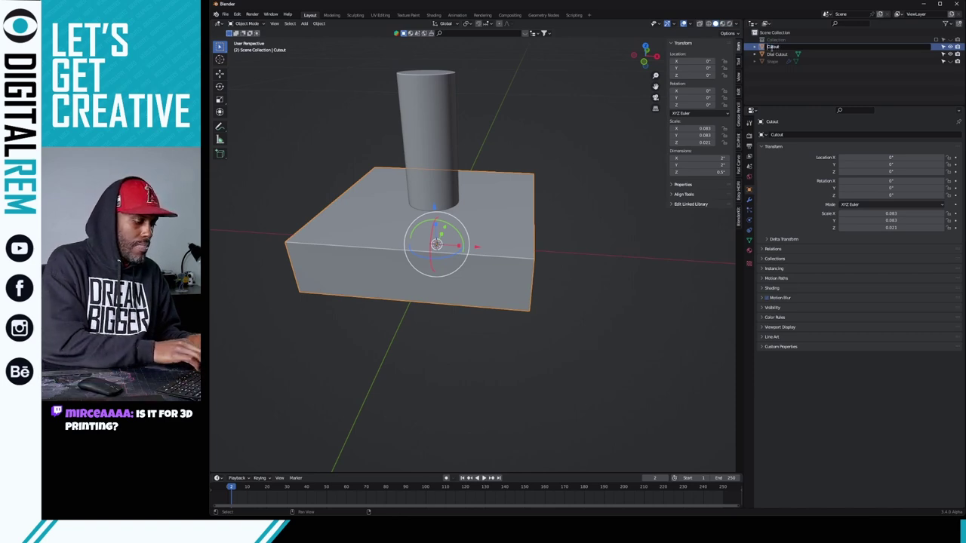
{"action": "key", "text": "Home"}
{"action": "type", "text": "Box"}
{"action": "key", "text": "Return"}
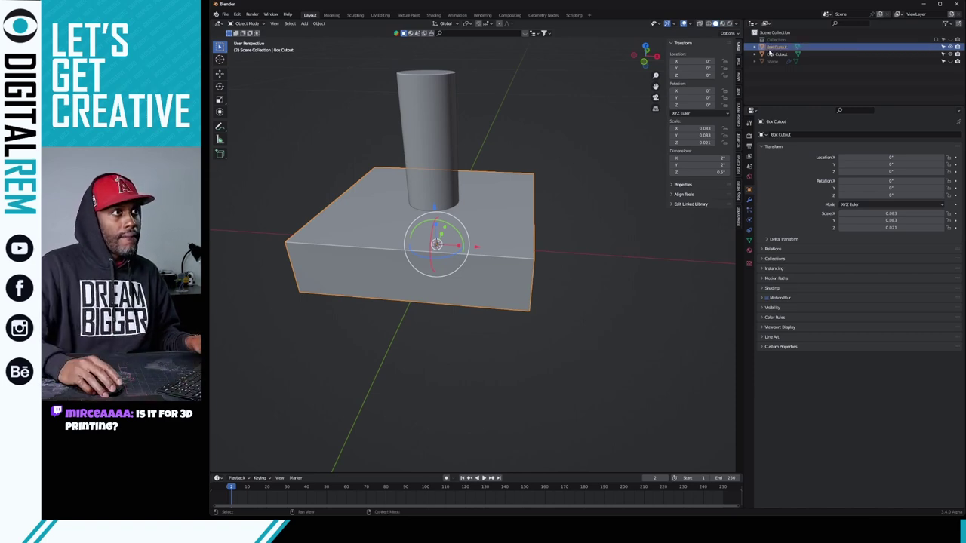
{"action": "left_click", "coordinate": [772, 62]}
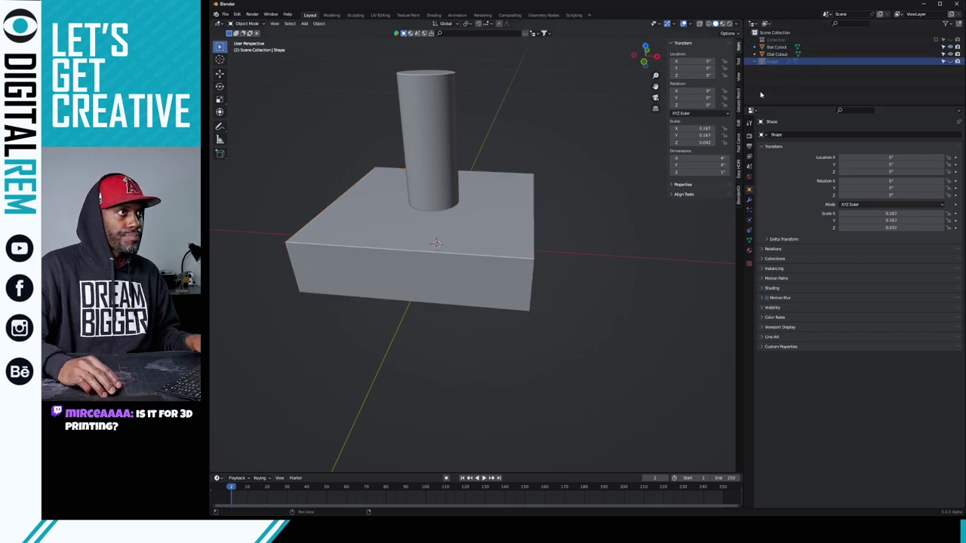
- Unhide Shape, add a second Boolean using Dial Cutout as the cutter, and hide Dial Cutout
{"action": "left_click", "coordinate": [948, 63]}
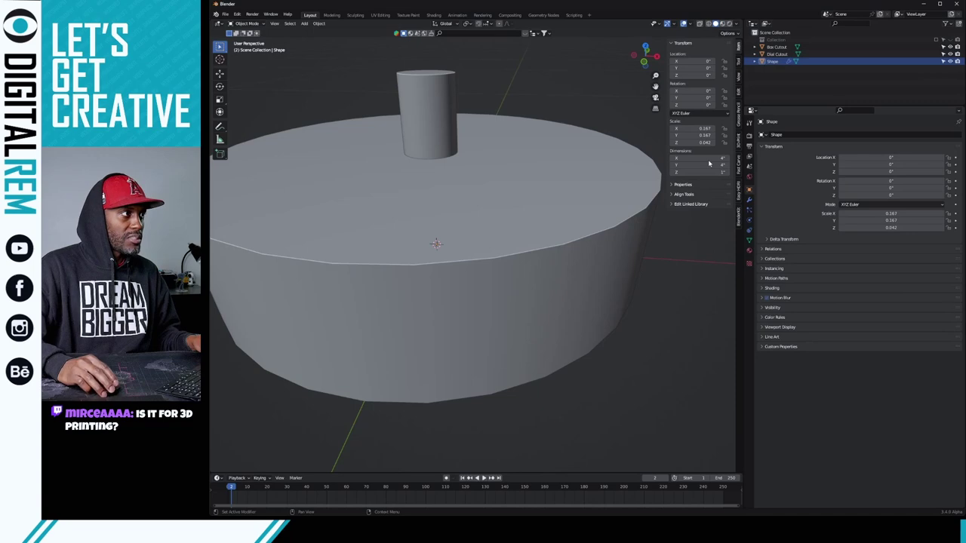
{"action": "middle_click_drag", "start_coordinate": [514, 163], "coordinate": [526, 156]}
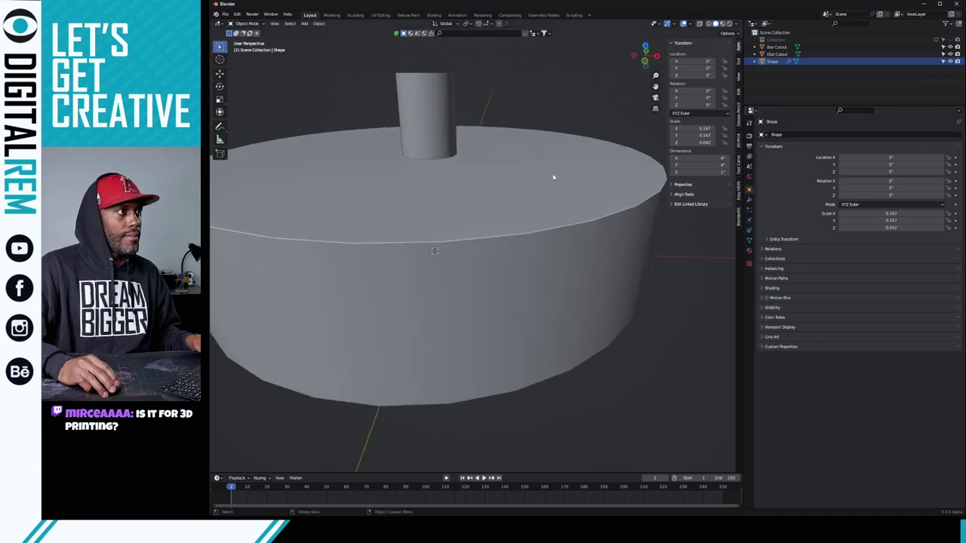
{"action": "left_click", "coordinate": [553, 177]}
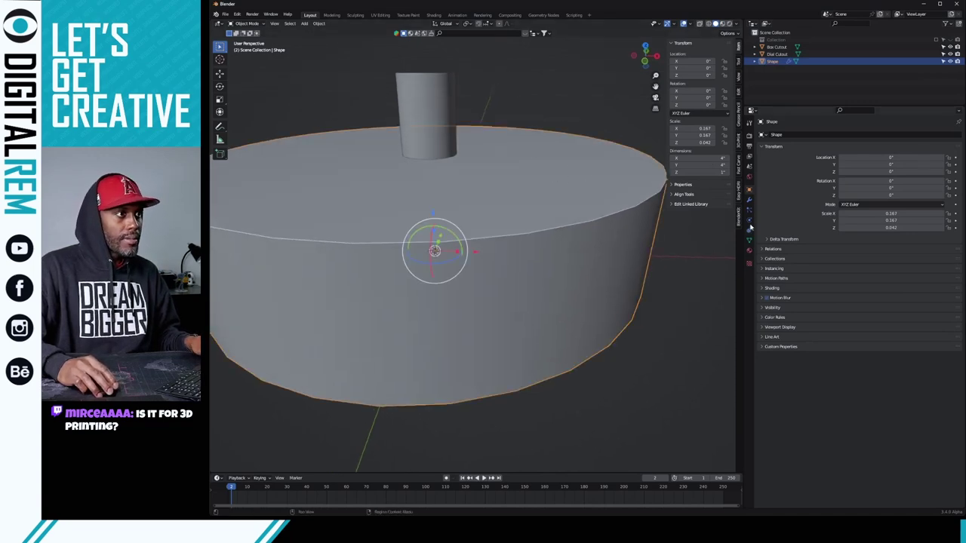
{"action": "left_click", "coordinate": [749, 202]}
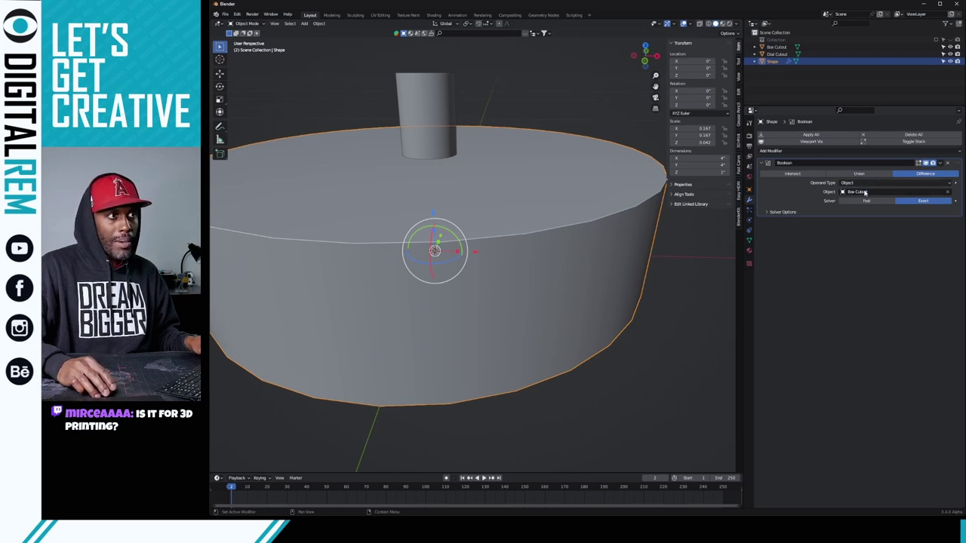
{"action": "left_click", "coordinate": [789, 151]}
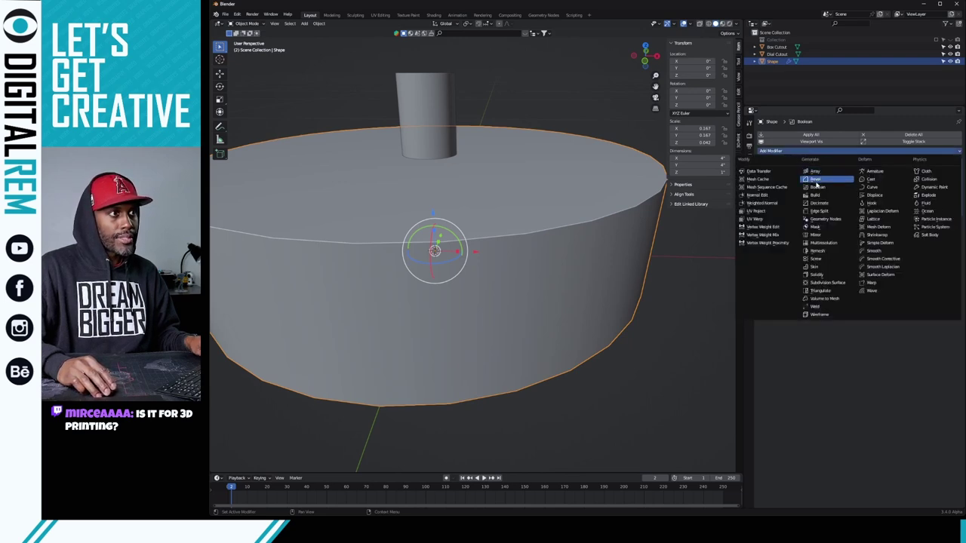
{"action": "left_click", "coordinate": [818, 188]}
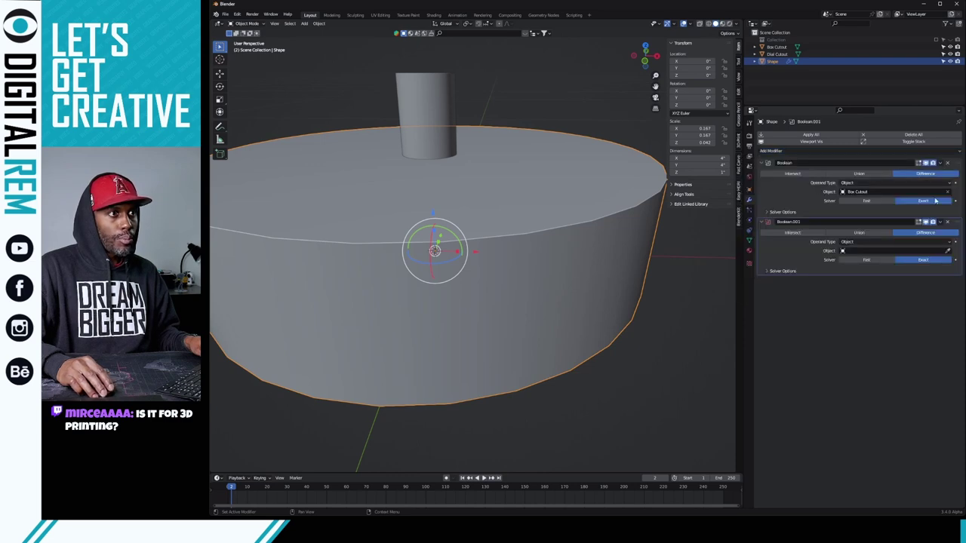
{"action": "left_click", "coordinate": [950, 252]}
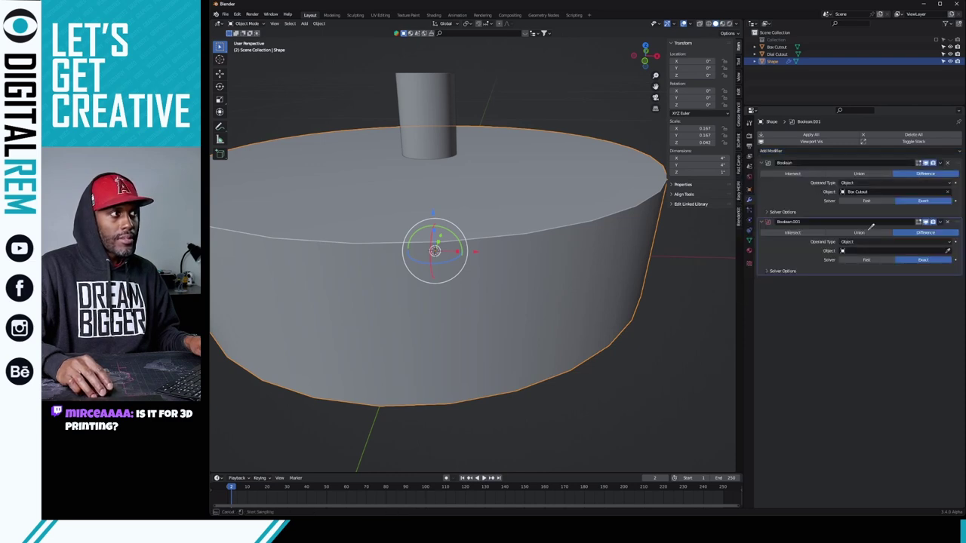
{"action": "left_click", "coordinate": [432, 90]}
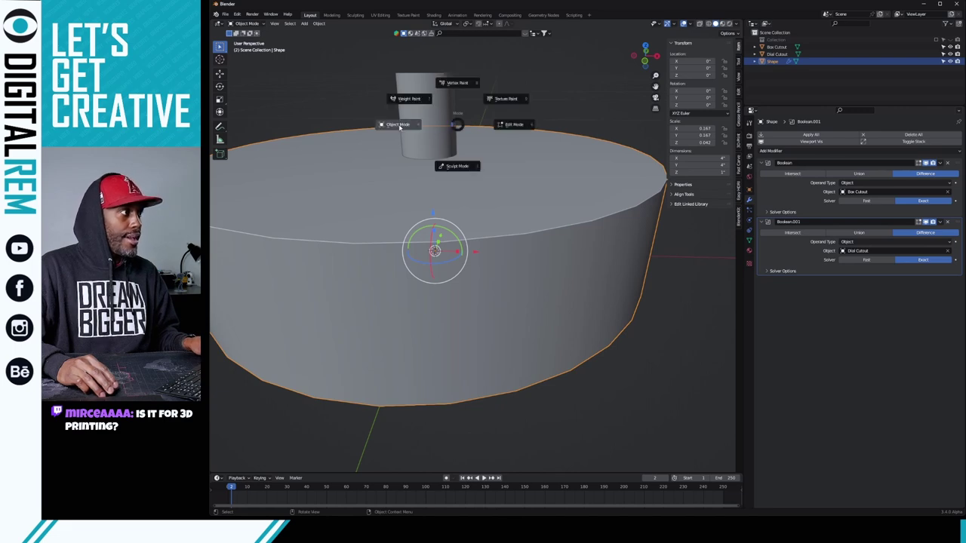
{"action": "left_click", "coordinate": [892, 54]}
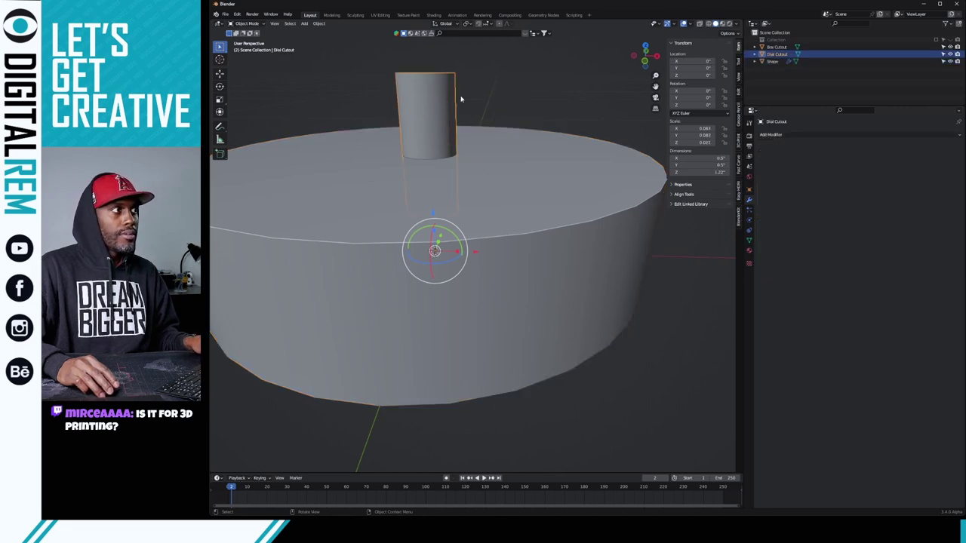
{"action": "left_click", "coordinate": [950, 54]}
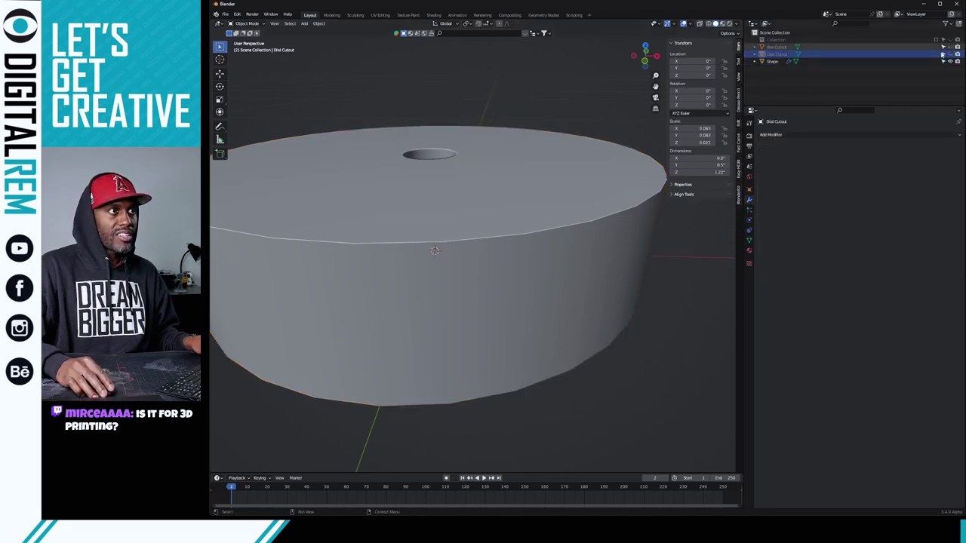
- Orbit around the disc to inspect the hole running into the underside pocket, then select Shape
{"action": "scroll", "coordinate": [505, 144], "scroll_direction": "down", "scroll_amount": 3}
{"action": "middle_click_drag", "start_coordinate": [505, 144], "coordinate": [507, 245]}
{"action": "scroll", "coordinate": [442, 162], "scroll_direction": "up", "scroll_amount": 2}
{"action": "scroll", "coordinate": [497, 278], "scroll_direction": "down", "scroll_amount": 3}
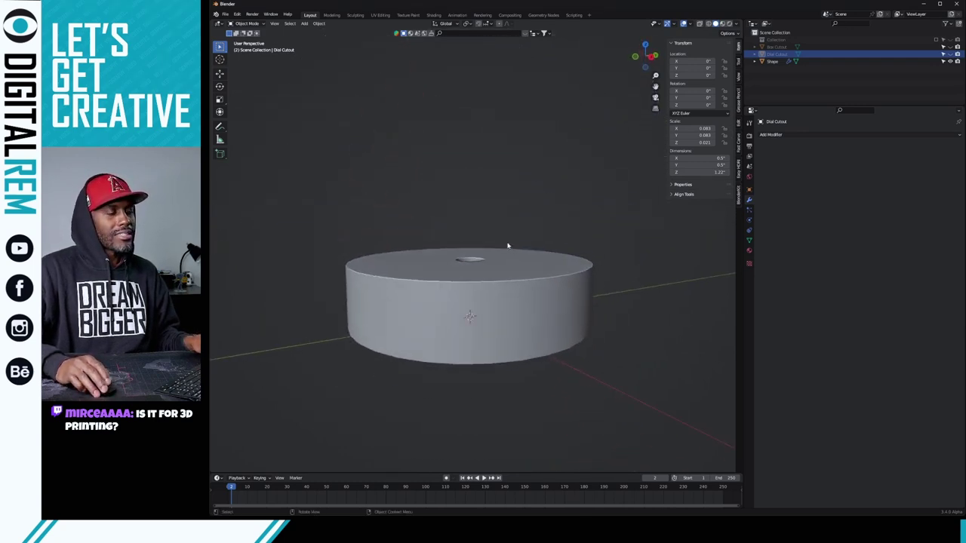
{"action": "left_click", "coordinate": [770, 135]}
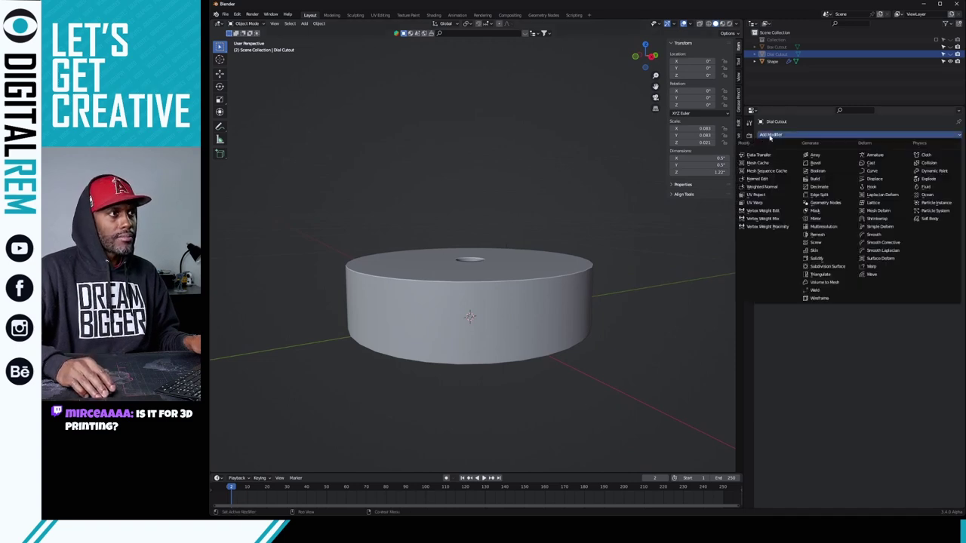
{"action": "middle_click_drag", "start_coordinate": [550, 201], "coordinate": [593, 161]}
{"action": "middle_click_drag", "start_coordinate": [520, 184], "coordinate": [602, 198]}
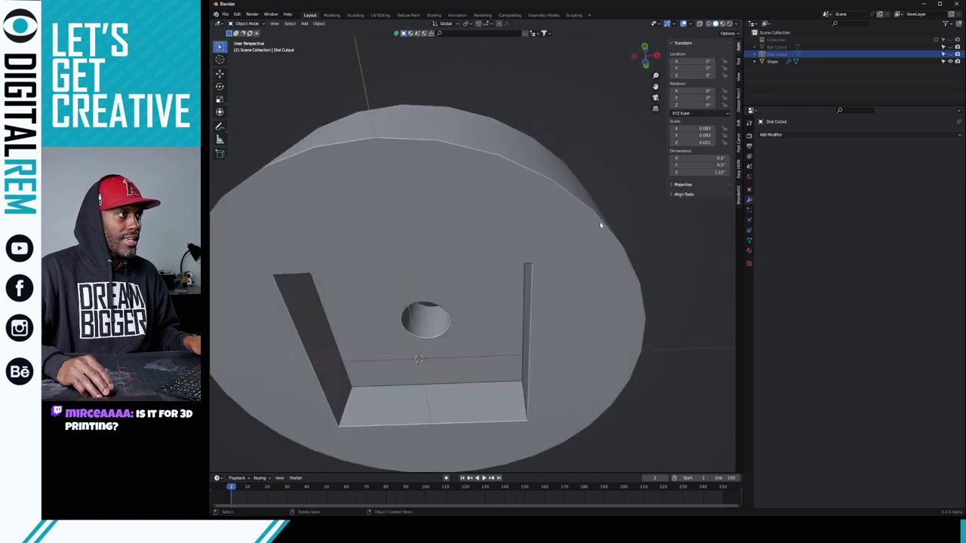
{"action": "middle_click_drag", "start_coordinate": [375, 125], "coordinate": [439, 223]}
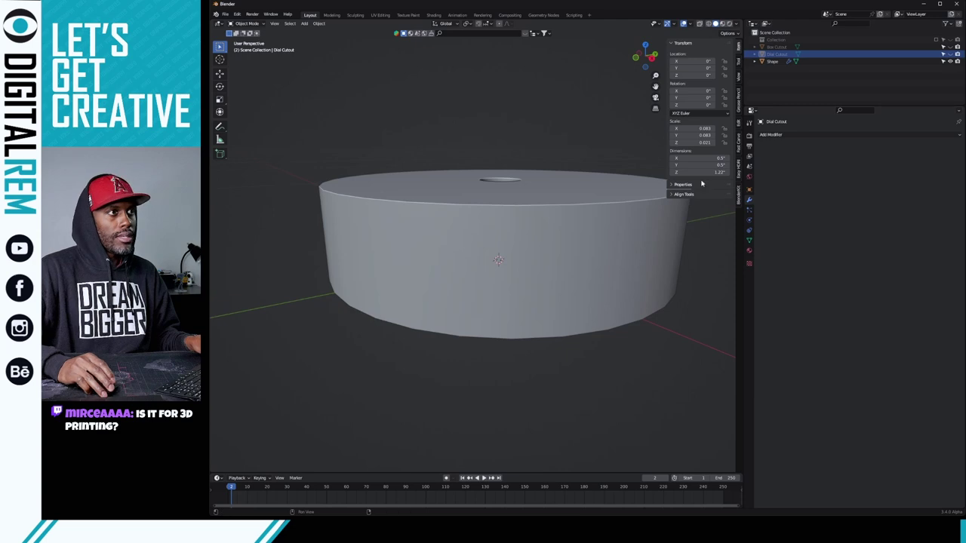
{"action": "left_click", "coordinate": [601, 213]}
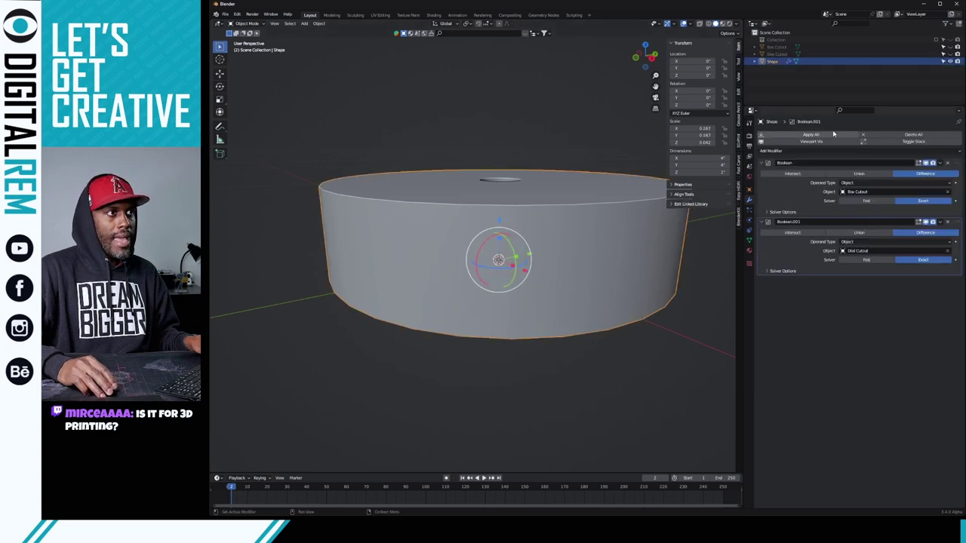
- Add a Subdivision Surface modifier above both Booleans with viewport levels set to 2
{"action": "left_click", "coordinate": [799, 152]}
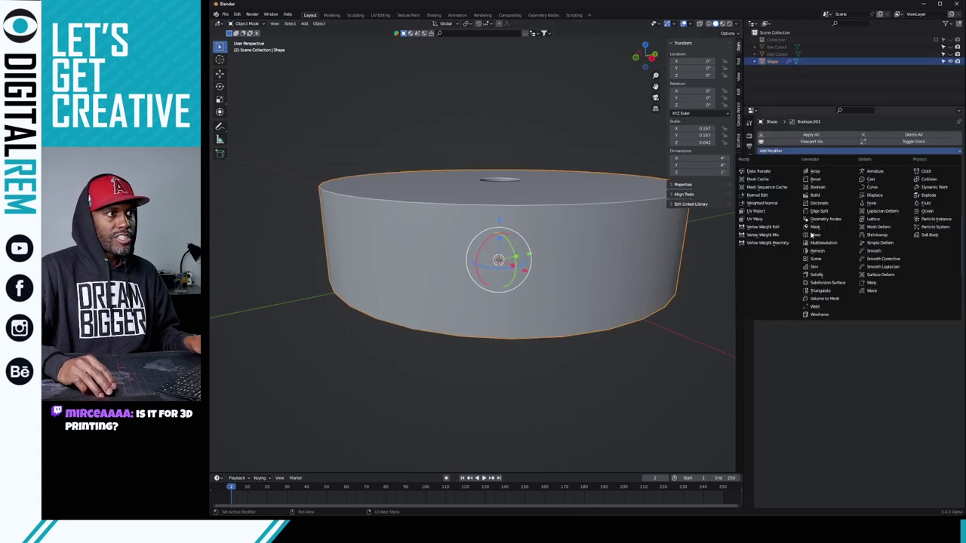
{"action": "left_click", "coordinate": [827, 283]}
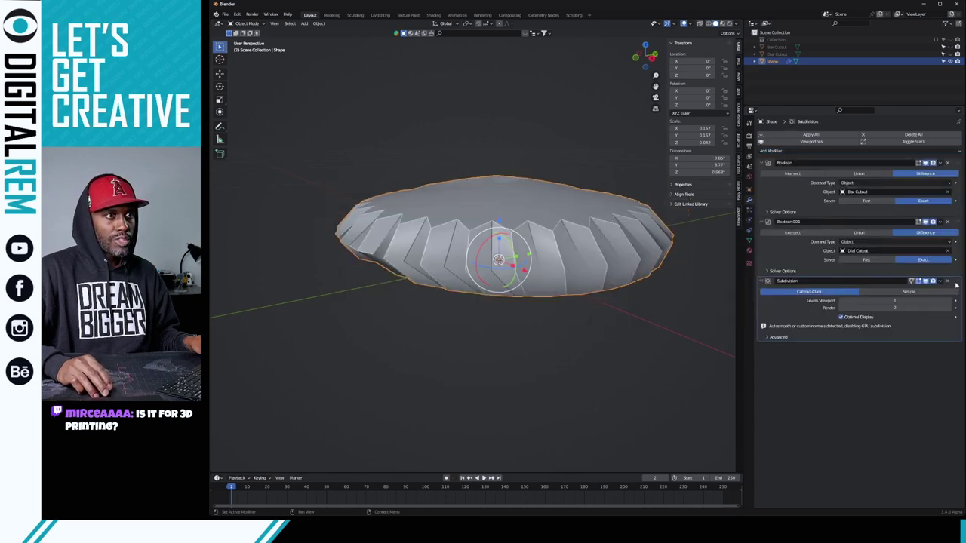
{"action": "left_click_drag", "start_coordinate": [957, 284], "coordinate": [952, 174]}
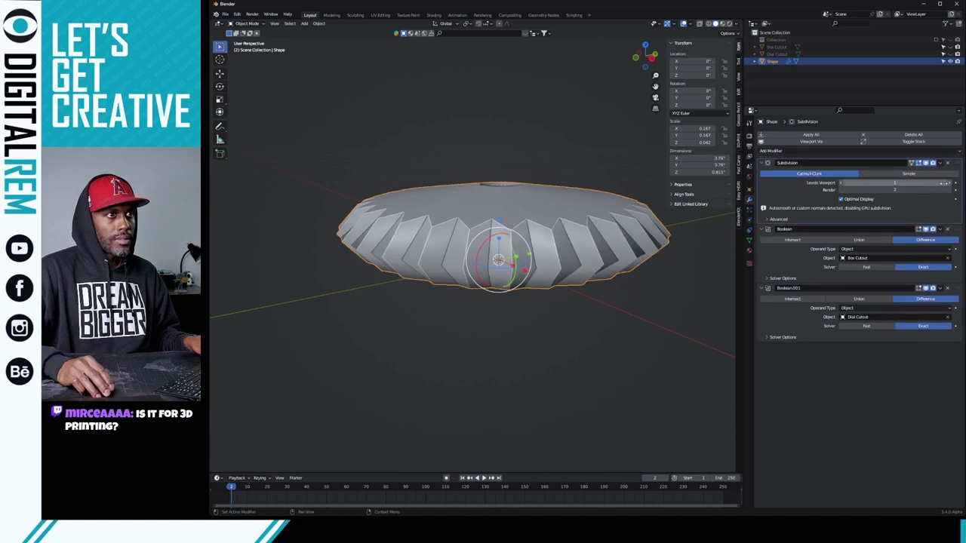
{"action": "left_click", "coordinate": [898, 183]}
{"action": "type", "text": "2"}
{"action": "key", "text": "Return"}
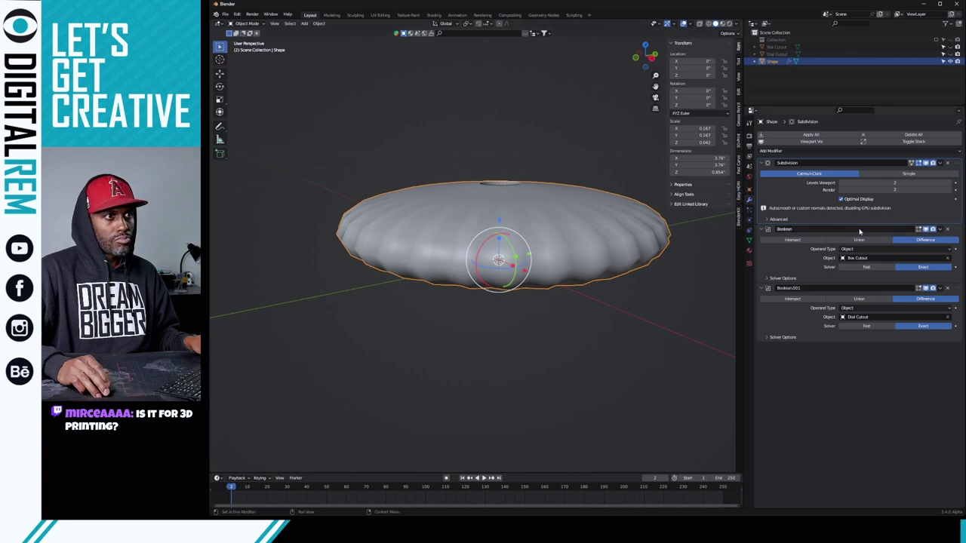
- Compare Simple vs Catmull-Clark and Fast vs Exact solvers, keeping Catmull-Clark and Exact
{"action": "left_click", "coordinate": [909, 173]}
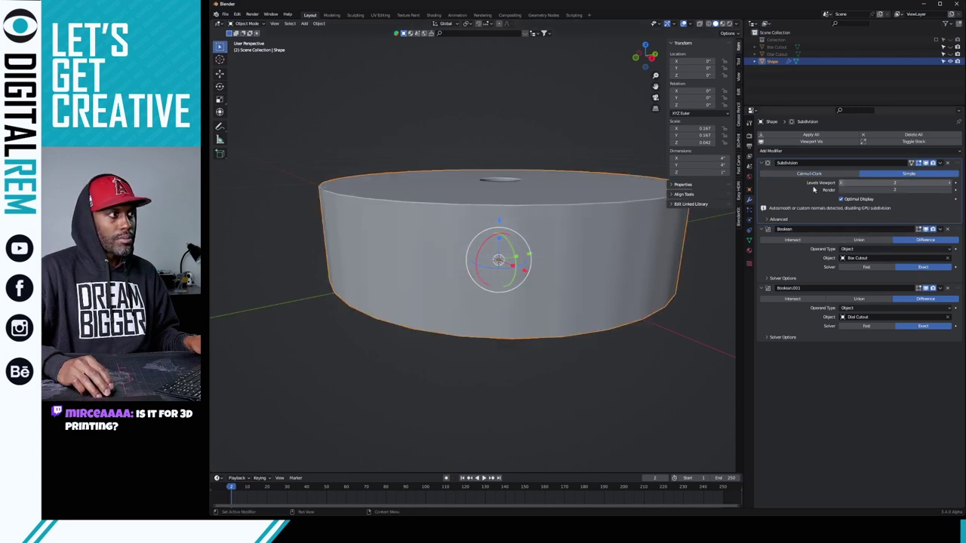
{"action": "middle_click_drag", "start_coordinate": [528, 377], "coordinate": [528, 332]}
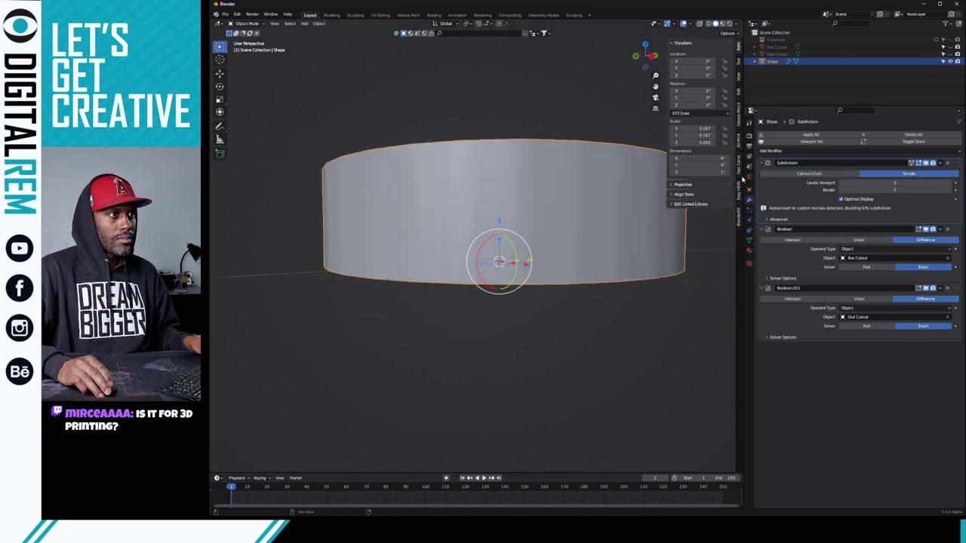
{"action": "left_click", "coordinate": [794, 174]}
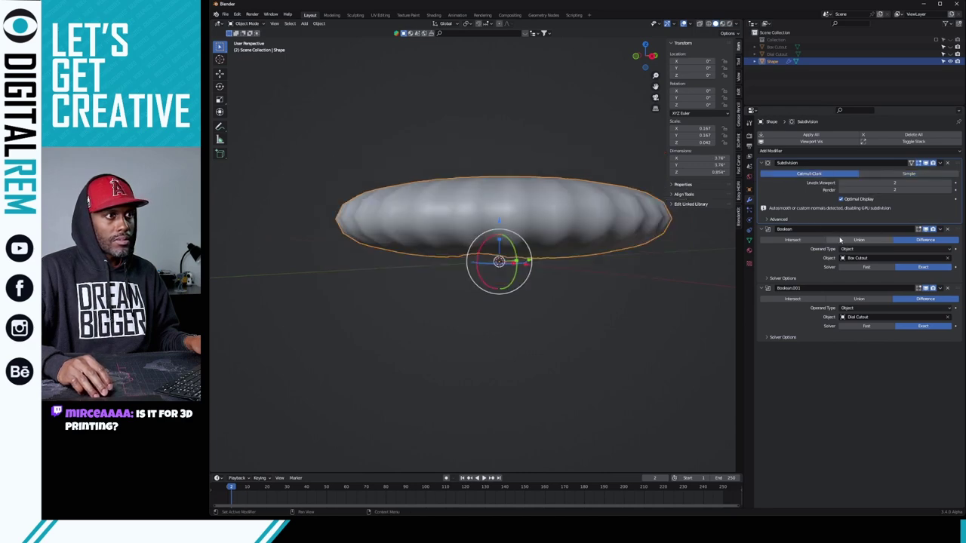
{"action": "left_click", "coordinate": [866, 267]}
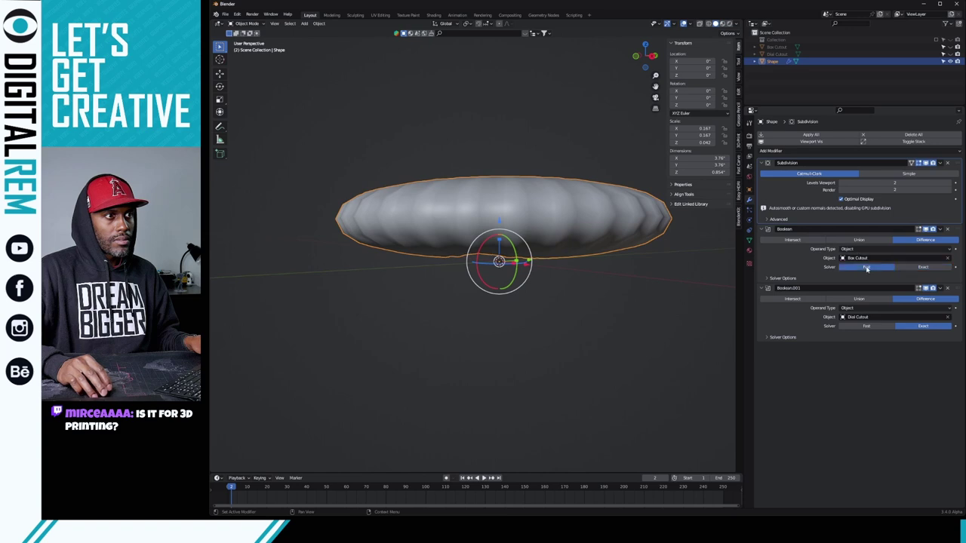
{"action": "left_click", "coordinate": [864, 326]}
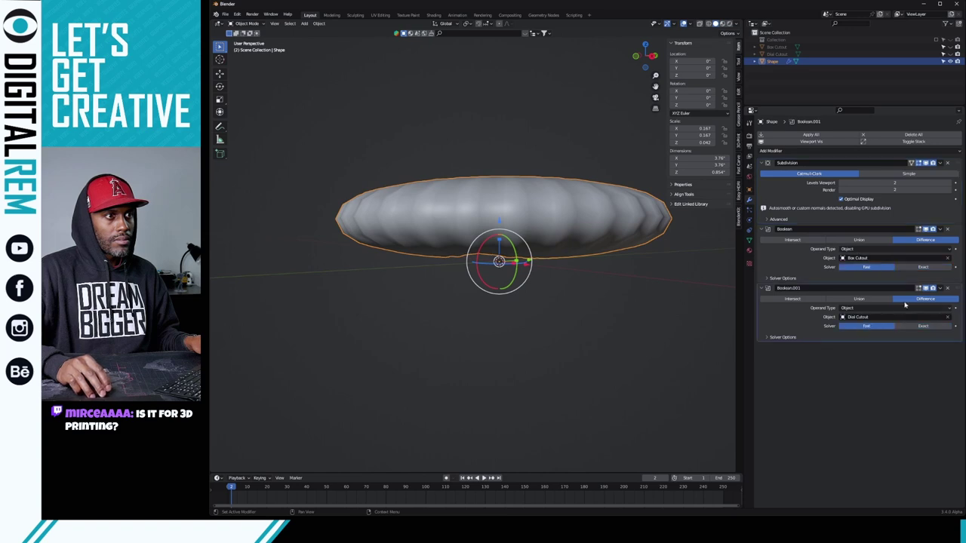
{"action": "left_click", "coordinate": [918, 269]}
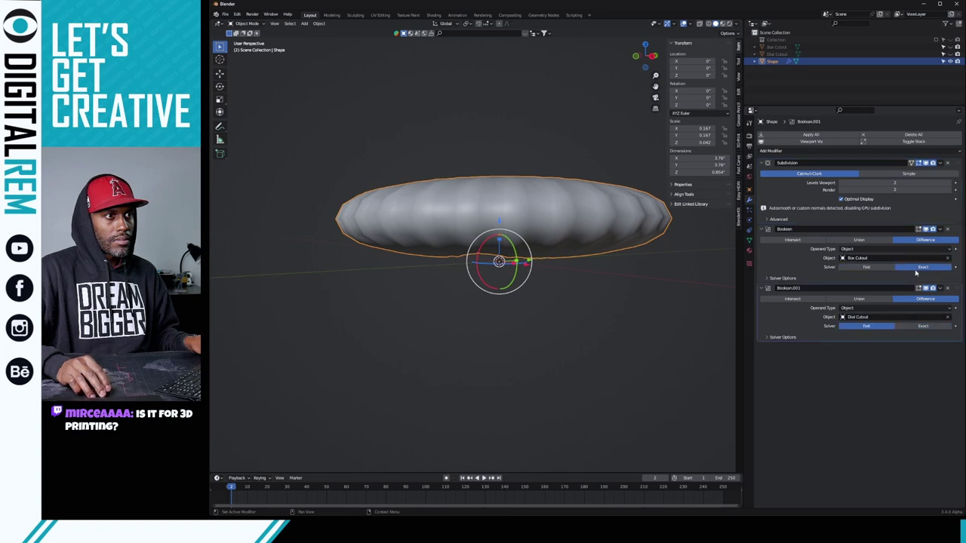
{"action": "left_click", "coordinate": [913, 326]}
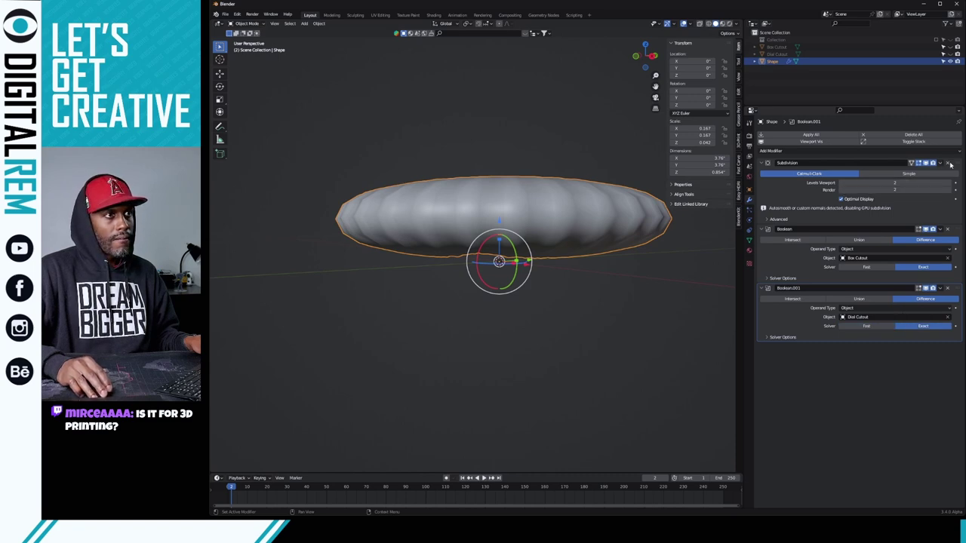
- Recreate the Subdivision Surface at level 2 and move it back above both Boolean cuts
{"action": "left_click", "coordinate": [949, 163]}
{"action": "scroll", "coordinate": [627, 229], "scroll_direction": "down", "scroll_amount": 3}
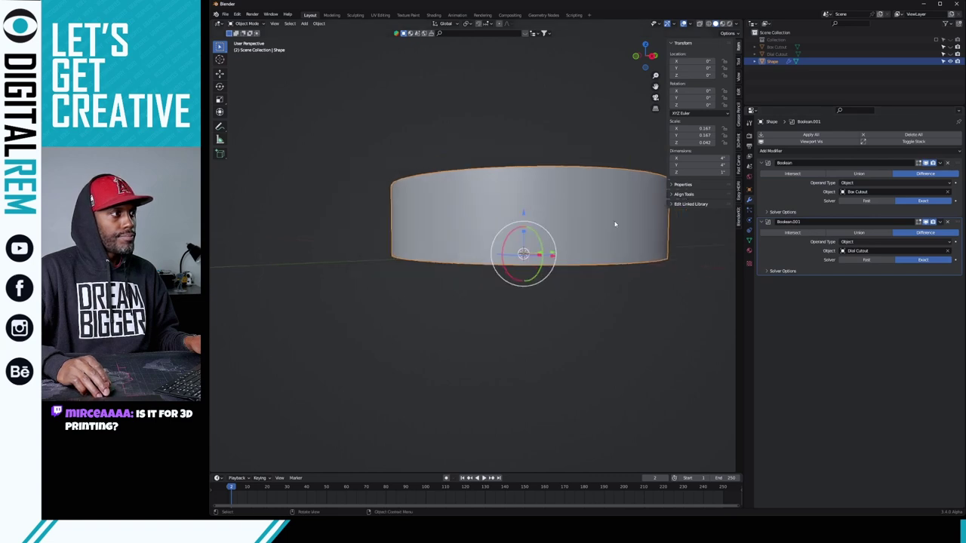
{"action": "middle_click_drag", "start_coordinate": [627, 227], "coordinate": [531, 200]}
{"action": "scroll", "coordinate": [531, 200], "scroll_direction": "up", "scroll_amount": 2}
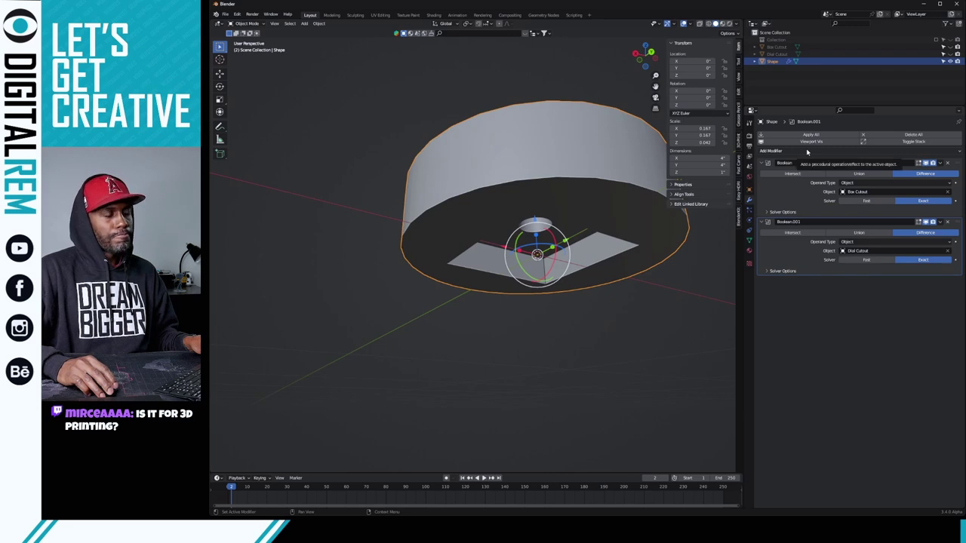
{"action": "left_click", "coordinate": [775, 152]}
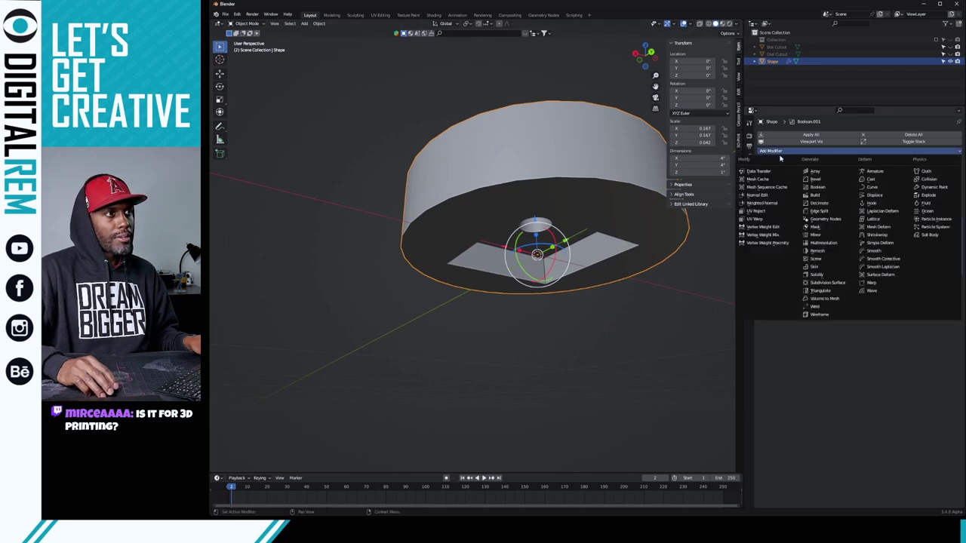
{"action": "left_click", "coordinate": [827, 282]}
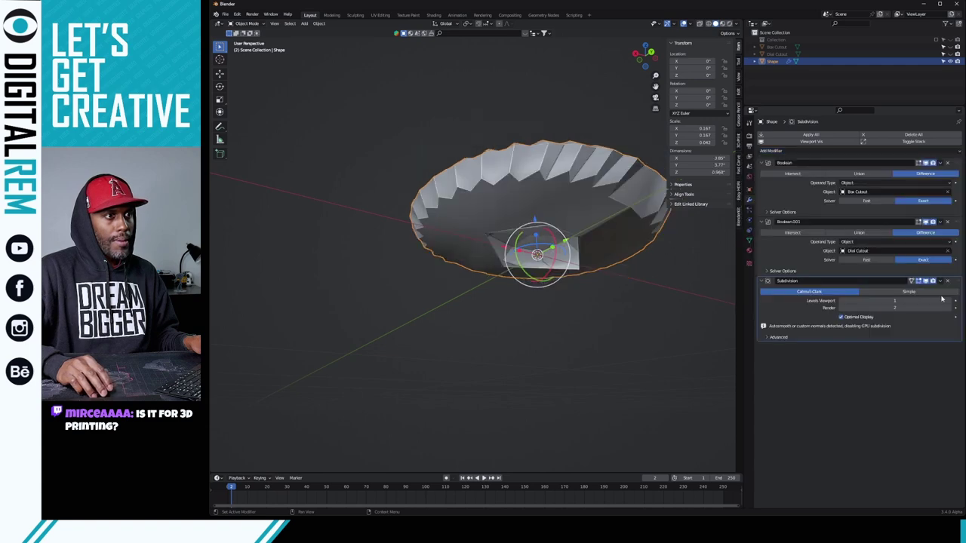
{"action": "key", "text": "ctrl+2"}
{"action": "middle_click_drag", "start_coordinate": [584, 224], "coordinate": [542, 268]}
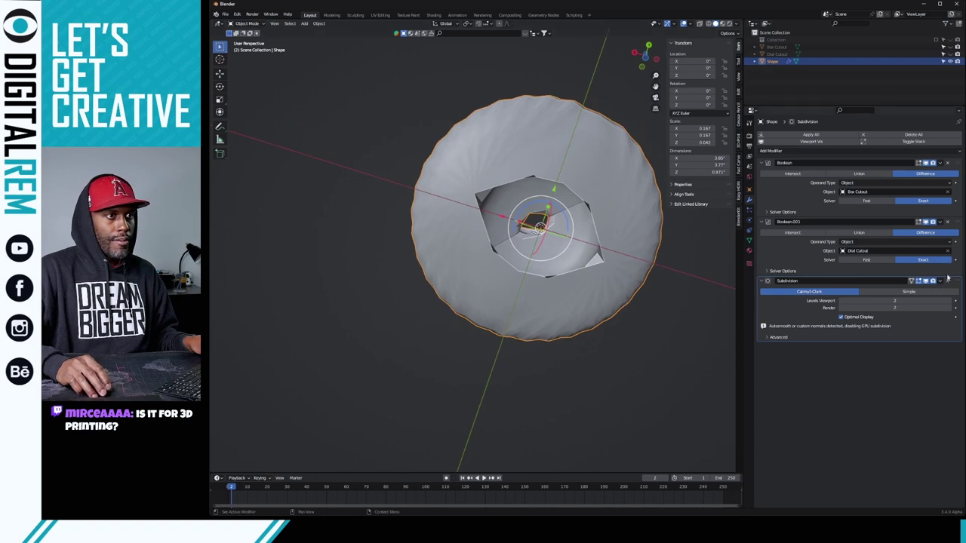
{"action": "left_click_drag", "start_coordinate": [956, 283], "coordinate": [955, 163]}
{"action": "middle_click_drag", "start_coordinate": [541, 208], "coordinate": [505, 244]}
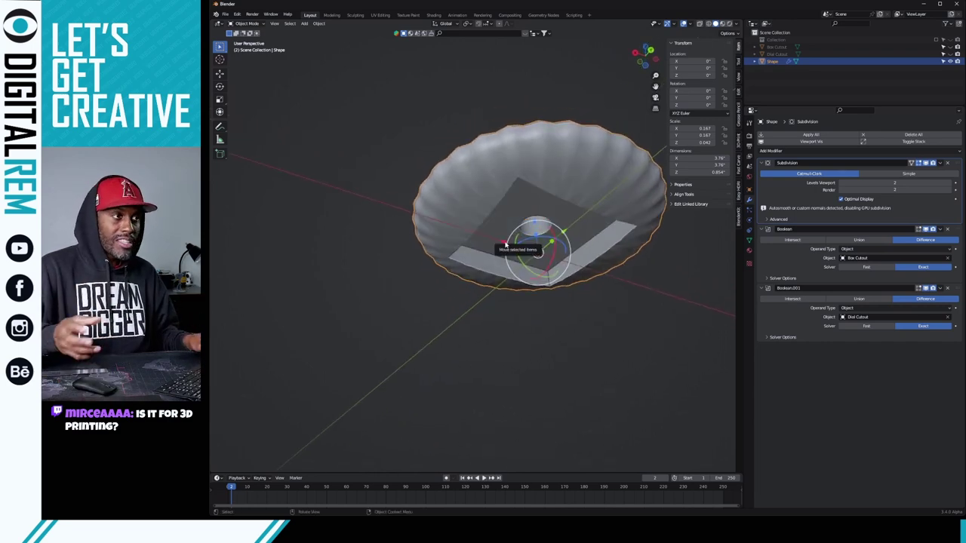
{"action": "middle_click_drag", "start_coordinate": [515, 240], "coordinate": [495, 243]}
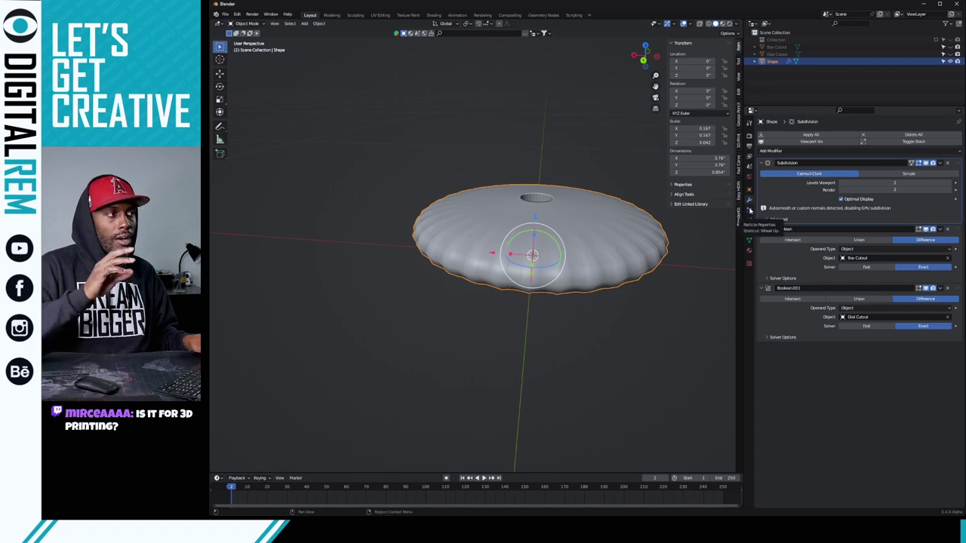
- Turn off the Subdivision's viewport display and enter Edit Mode on the dial
{"action": "left_click", "coordinate": [926, 163]}
{"action": "key", "text": "ctrl+Tab"}
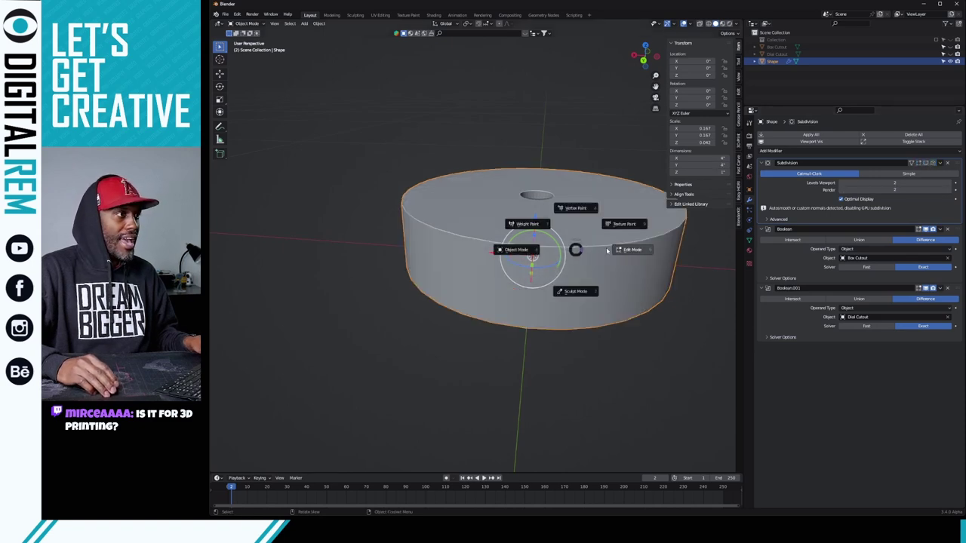
{"action": "left_click", "coordinate": [614, 245]}
{"action": "left_click", "coordinate": [595, 247]}
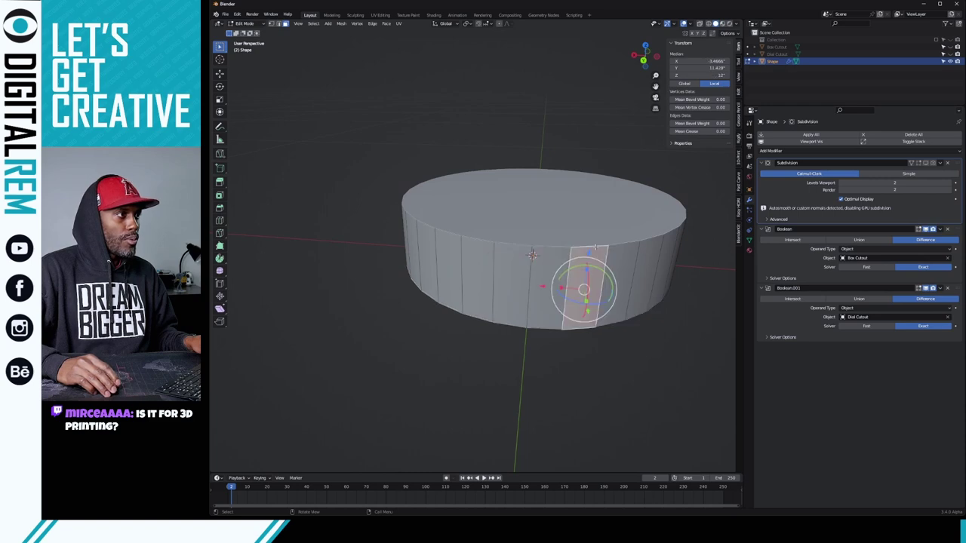
{"action": "left_click", "coordinate": [280, 24]}
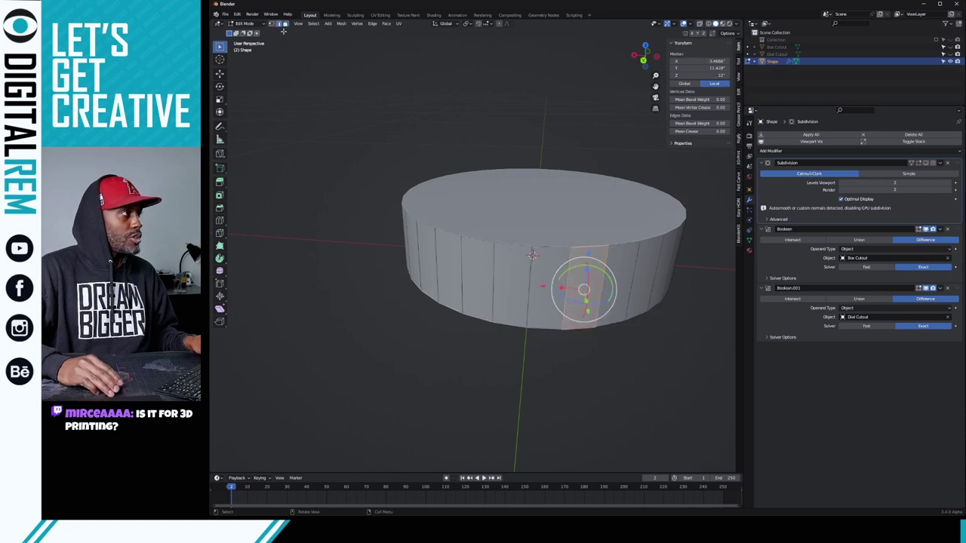
{"action": "left_click", "coordinate": [551, 245], "text": "alt"}
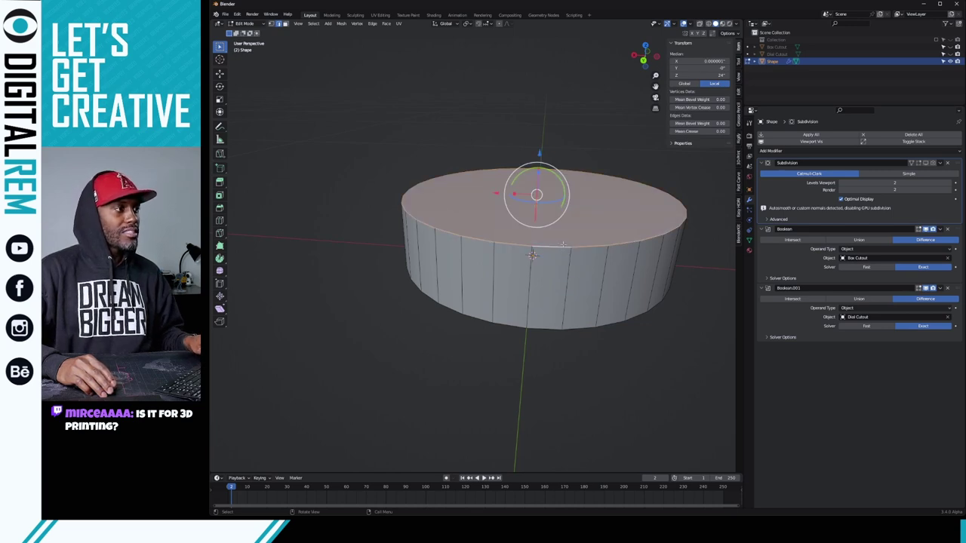
{"action": "middle_click_drag", "start_coordinate": [568, 259], "coordinate": [609, 230]}
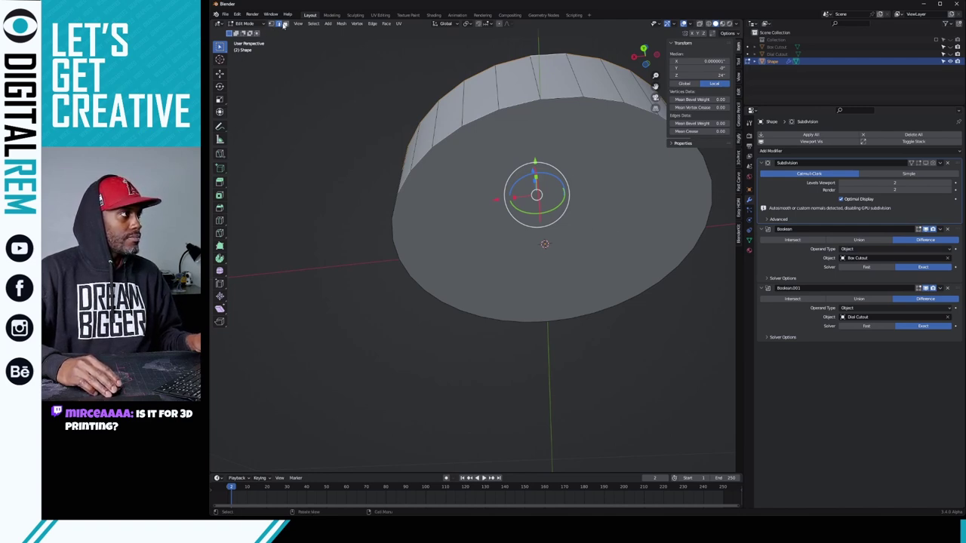
- Select the dial's bottom face and inset it to leave a narrow surrounding rim
{"action": "left_click", "coordinate": [424, 179], "text": "shift"}
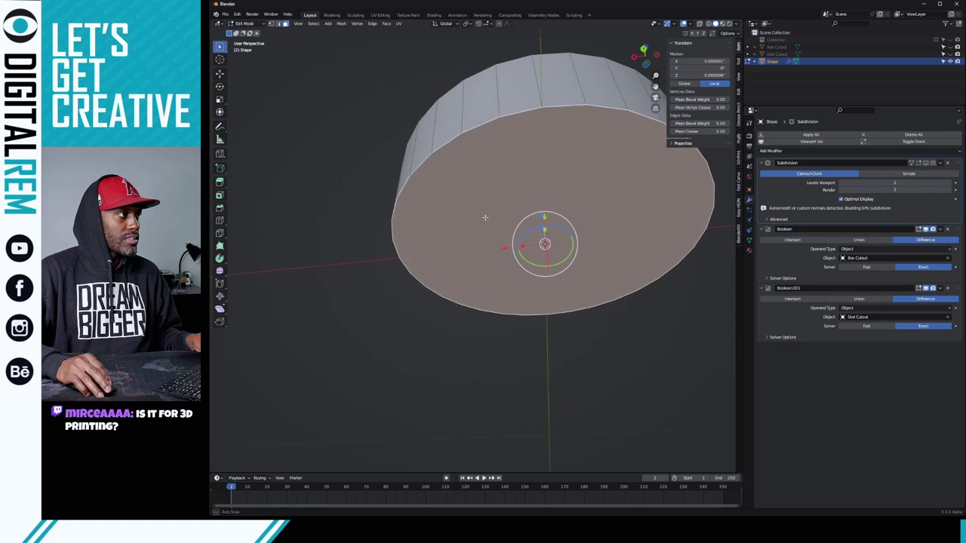
{"action": "middle_click_drag", "start_coordinate": [487, 218], "coordinate": [497, 293]}
{"action": "middle_click_drag", "start_coordinate": [479, 214], "coordinate": [534, 213]}
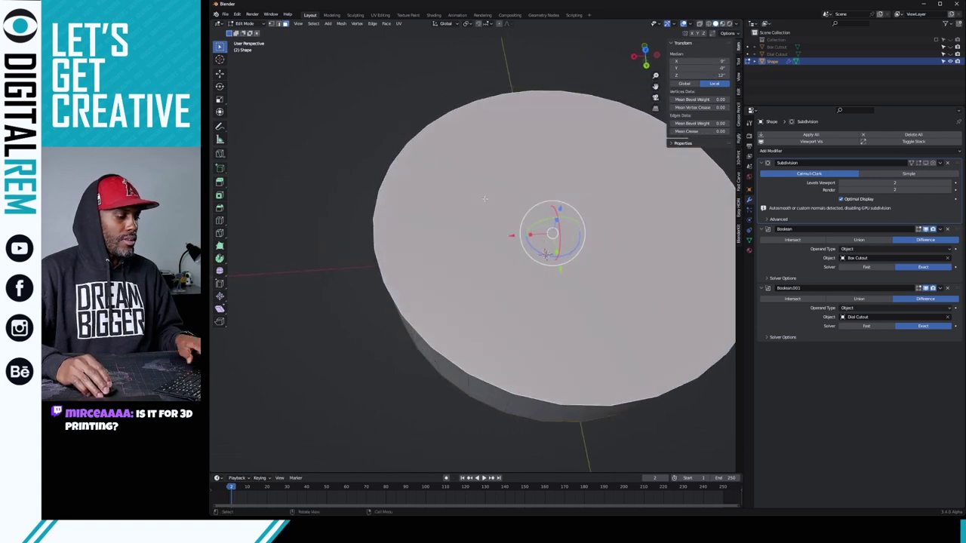
{"action": "key", "text": "i"}
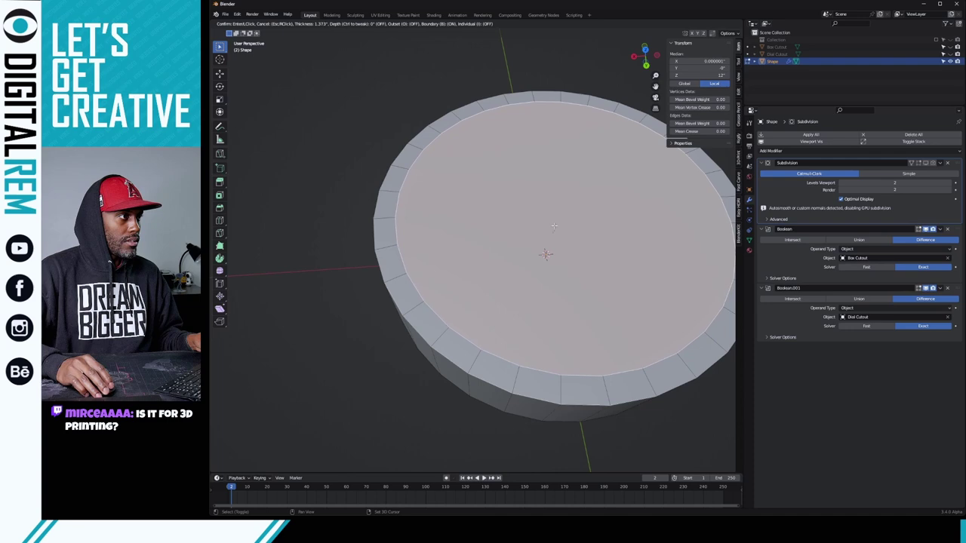
{"action": "left_click", "coordinate": [552, 223]}
{"action": "middle_click_drag", "start_coordinate": [479, 232], "coordinate": [481, 149]}
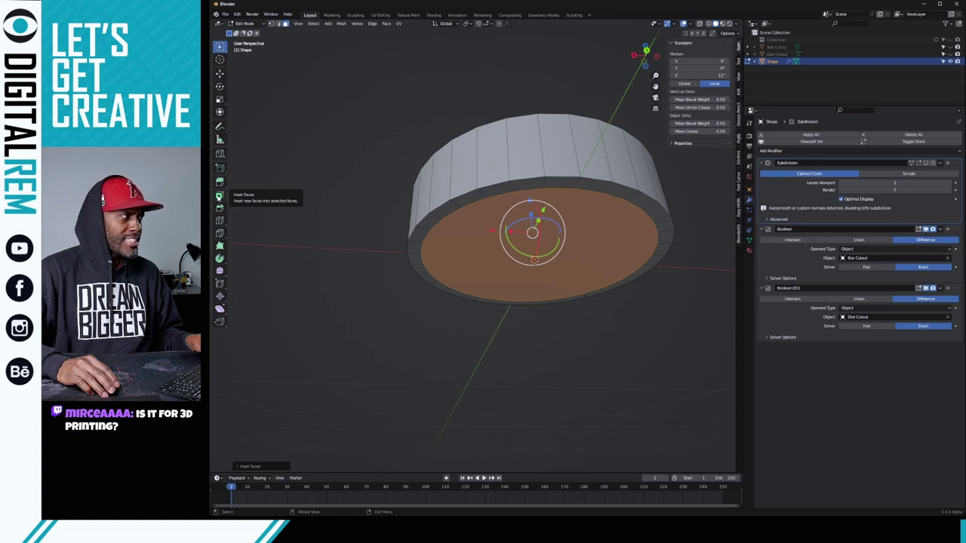
- Try a further inset and a Z move on the bottom face, then undo and cancel them
{"action": "left_click", "coordinate": [219, 196]}
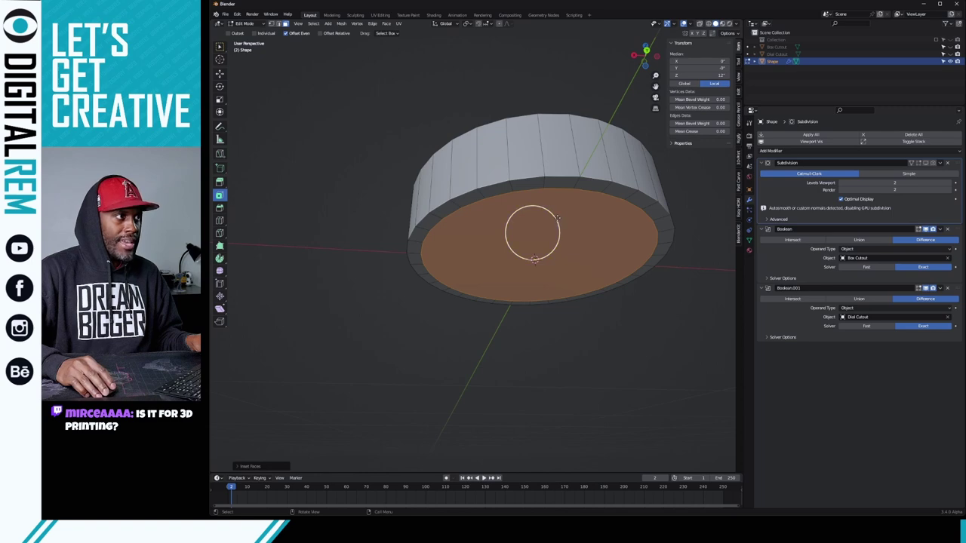
{"action": "left_click_drag", "start_coordinate": [557, 224], "coordinate": [534, 222]}
{"action": "key", "text": "ctrl+z"}
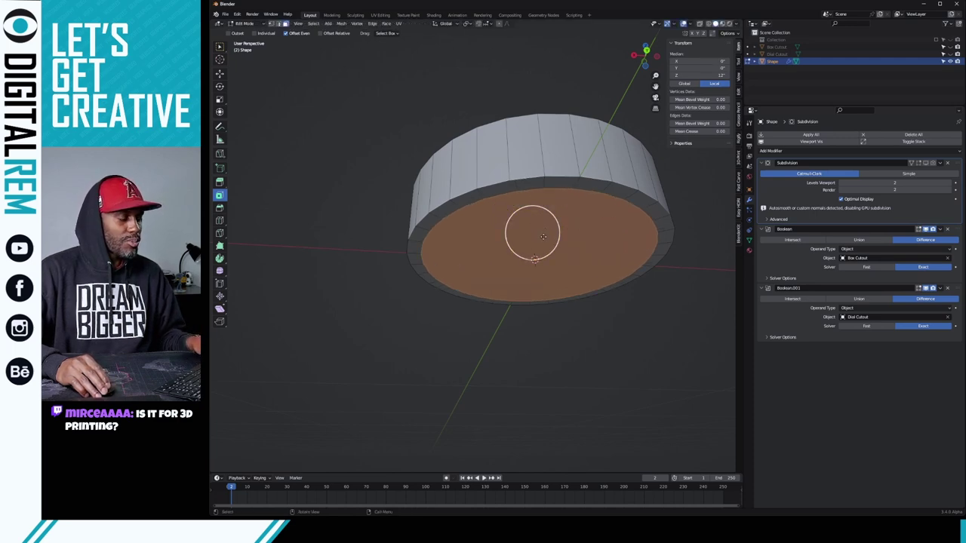
{"action": "key", "text": "g"}
{"action": "key", "text": "z"}
{"action": "key", "text": "z"}
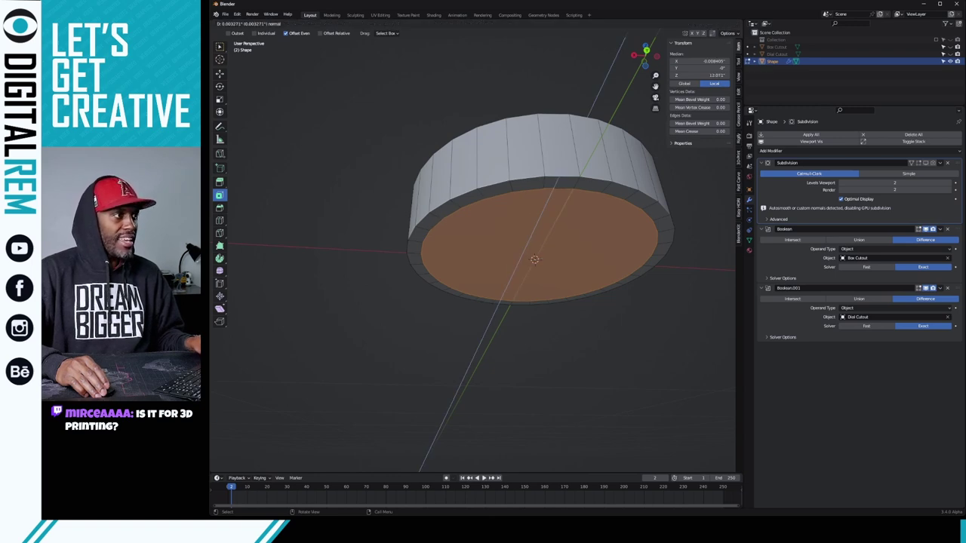
{"action": "key", "text": "Escape"}
- Scale the bottom centre face to 0.4953 with Z excluded, then return to Object Mode
{"action": "key", "text": "s"}
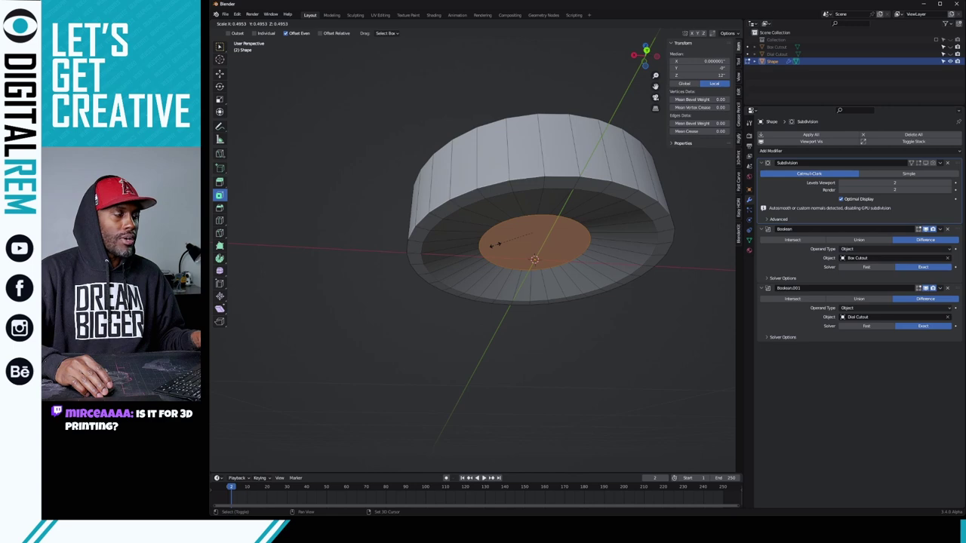
{"action": "key", "text": "shift+z"}
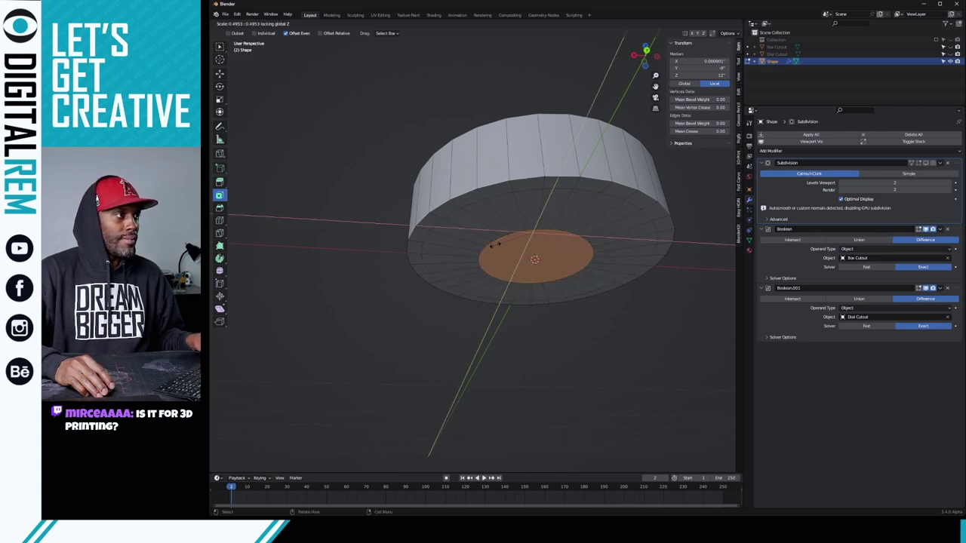
{"action": "left_click", "coordinate": [495, 245]}
{"action": "middle_click_drag", "start_coordinate": [494, 245], "coordinate": [549, 302]}
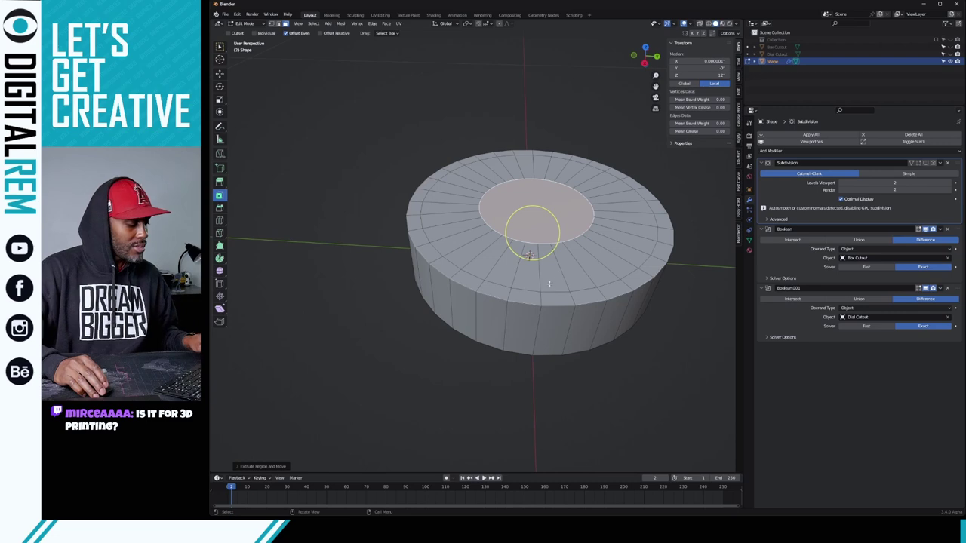
{"action": "key", "text": "ctrl+Tab"}
{"action": "left_click", "coordinate": [494, 281]}
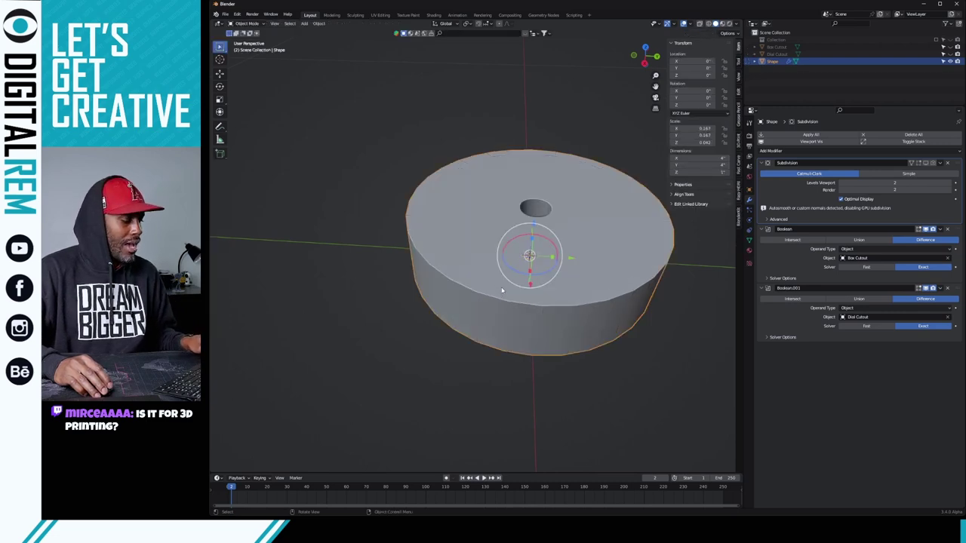
- Switch between Edit and Object Mode to preview the smoothed dial from a lower angle
{"action": "key", "text": "ctrl+Tab"}
{"action": "left_click", "coordinate": [552, 291]}
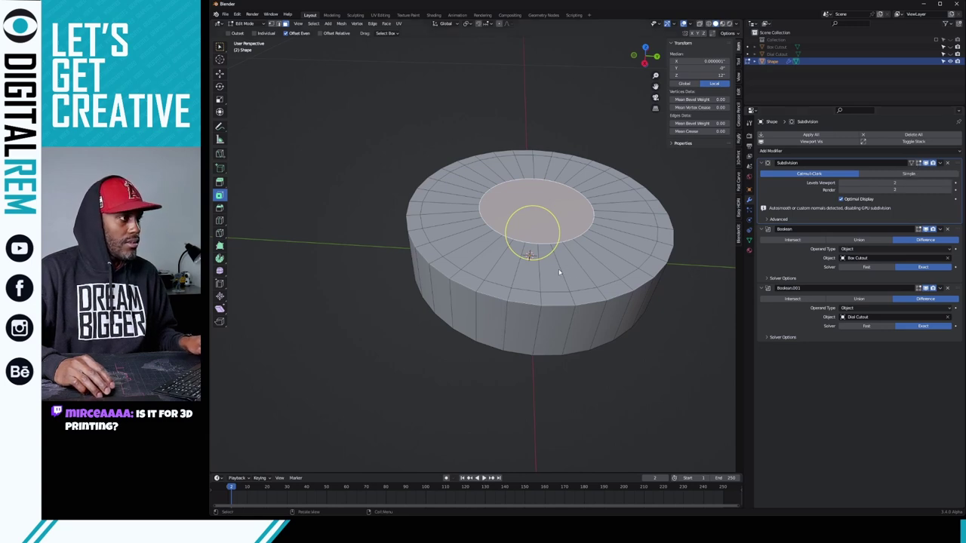
{"action": "key", "text": "ctrl+Tab"}
{"action": "left_click", "coordinate": [517, 268]}
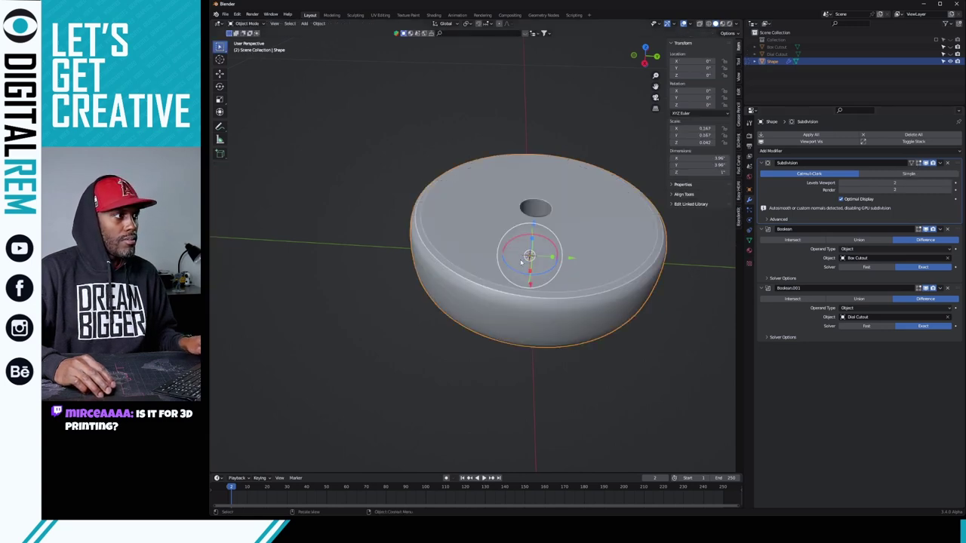
{"action": "middle_click_drag", "start_coordinate": [547, 220], "coordinate": [395, 232]}
- Back in Edit Mode, select the outer edge loop of the bottom rim in Edge select mode
{"action": "key", "text": "ctrl+Tab"}
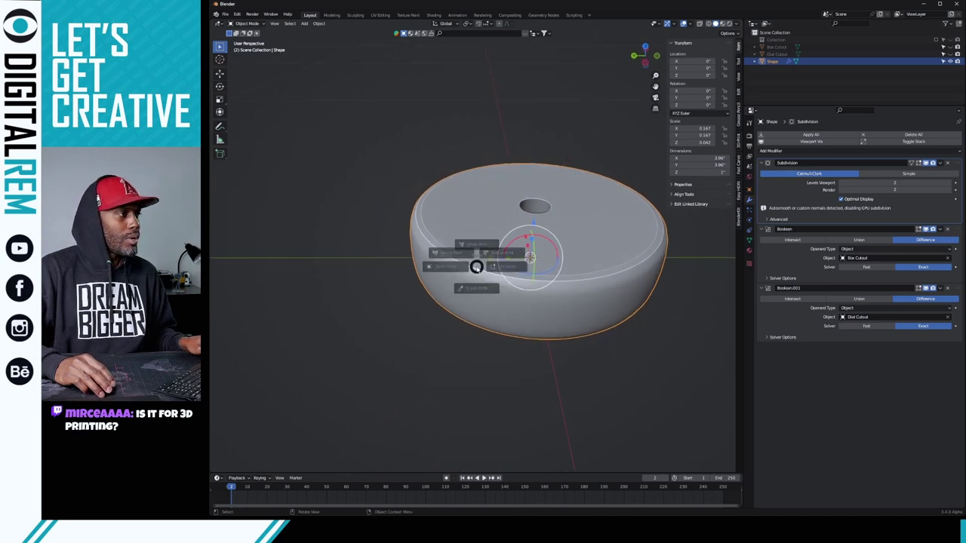
{"action": "left_click", "coordinate": [501, 270]}
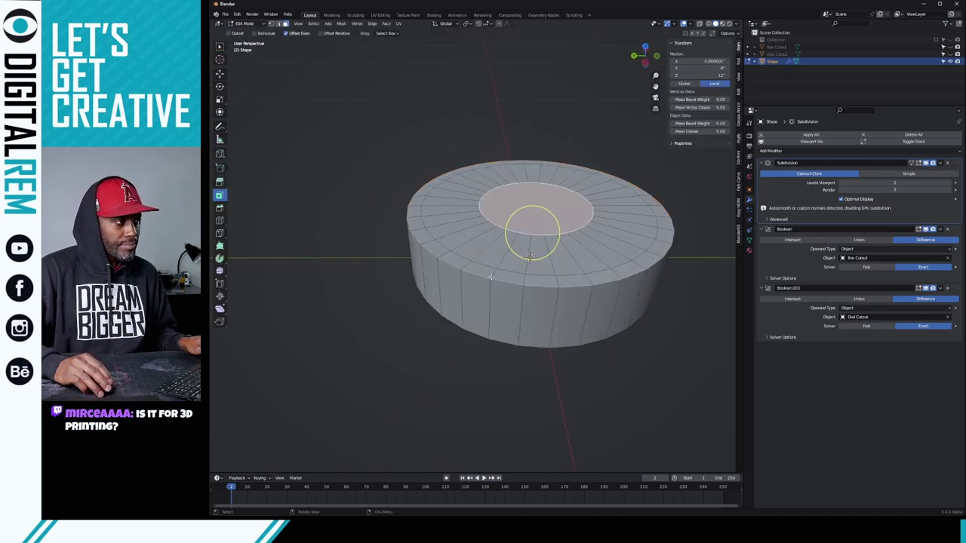
{"action": "middle_click_drag", "start_coordinate": [492, 277], "coordinate": [376, 157]}
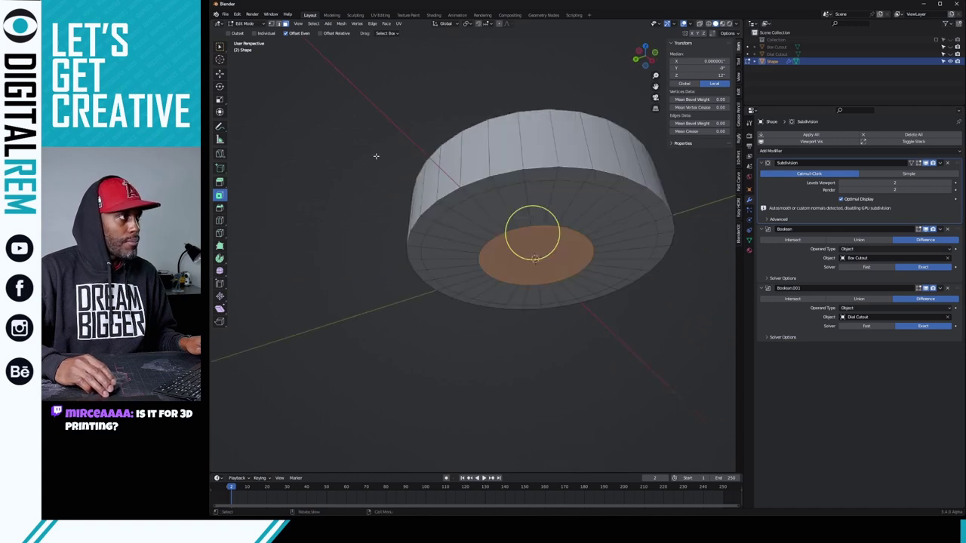
{"action": "left_click", "coordinate": [279, 24]}
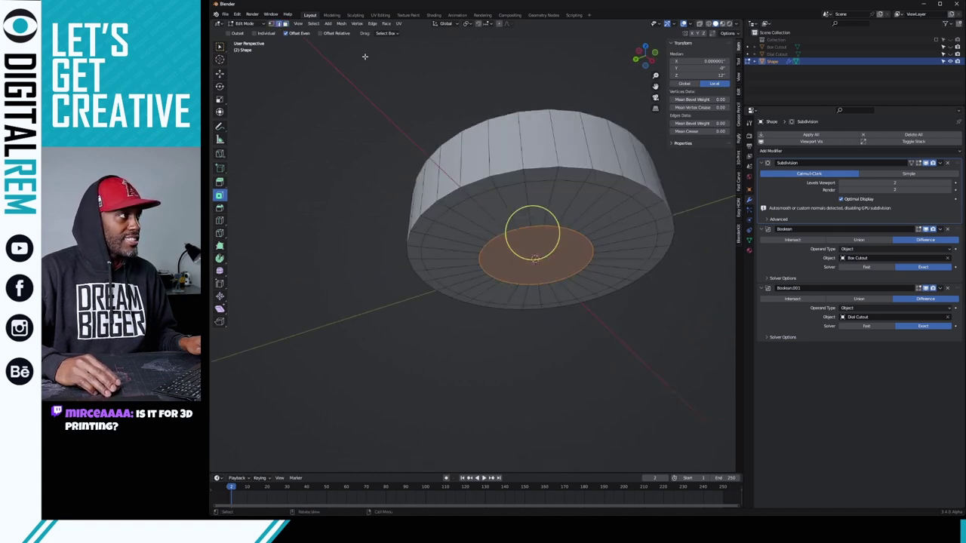
{"action": "left_click", "coordinate": [506, 169], "text": "alt"}
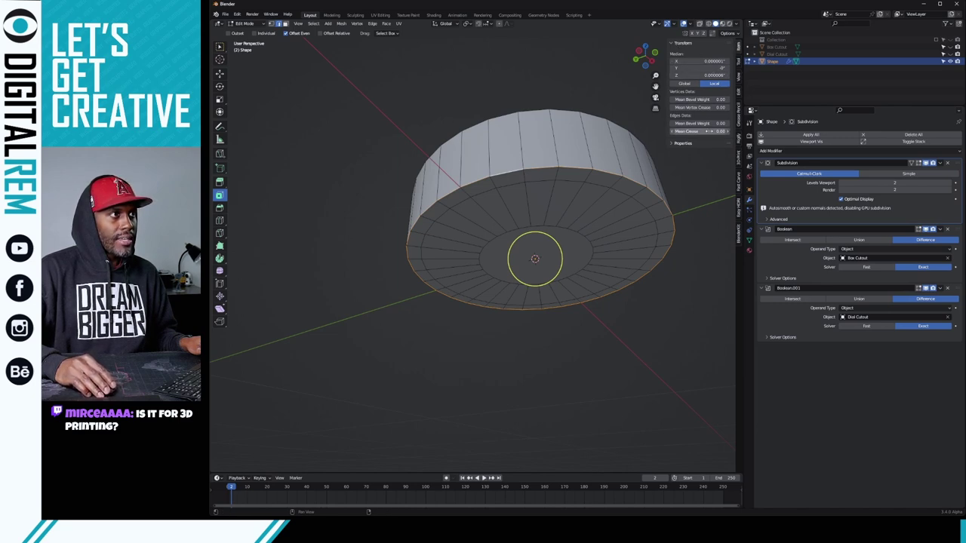
- Set the bottom rim loop's Mean Crease to 1.00 in the sidebar
{"action": "left_click_drag", "start_coordinate": [708, 131], "coordinate": [770, 132]}
{"action": "left_click", "coordinate": [672, 44]}
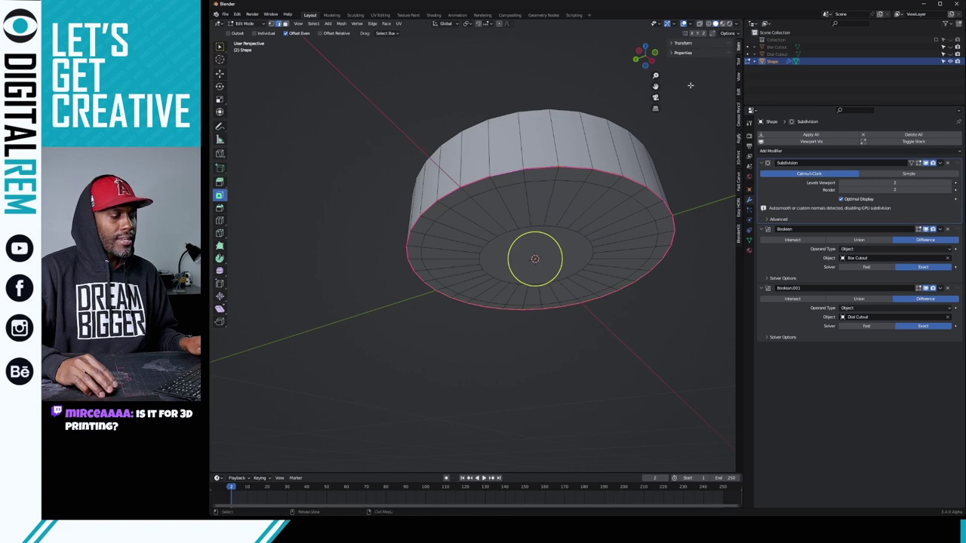
{"action": "key", "text": "n"}
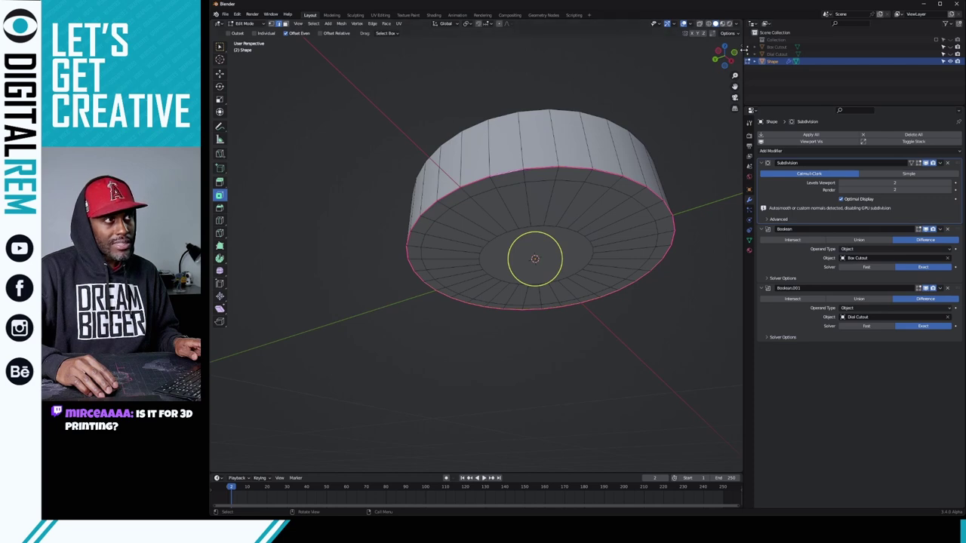
{"action": "left_click", "coordinate": [743, 47]}
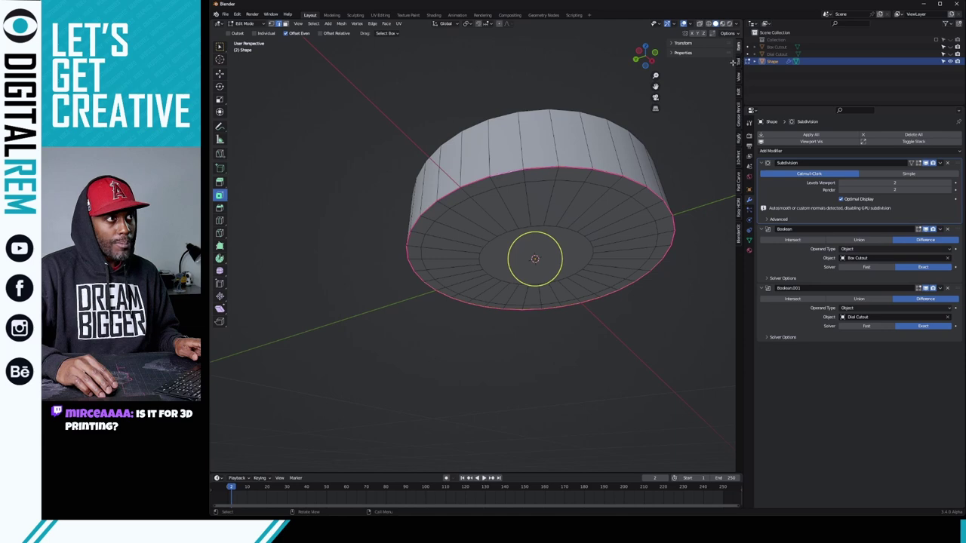
{"action": "left_click", "coordinate": [675, 44]}
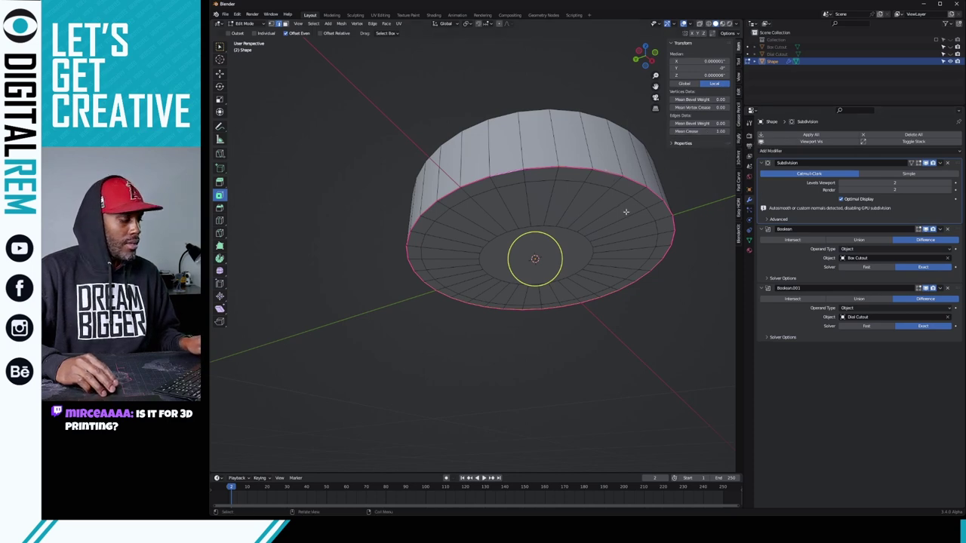
- Check the sharpened bottom edge in Object Mode from the side, then return to Edit Mode
{"action": "key", "text": "ctrl+Tab"}
{"action": "left_click", "coordinate": [555, 213]}
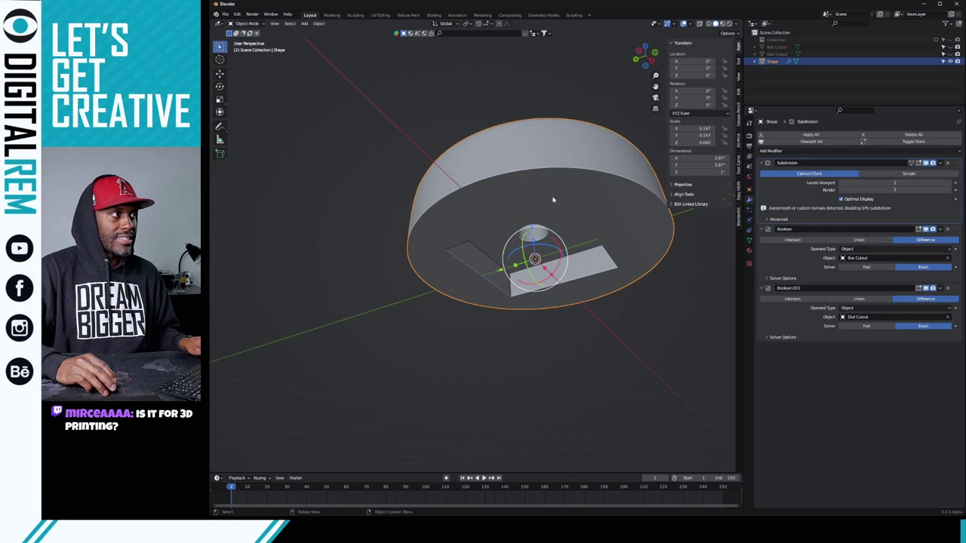
{"action": "middle_click_drag", "start_coordinate": [559, 208], "coordinate": [435, 215]}
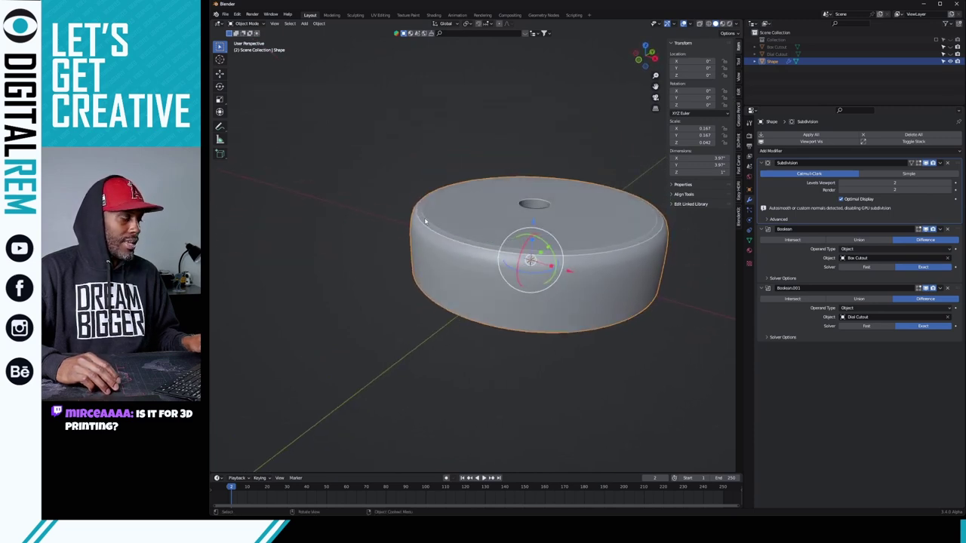
{"action": "key", "text": "ctrl+Tab"}
{"action": "left_click", "coordinate": [443, 230]}
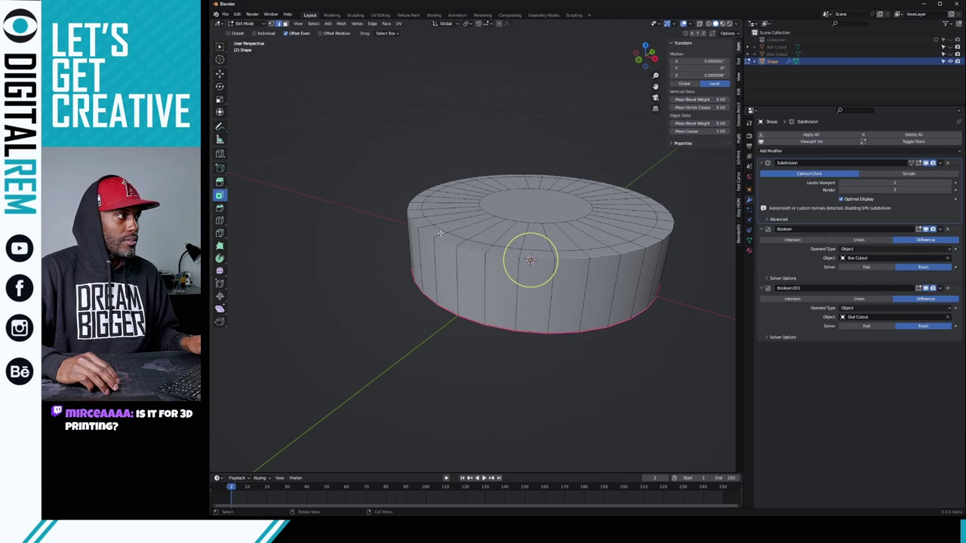
- Dissolve the extra edge loop near the disc's top rim, then bring up the mode pie menu
{"action": "left_click", "coordinate": [431, 234], "text": "alt"}
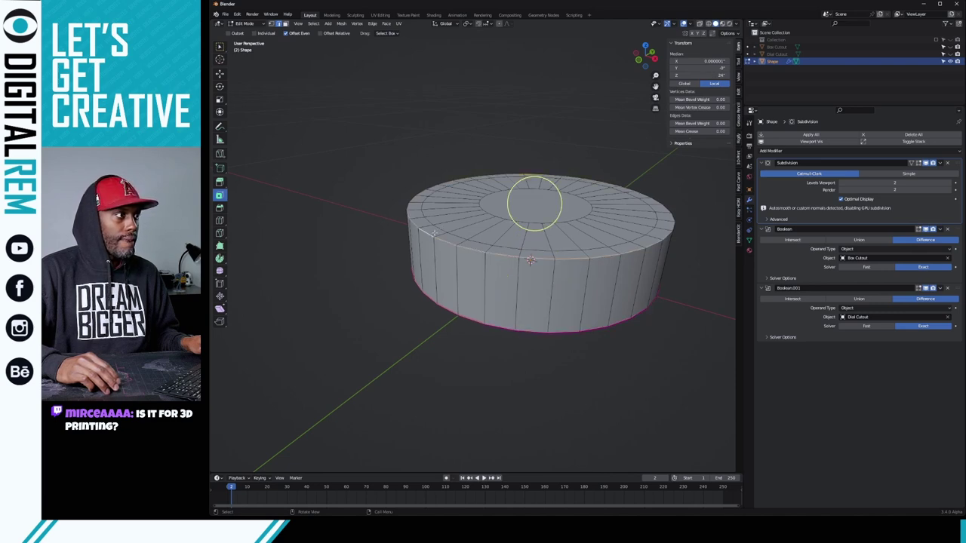
{"action": "left_click", "coordinate": [438, 227], "text": "alt"}
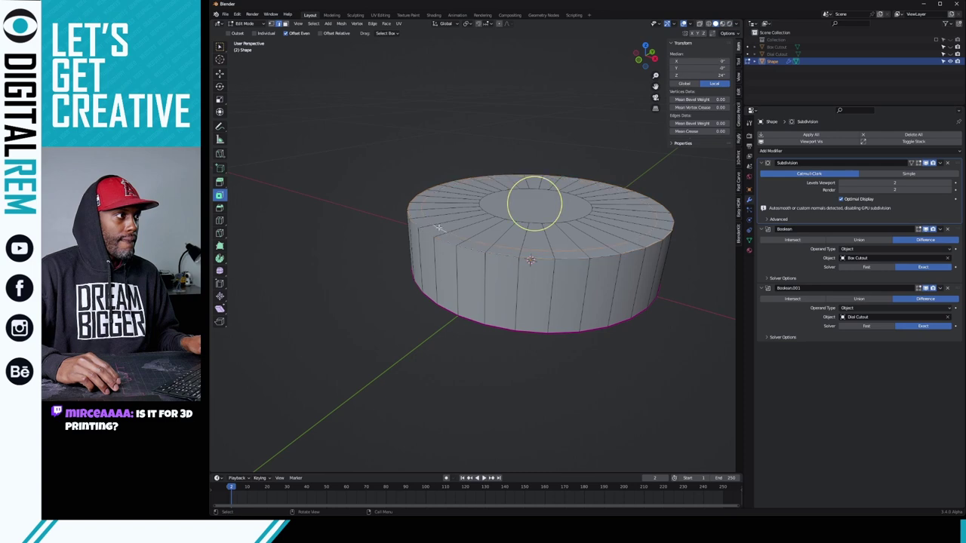
{"action": "key", "text": "x"}
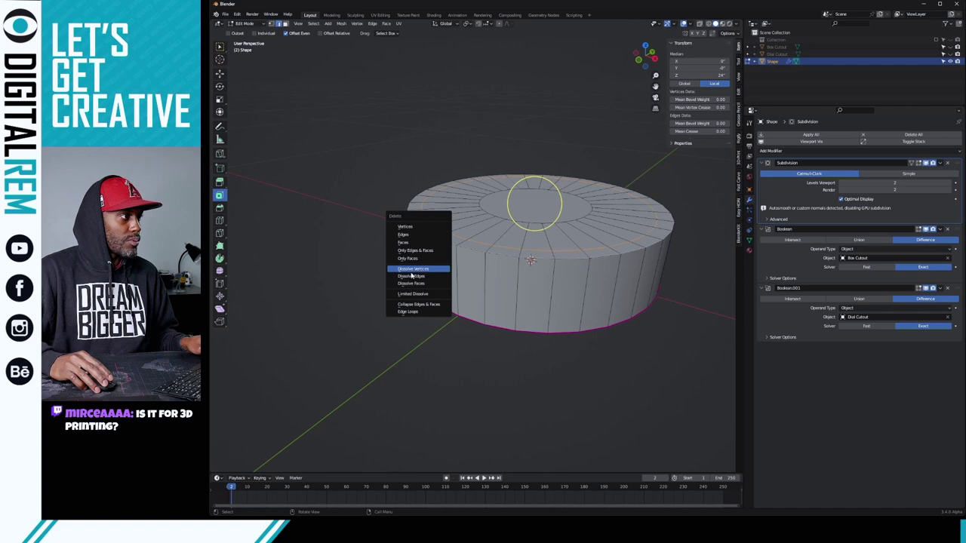
{"action": "left_click", "coordinate": [411, 276]}
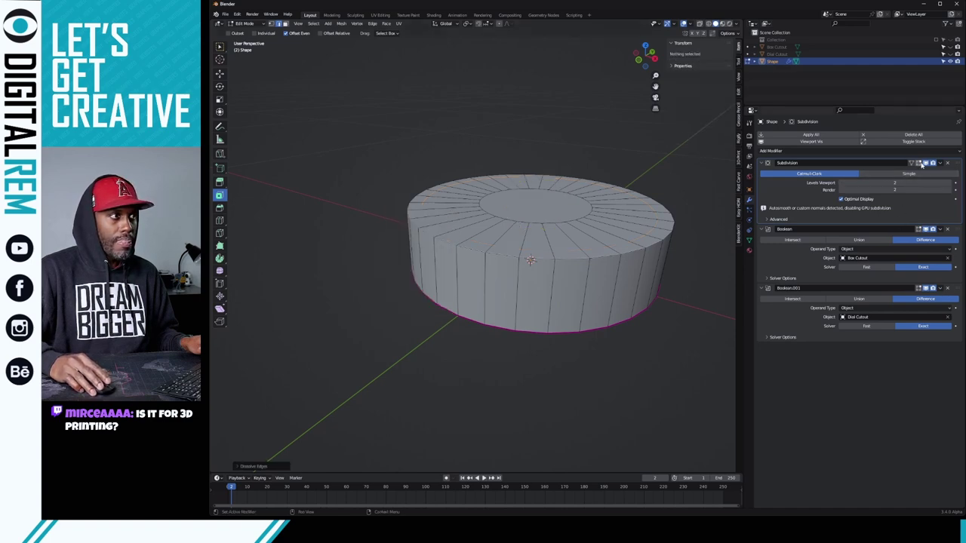
{"action": "key", "text": "ctrl+Tab"}
- Preview the smoothed knob in Object Mode from a new angle, then return to Edit Mode
{"action": "left_click", "coordinate": [467, 269]}
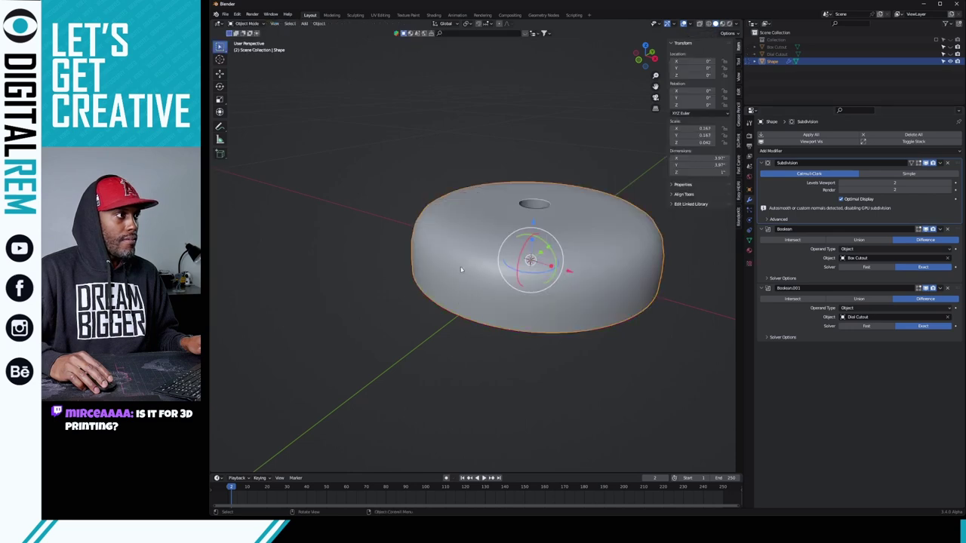
{"action": "middle_click_drag", "start_coordinate": [467, 269], "coordinate": [569, 273]}
{"action": "key", "text": "Tab"}
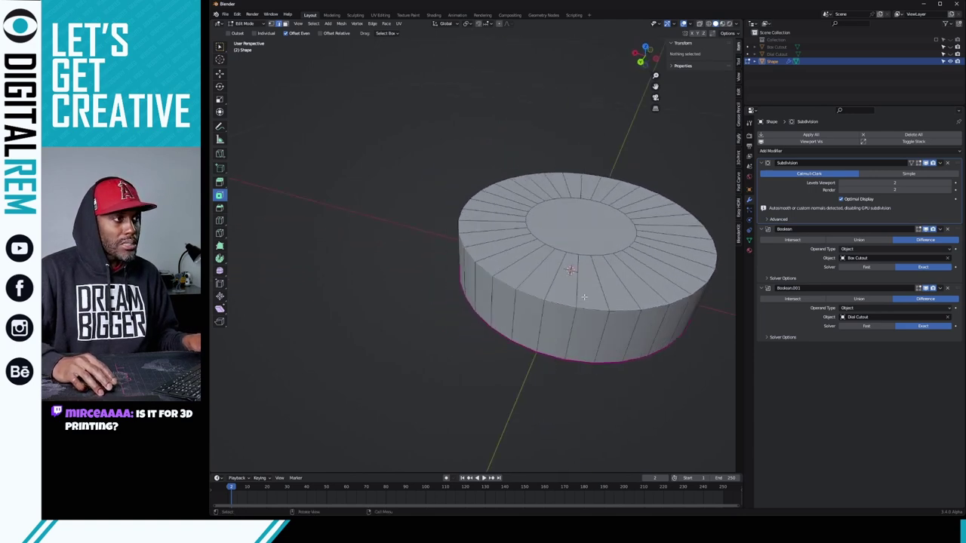
- Select the inner and outer top rim loops and start Bevel Edges on them
{"action": "key", "text": "a"}
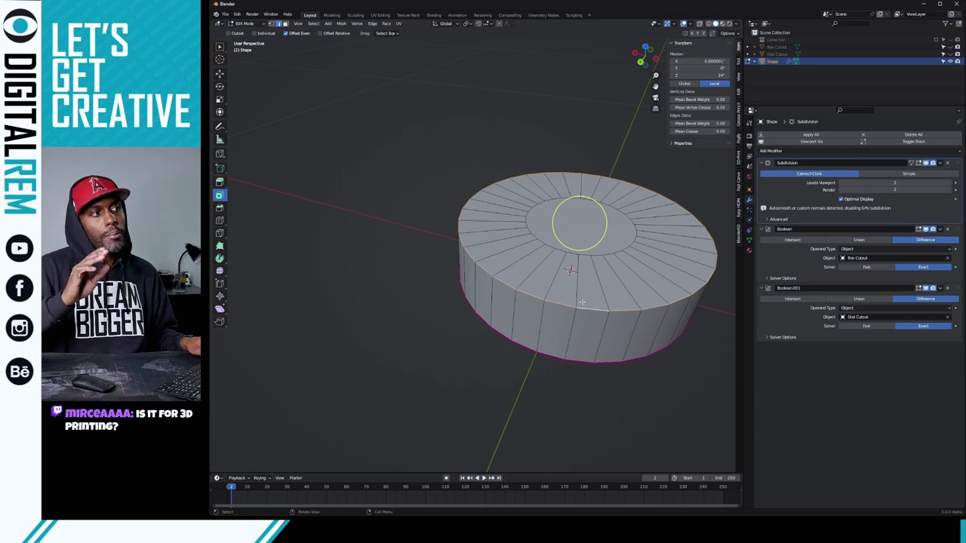
{"action": "left_click", "coordinate": [581, 302], "text": "alt+shift"}
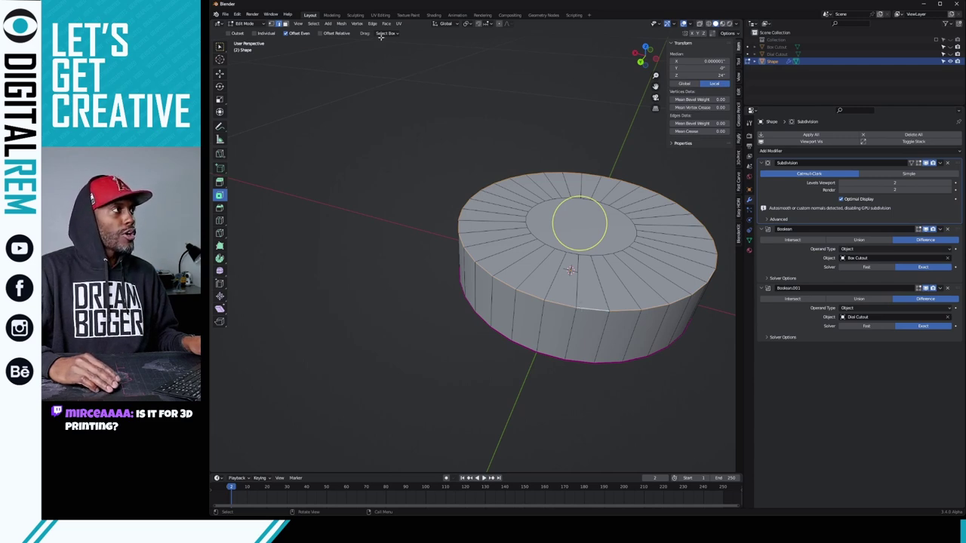
{"action": "left_click", "coordinate": [343, 24]}
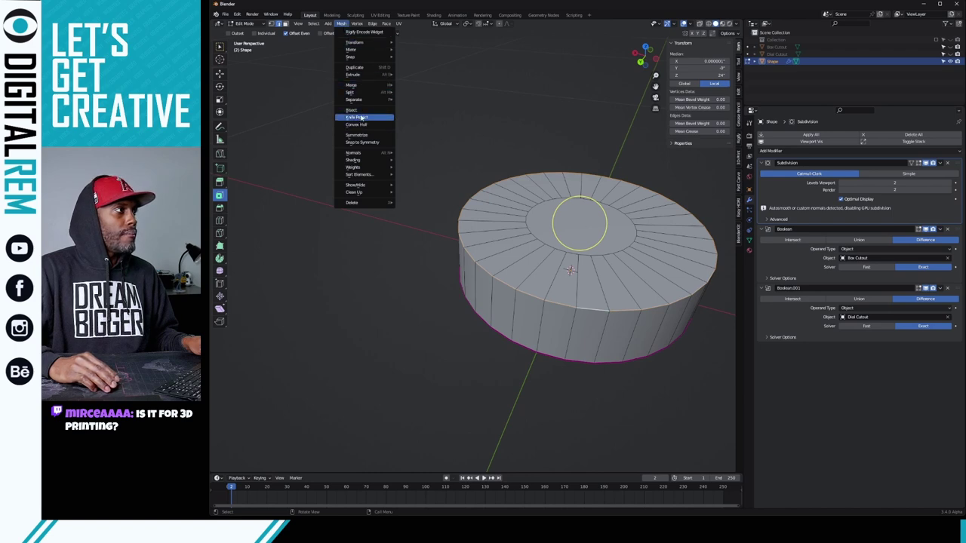
{"action": "mouse_move", "coordinate": [372, 24]}
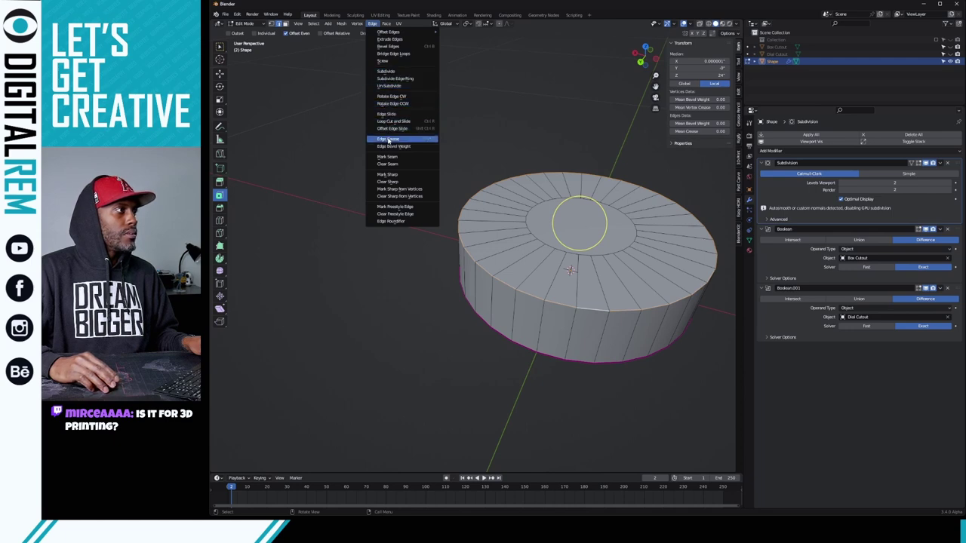
{"action": "left_click", "coordinate": [396, 46]}
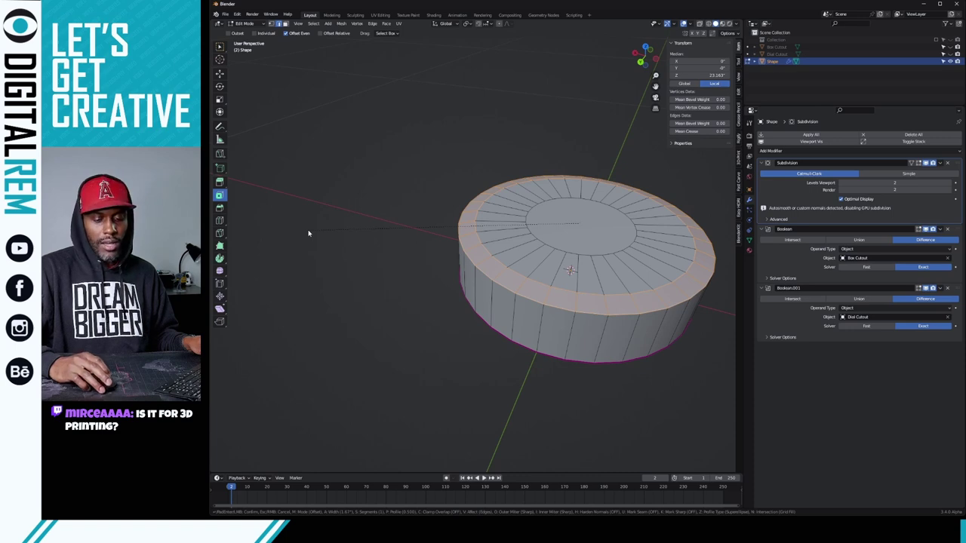
- Round off and confirm the top-edge bevel, inspect the knob from a low side view, and reselect it
{"action": "key", "text": "h"}
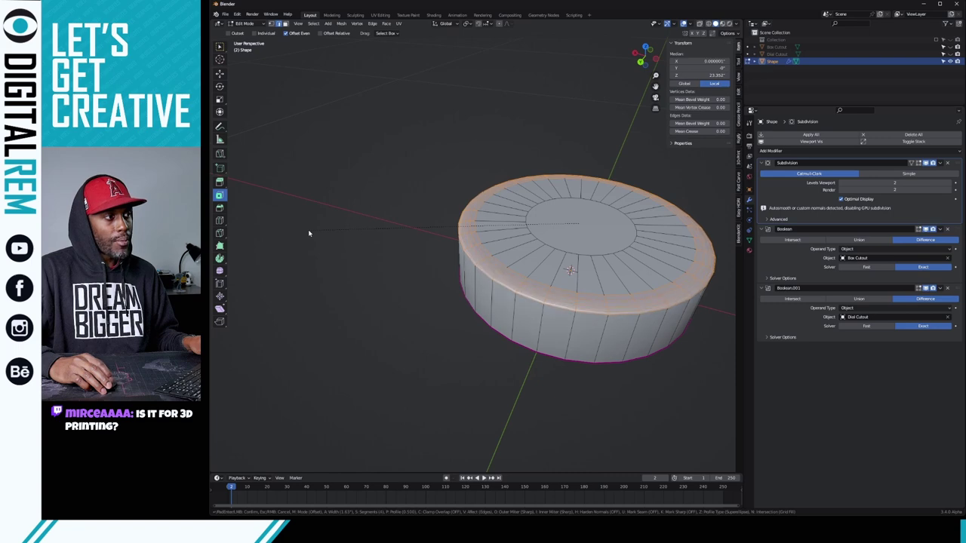
{"action": "left_click", "coordinate": [309, 233]}
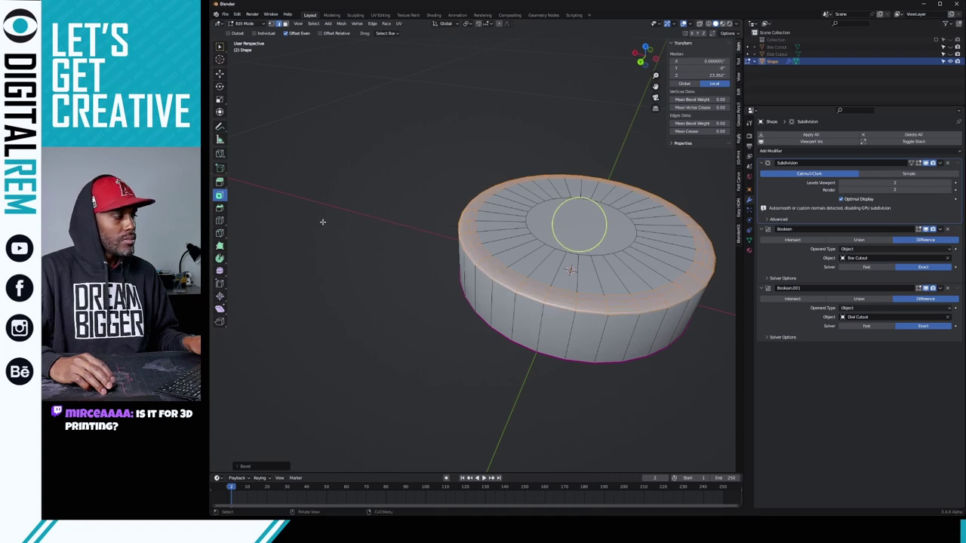
{"action": "key", "text": "ctrl+Tab"}
{"action": "left_click", "coordinate": [286, 225]}
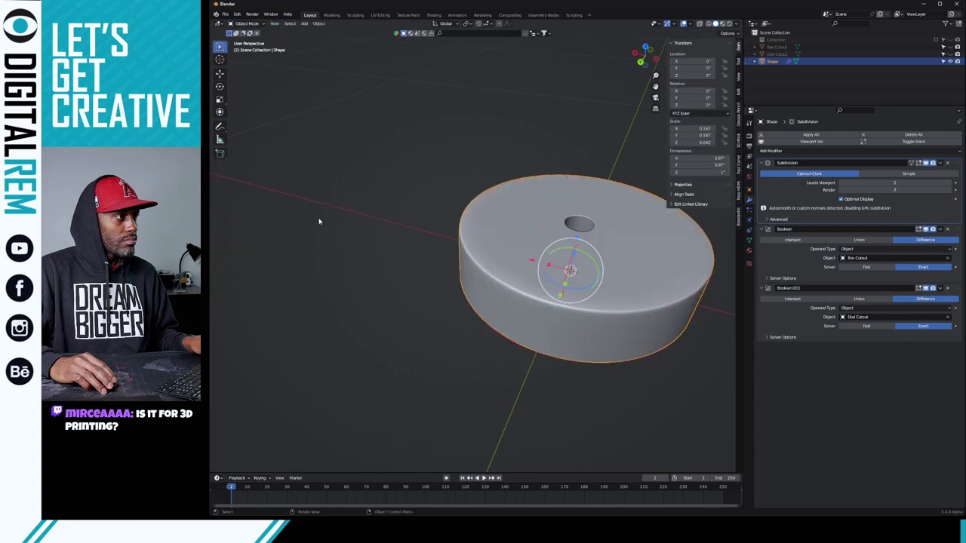
{"action": "left_click", "coordinate": [326, 223]}
{"action": "middle_click_drag", "start_coordinate": [329, 222], "coordinate": [536, 292]}
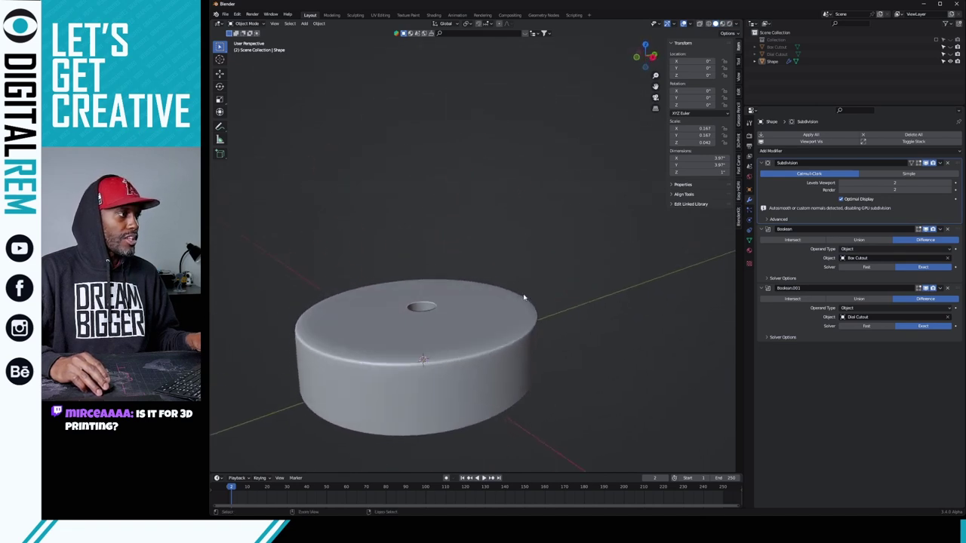
{"action": "left_click", "coordinate": [524, 298]}
- Select the knob's top outer edge loop in Edit Mode and add a Bevel modifier
{"action": "key", "text": "Tab"}
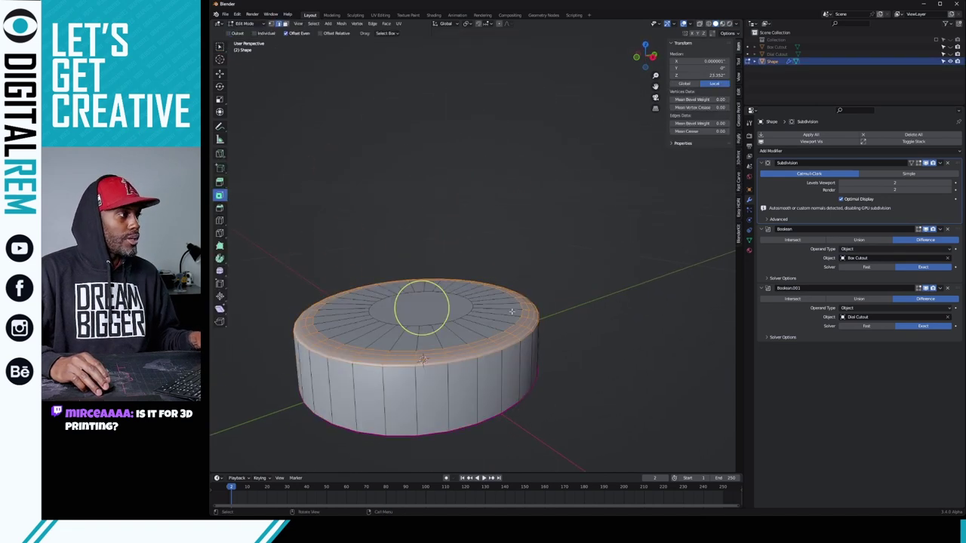
{"action": "left_click", "coordinate": [528, 312], "text": "alt"}
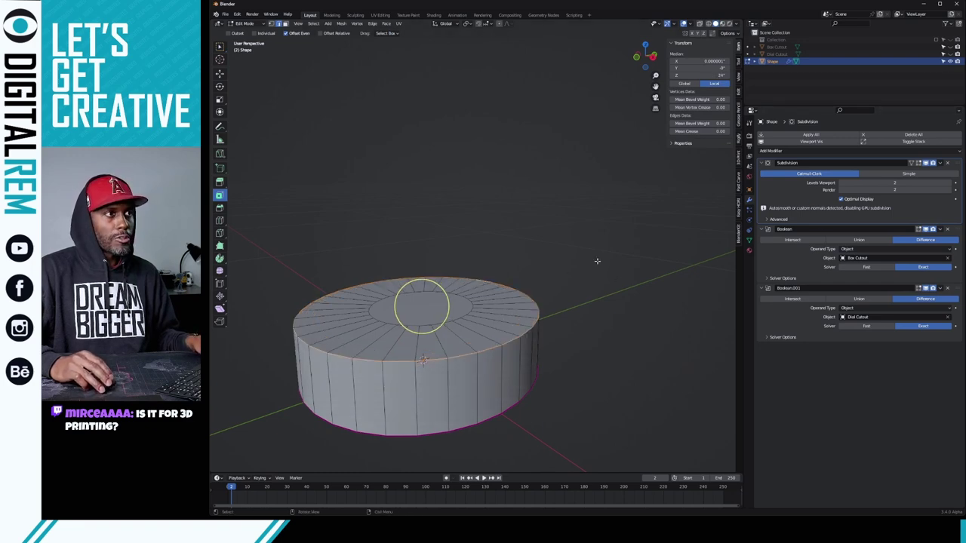
{"action": "left_click", "coordinate": [787, 151]}
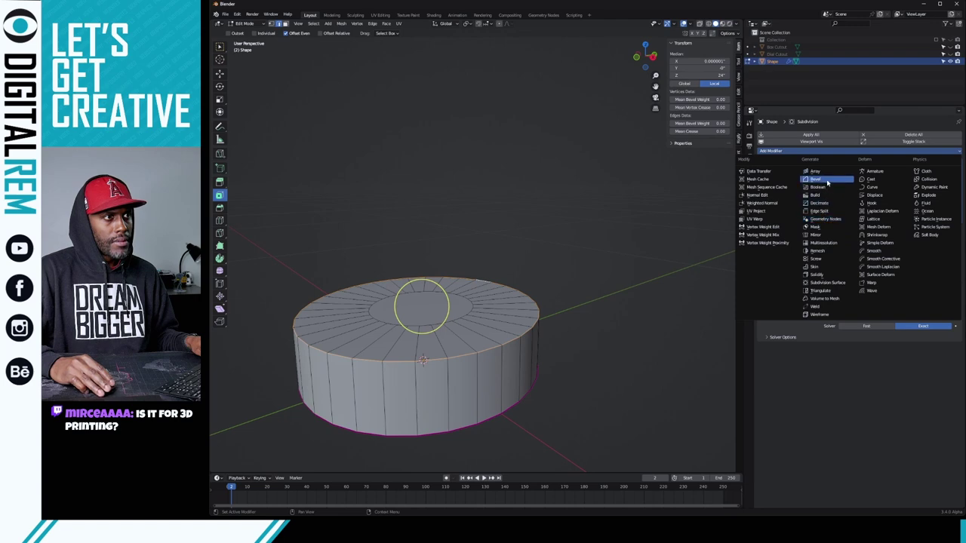
{"action": "left_click", "coordinate": [821, 179]}
{"action": "mouse_move", "coordinate": [523, 338]}
{"action": "middle_mouse_down"}
{"action": "mouse_move", "coordinate": [525, 329]}
{"action": "mouse_move", "coordinate": [507, 343]}
{"action": "middle_mouse_up"}
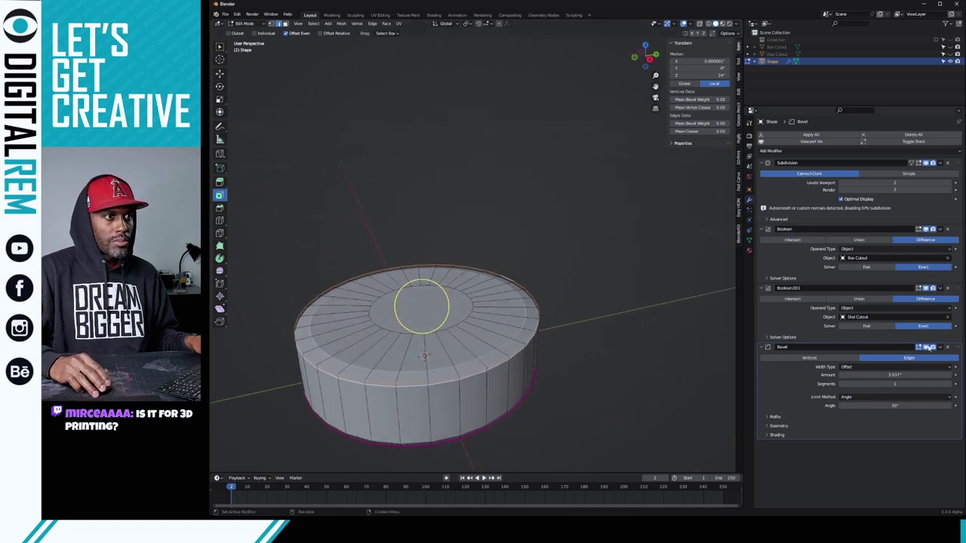
- Move the Bevel above Subdivision and set 4 segments, amount about 2.733, and Weight limit method
{"action": "left_click_drag", "start_coordinate": [958, 348], "coordinate": [943, 157]}
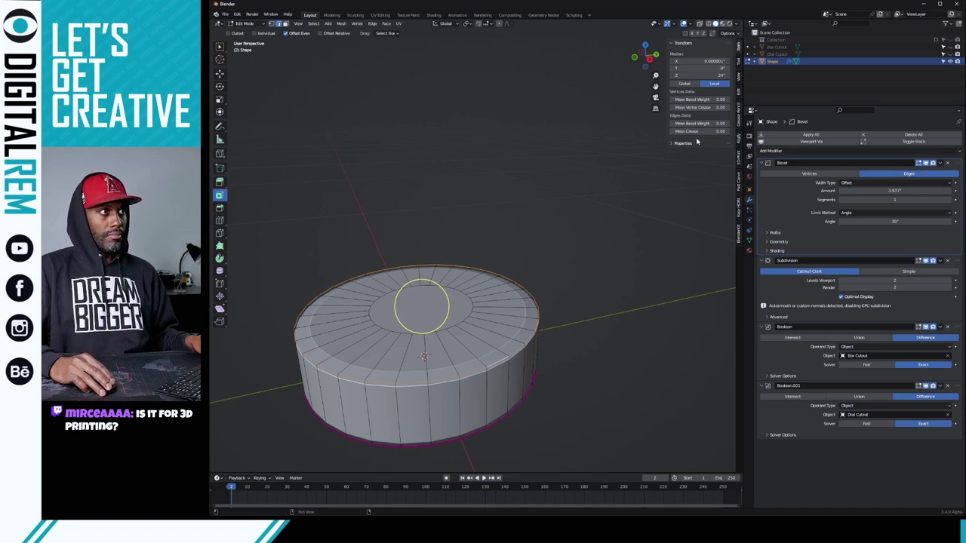
{"action": "left_click_drag", "start_coordinate": [700, 123], "coordinate": [723, 123]}
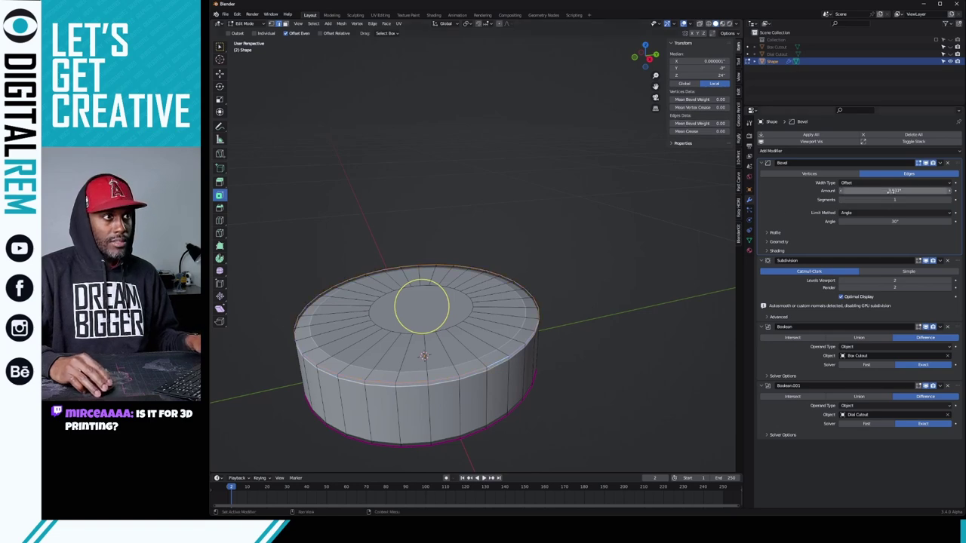
{"action": "left_click", "coordinate": [949, 200]}
{"action": "left_click", "coordinate": [951, 202]}
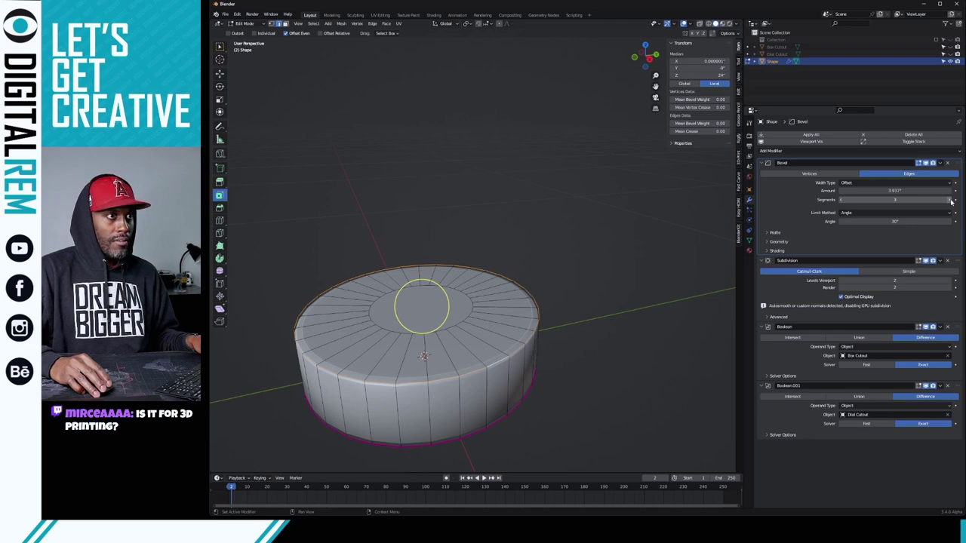
{"action": "middle_click_drag", "start_coordinate": [534, 300], "coordinate": [529, 269]}
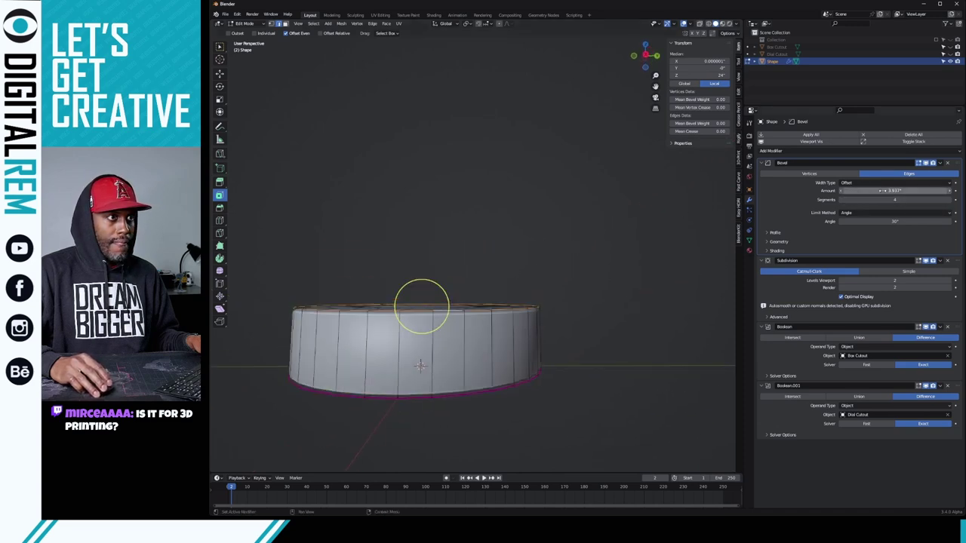
{"action": "left_click_drag", "start_coordinate": [881, 191], "coordinate": [888, 190]}
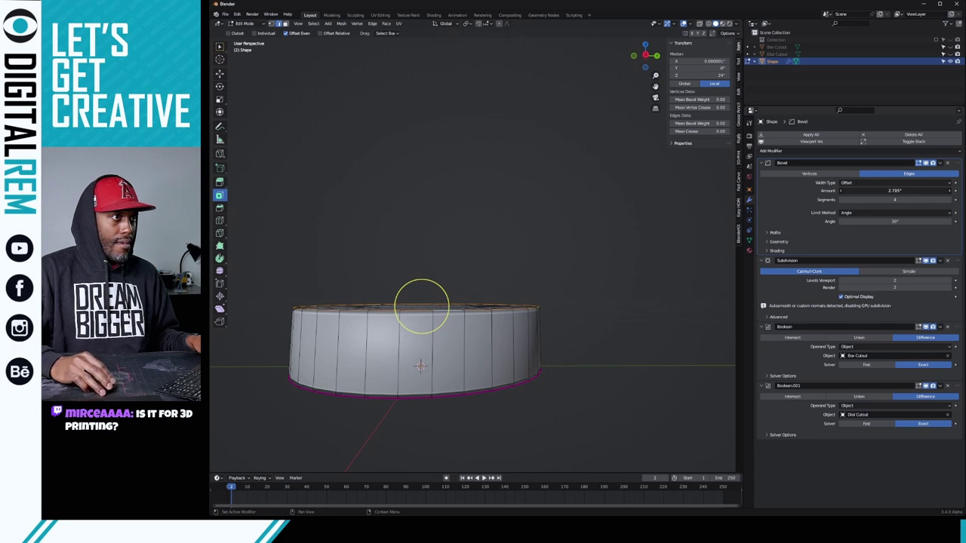
{"action": "left_click_drag", "start_coordinate": [888, 190], "coordinate": [892, 191]}
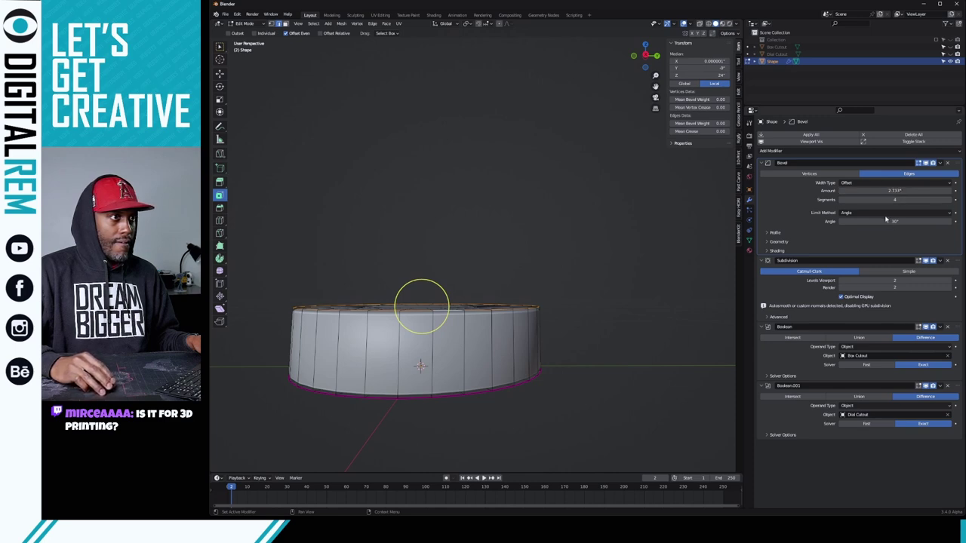
{"action": "left_click", "coordinate": [865, 214]}
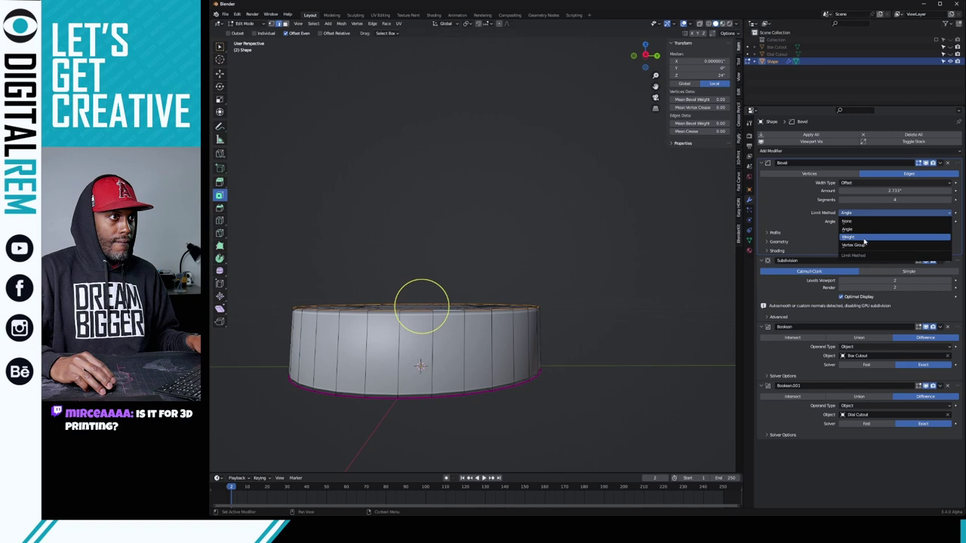
{"action": "left_click", "coordinate": [848, 237]}
{"action": "middle_click_drag", "start_coordinate": [596, 260], "coordinate": [538, 295]}
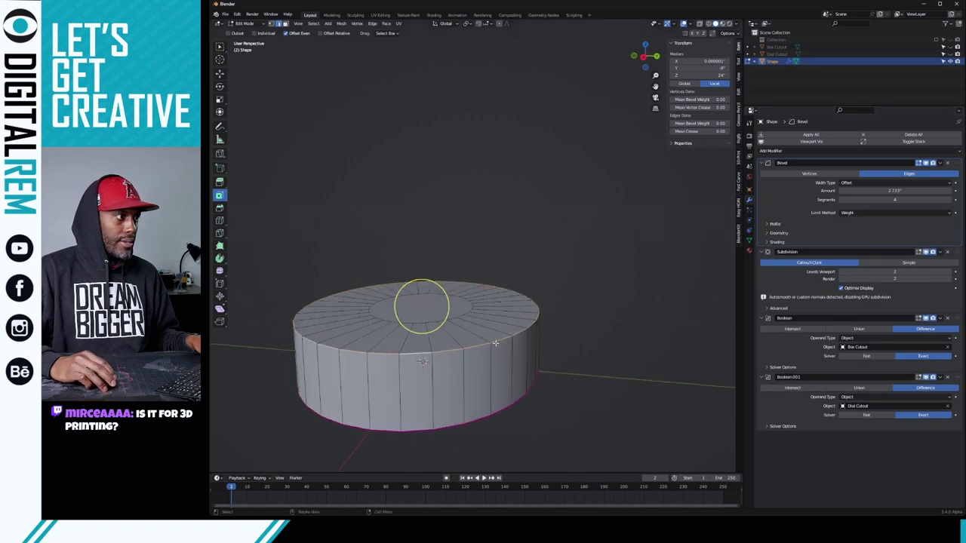
- Select the top rim edge loop and give it a bevel weight of 1.00
{"action": "left_click", "coordinate": [500, 340]}
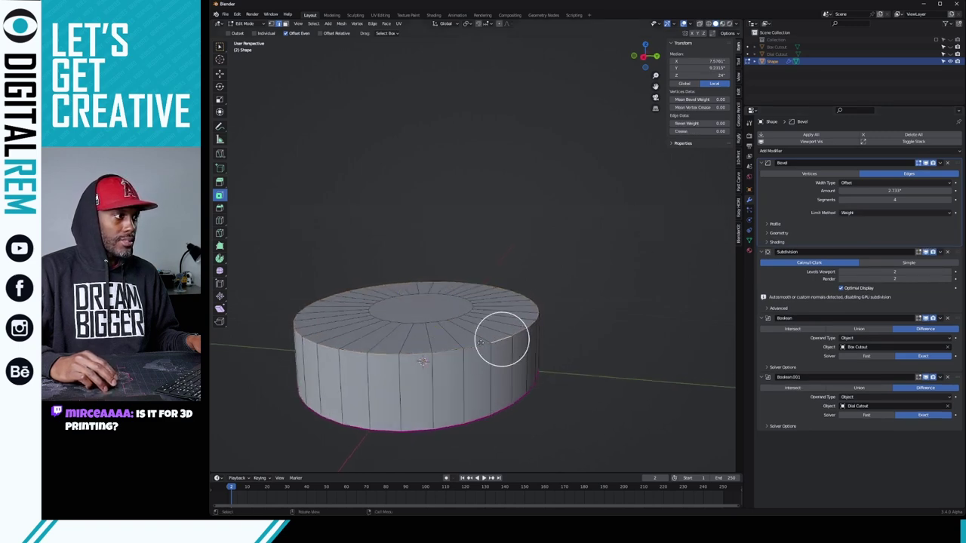
{"action": "left_click", "coordinate": [421, 305]}
{"action": "left_click", "coordinate": [698, 123]}
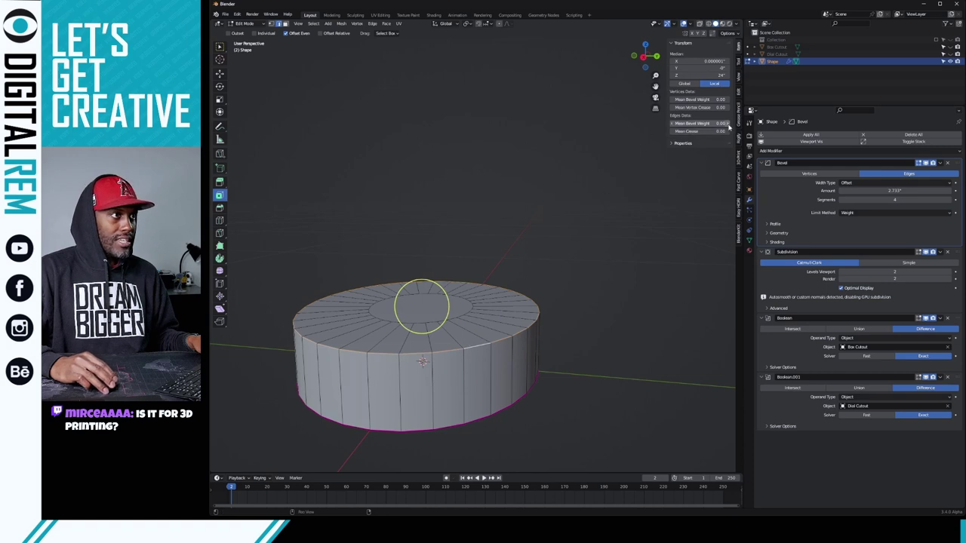
{"action": "type", "text": "1"}
{"action": "key", "text": "Return"}
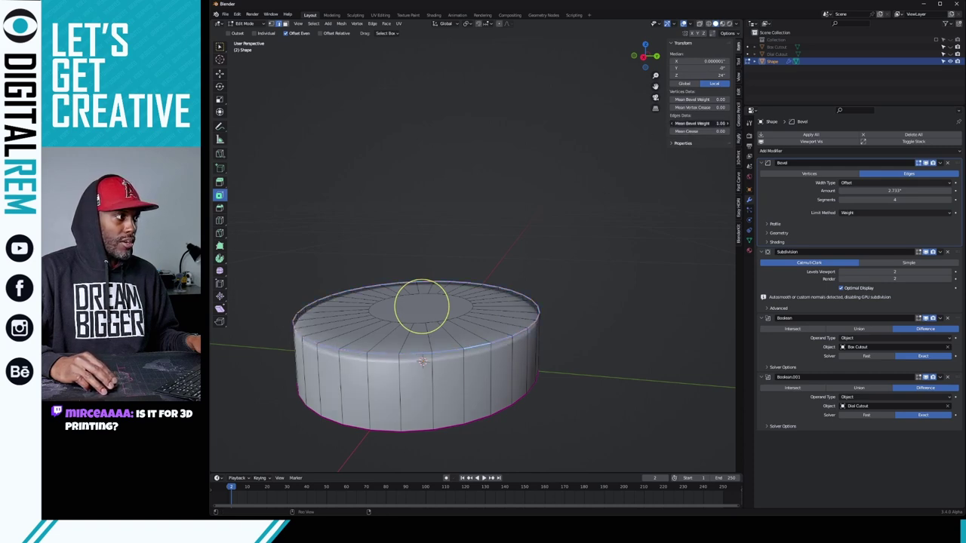
{"action": "middle_click_drag", "start_coordinate": [470, 211], "coordinate": [511, 205]}
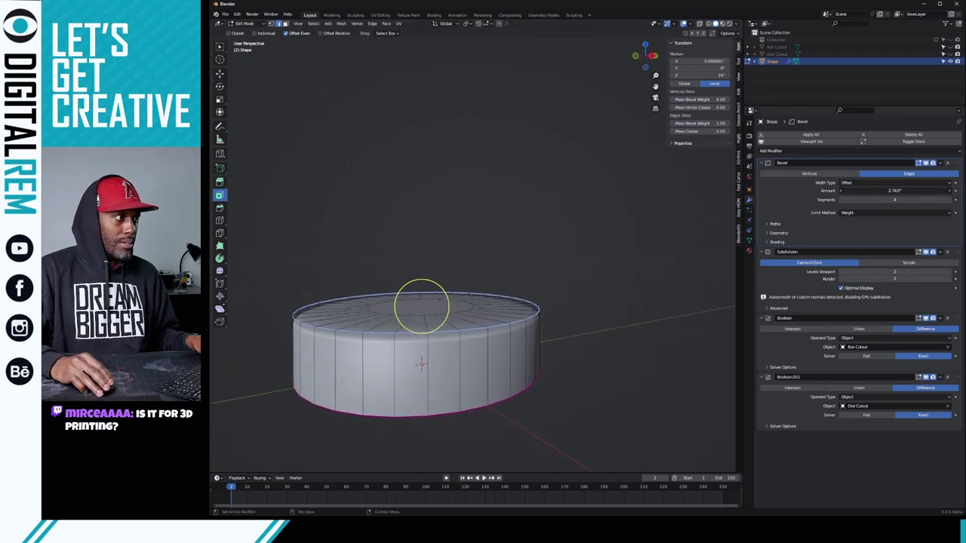
- Try the bevel amount up to about 6.11, then settle it at about 2.677
{"action": "left_click_drag", "start_coordinate": [894, 190], "coordinate": [960, 190]}
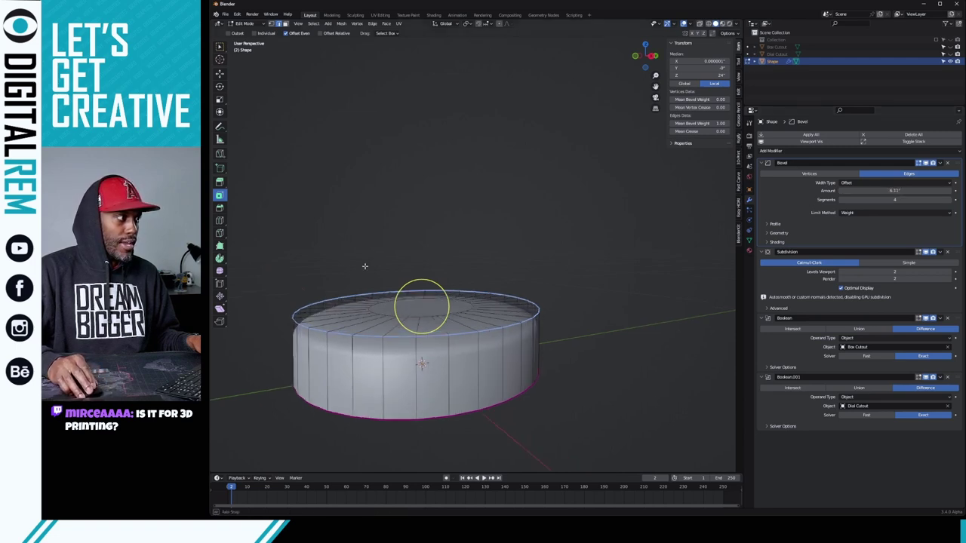
{"action": "middle_click_drag", "start_coordinate": [365, 270], "coordinate": [436, 252]}
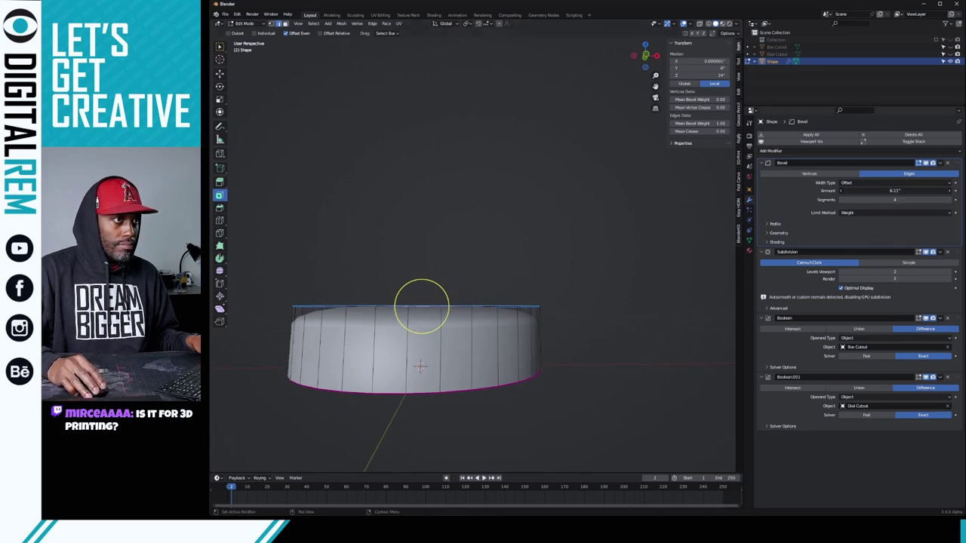
{"action": "left_click_drag", "start_coordinate": [894, 191], "coordinate": [851, 190]}
{"action": "middle_click_drag", "start_coordinate": [535, 273], "coordinate": [461, 280]}
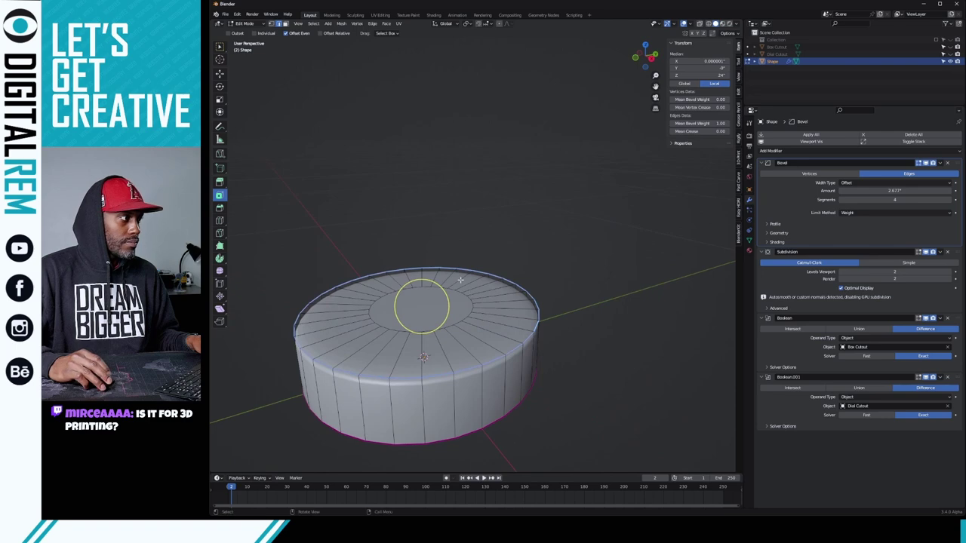
- Select the knob's top centre face and scale it up
{"action": "left_click", "coordinate": [371, 321]}
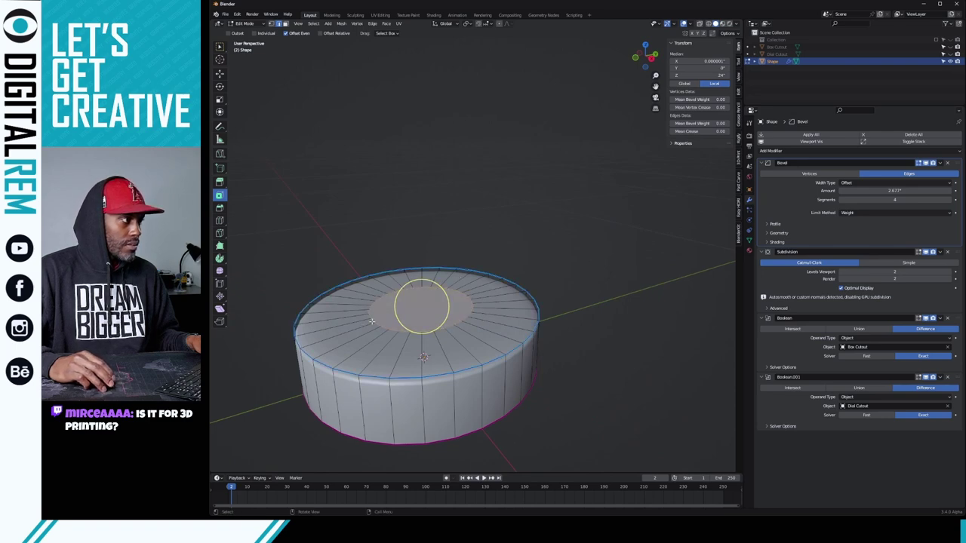
{"action": "key", "text": "s"}
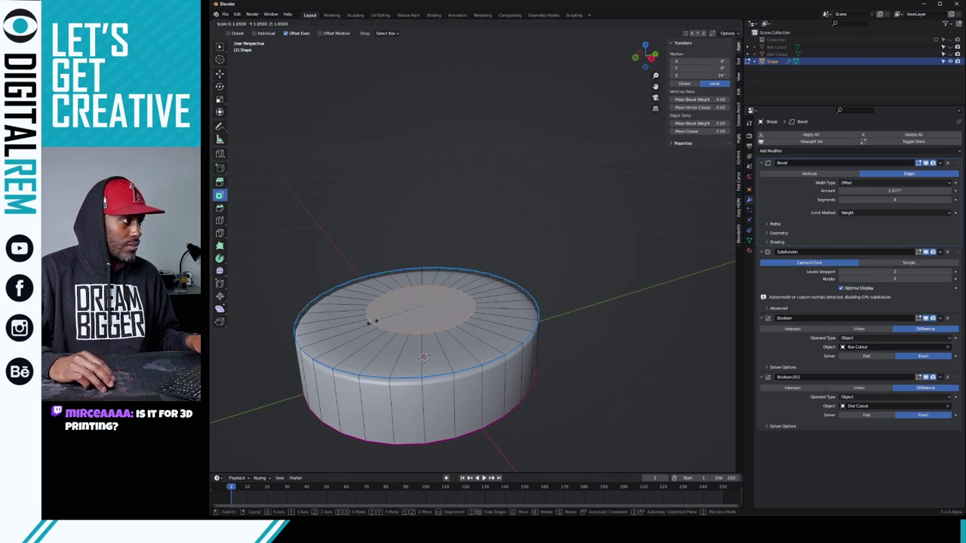
{"action": "left_click", "coordinate": [325, 337]}
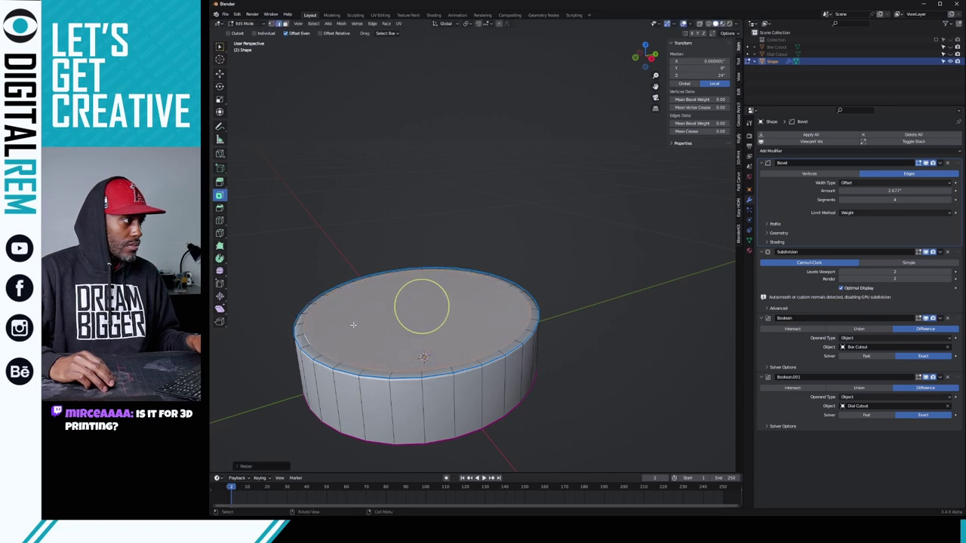
{"action": "middle_click_drag", "start_coordinate": [354, 325], "coordinate": [414, 335]}
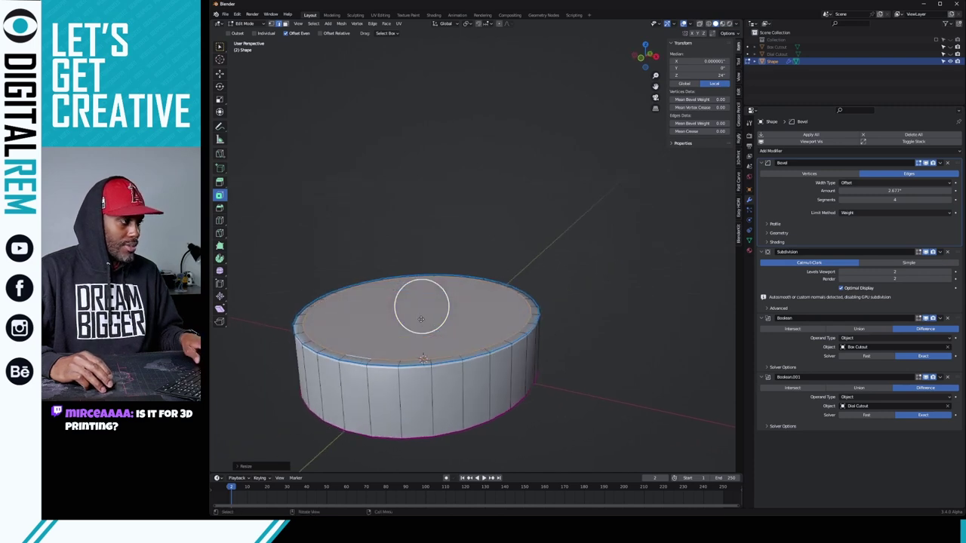
- Inset the top face to add a ring of faces, undoing a trial scale of the inner face
{"action": "key", "text": "i"}
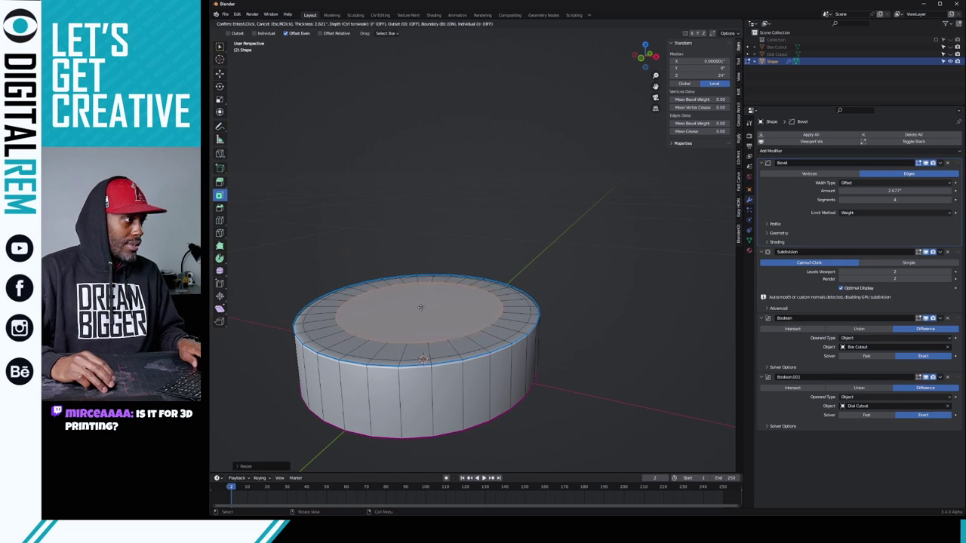
{"action": "left_click", "coordinate": [421, 308]}
{"action": "key", "text": "s"}
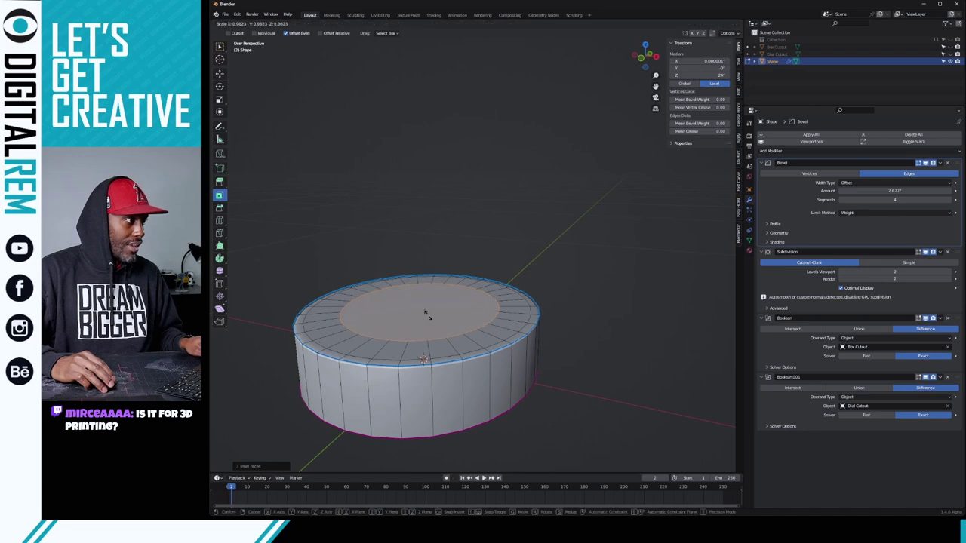
{"action": "left_click", "coordinate": [421, 309]}
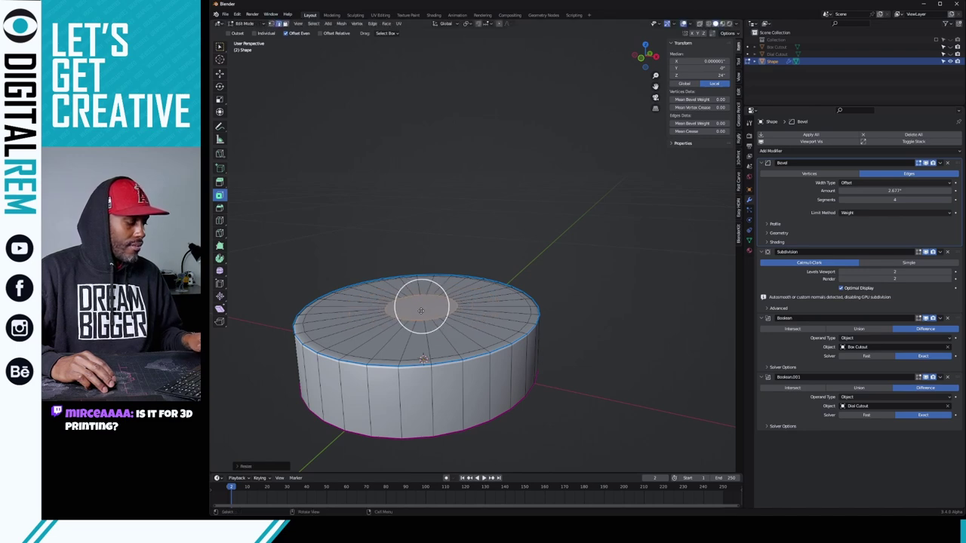
{"action": "key", "text": "ctrl+z"}
{"action": "middle_click_drag", "start_coordinate": [449, 309], "coordinate": [458, 302]}
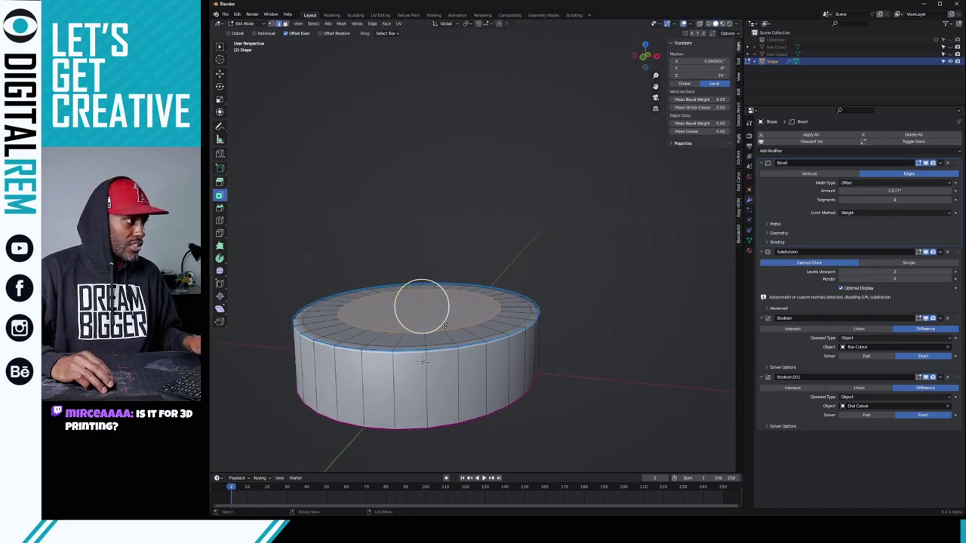
- Select the top rim loop and nudge the Bevel modifier amount higher
{"action": "scroll", "coordinate": [449, 343], "scroll_direction": "up", "scroll_amount": 2}
{"action": "left_click", "coordinate": [451, 353], "text": "alt"}
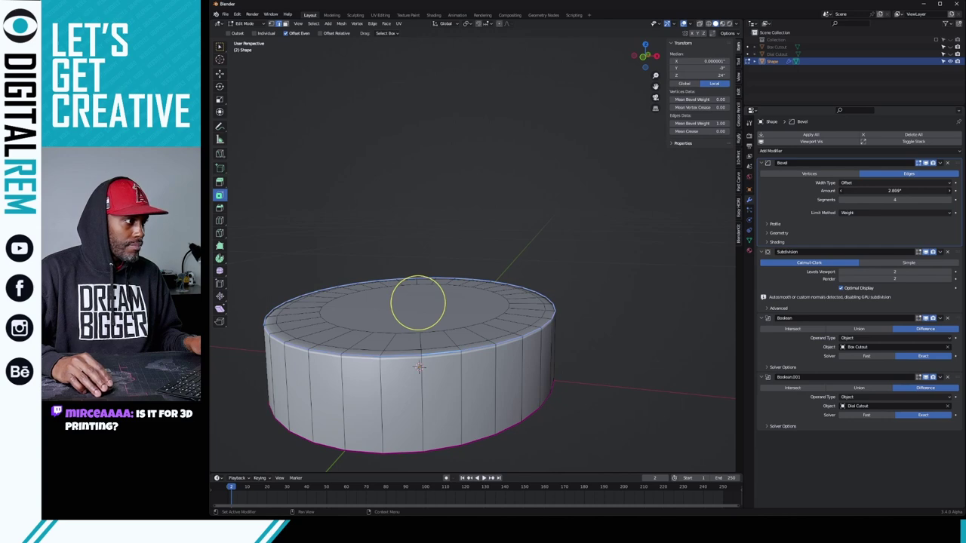
{"action": "left_click_drag", "start_coordinate": [895, 190], "coordinate": [913, 190]}
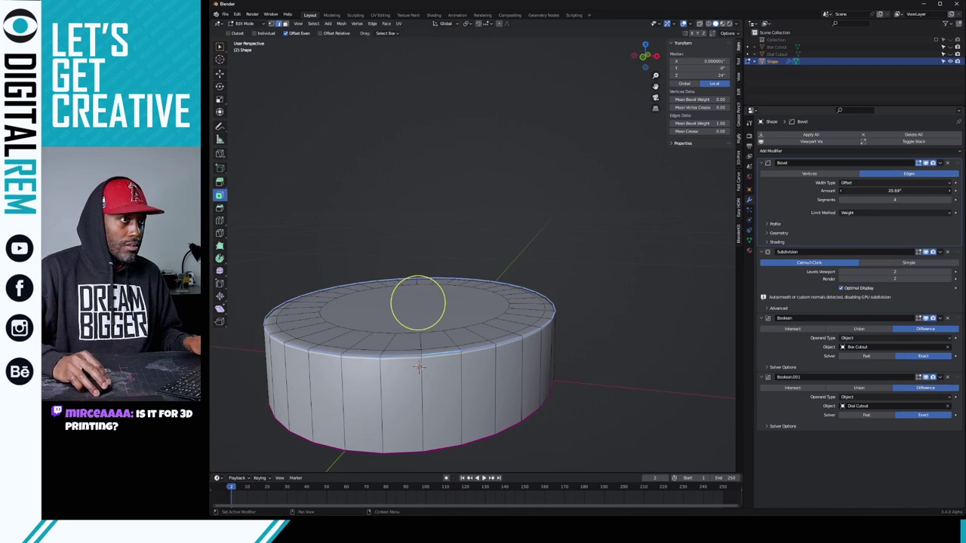
{"action": "mouse_move", "coordinate": [894, 190]}
{"action": "left_mouse_down"}
{"action": "mouse_move", "coordinate": [906, 190]}
{"action": "mouse_move", "coordinate": [891, 190]}
{"action": "left_mouse_up"}
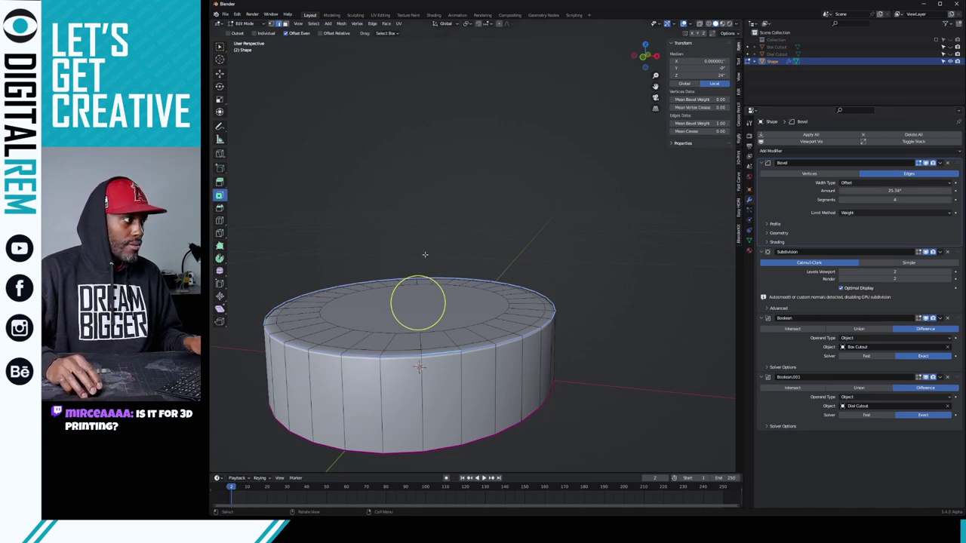
- Scale the edge loop around the top rim slightly inward
{"action": "left_click", "coordinate": [406, 349], "text": "alt"}
{"action": "key", "text": "s"}
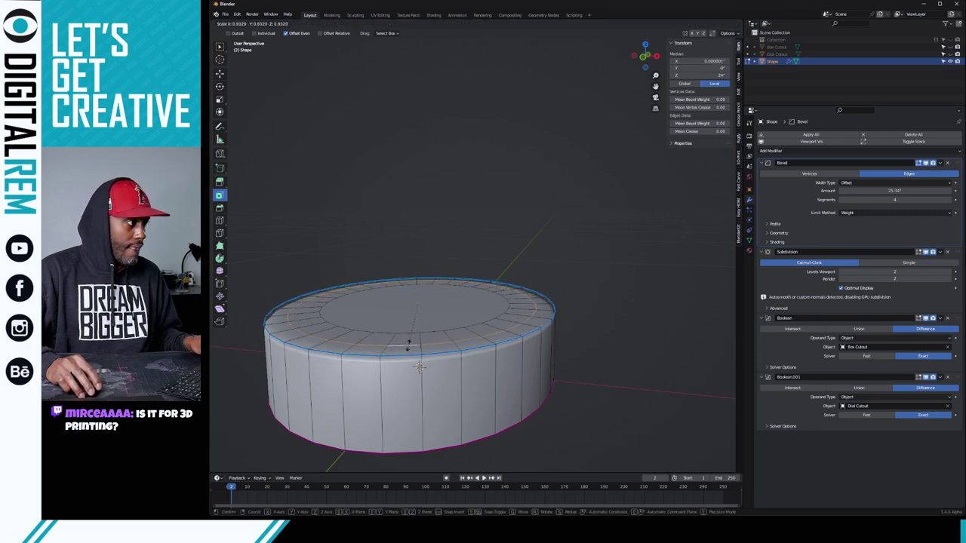
{"action": "left_click", "coordinate": [408, 344]}
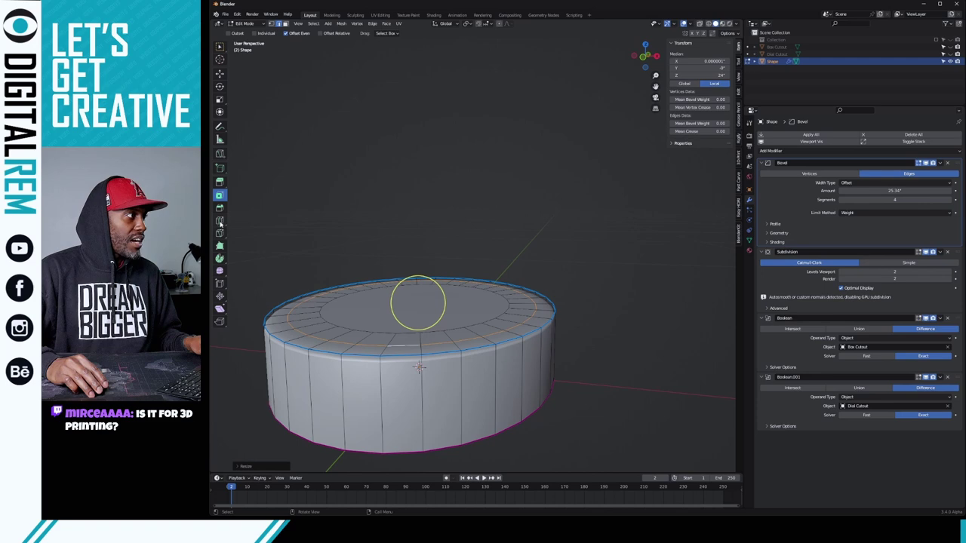
{"action": "left_click", "coordinate": [220, 220]}
- Cut a horizontal loop around the cylinder's side and set the bevel to Absolute width, amount 2.041
{"action": "left_click_drag", "start_coordinate": [333, 366], "coordinate": [334, 344]}
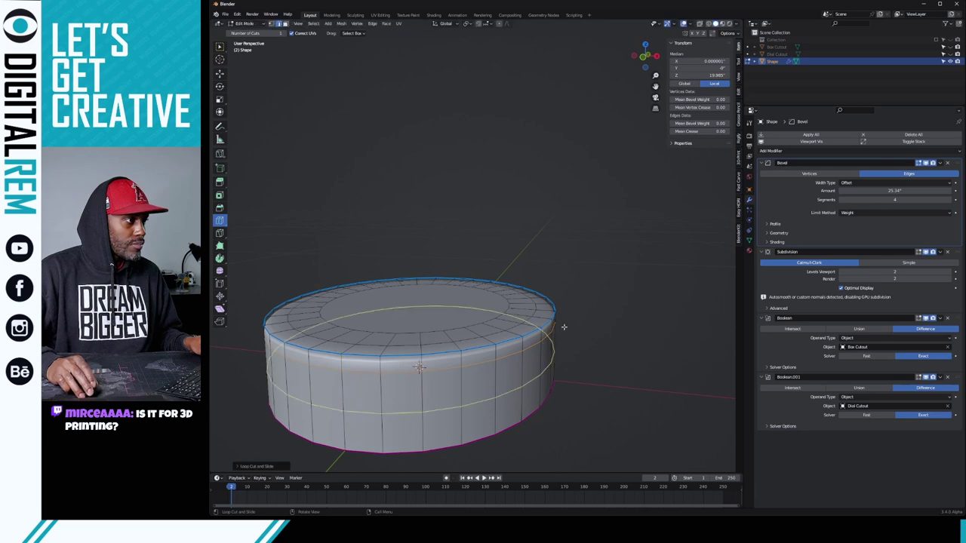
{"action": "middle_click_drag", "start_coordinate": [556, 324], "coordinate": [501, 254]}
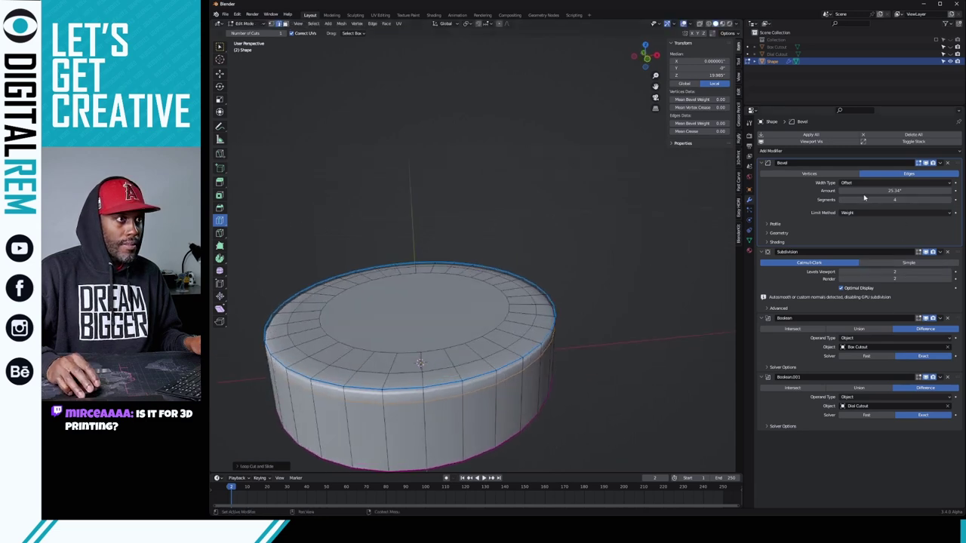
{"action": "left_click_drag", "start_coordinate": [894, 190], "coordinate": [894, 190]}
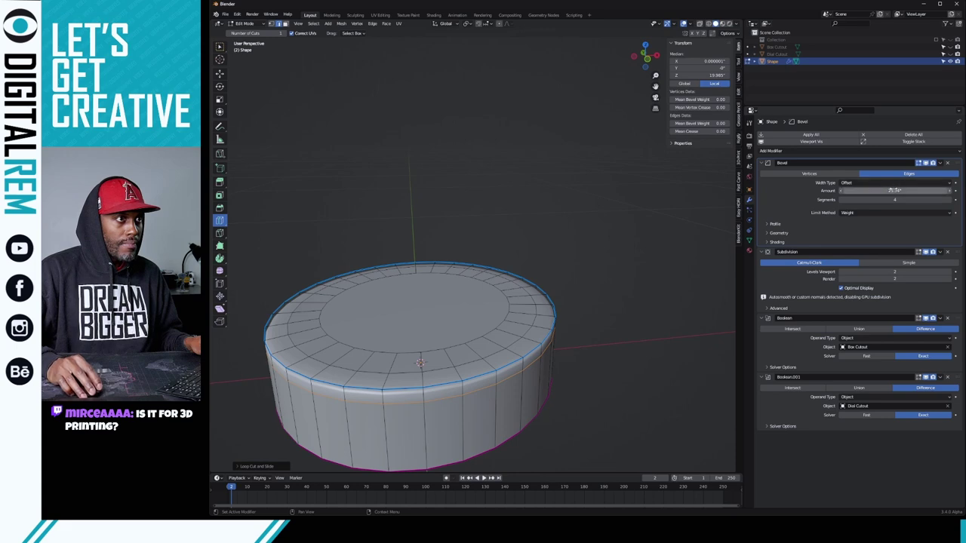
{"action": "left_click", "coordinate": [887, 182]}
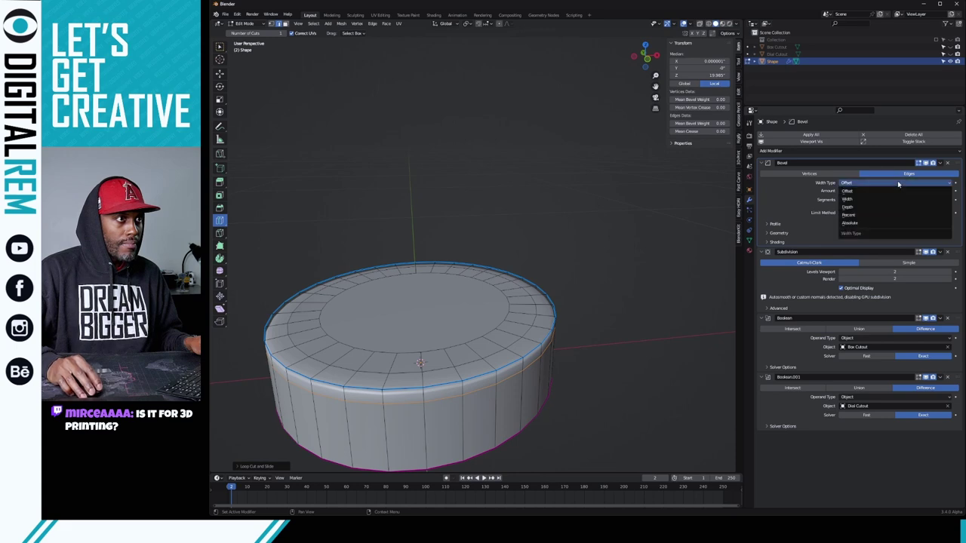
{"action": "left_click", "coordinate": [864, 224]}
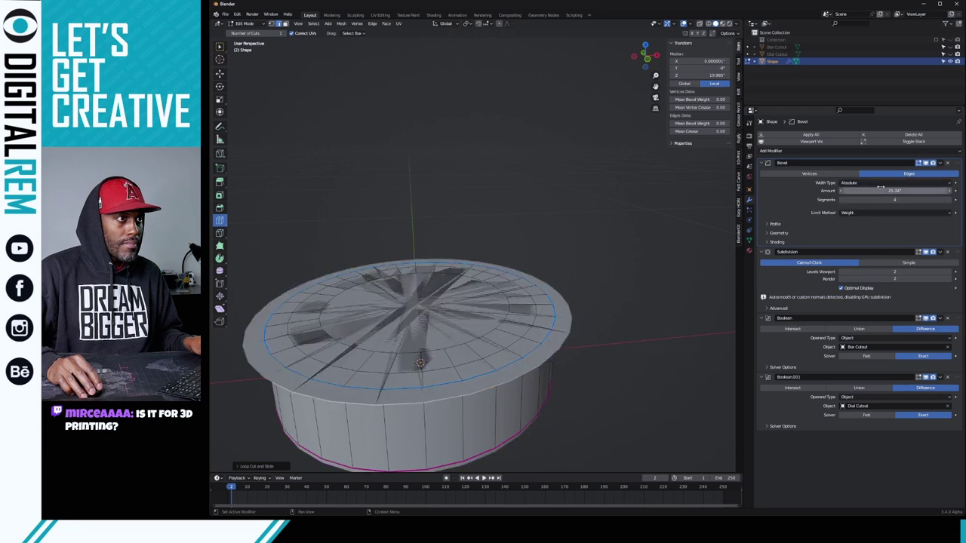
{"action": "left_click_drag", "start_coordinate": [893, 191], "coordinate": [871, 191]}
{"action": "middle_click_drag", "start_coordinate": [465, 264], "coordinate": [442, 246]}
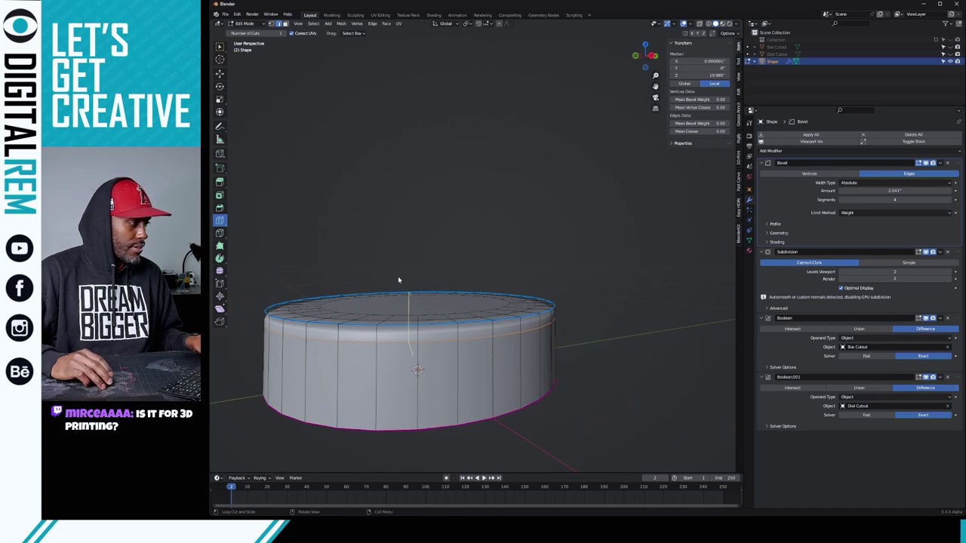
- Toggle between Object and Edit Mode to check the bevelled knob's top from several angles
{"action": "key", "text": "ctrl+Tab"}
{"action": "left_click", "coordinate": [347, 278]}
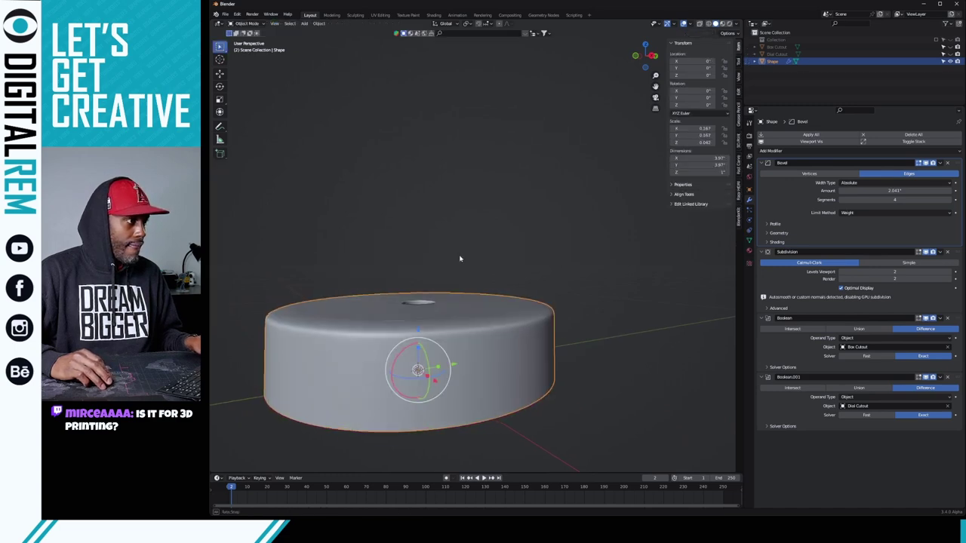
{"action": "middle_click_drag", "start_coordinate": [461, 259], "coordinate": [536, 275]}
{"action": "key", "text": "ctrl+Tab"}
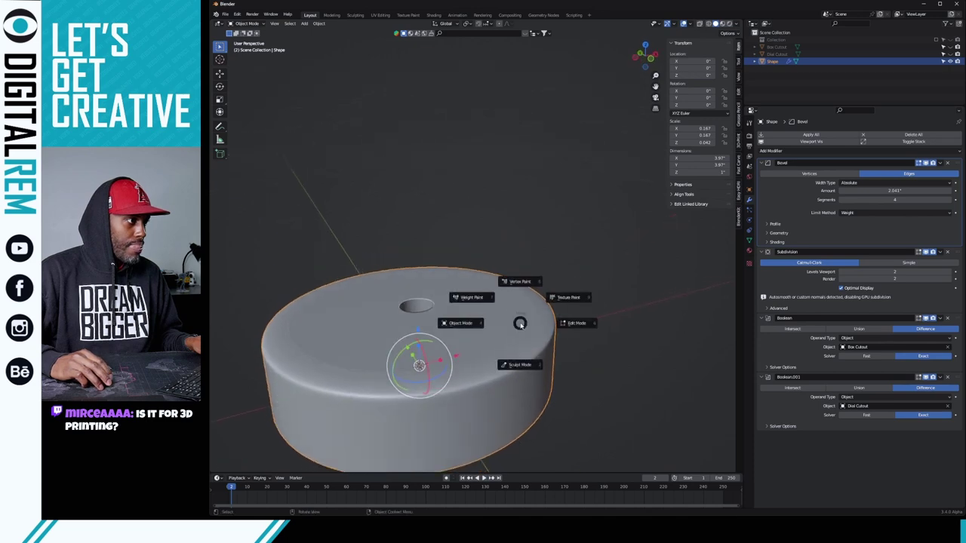
{"action": "left_click", "coordinate": [530, 323]}
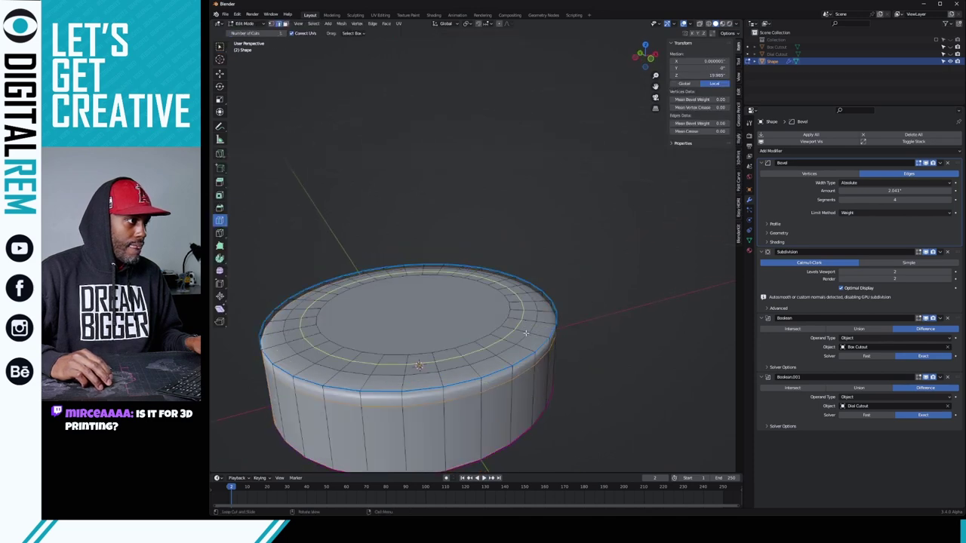
{"action": "key", "text": "ctrl+Tab"}
{"action": "left_click", "coordinate": [447, 291]}
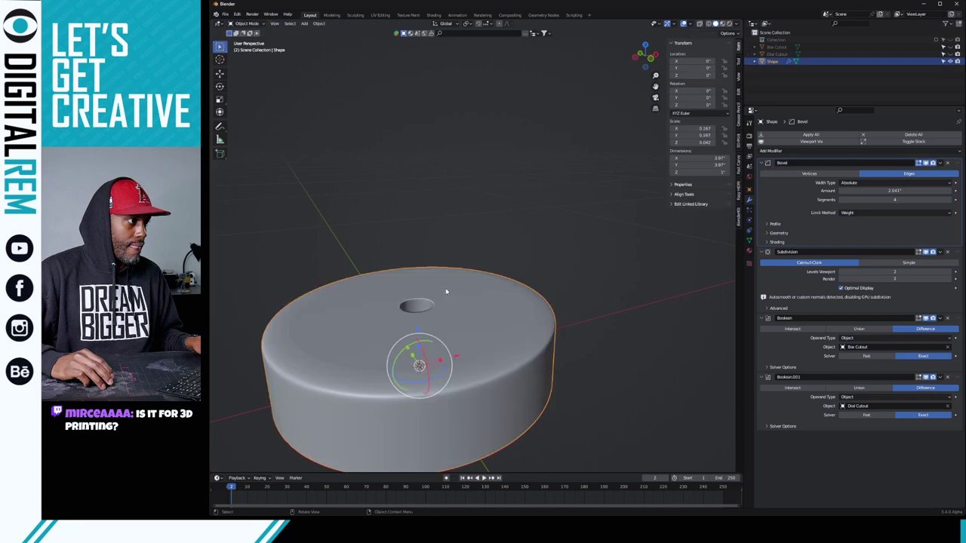
{"action": "key", "text": "ctrl+Tab"}
{"action": "left_click", "coordinate": [537, 311]}
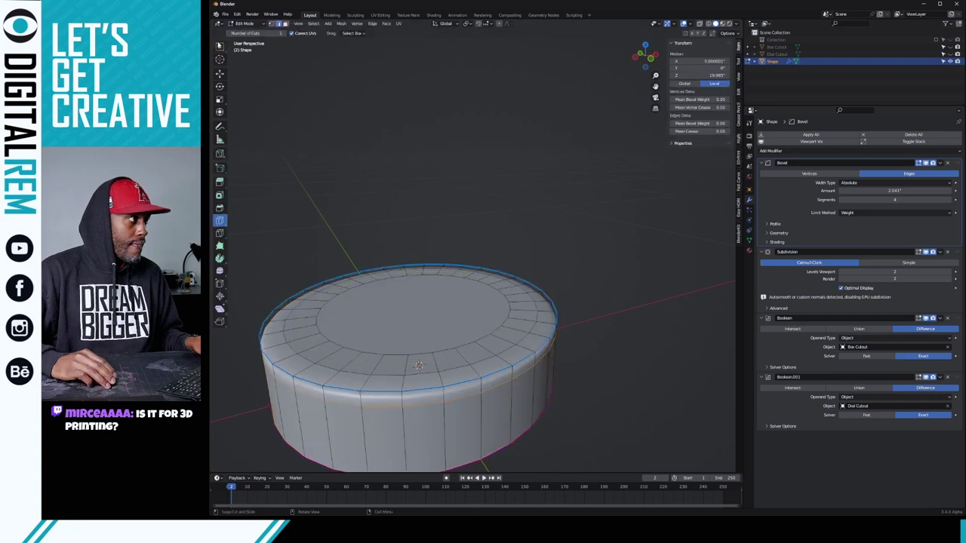
- Select the top face's inner ring loop and view its edge options before leaving Edit Mode
{"action": "key", "text": "w"}
{"action": "left_click", "coordinate": [525, 336], "text": "alt"}
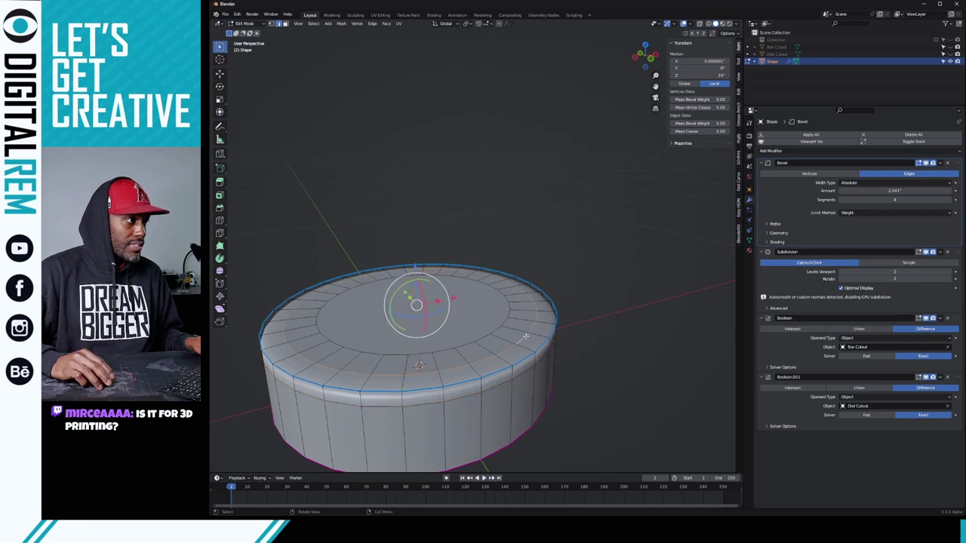
{"action": "right_click", "coordinate": [521, 339]}
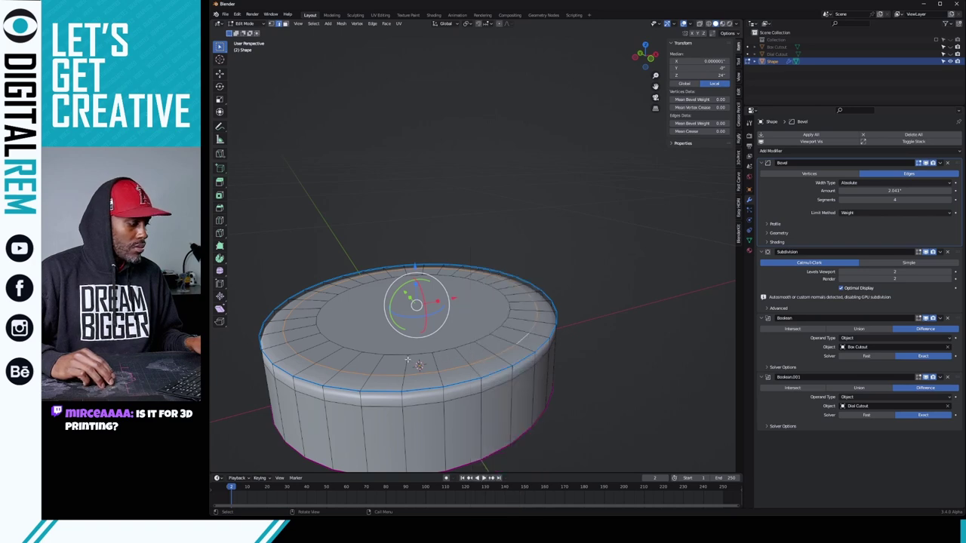
{"action": "key", "text": "ctrl+Tab"}
- Apply Shade Smooth and then Shade Auto Smooth to the Shape disc in Object Mode
{"action": "left_click", "coordinate": [365, 360]}
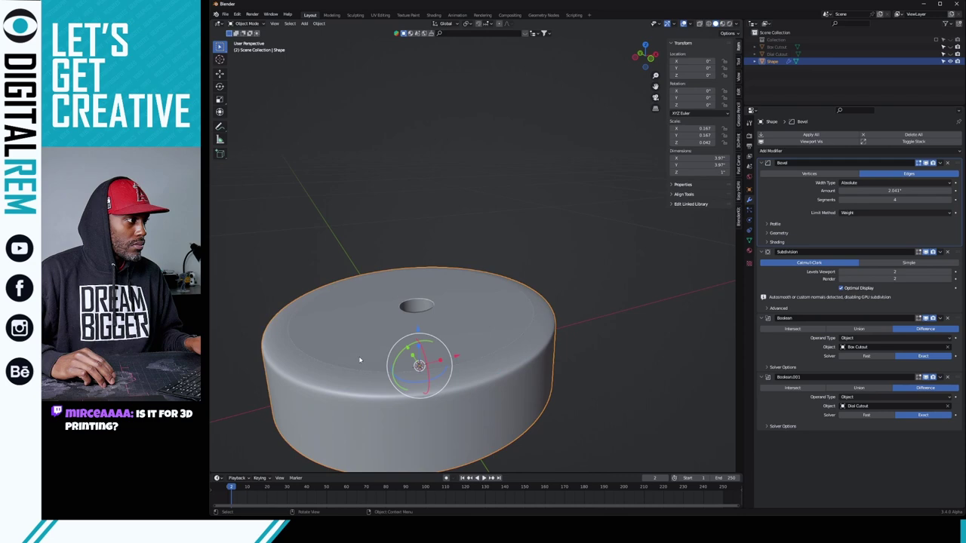
{"action": "right_click", "coordinate": [369, 357]}
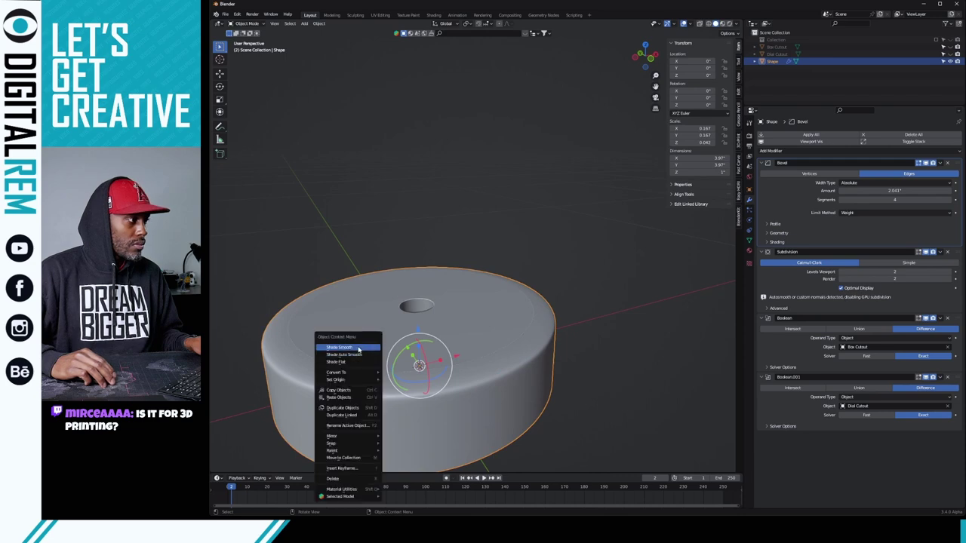
{"action": "left_click", "coordinate": [359, 348]}
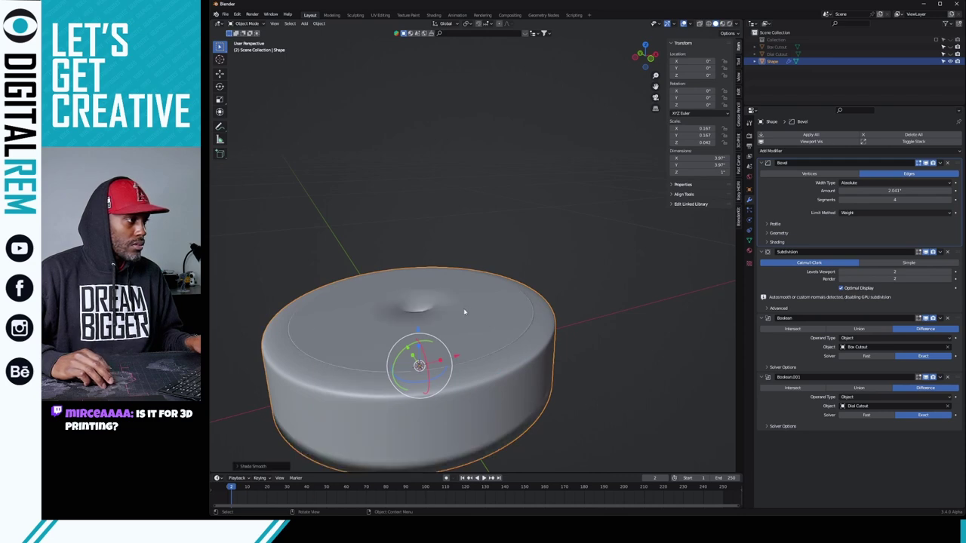
{"action": "middle_click_drag", "start_coordinate": [464, 312], "coordinate": [485, 348]}
{"action": "right_click", "coordinate": [485, 348]}
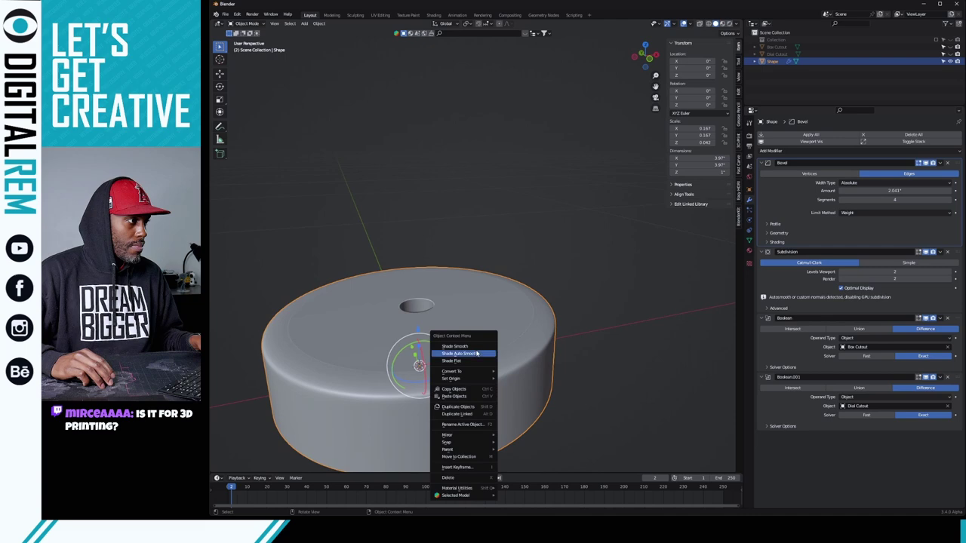
{"action": "left_click", "coordinate": [477, 354]}
{"action": "middle_click_drag", "start_coordinate": [494, 338], "coordinate": [569, 330]}
{"action": "left_click", "coordinate": [543, 340]}
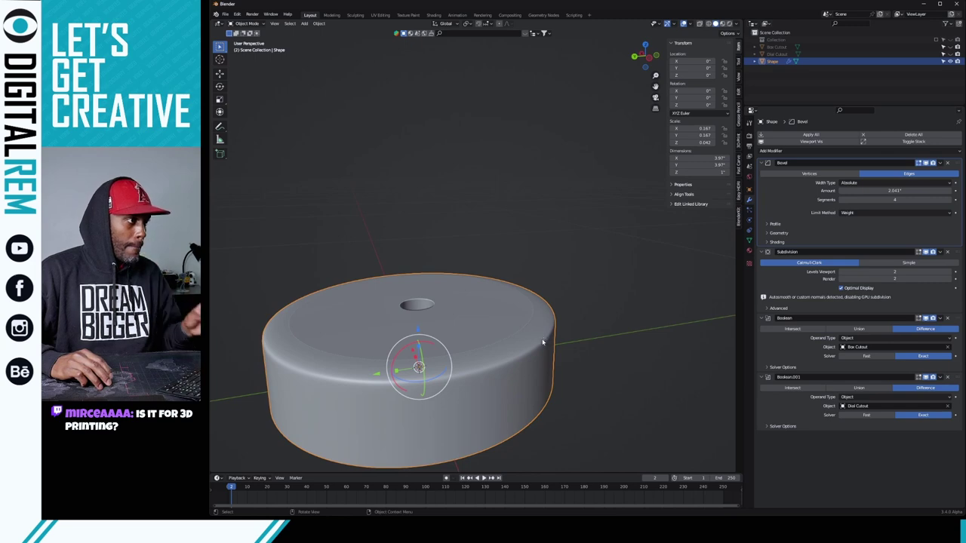
- Lower the selected top edge loop to Z 19.965 and raise its bevel weight
{"action": "key", "text": "ctrl+Tab"}
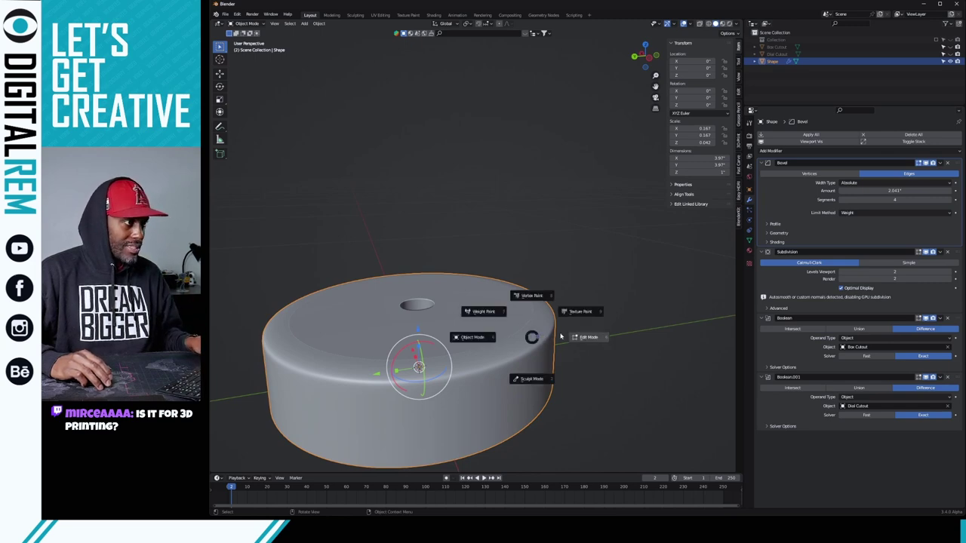
{"action": "left_click", "coordinate": [539, 352]}
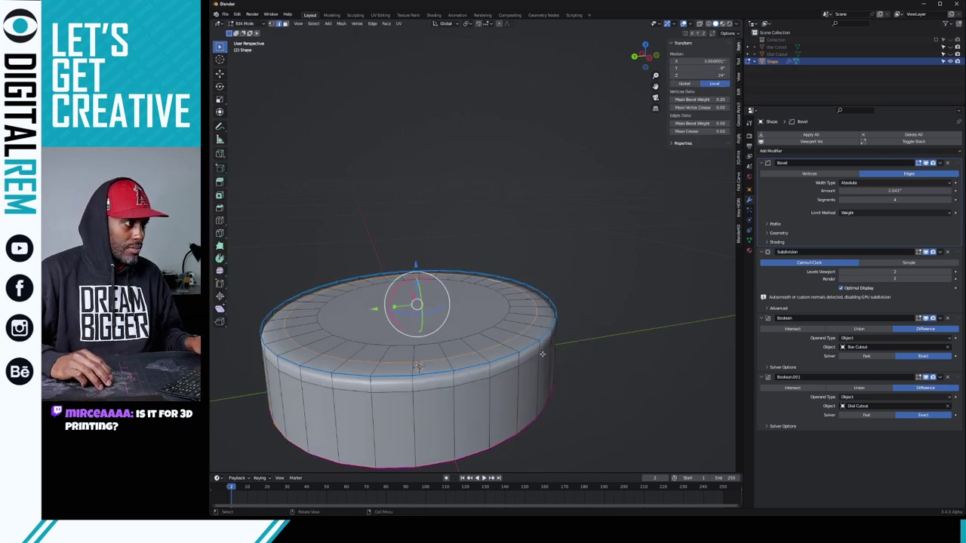
{"action": "key", "text": "g"}
{"action": "key", "text": "z"}
{"action": "left_click", "coordinate": [546, 345]}
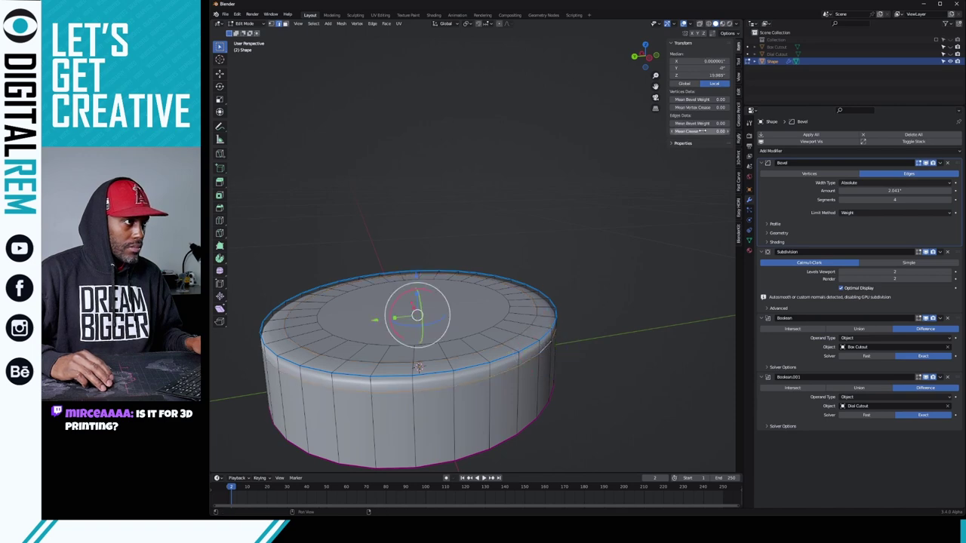
{"action": "left_click_drag", "start_coordinate": [714, 131], "coordinate": [714, 130]}
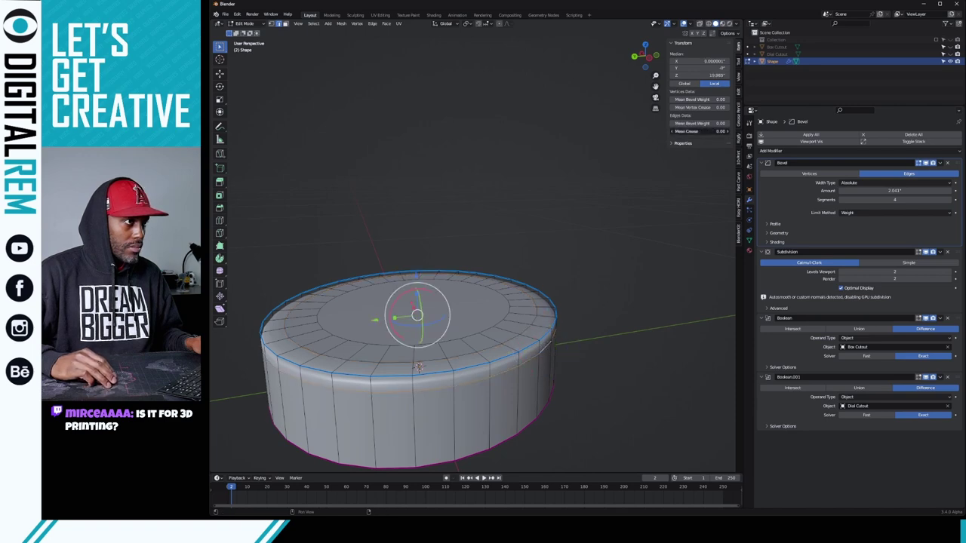
{"action": "left_click_drag", "start_coordinate": [714, 123], "coordinate": [729, 123]}
- Review the knob in Object Mode from a low side-on angle
{"action": "key", "text": "ctrl+Tab"}
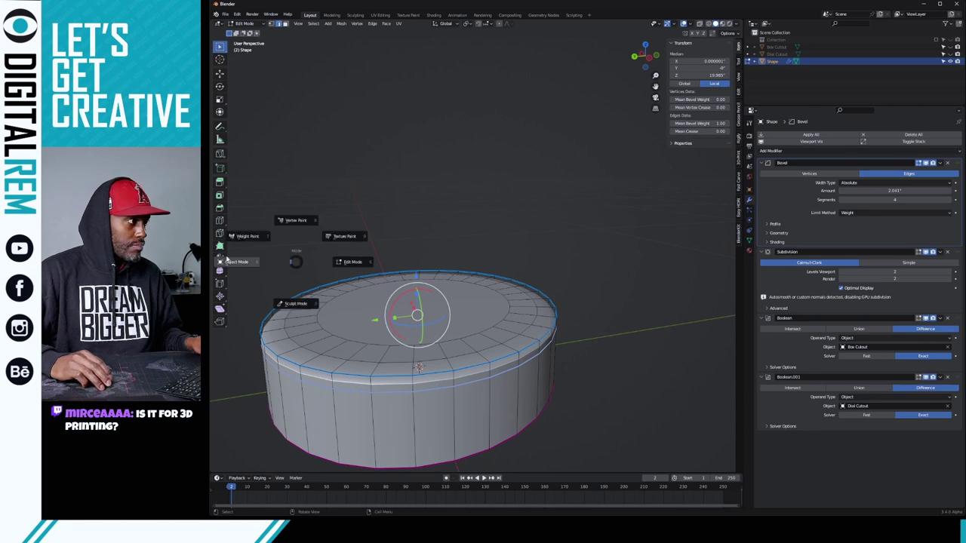
{"action": "left_click", "coordinate": [281, 249]}
{"action": "middle_click_drag", "start_coordinate": [341, 219], "coordinate": [597, 241]}
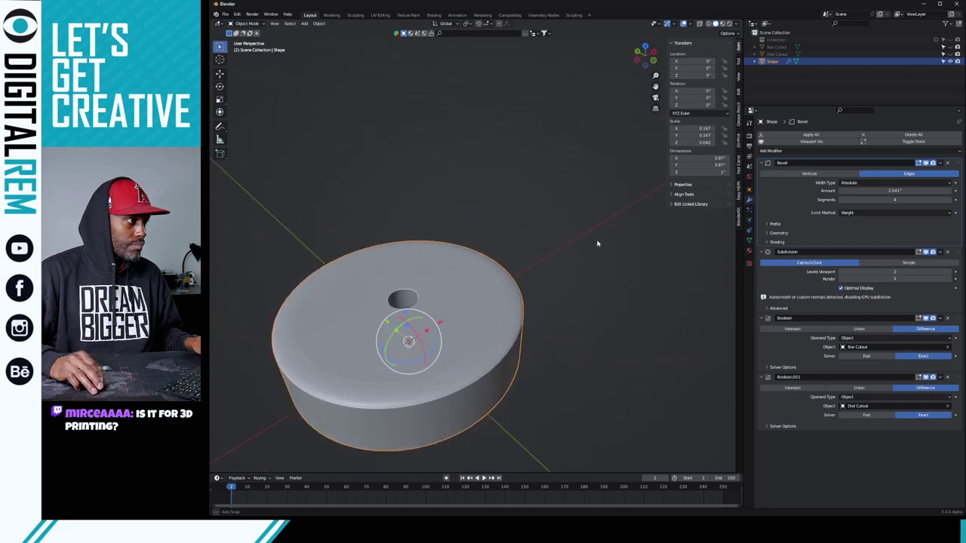
{"action": "middle_click_drag", "start_coordinate": [451, 250], "coordinate": [492, 297]}
- Dissolve a different edge loop on the cylinder's top in Edit Mode
{"action": "key", "text": "ctrl+Tab"}
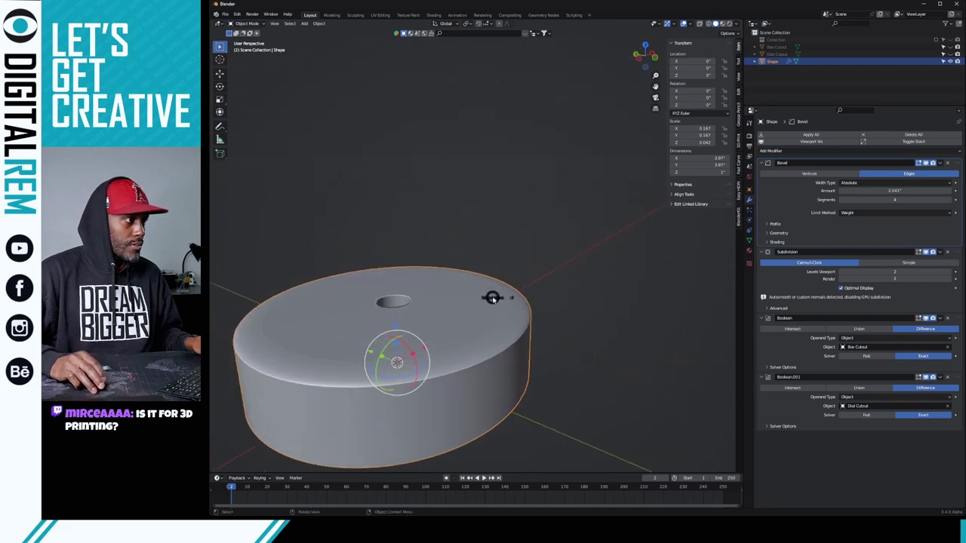
{"action": "left_click", "coordinate": [527, 300]}
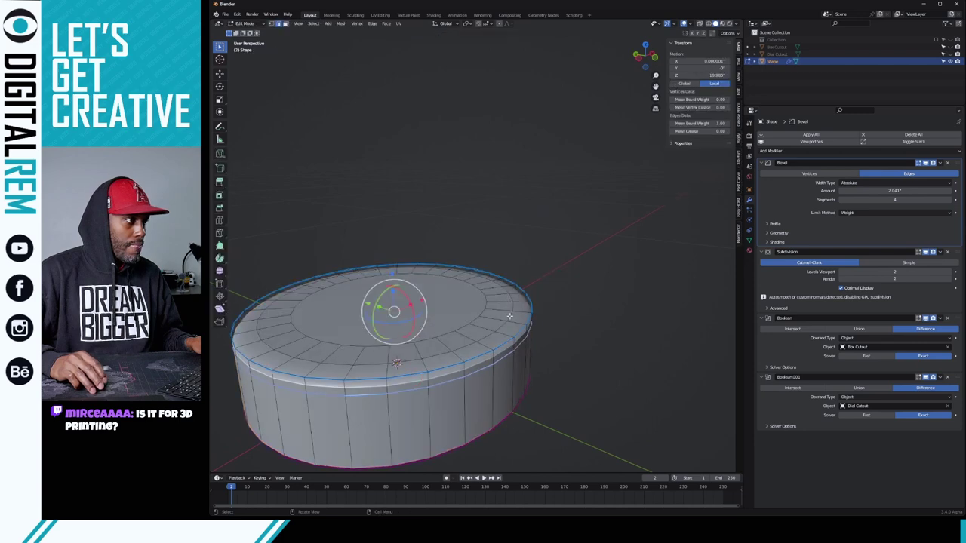
{"action": "left_click", "coordinate": [510, 315], "text": "alt"}
{"action": "key", "text": "x"}
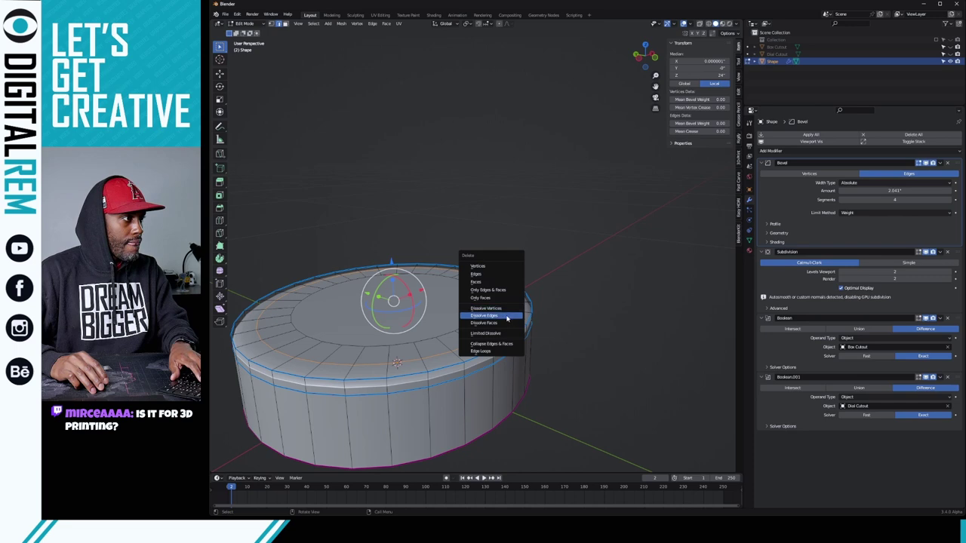
{"action": "left_click", "coordinate": [507, 319]}
- Orbit around the cylinder and select its inner top face in Edit Mode
{"action": "key", "text": "ctrl+Tab"}
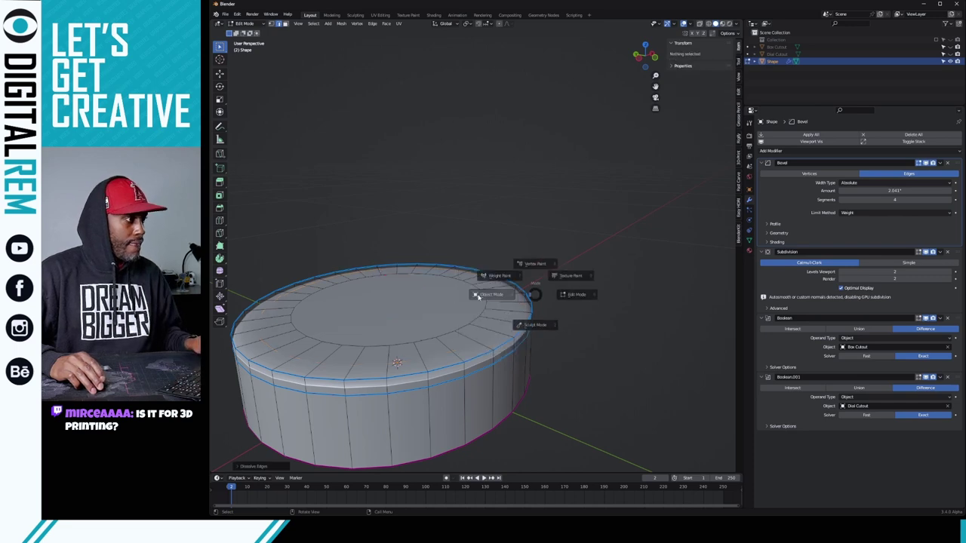
{"action": "left_click", "coordinate": [517, 279]}
{"action": "middle_click_drag", "start_coordinate": [517, 279], "coordinate": [337, 315]}
{"action": "key", "text": "Tab"}
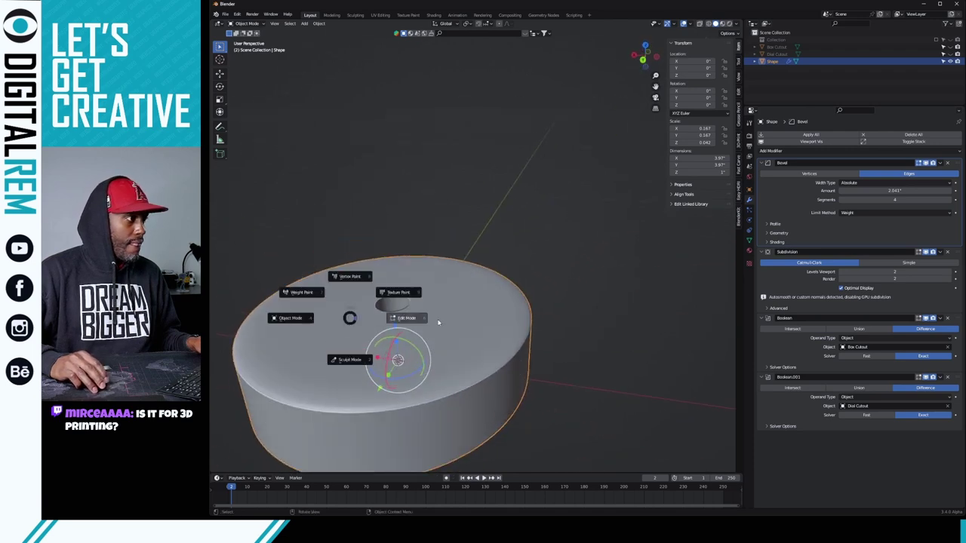
{"action": "left_click", "coordinate": [385, 316]}
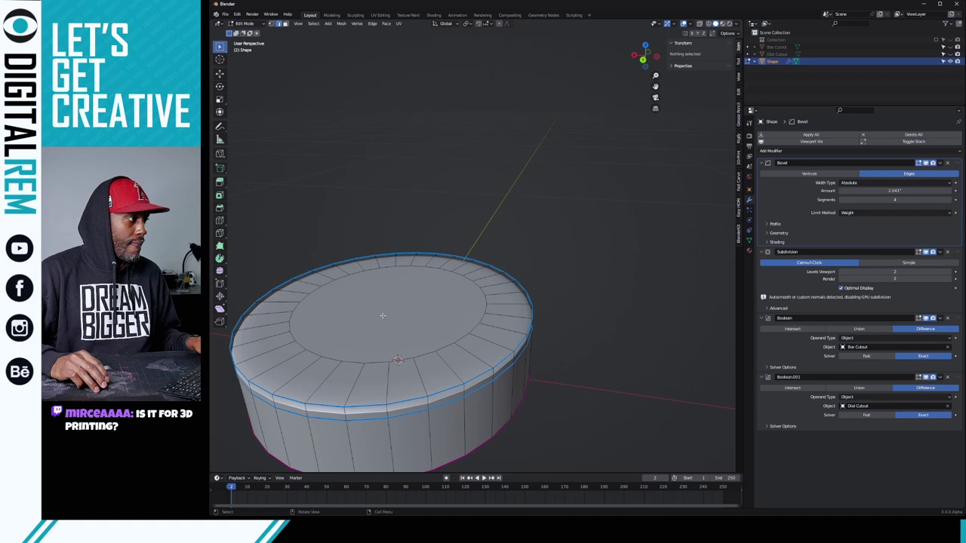
{"action": "left_click", "coordinate": [377, 363]}
{"action": "left_click", "coordinate": [376, 363]}
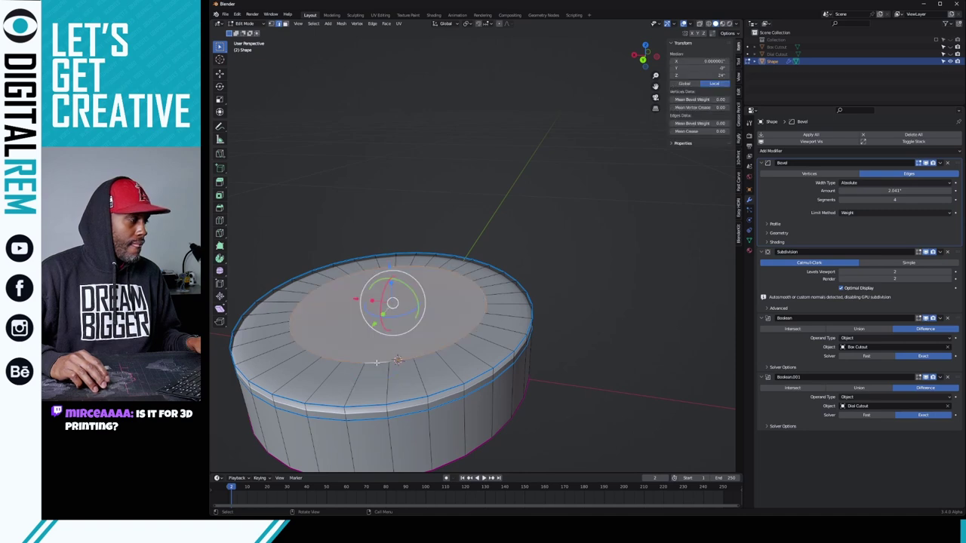
- Inset the inner top face and begin scaling it down toward about 0.2
{"action": "key", "text": "i"}
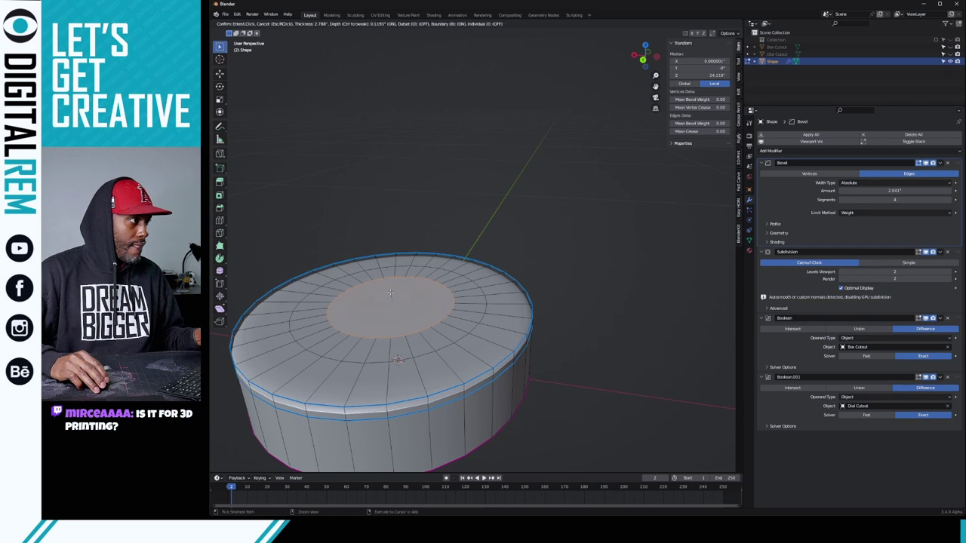
{"action": "key", "text": "ctrl"}
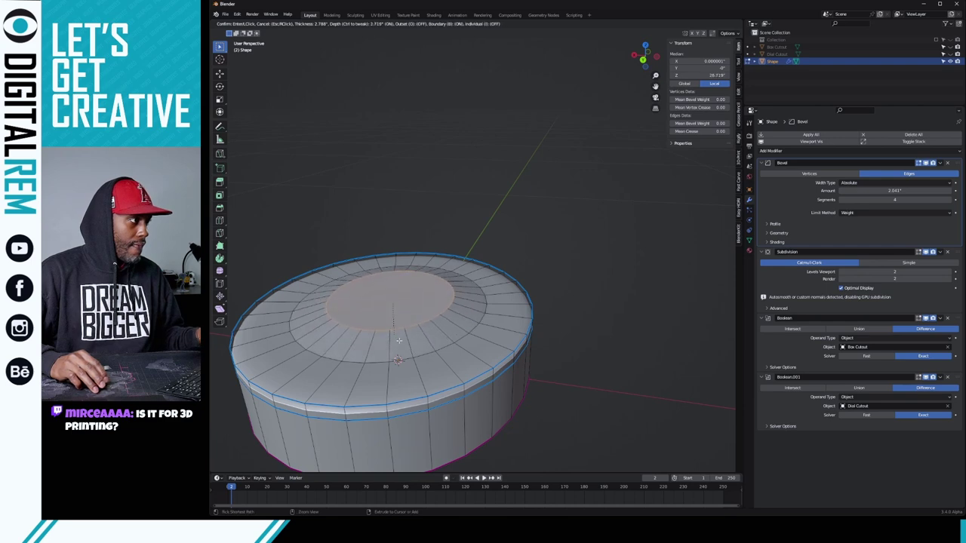
{"action": "left_click", "coordinate": [386, 283]}
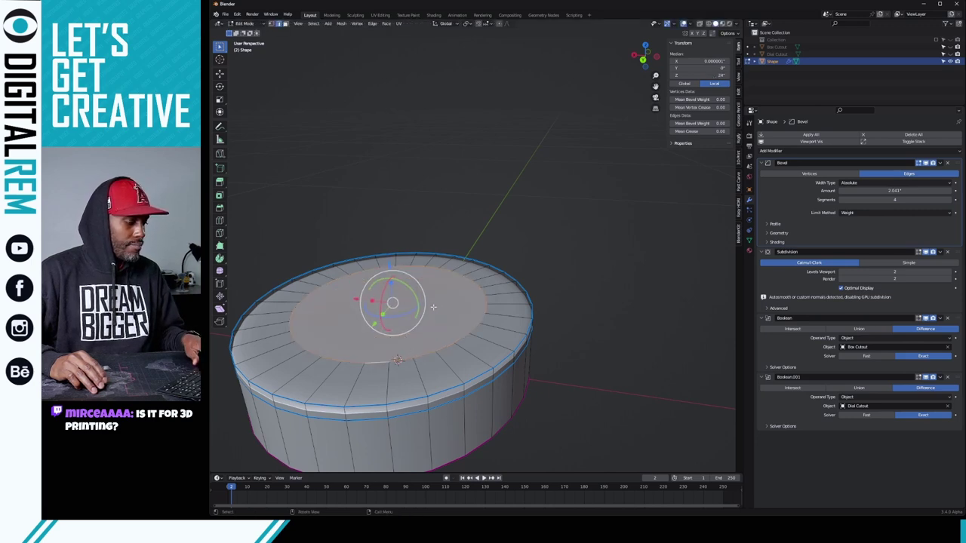
{"action": "key", "text": "s"}
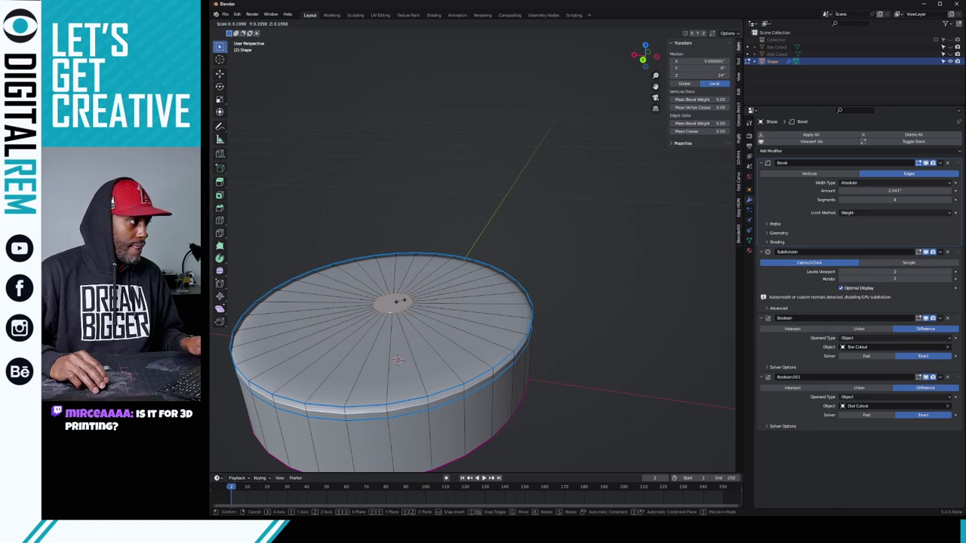
- Shrink the centre face to a small circle and add a top loop cut slid toward the rim
{"action": "left_click", "coordinate": [394, 301]}
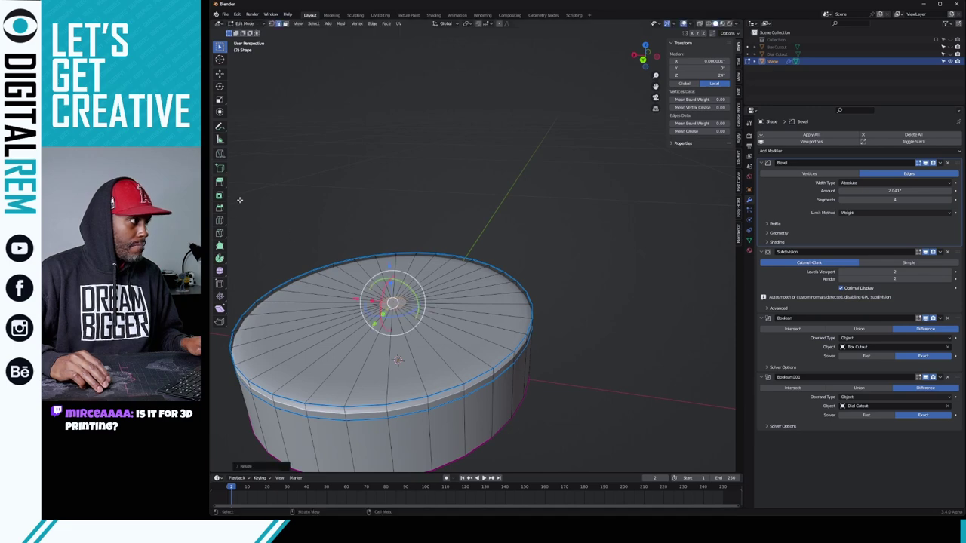
{"action": "left_click", "coordinate": [221, 220]}
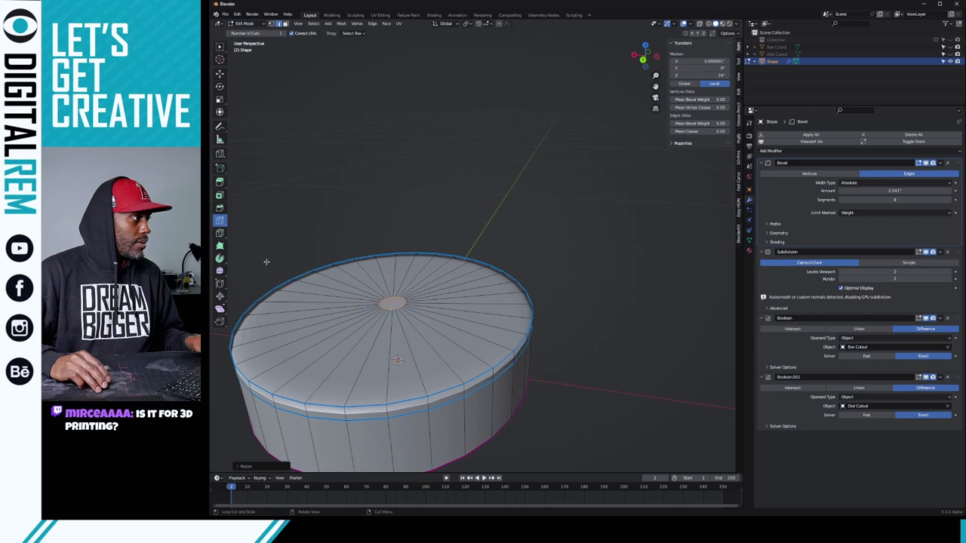
{"action": "left_click_drag", "start_coordinate": [318, 294], "coordinate": [317, 294]}
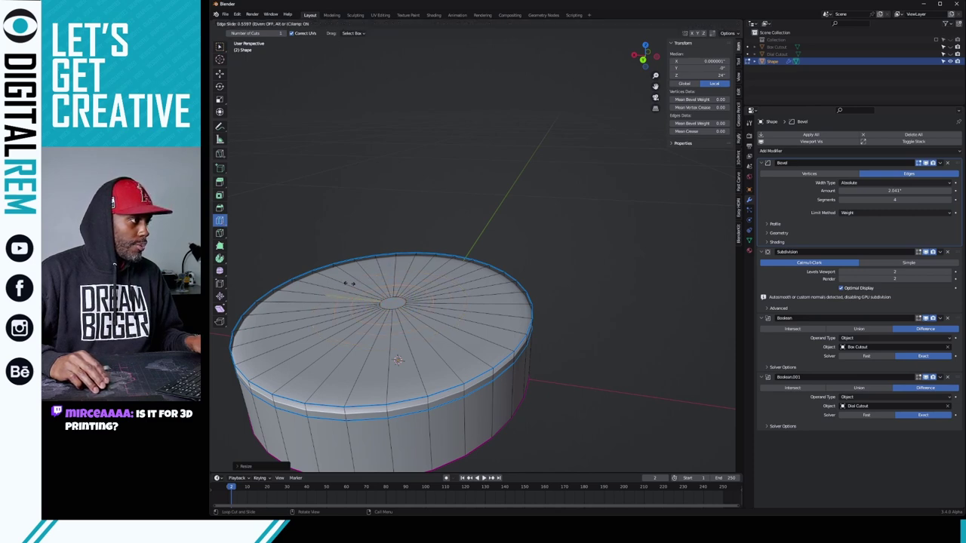
{"action": "left_click_drag", "start_coordinate": [349, 284], "coordinate": [340, 398]}
- Select an edge loop on the top and preview the smoothed knob in Object Mode
{"action": "key", "text": "ctrl+Tab"}
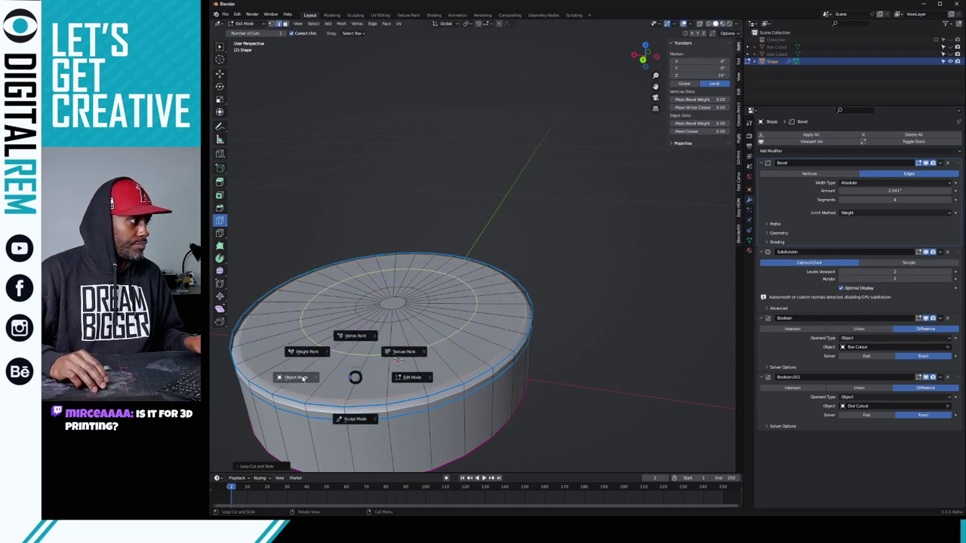
{"action": "left_click", "coordinate": [320, 418]}
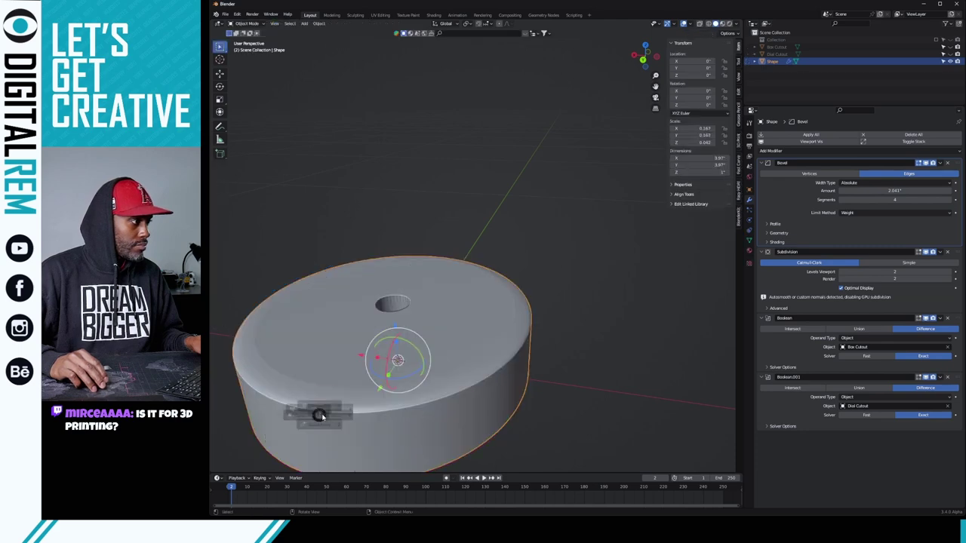
{"action": "key", "text": "Tab"}
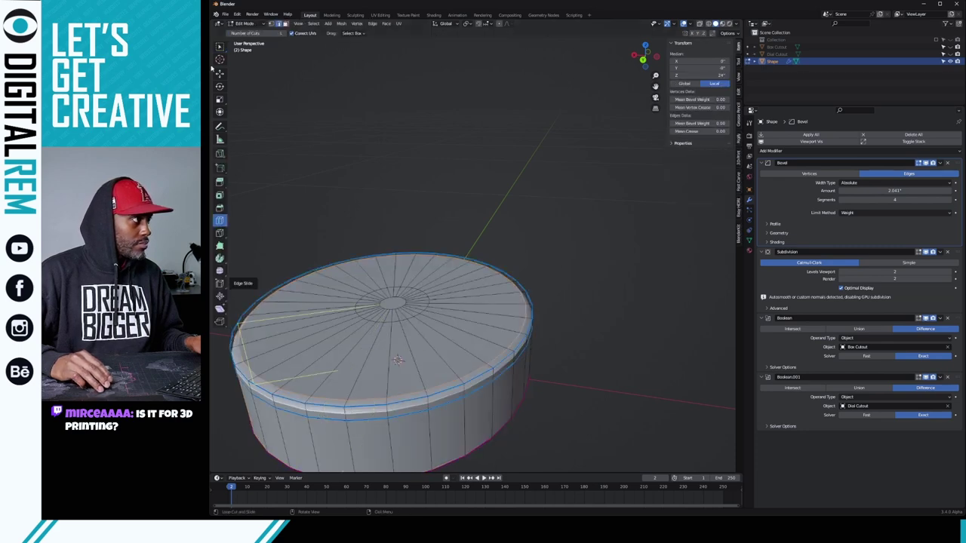
{"action": "left_click", "coordinate": [220, 47]}
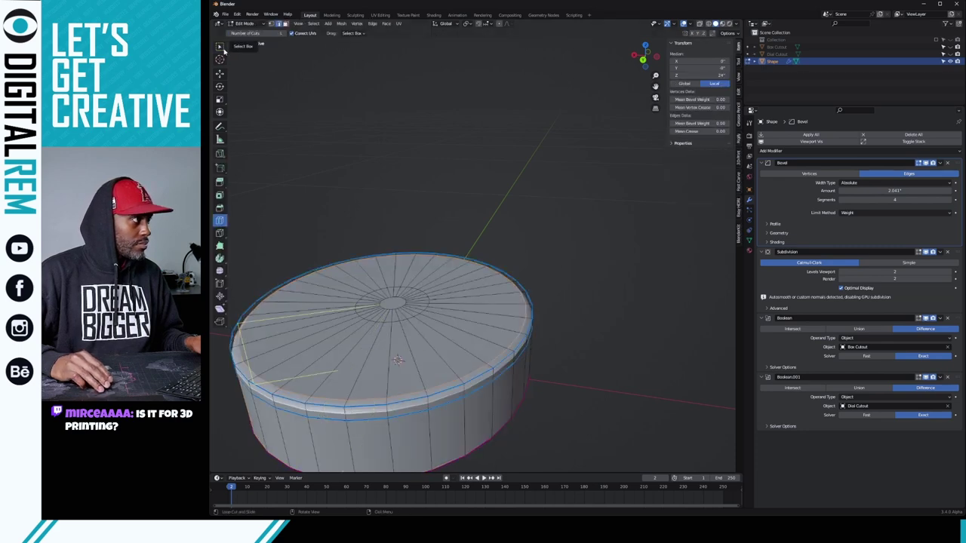
{"action": "left_click", "coordinate": [318, 420], "text": "alt"}
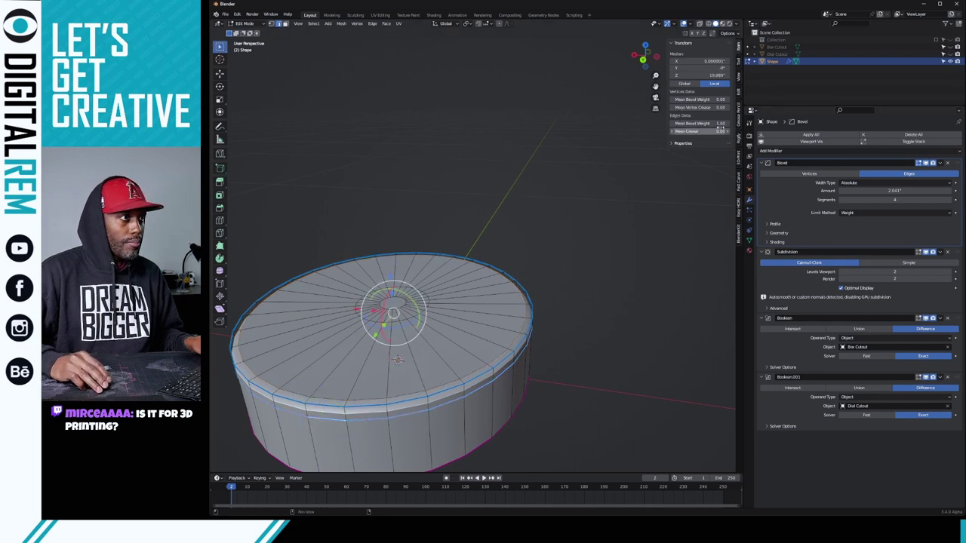
{"action": "key", "text": "ctrl+Tab"}
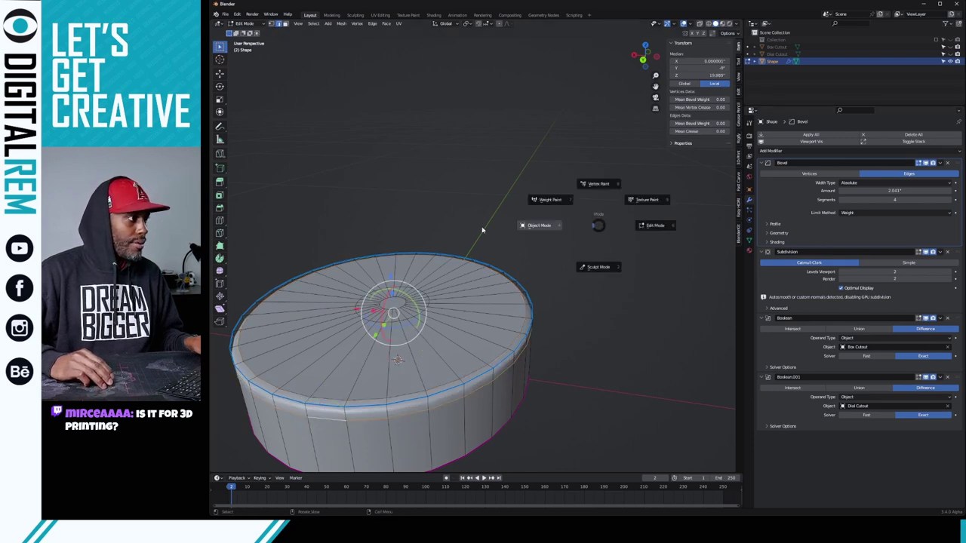
{"action": "left_click", "coordinate": [535, 228]}
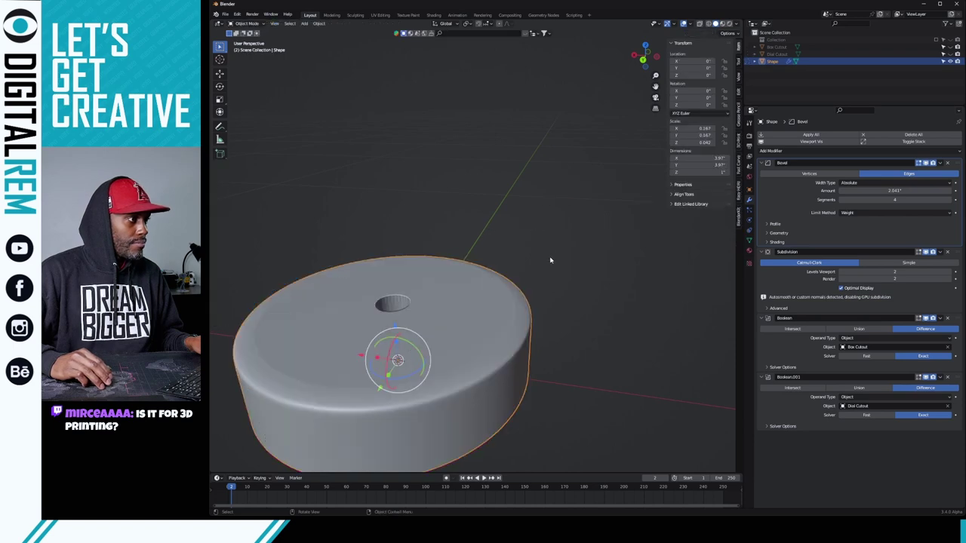
- Scale the top rim edge loop slightly inward and return to Object Mode
{"action": "key", "text": "ctrl+Tab"}
{"action": "left_click", "coordinate": [527, 310]}
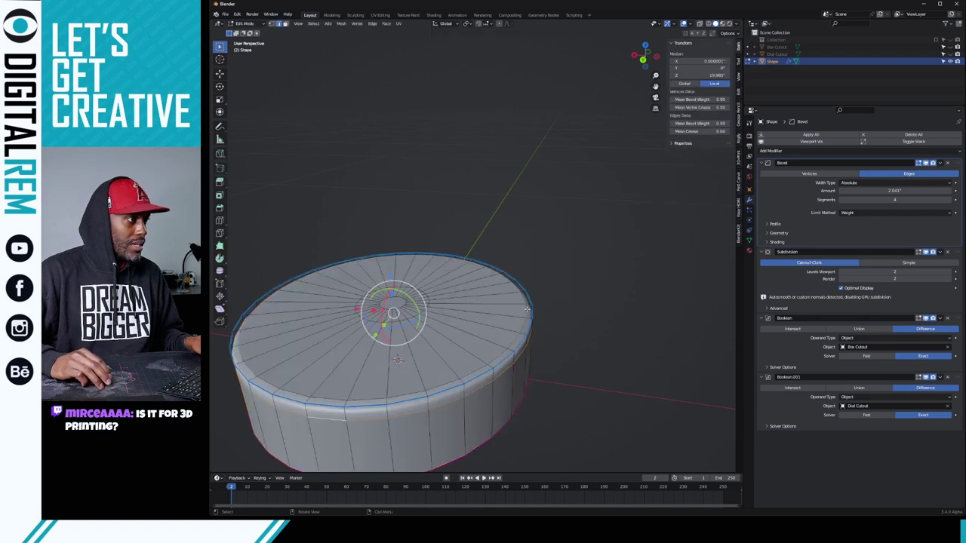
{"action": "left_click", "coordinate": [528, 313], "text": "alt"}
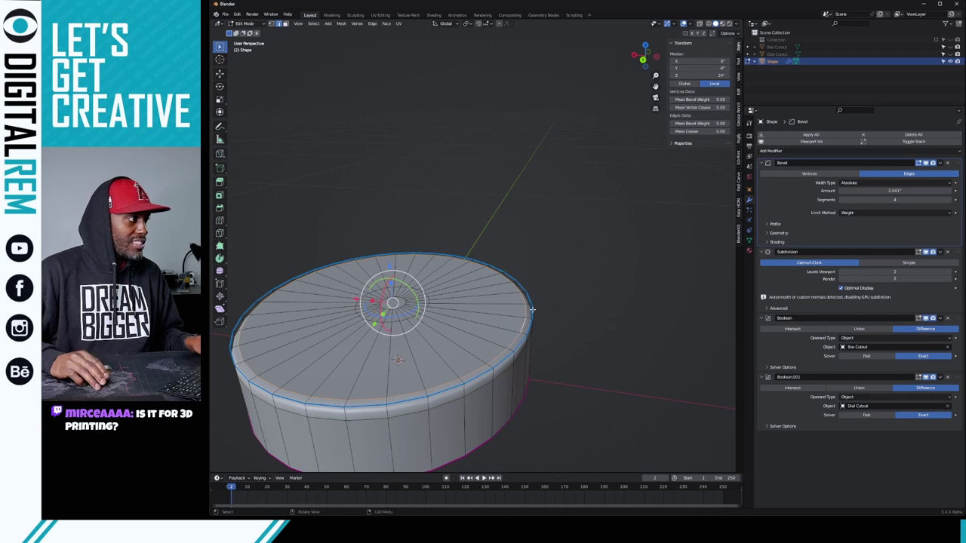
{"action": "key", "text": "s"}
{"action": "left_click", "coordinate": [442, 326]}
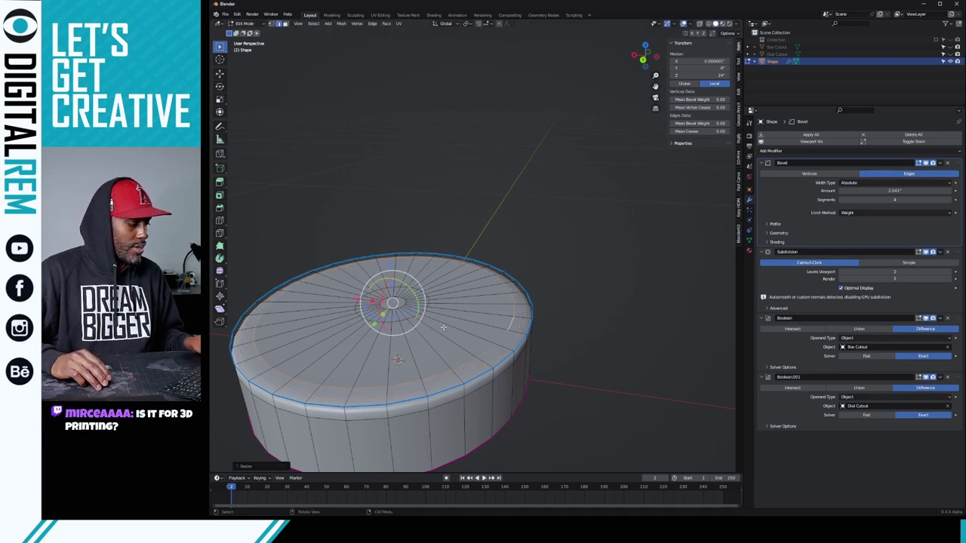
{"action": "key", "text": "ctrl+Tab"}
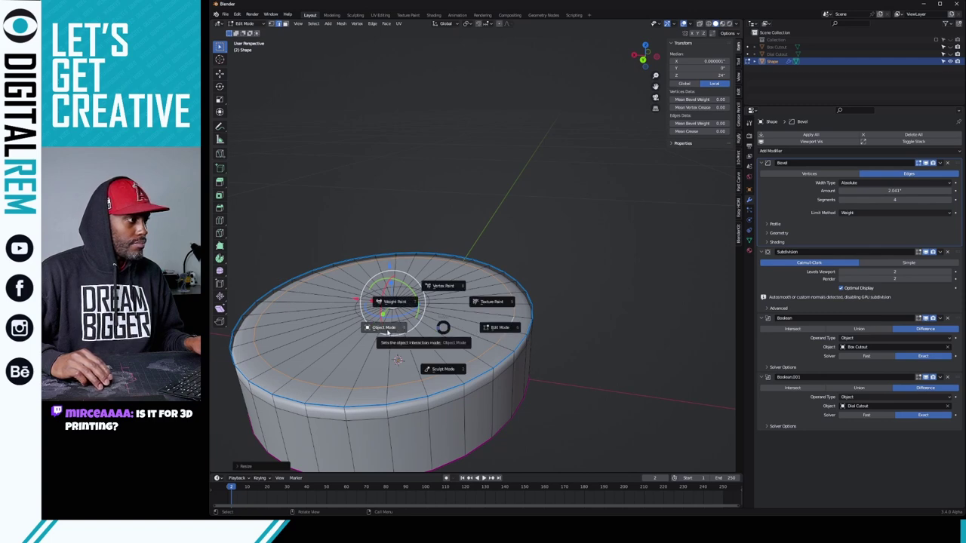
{"action": "left_click", "coordinate": [388, 333]}
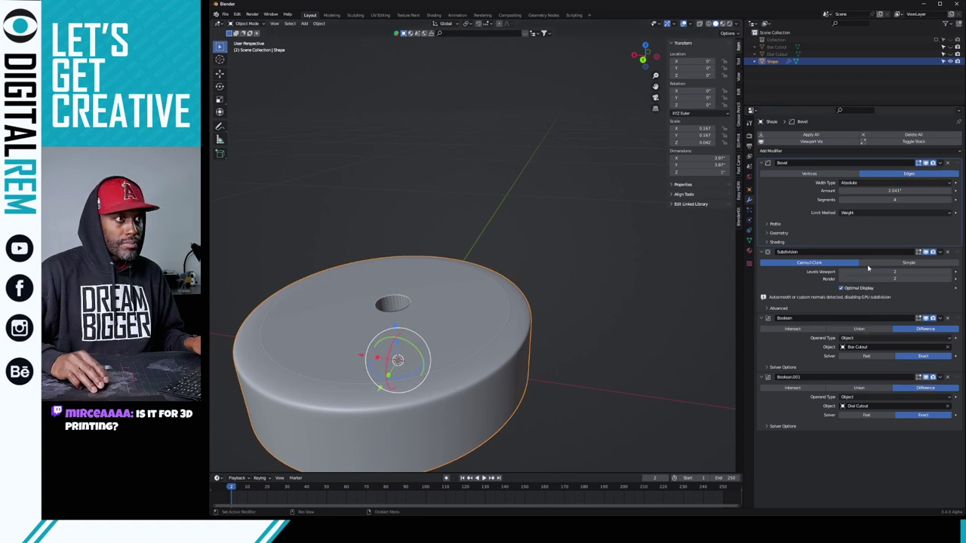
- Toggle the Bevel modifier to compare, adjust its Amount and set Bevel Segments to 3
{"action": "left_click", "coordinate": [926, 163]}
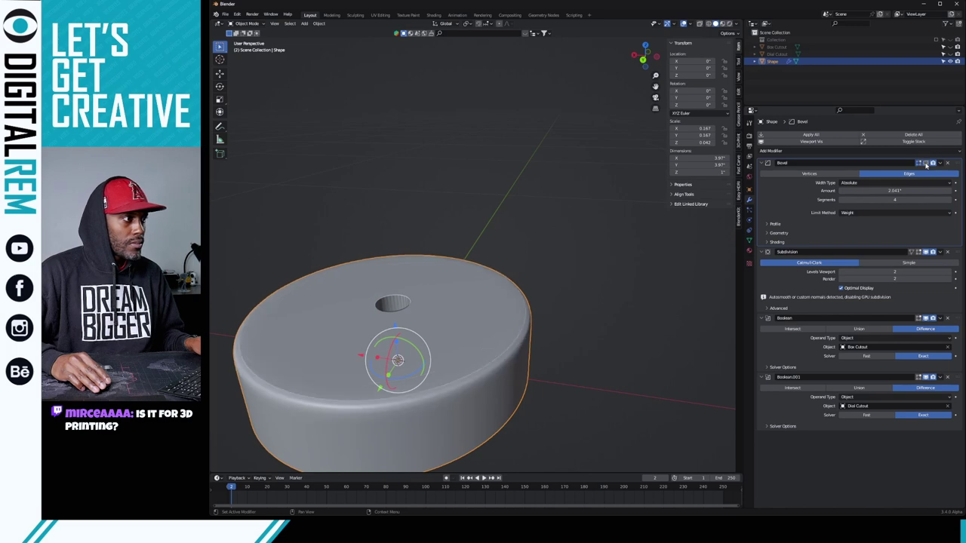
{"action": "left_click", "coordinate": [925, 164]}
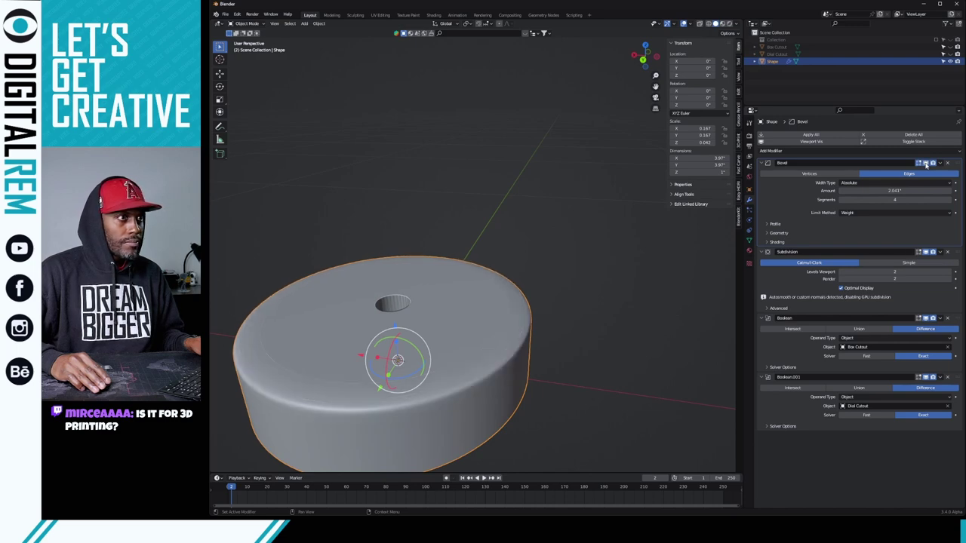
{"action": "left_click_drag", "start_coordinate": [904, 187], "coordinate": [917, 187]}
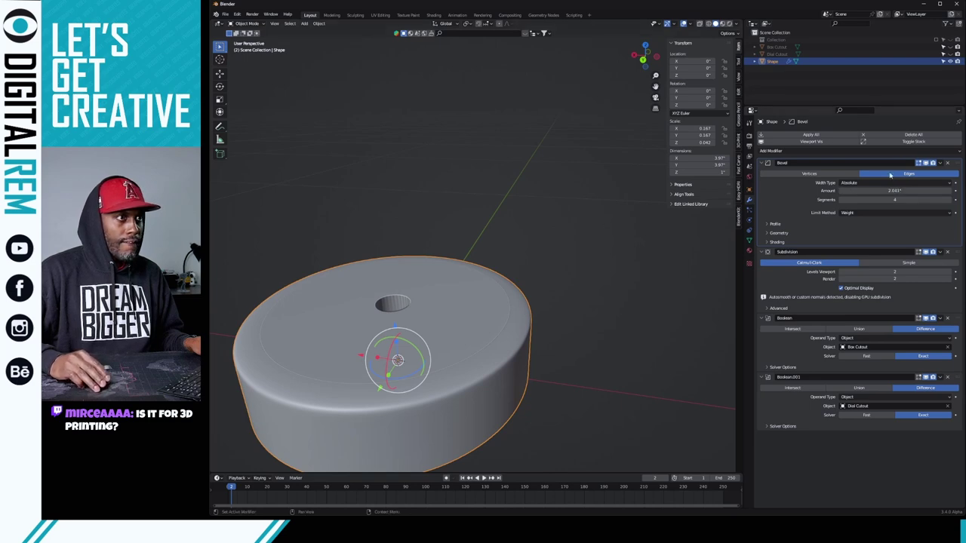
{"action": "mouse_move", "coordinate": [844, 200]}
{"action": "left_mouse_down"}
{"action": "mouse_move", "coordinate": [826, 200]}
{"action": "mouse_move", "coordinate": [842, 203]}
{"action": "left_mouse_up"}
{"action": "left_click", "coordinate": [843, 202]}
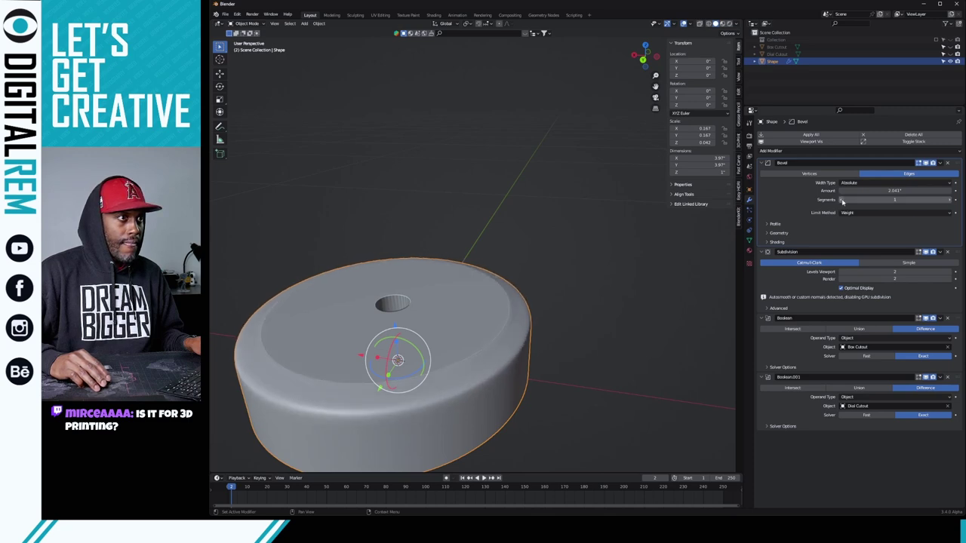
{"action": "left_click", "coordinate": [953, 201]}
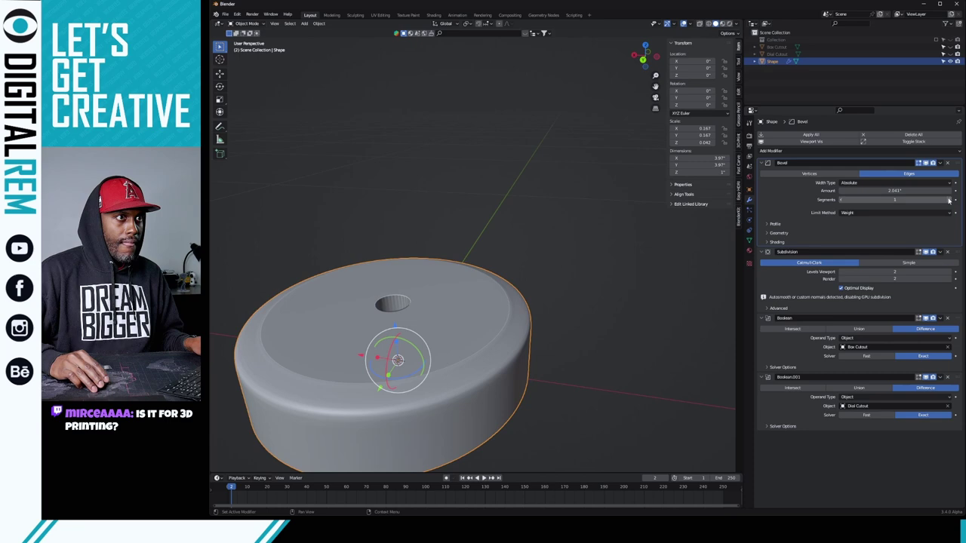
{"action": "left_click", "coordinate": [953, 201]}
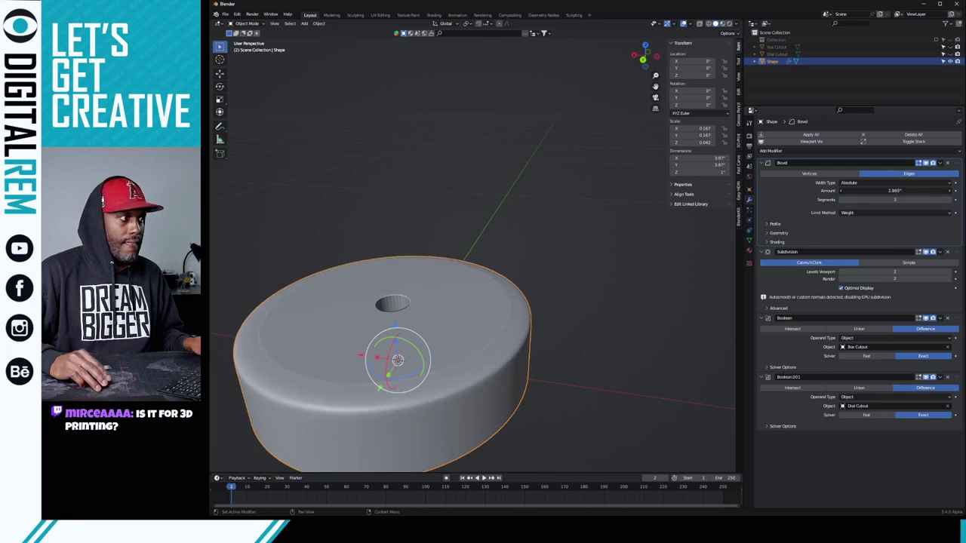
- Reduce the Bevel Amount to about 0.89" and review the knob in Object Mode
{"action": "left_click_drag", "start_coordinate": [894, 190], "coordinate": [841, 190]}
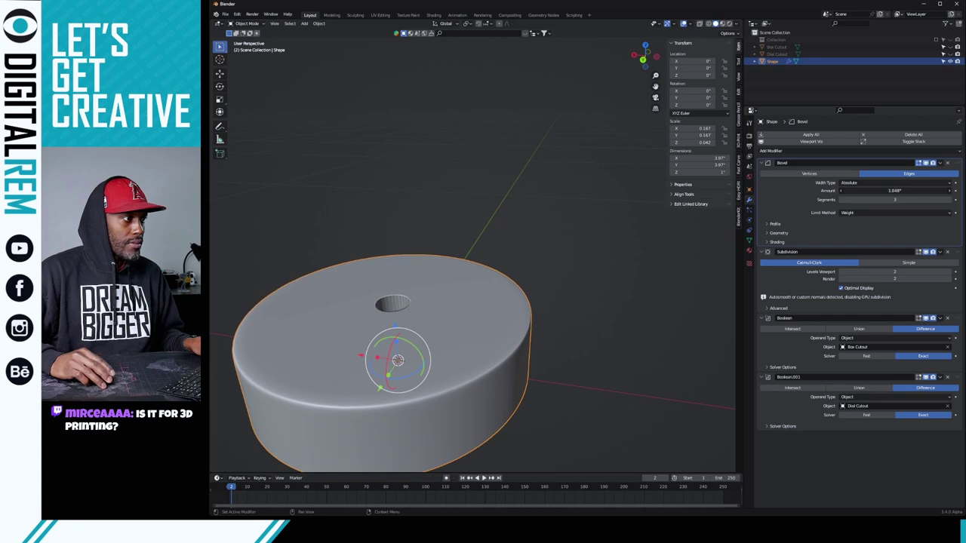
{"action": "key", "text": "ctrl+z"}
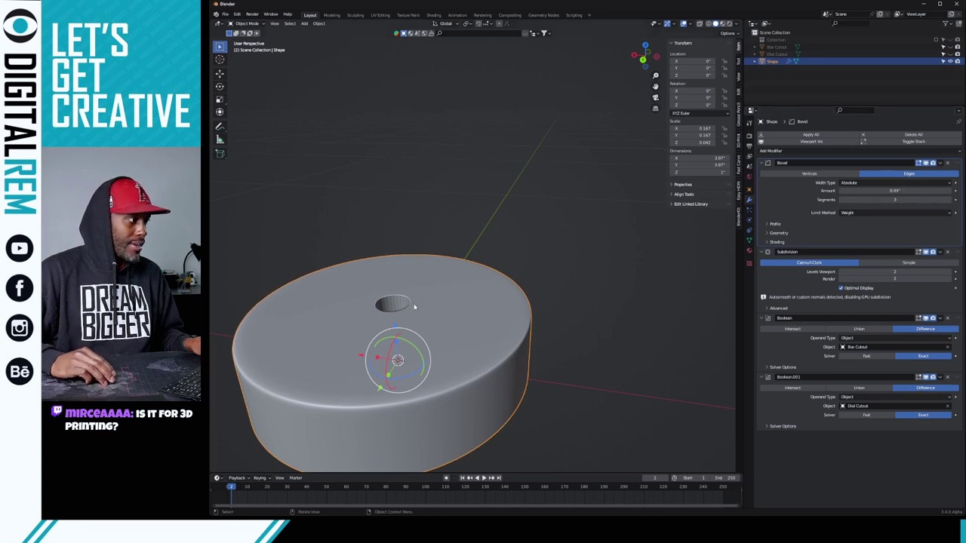
{"action": "key", "text": "ctrl+Tab"}
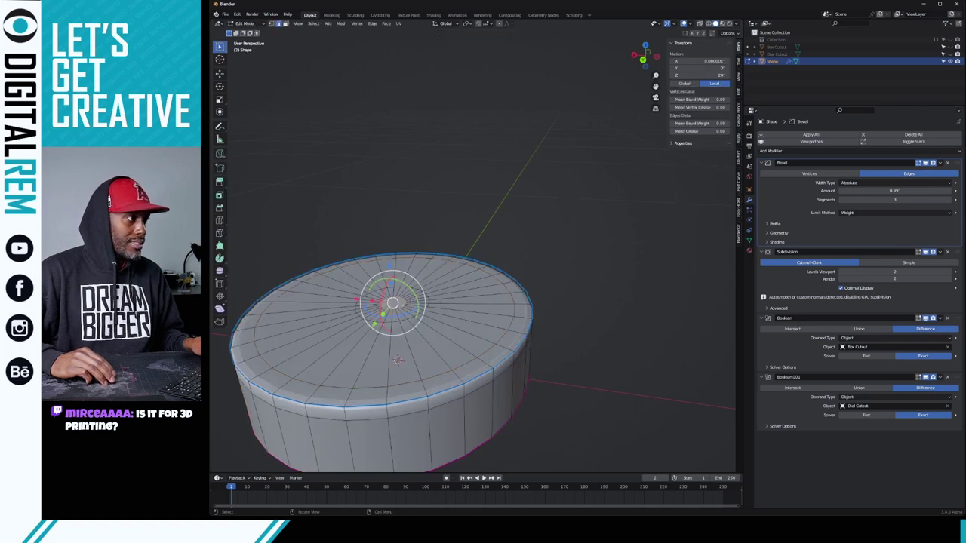
{"action": "key", "text": "ctrl+Tab"}
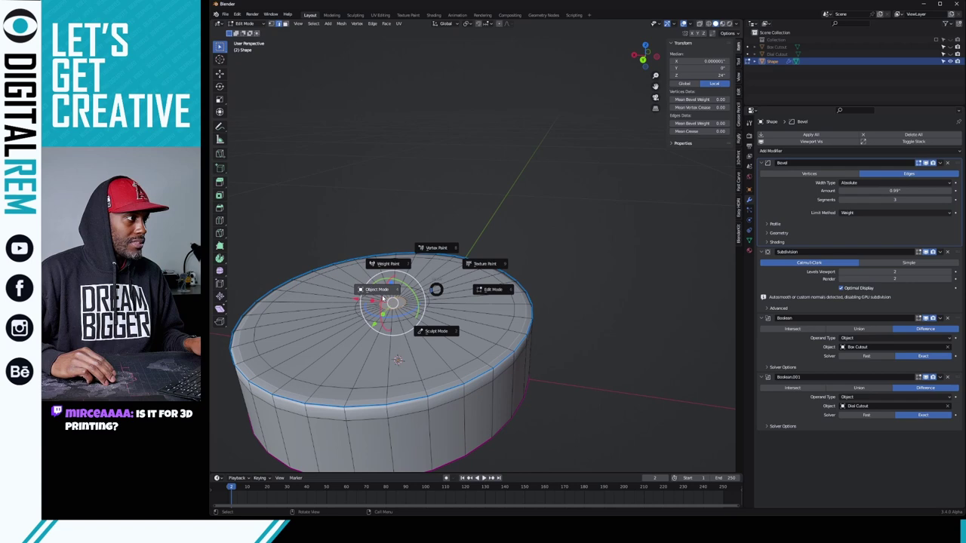
{"action": "left_click", "coordinate": [386, 291]}
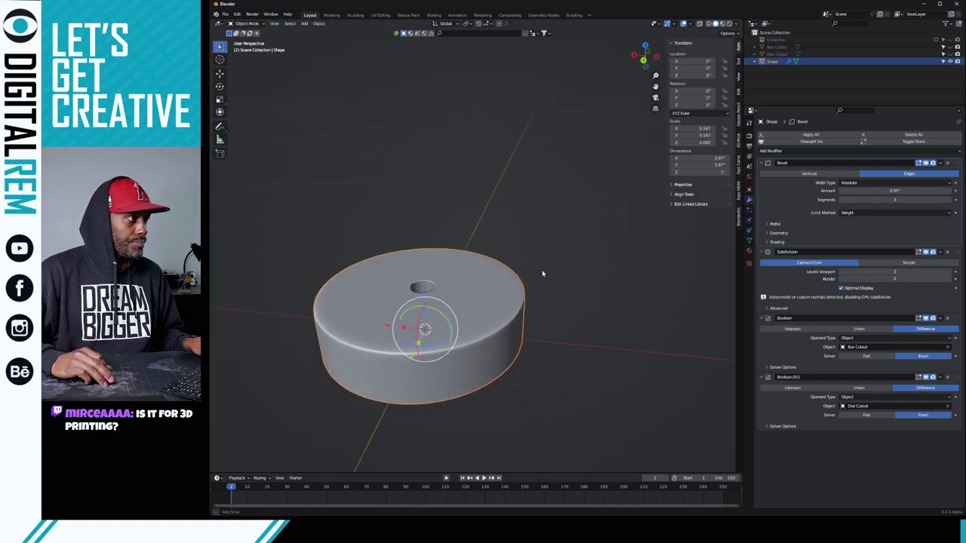
{"action": "middle_click_drag", "start_coordinate": [505, 248], "coordinate": [576, 243]}
{"action": "scroll", "coordinate": [580, 255], "scroll_direction": "up", "scroll_amount": 3}
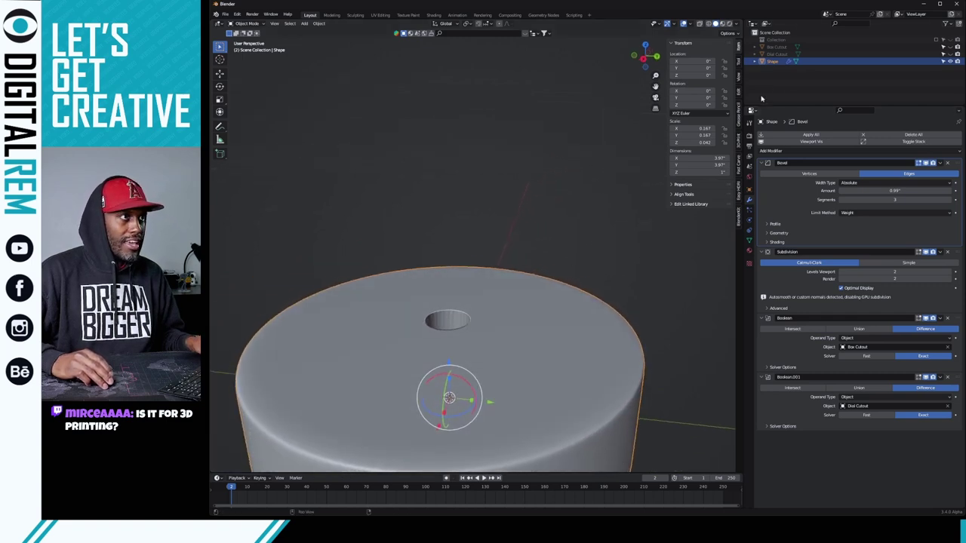
{"action": "left_click", "coordinate": [950, 54]}
{"action": "left_click", "coordinate": [456, 283]}
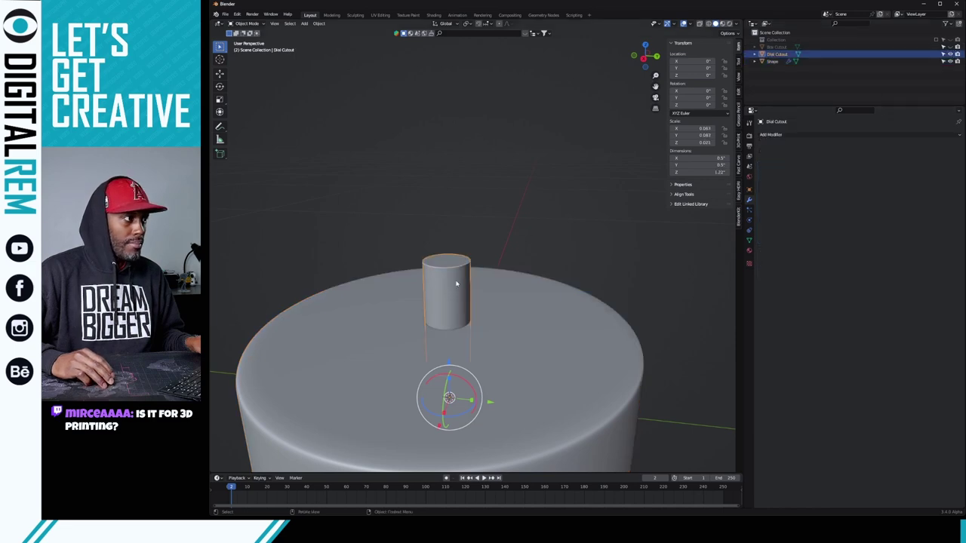
{"action": "left_click", "coordinate": [823, 134]}
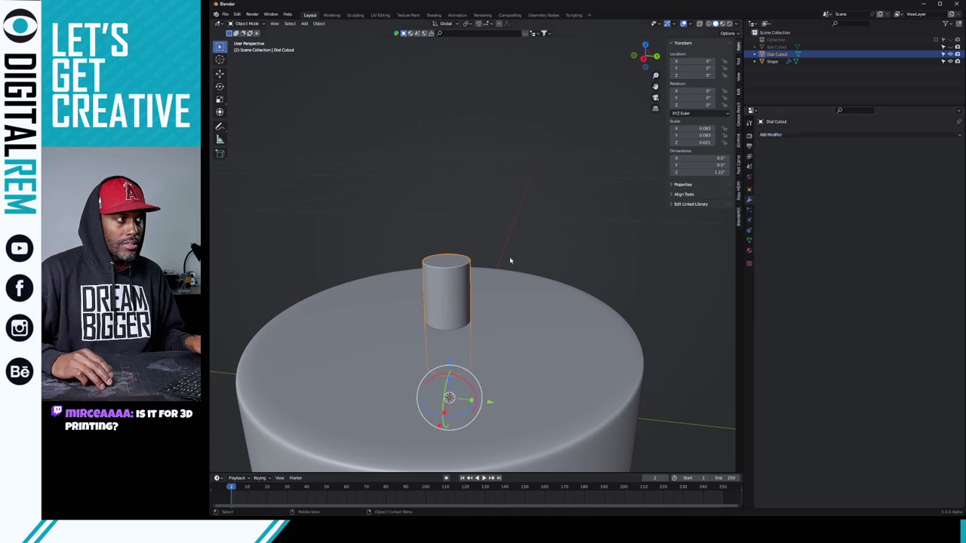
{"action": "mouse_move", "coordinate": [448, 244]}
{"action": "middle_mouse_down"}
{"action": "mouse_move", "coordinate": [449, 181]}
{"action": "mouse_move", "coordinate": [450, 256]}
{"action": "middle_mouse_up"}
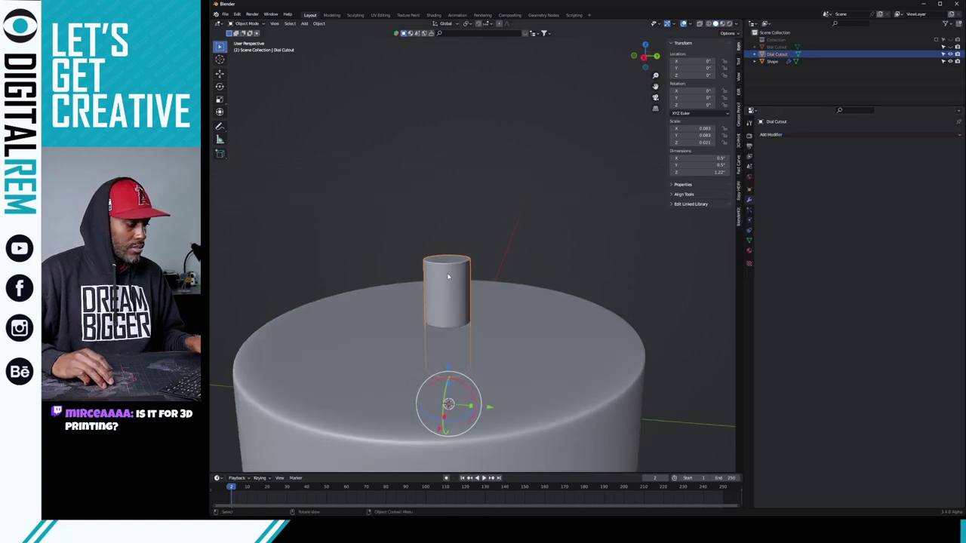
{"action": "key", "text": "ctrl+Tab"}
{"action": "left_click", "coordinate": [495, 274]}
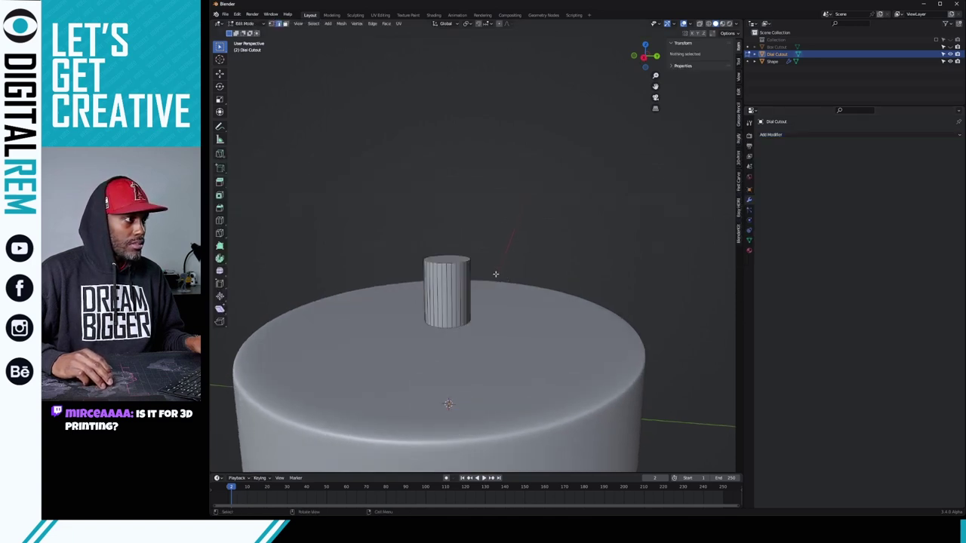
{"action": "key", "text": "ctrl+Tab"}
{"action": "left_click", "coordinate": [403, 279]}
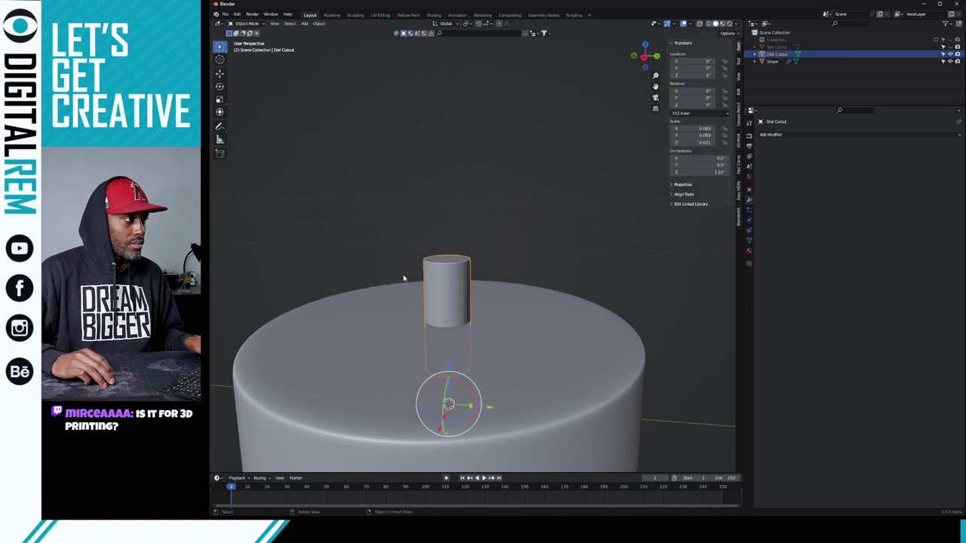
{"action": "middle_click_drag", "start_coordinate": [457, 259], "coordinate": [475, 248]}
{"action": "key", "text": "ctrl+Tab"}
{"action": "left_click", "coordinate": [382, 278]}
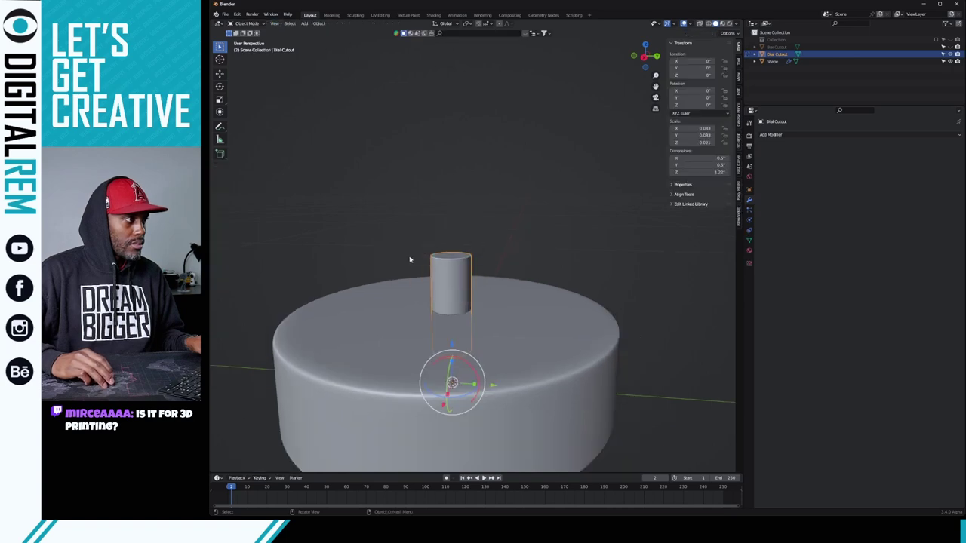
{"action": "key", "text": "h"}
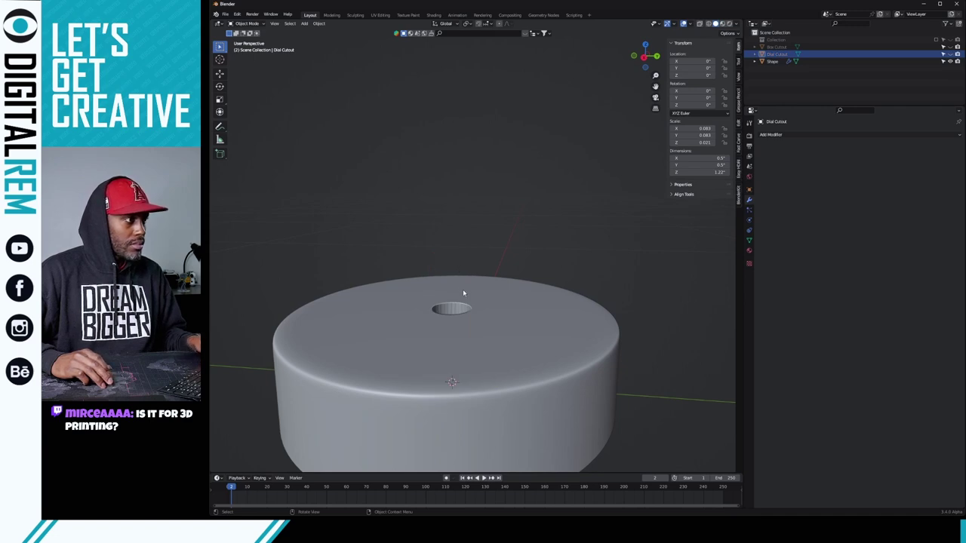
{"action": "scroll", "coordinate": [461, 298], "scroll_direction": "up", "scroll_amount": 3}
{"action": "middle_click_drag", "start_coordinate": [459, 307], "coordinate": [523, 303]}
{"action": "scroll", "coordinate": [523, 303], "scroll_direction": "down", "scroll_amount": 2}
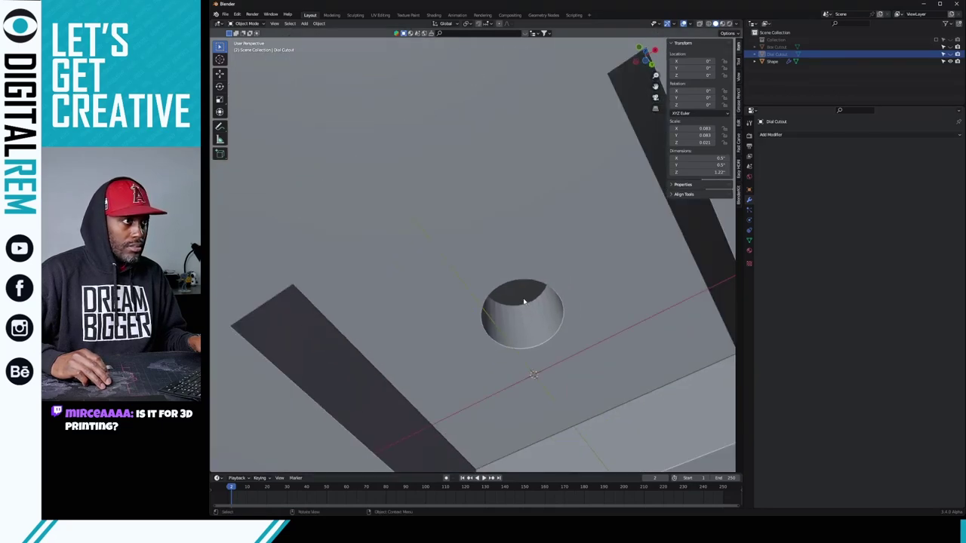
- On Shape, set Boolean.001's solver to Fast, keeping the Boolean box cut on Exact
{"action": "left_click", "coordinate": [601, 213]}
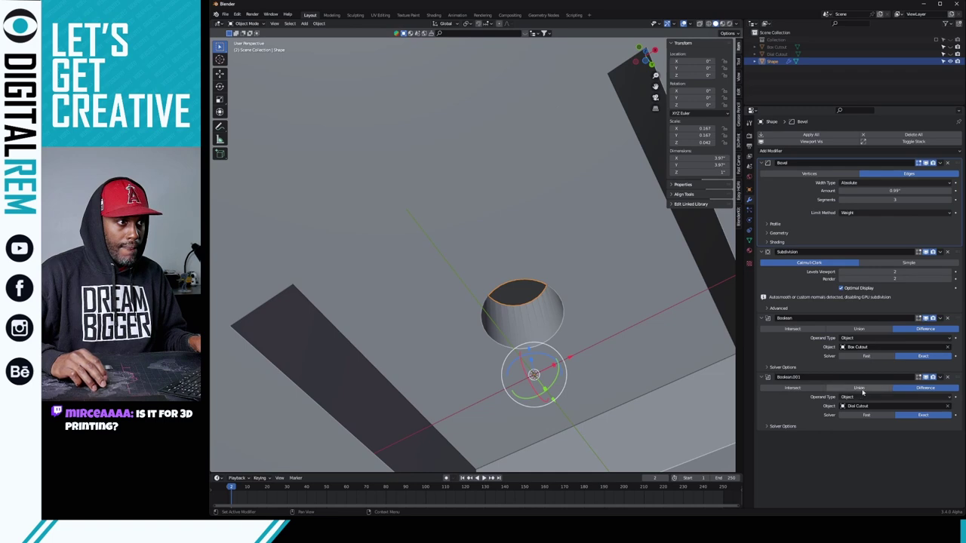
{"action": "left_click", "coordinate": [867, 416]}
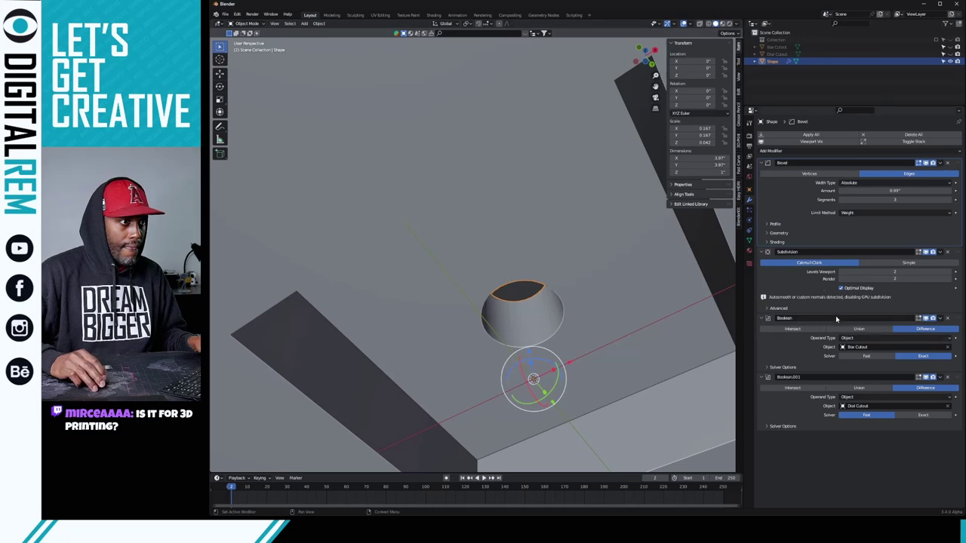
{"action": "left_click", "coordinate": [866, 356]}
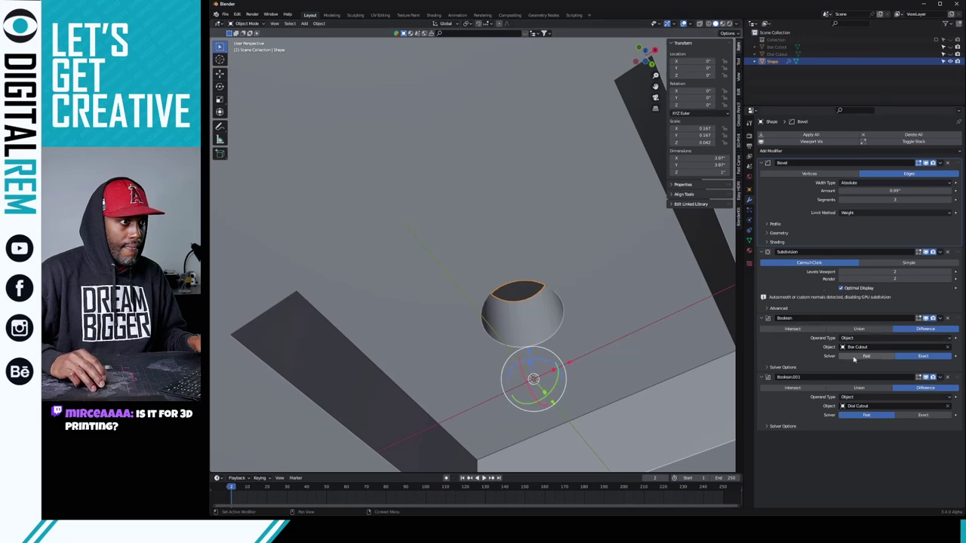
{"action": "left_click", "coordinate": [909, 356]}
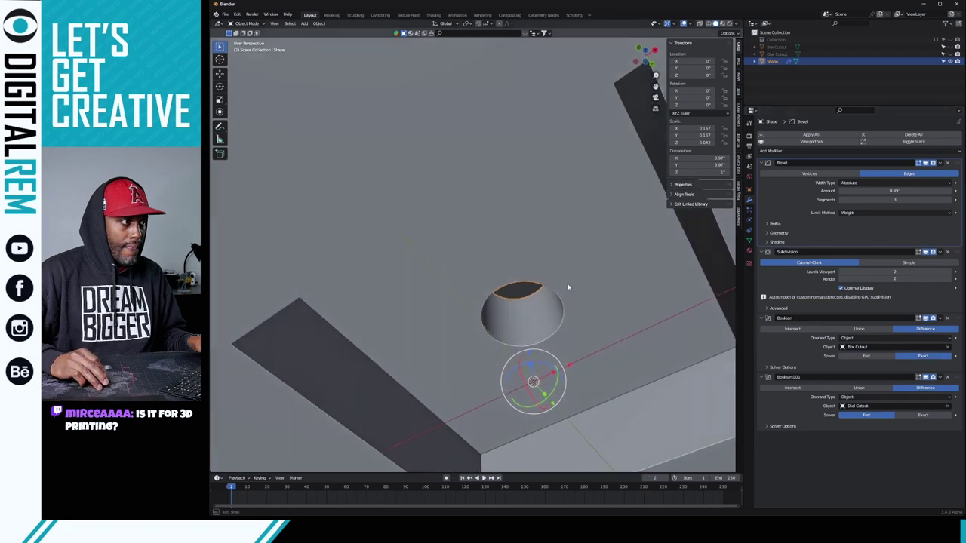
{"action": "middle_click_drag", "start_coordinate": [568, 287], "coordinate": [535, 277]}
{"action": "scroll", "coordinate": [617, 282], "scroll_direction": "down", "scroll_amount": 5}
{"action": "scroll", "coordinate": [507, 233], "scroll_direction": "up", "scroll_amount": 3}
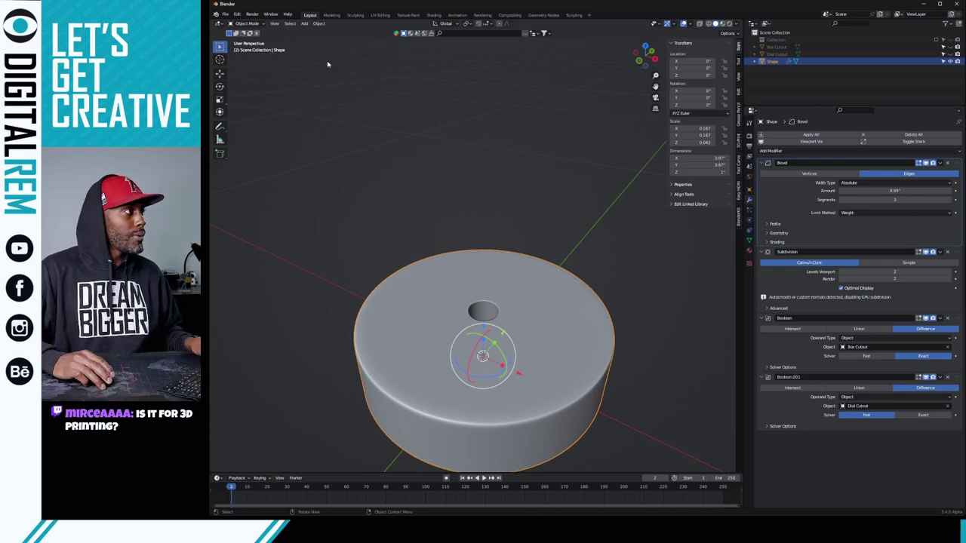
- Save the project through Save As under the name Clock_Casing.blend
{"action": "left_click", "coordinate": [225, 14]}
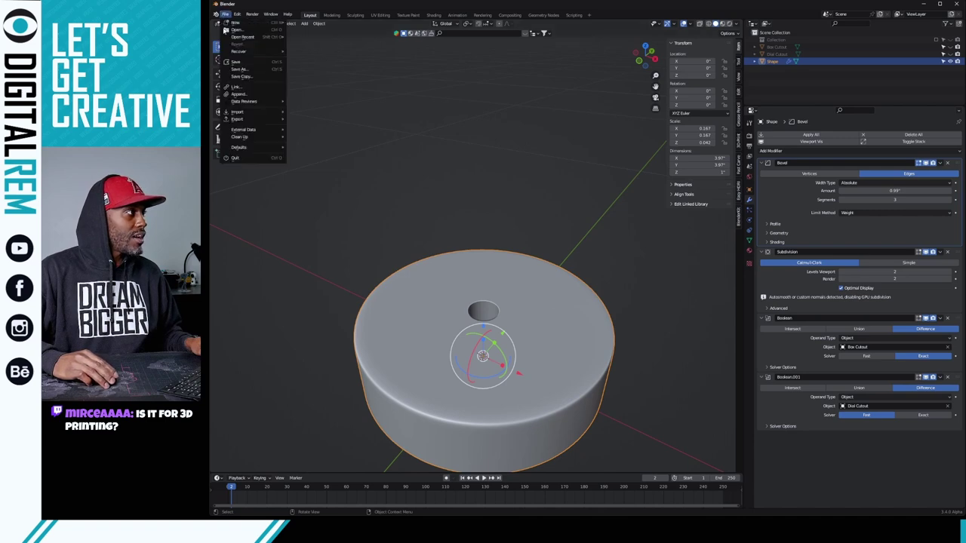
{"action": "left_click", "coordinate": [244, 70]}
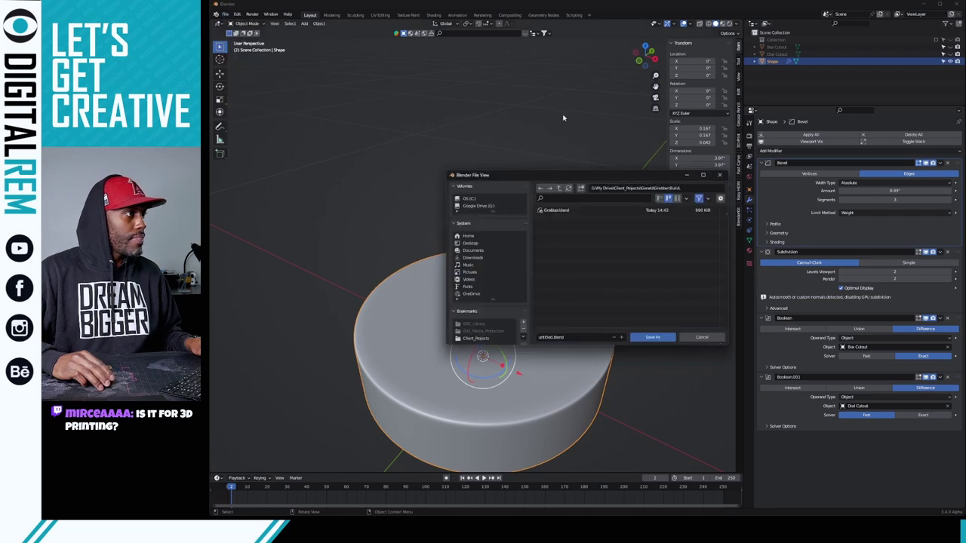
{"action": "left_click_drag", "start_coordinate": [575, 174], "coordinate": [164, 224]}
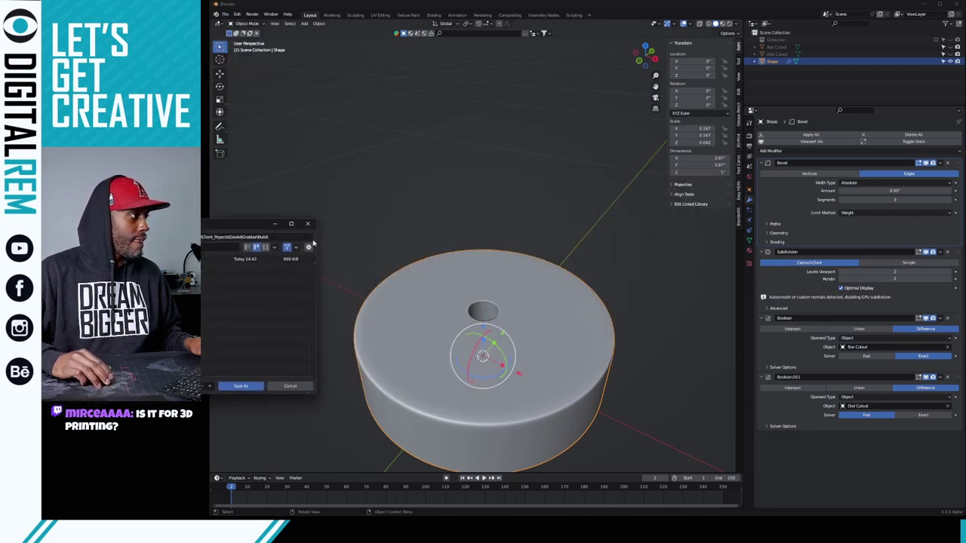
{"action": "left_click_drag", "start_coordinate": [317, 234], "coordinate": [207, 236]}
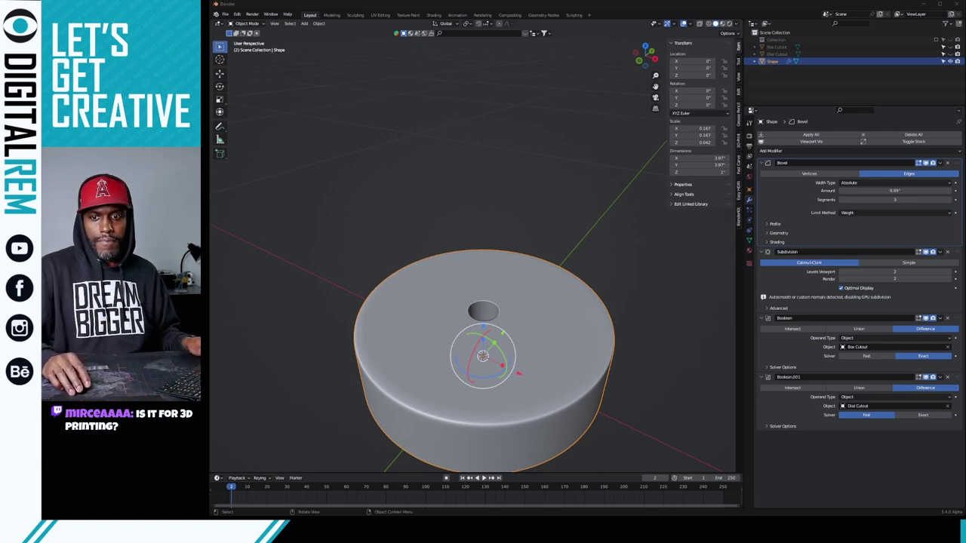
{"action": "key", "text": "ctrl+s"}
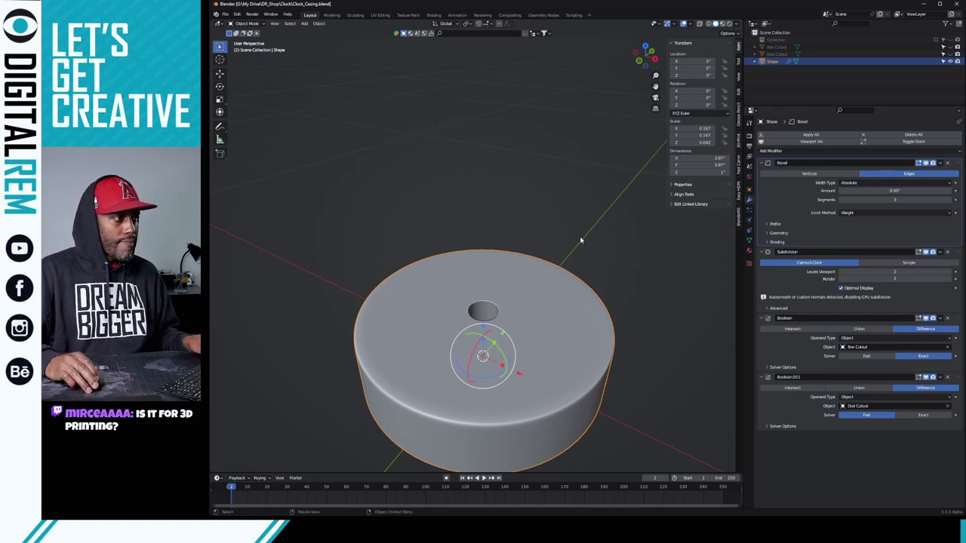
- Fold up the Bevel, Subdivision, Boolean and Boolean.001 panels in Modifier Properties
{"action": "middle_click_drag", "start_coordinate": [582, 240], "coordinate": [557, 200]}
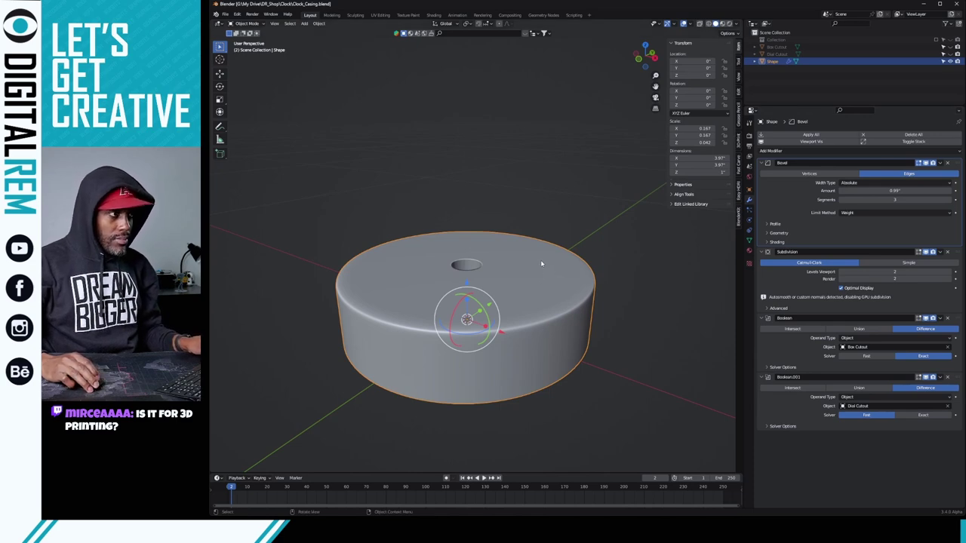
{"action": "left_click", "coordinate": [762, 163]}
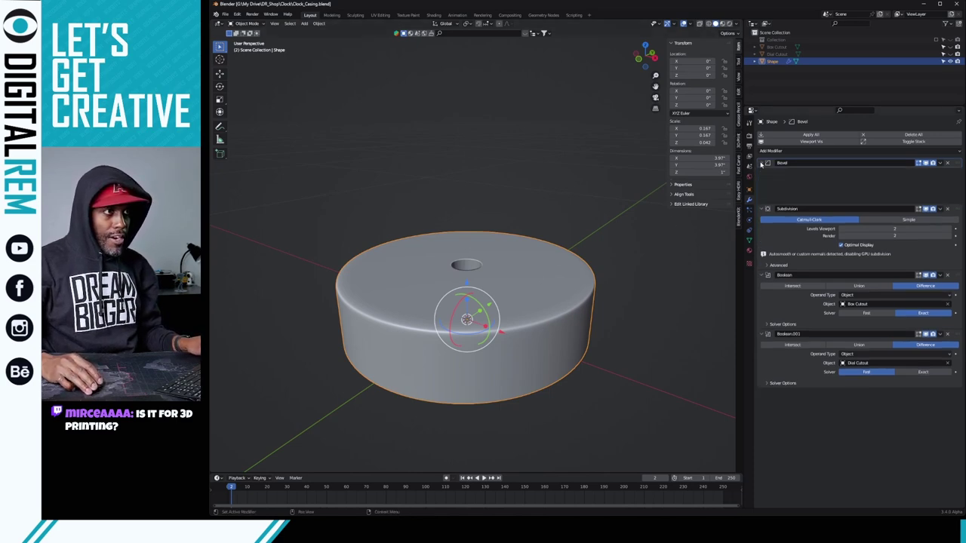
{"action": "left_click", "coordinate": [761, 173]}
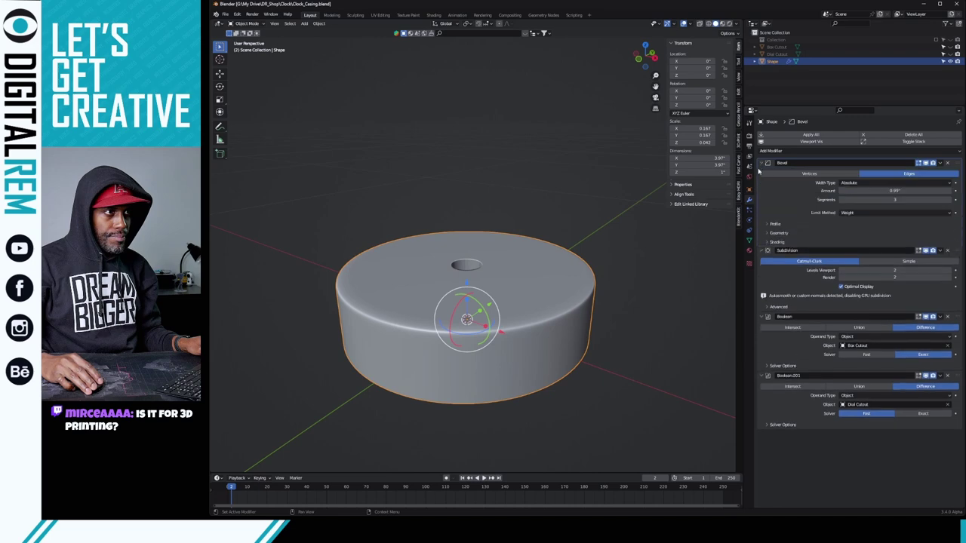
{"action": "left_click", "coordinate": [763, 173]}
{"action": "left_click", "coordinate": [764, 173]}
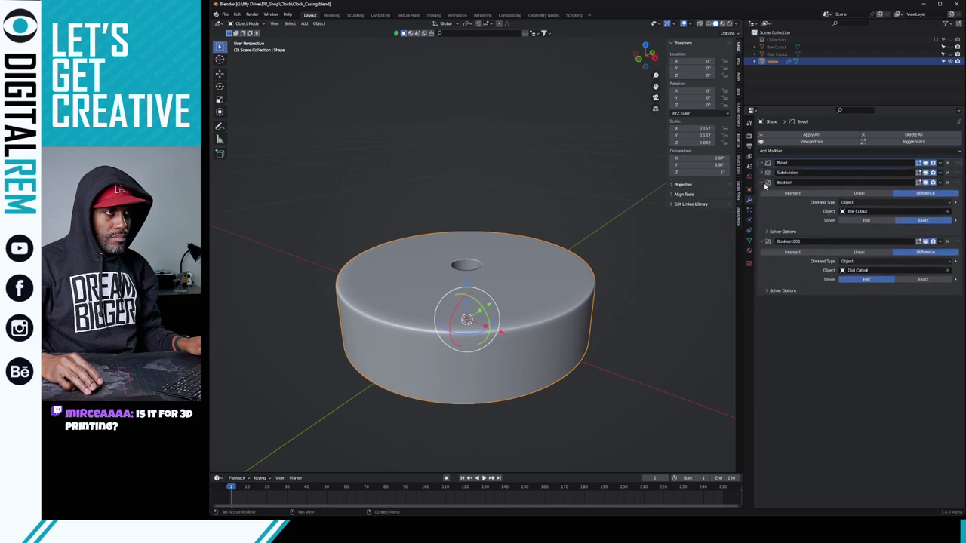
{"action": "left_click", "coordinate": [762, 183]}
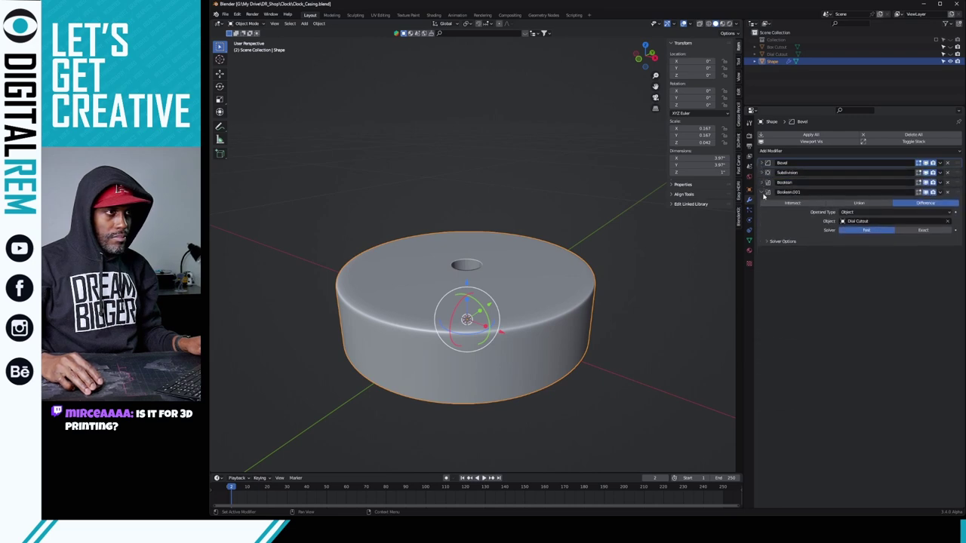
{"action": "left_click", "coordinate": [762, 193]}
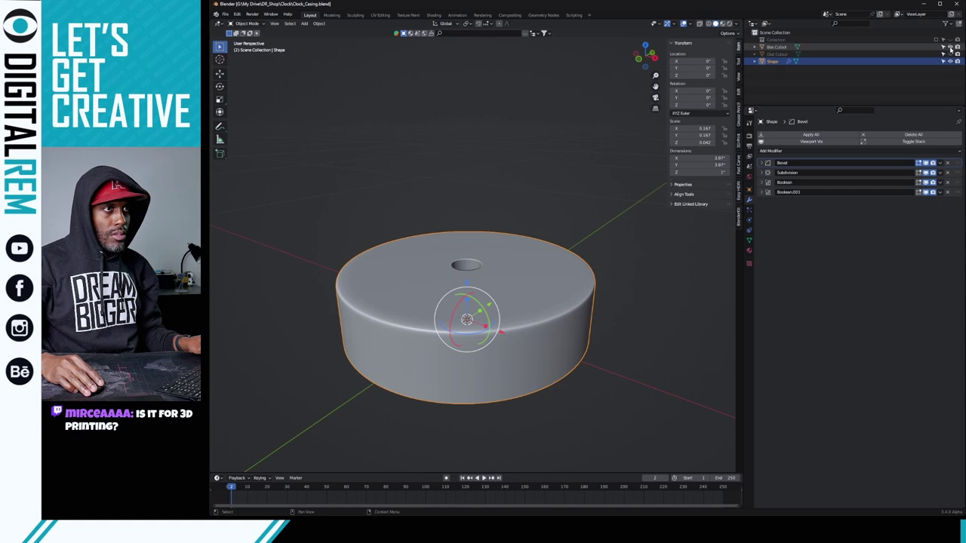
- Unhide Box Cutout and Dial Cutout and select them with Shape as the active object
{"action": "left_click_drag", "start_coordinate": [949, 48], "coordinate": [949, 56]}
{"action": "scroll", "coordinate": [489, 270], "scroll_direction": "down", "scroll_amount": 2}
{"action": "middle_click_drag", "start_coordinate": [489, 270], "coordinate": [394, 233]}
{"action": "left_click_drag", "start_coordinate": [400, 227], "coordinate": [472, 253]}
{"action": "middle_click_drag", "start_coordinate": [472, 253], "coordinate": [479, 278]}
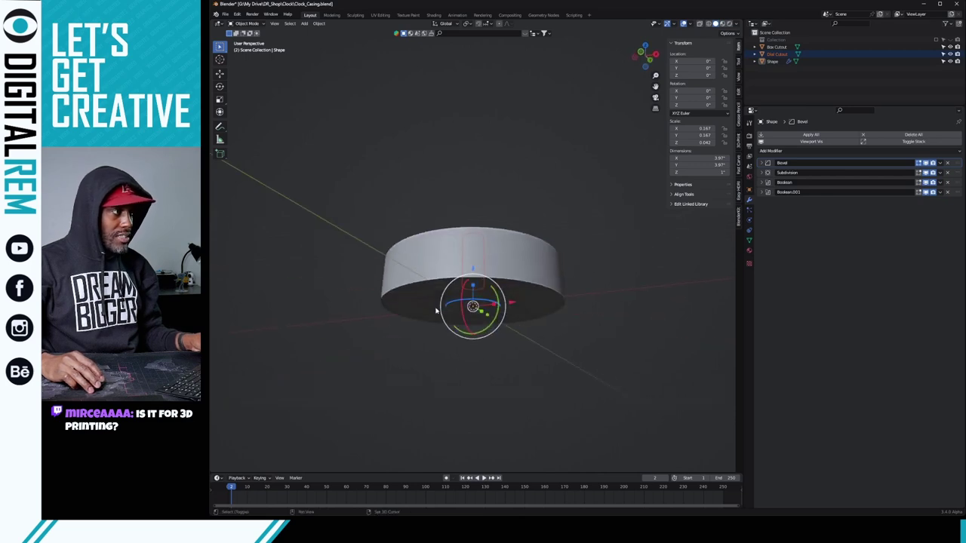
{"action": "key", "text": "a"}
{"action": "left_click", "coordinate": [424, 267], "text": "shift"}
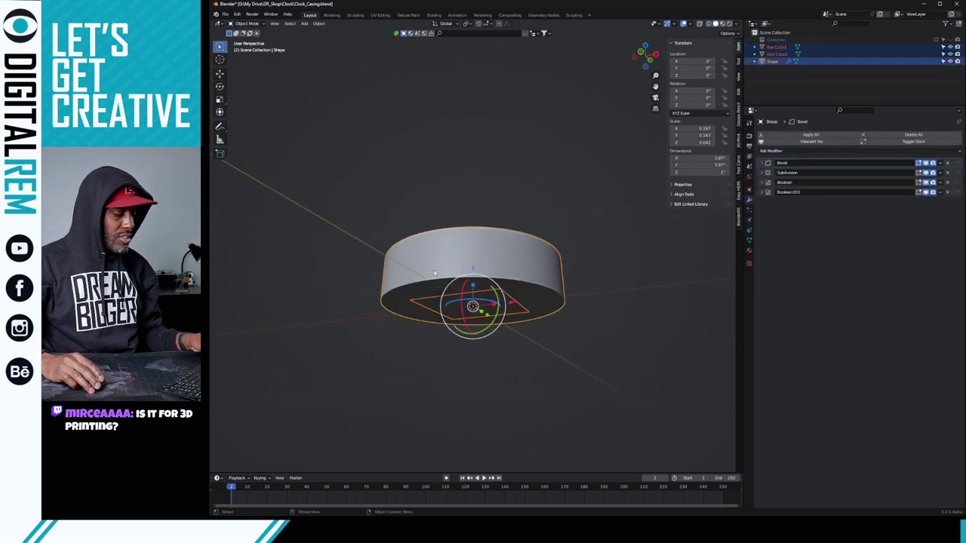
- Move the three selected objects into a new collection named Build
{"action": "right_click", "coordinate": [420, 279]}
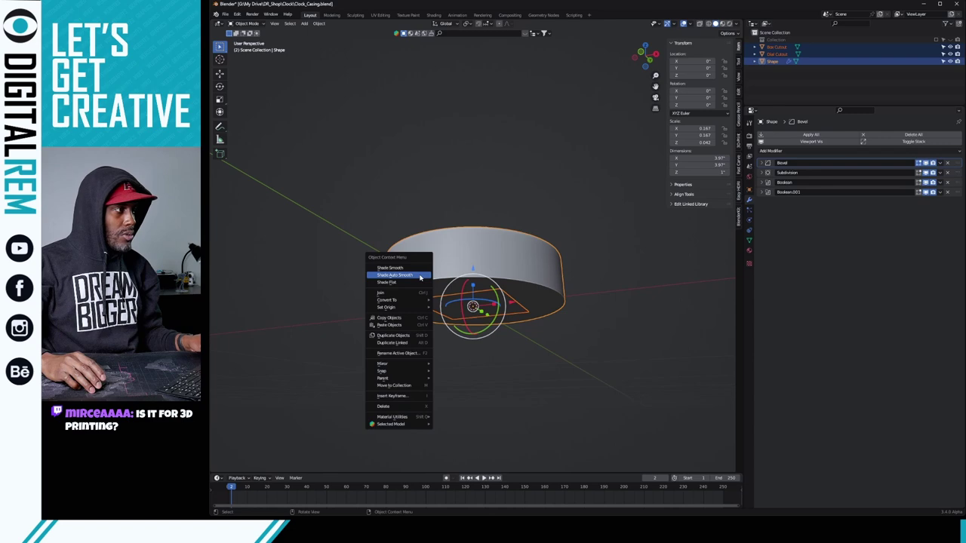
{"action": "mouse_move", "coordinate": [409, 307]}
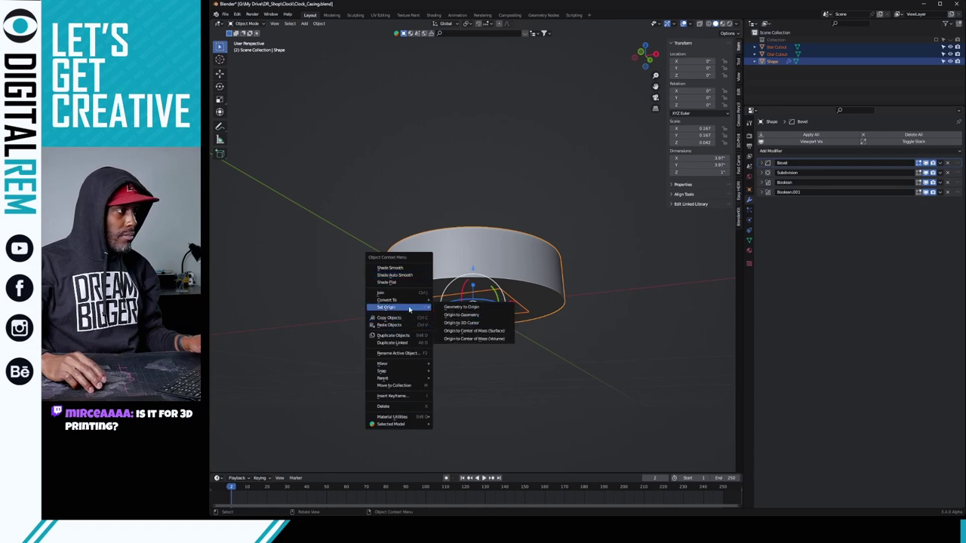
{"action": "left_click", "coordinate": [400, 385]}
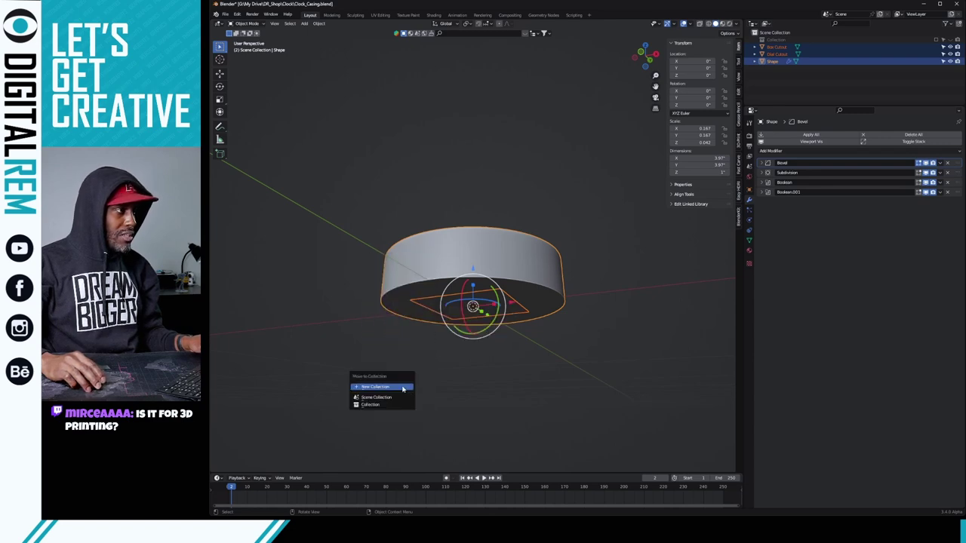
{"action": "left_click", "coordinate": [390, 388]}
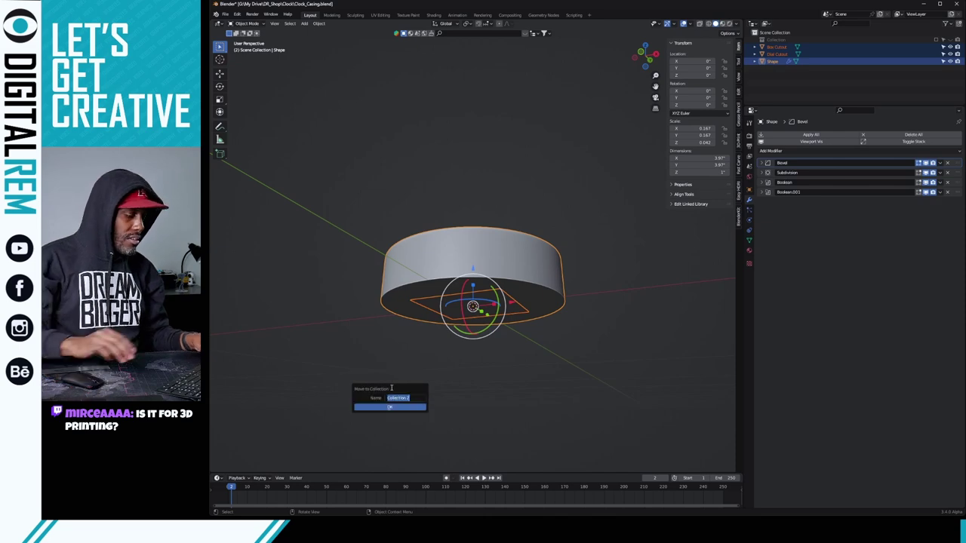
{"action": "type", "text": "Bool"}
{"action": "key", "text": "Return"}
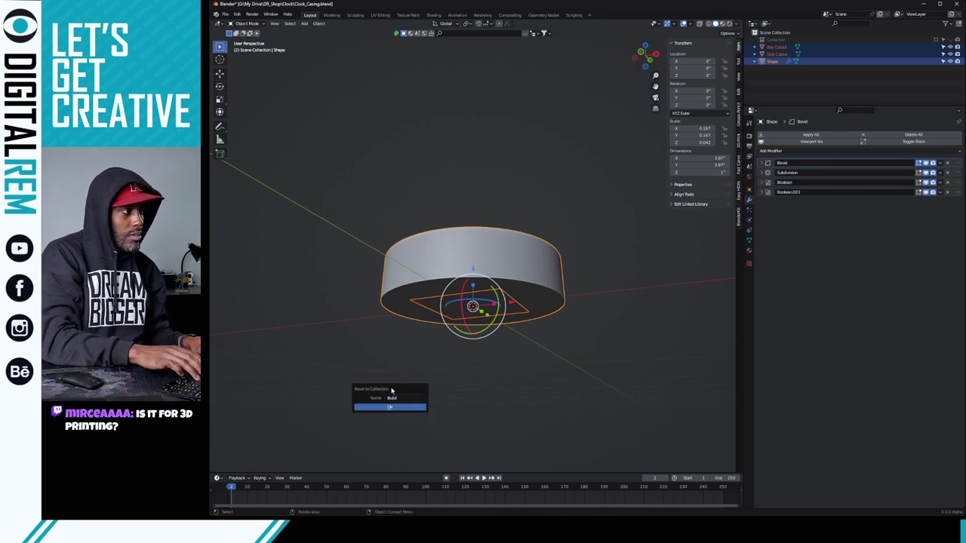
{"action": "left_click", "coordinate": [390, 407]}
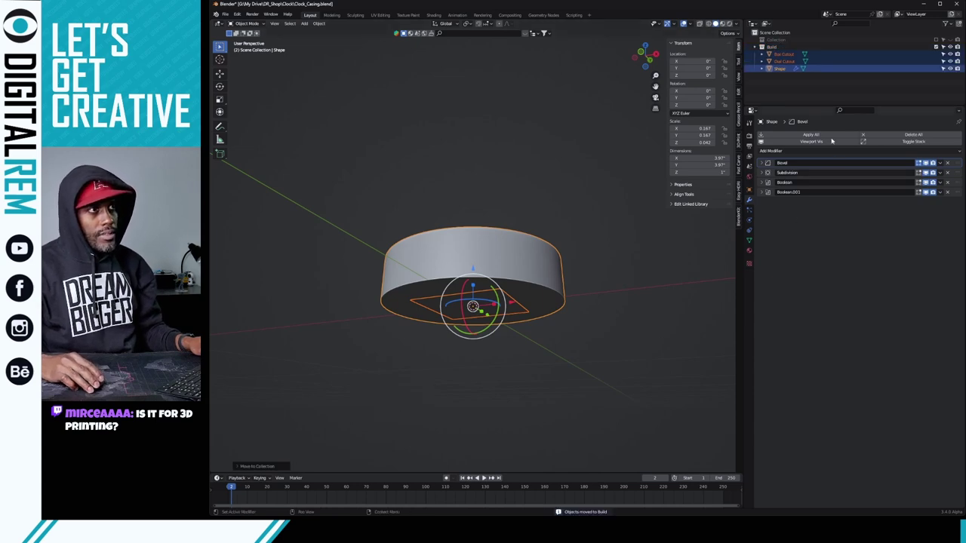
- Duplicate the Build collection and exclude the original Build from the scene
{"action": "left_click", "coordinate": [755, 48]}
{"action": "right_click", "coordinate": [796, 47]}
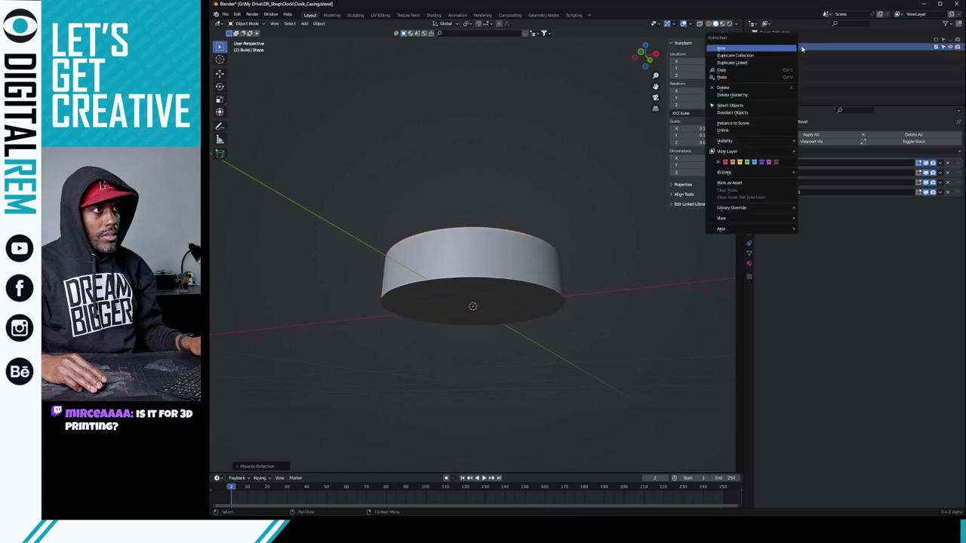
{"action": "left_click", "coordinate": [789, 57]}
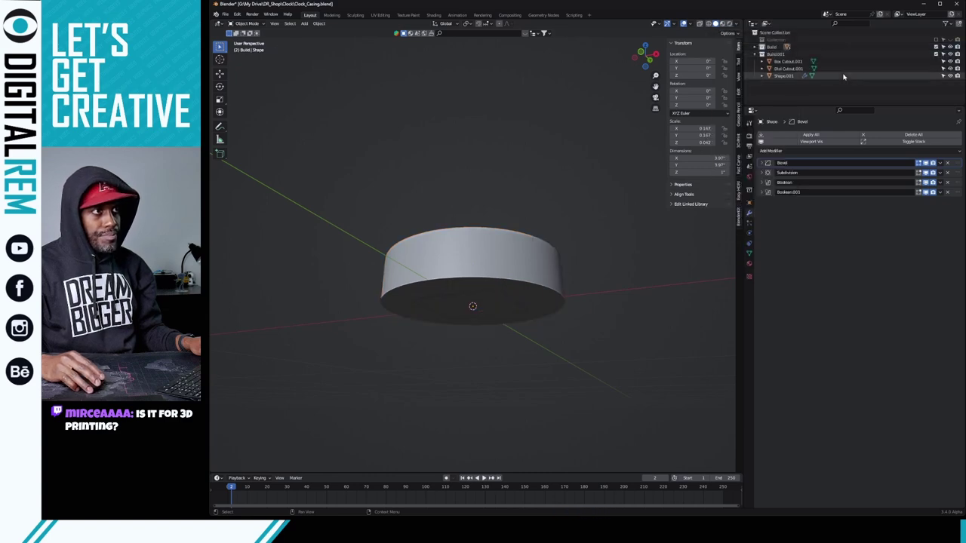
{"action": "left_click", "coordinate": [936, 46]}
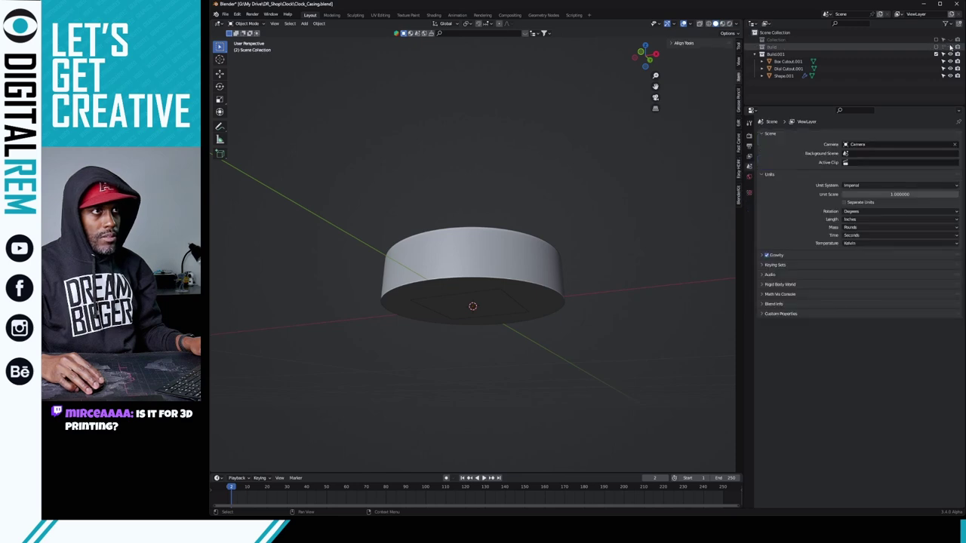
- Rename the duplicated Build.001 collection to Export
{"action": "left_click", "coordinate": [777, 55]}
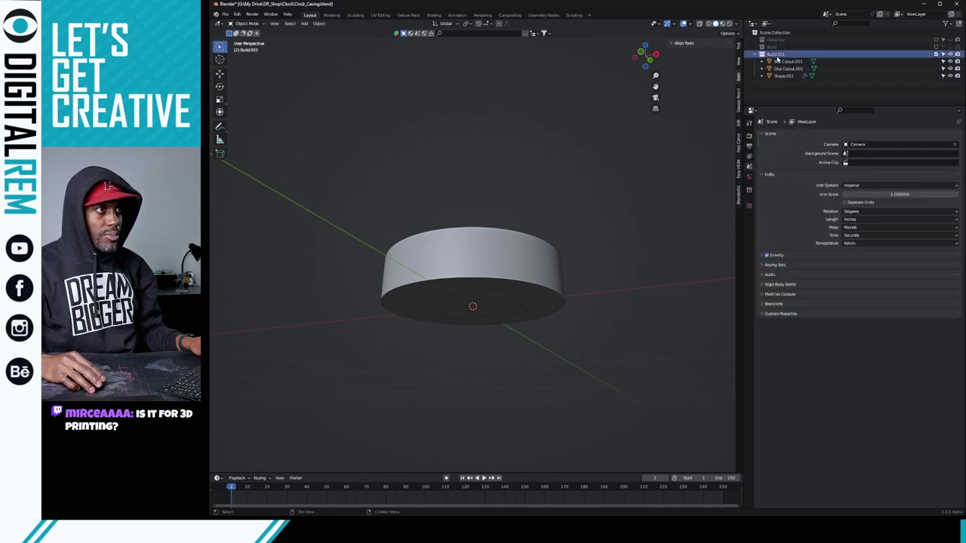
{"action": "double_click", "coordinate": [778, 55]}
{"action": "type", "text": "Export"}
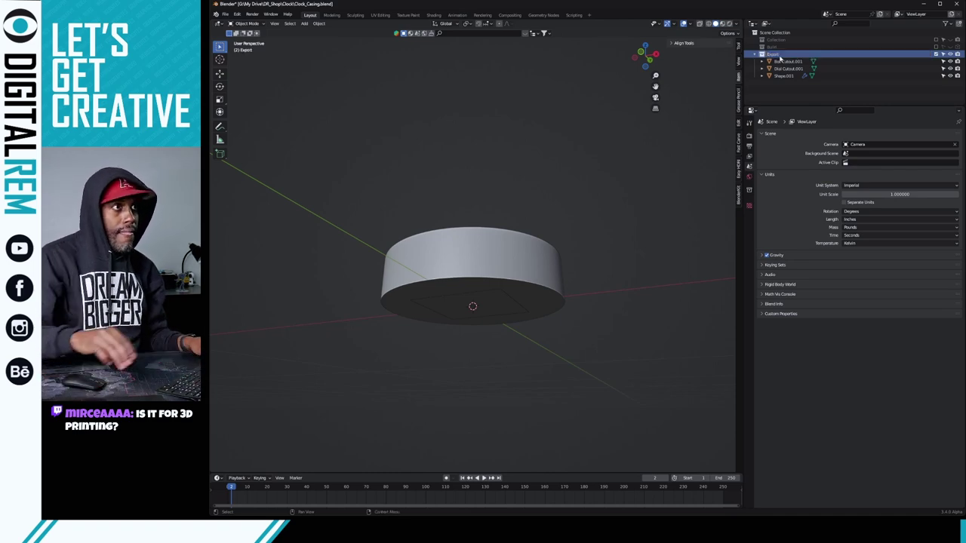
{"action": "key", "text": "Return"}
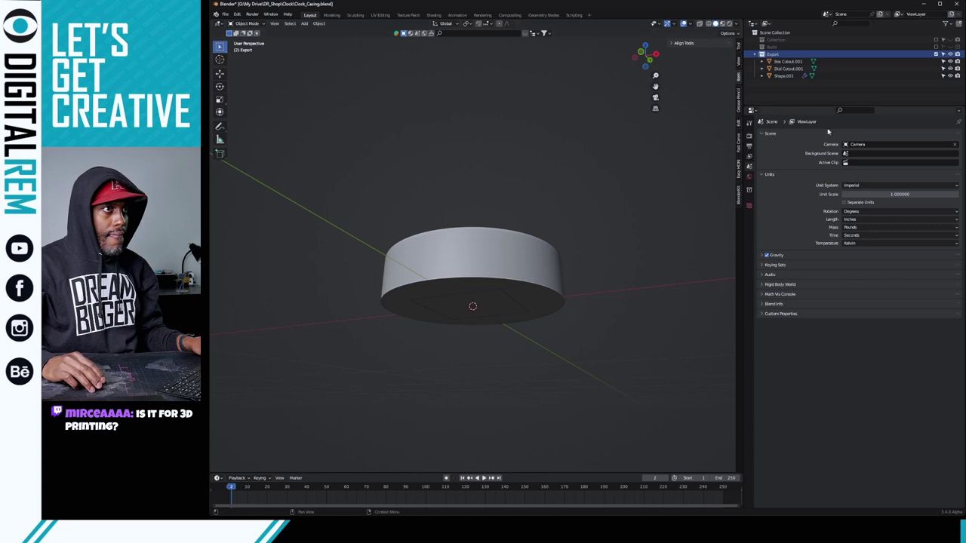
- Apply all of Shape.001's modifiers and delete Box Cutout.001
{"action": "left_click", "coordinate": [484, 297]}
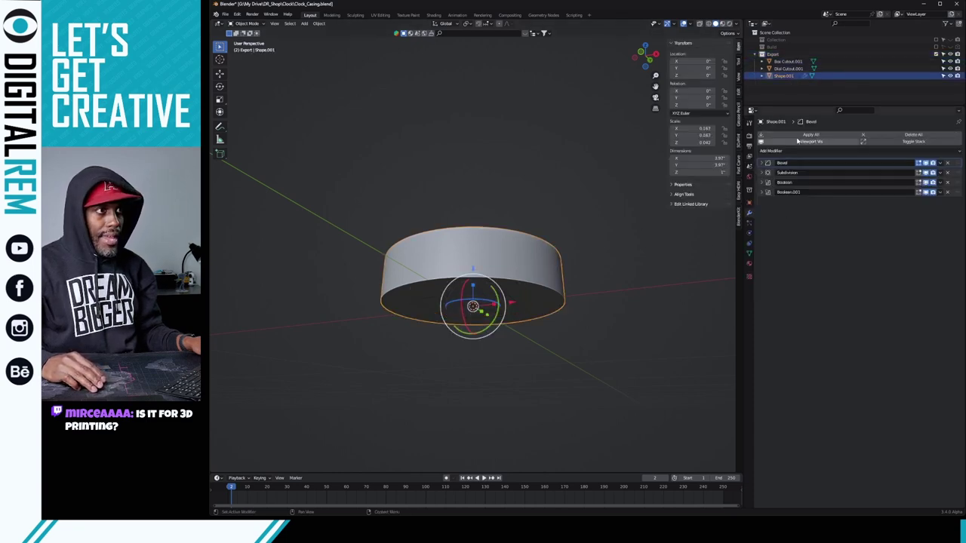
{"action": "left_click", "coordinate": [798, 139]}
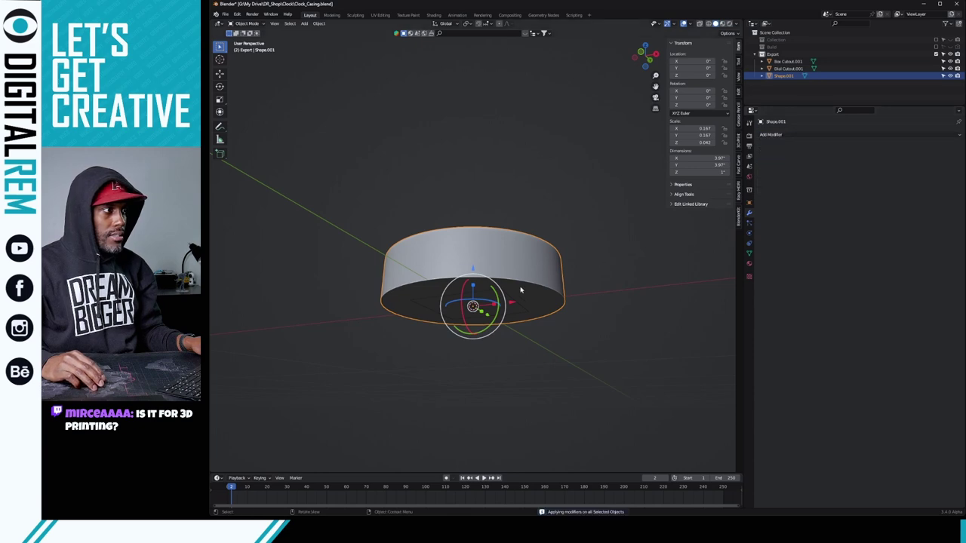
{"action": "left_click", "coordinate": [513, 310]}
{"action": "key", "text": "Delete"}
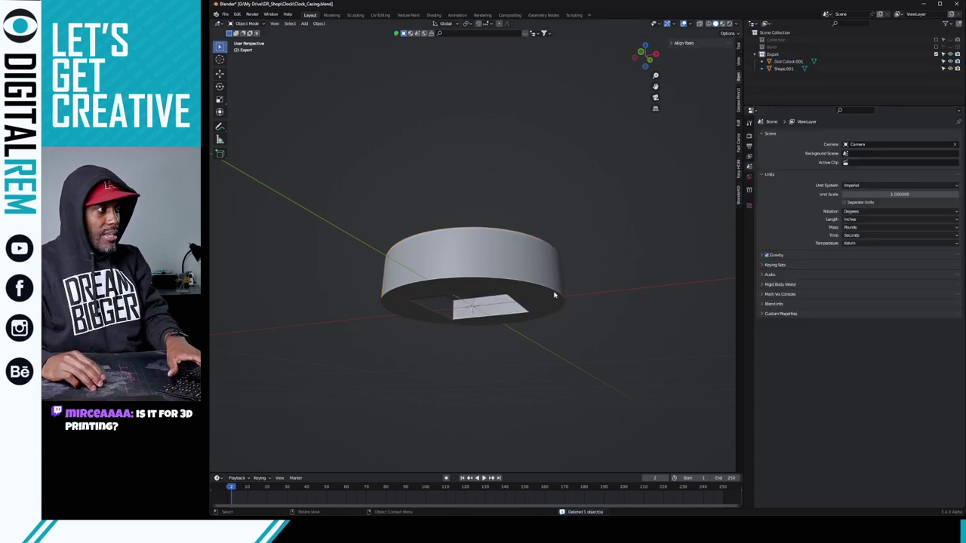
- Delete Dial Cutout.001 and select the finished knob for export
{"action": "middle_click_drag", "start_coordinate": [581, 283], "coordinate": [548, 304]}
{"action": "key", "text": "Delete"}
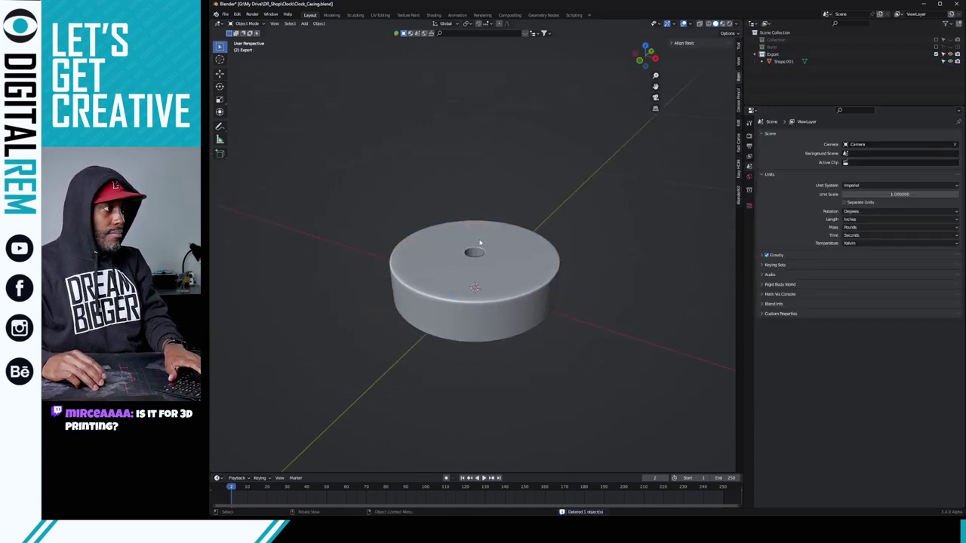
{"action": "scroll", "coordinate": [554, 214], "scroll_direction": "up", "scroll_amount": 1}
{"action": "middle_click_drag", "start_coordinate": [554, 213], "coordinate": [517, 221]}
{"action": "left_click", "coordinate": [507, 239]}
{"action": "scroll", "coordinate": [507, 240], "scroll_direction": "up", "scroll_amount": 1}
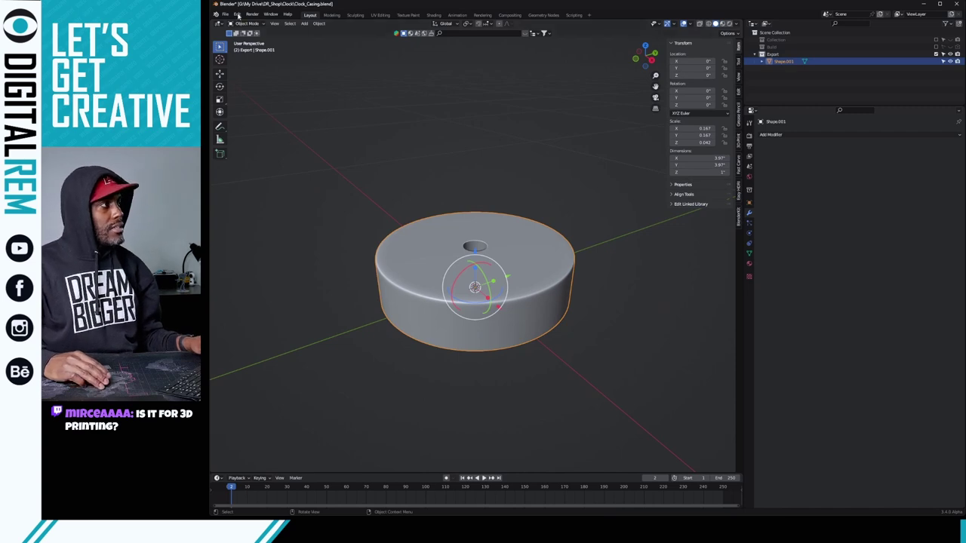
- Export the knob to Clock_Casing.stl with Apply Modifiers on, then save the project
{"action": "left_click", "coordinate": [225, 14]}
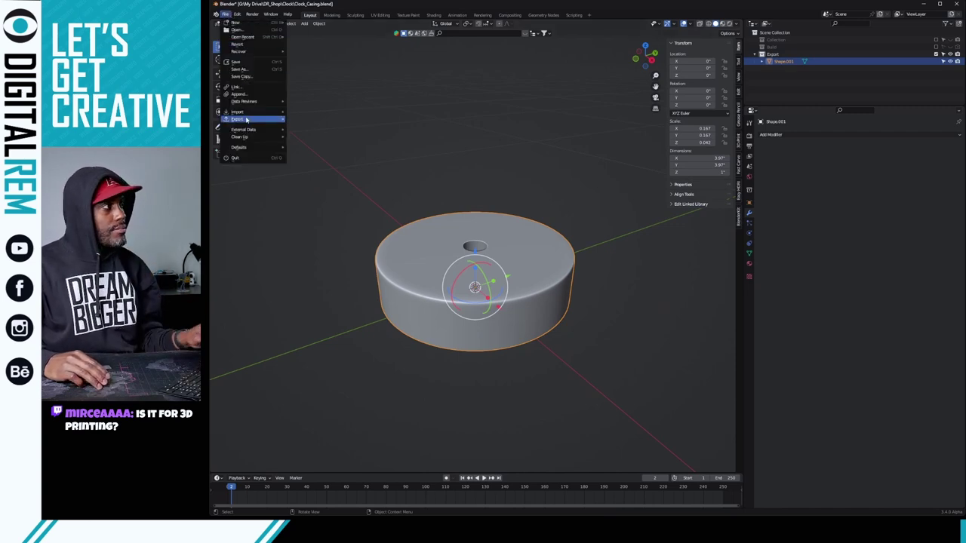
{"action": "mouse_move", "coordinate": [247, 120]}
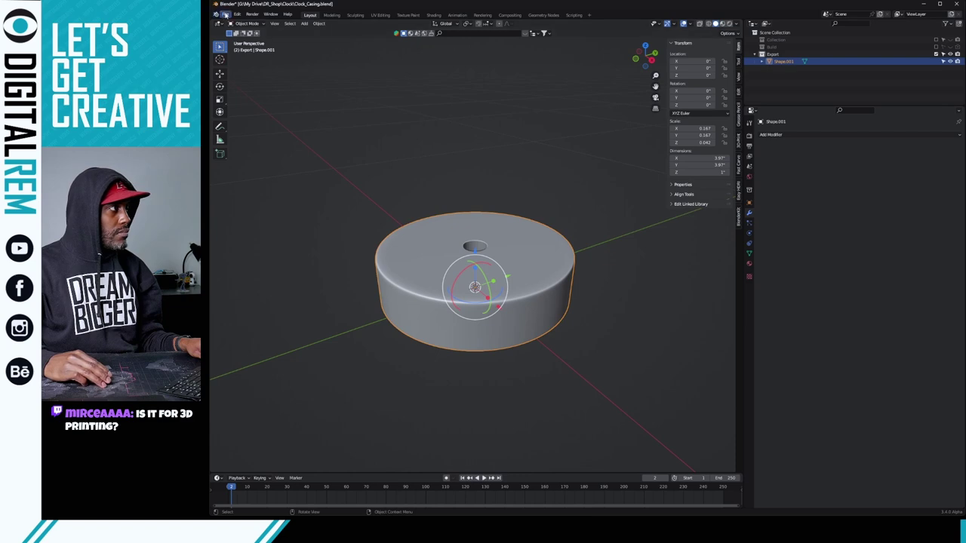
{"action": "left_click", "coordinate": [225, 15]}
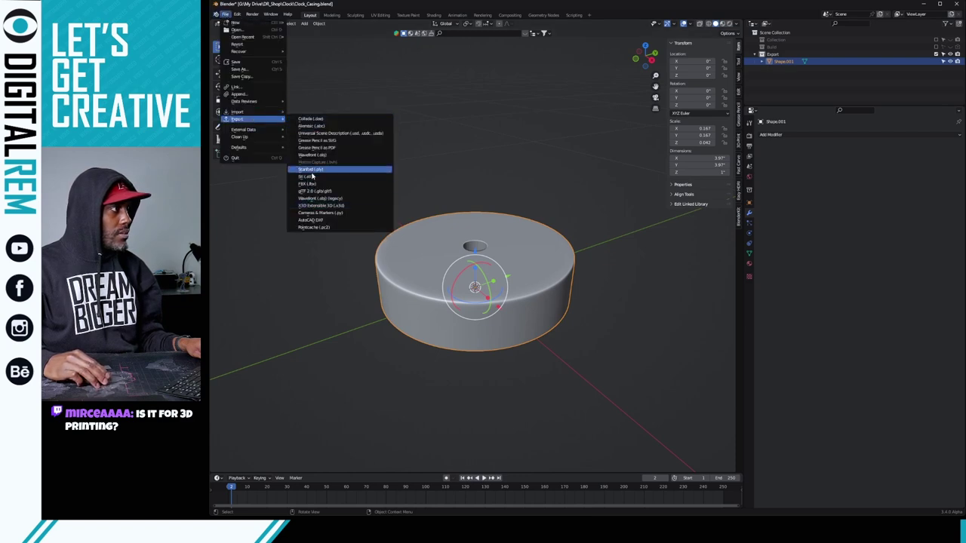
{"action": "left_click", "coordinate": [340, 177]}
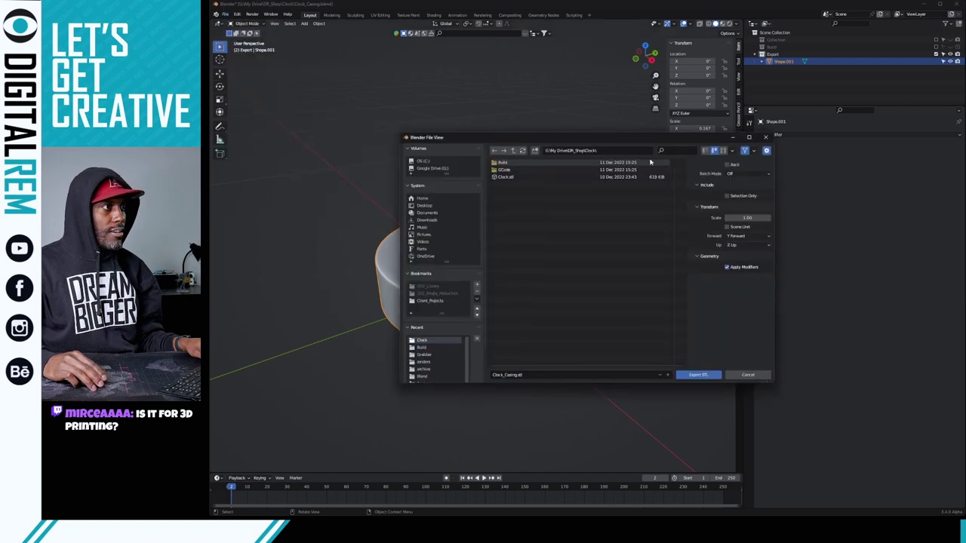
{"action": "key", "text": "Return"}
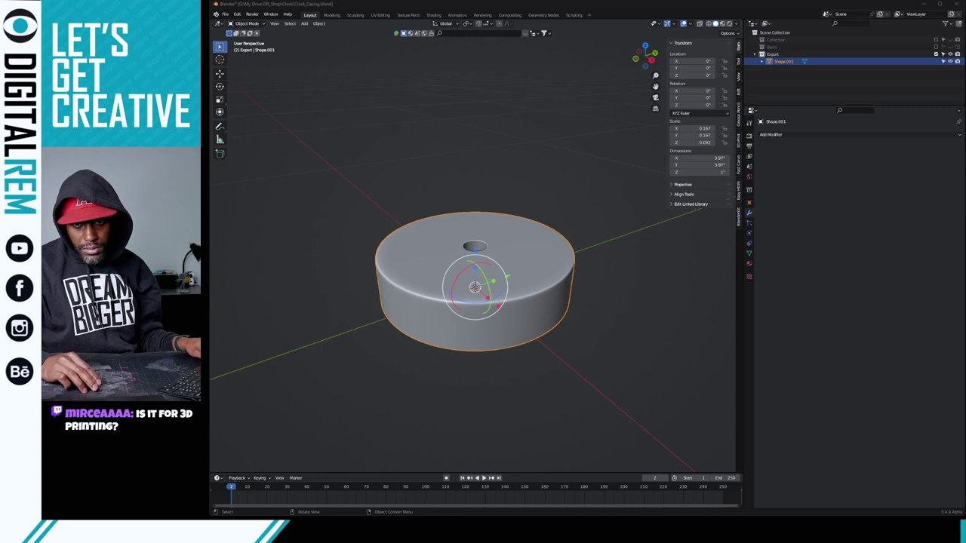
{"action": "key", "text": "ctrl+s"}
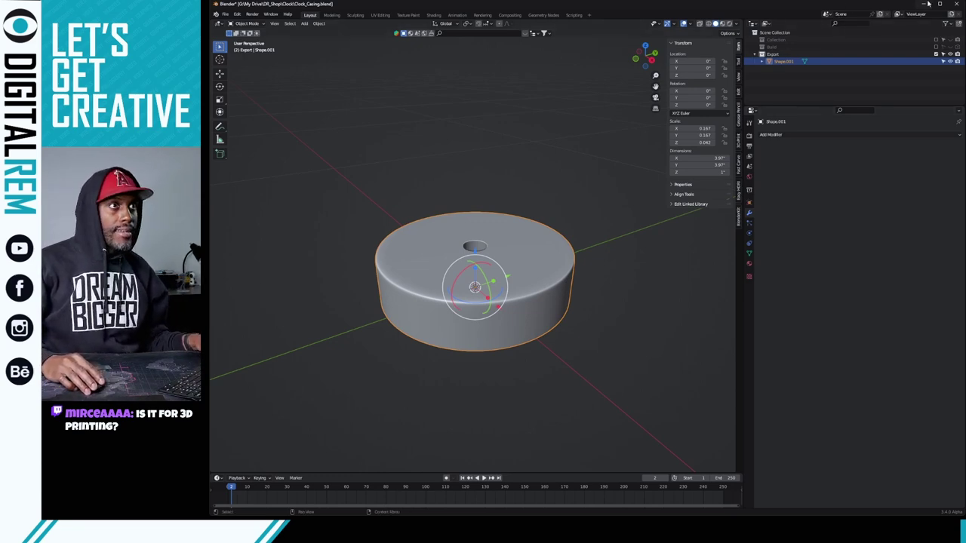
- Quit Blender, saving the changes to Clock_Casing.blend when prompted
{"action": "left_click", "coordinate": [957, 4]}
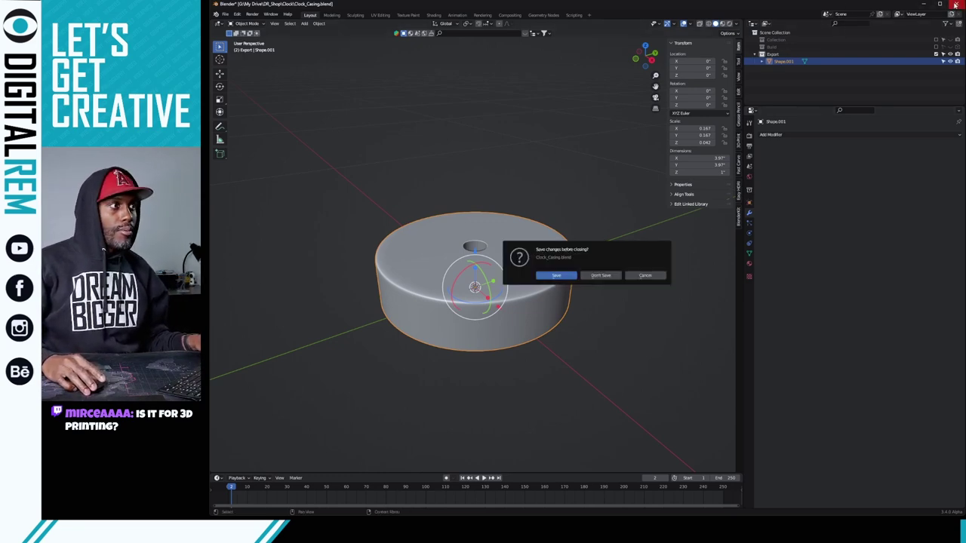
{"action": "left_click", "coordinate": [556, 276]}
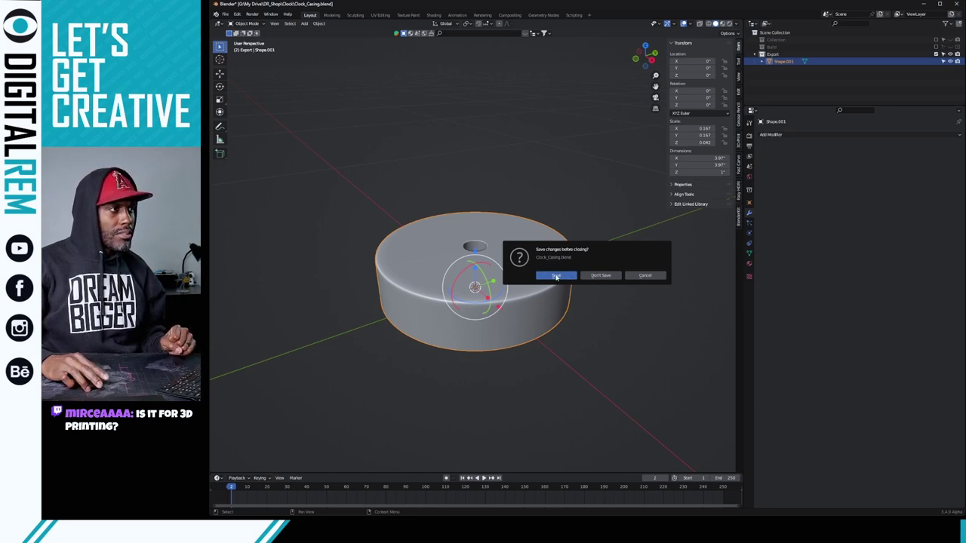
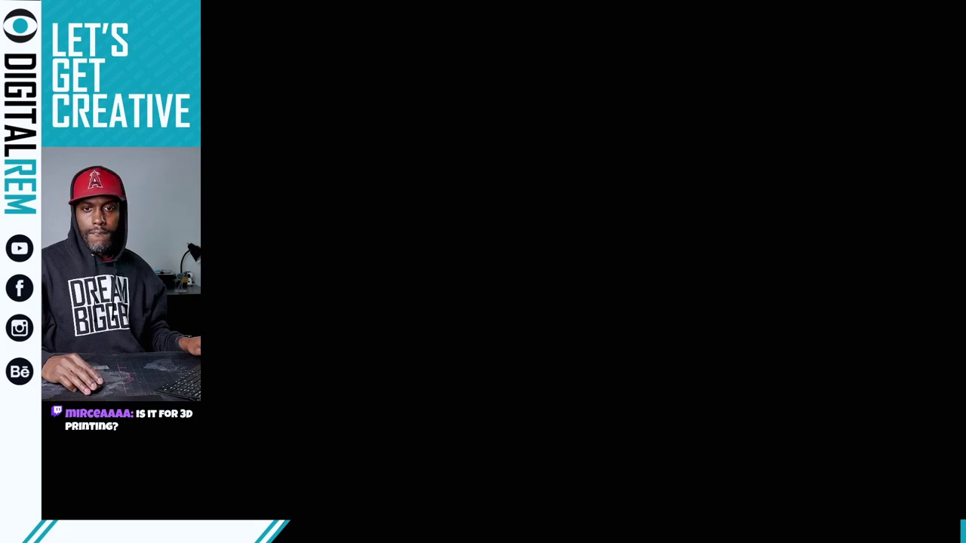
- Move the Cura window into place and enlarge it so the Clock_Casing model fills the Ender-3 plate view
{"action": "left_click_drag", "start_coordinate": [701, 53], "coordinate": [692, 32]}
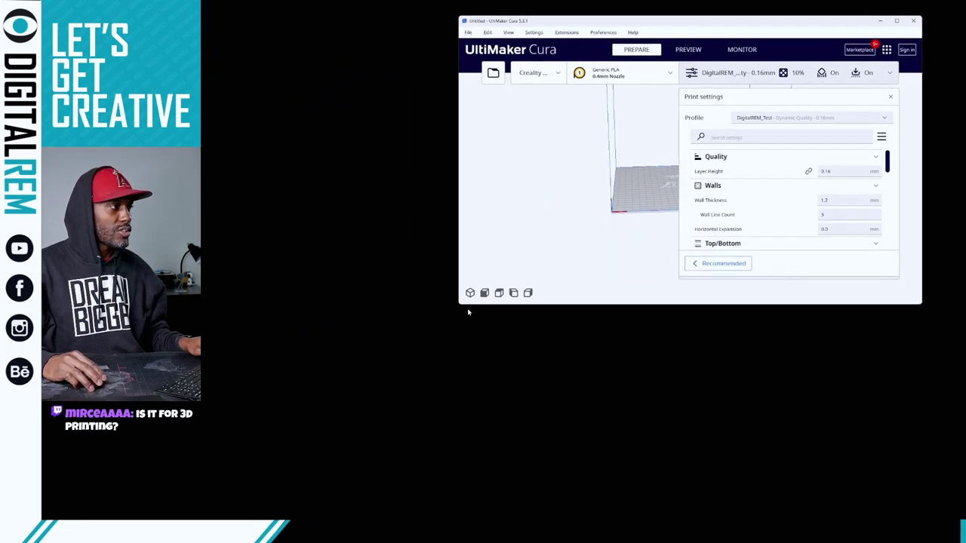
{"action": "left_click_drag", "start_coordinate": [460, 304], "coordinate": [218, 515]}
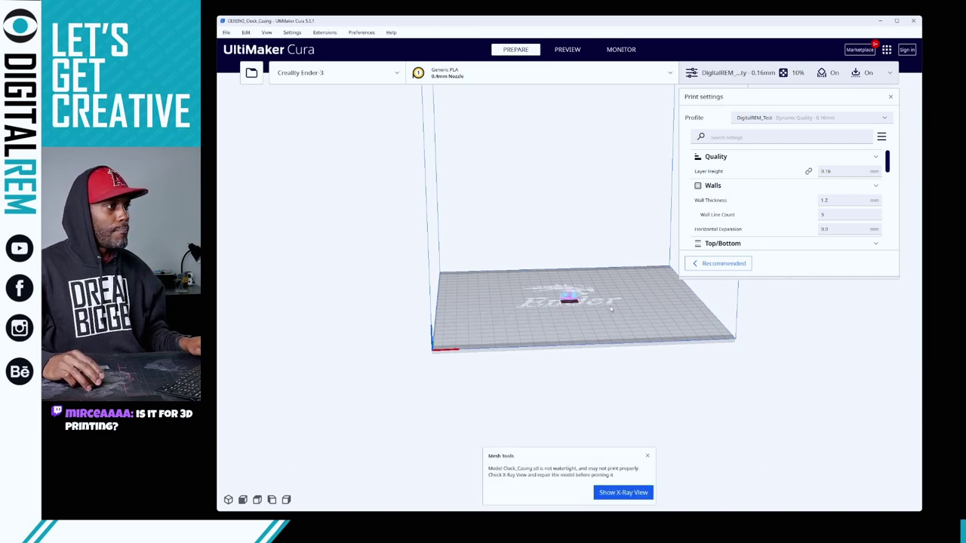
- Zoom in on the clock casing, dismiss the model errors message, and orbit to a lower angle
{"action": "scroll", "coordinate": [611, 309], "scroll_direction": "up", "scroll_amount": 5}
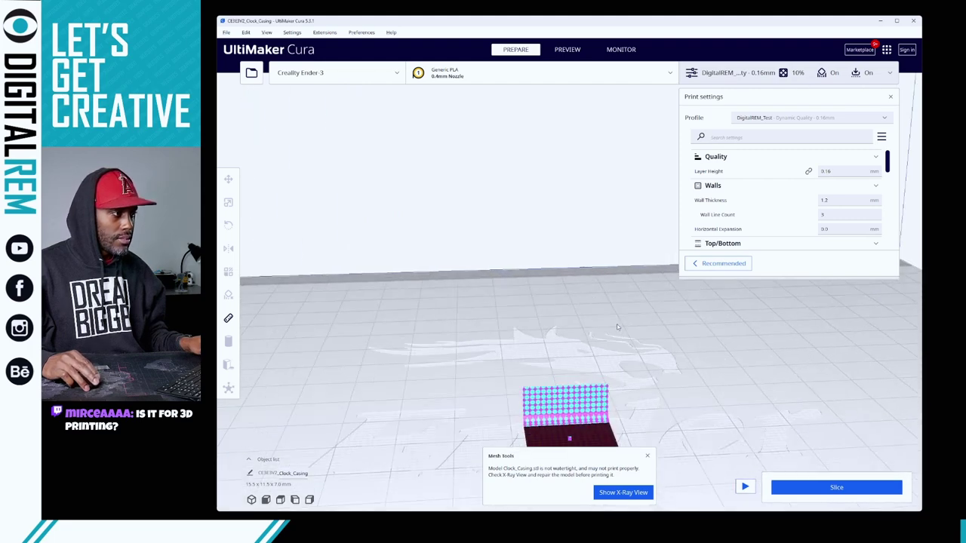
{"action": "right_click_drag", "start_coordinate": [611, 321], "coordinate": [604, 329]}
{"action": "left_click", "coordinate": [647, 373]}
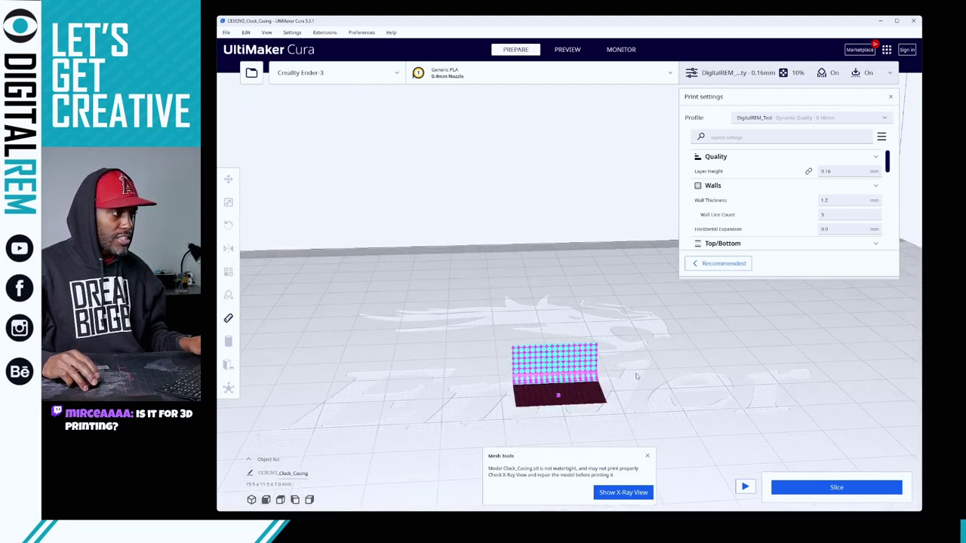
{"action": "scroll", "coordinate": [611, 338], "scroll_direction": "up", "scroll_amount": 5}
{"action": "right_click_drag", "start_coordinate": [611, 338], "coordinate": [546, 248]}
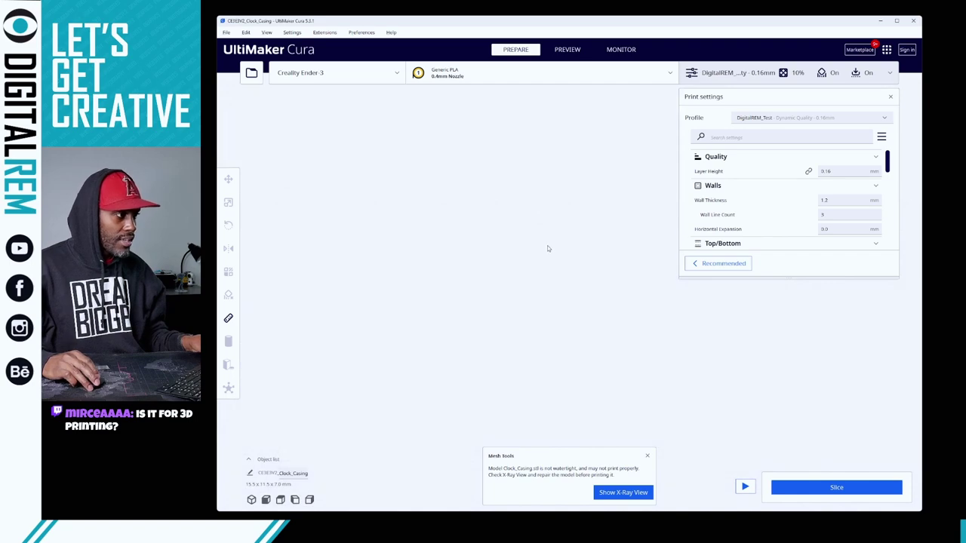
{"action": "right_click_drag", "start_coordinate": [580, 299], "coordinate": [452, 319]}
- Delete the clock casing from the build plate after one undo, then go to Blender
{"action": "left_click", "coordinate": [466, 321]}
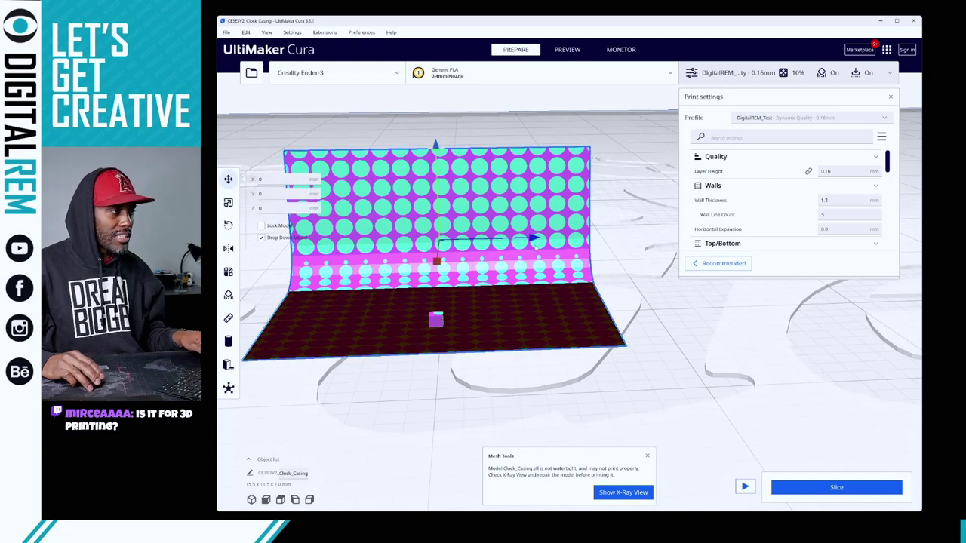
{"action": "key", "text": "Delete"}
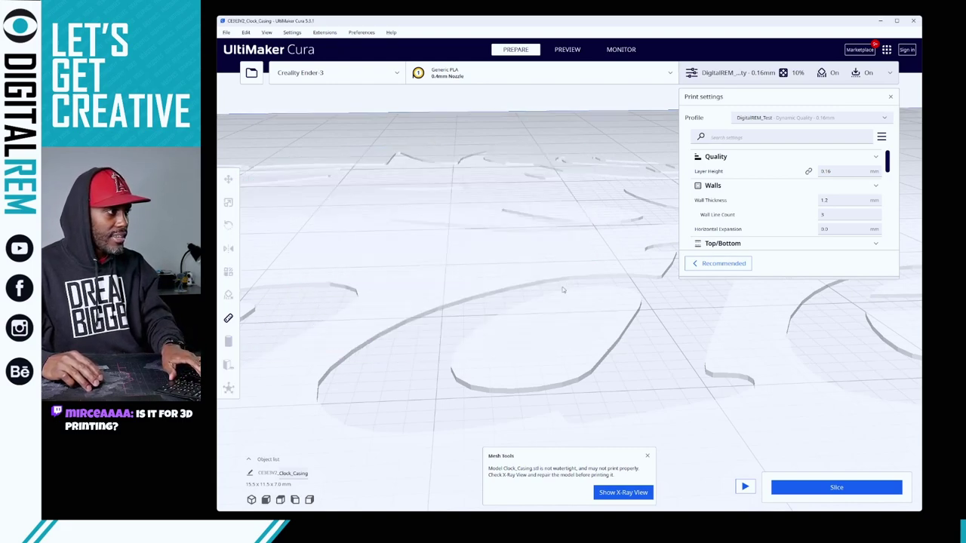
{"action": "key", "text": "ctrl+z"}
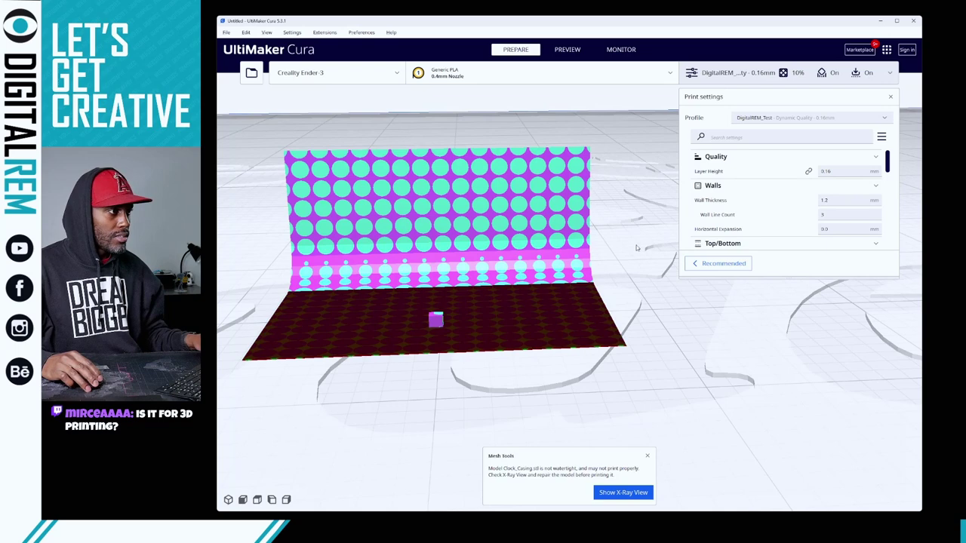
{"action": "left_click", "coordinate": [579, 264]}
{"action": "key", "text": "Delete"}
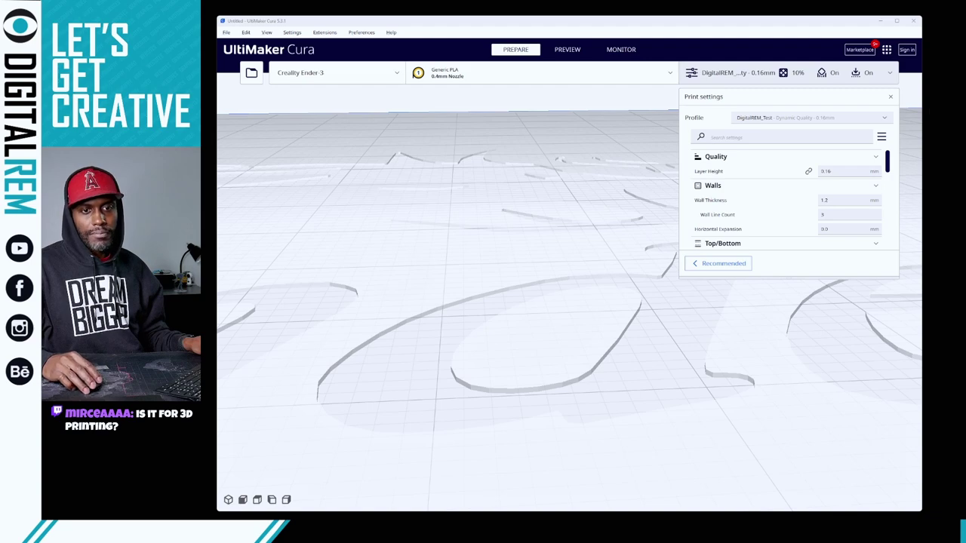
{"action": "key", "text": "alt+Tab"}
- Export only the selected cylinder as Clock_Casing.stl with Selection Only ticked, then minimise Blender
{"action": "left_click_drag", "start_coordinate": [549, 31], "coordinate": [456, 63]}
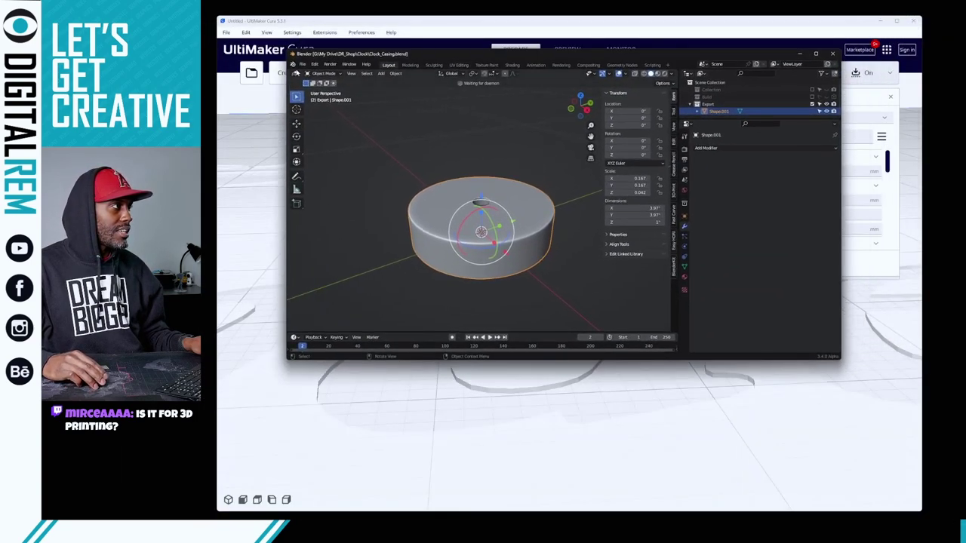
{"action": "left_click", "coordinate": [301, 64]}
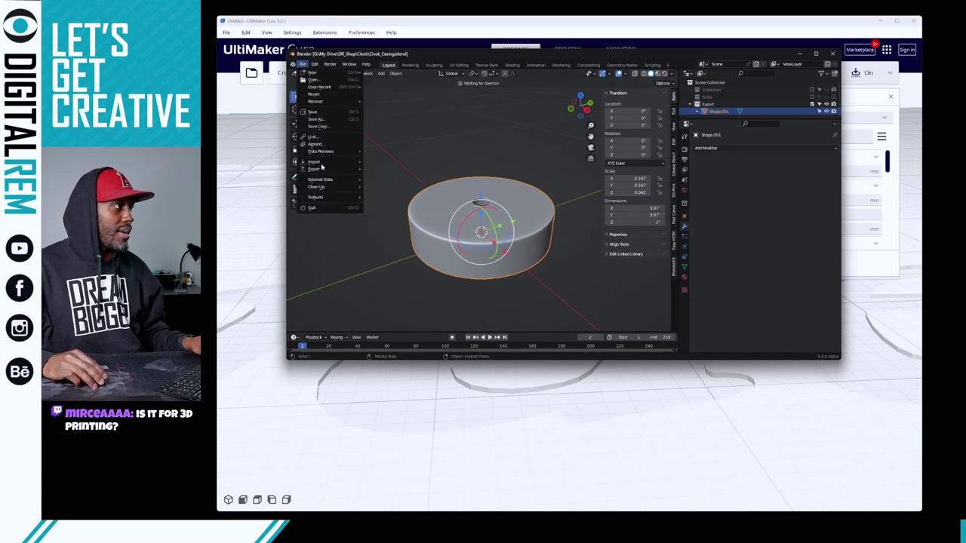
{"action": "mouse_move", "coordinate": [336, 173]}
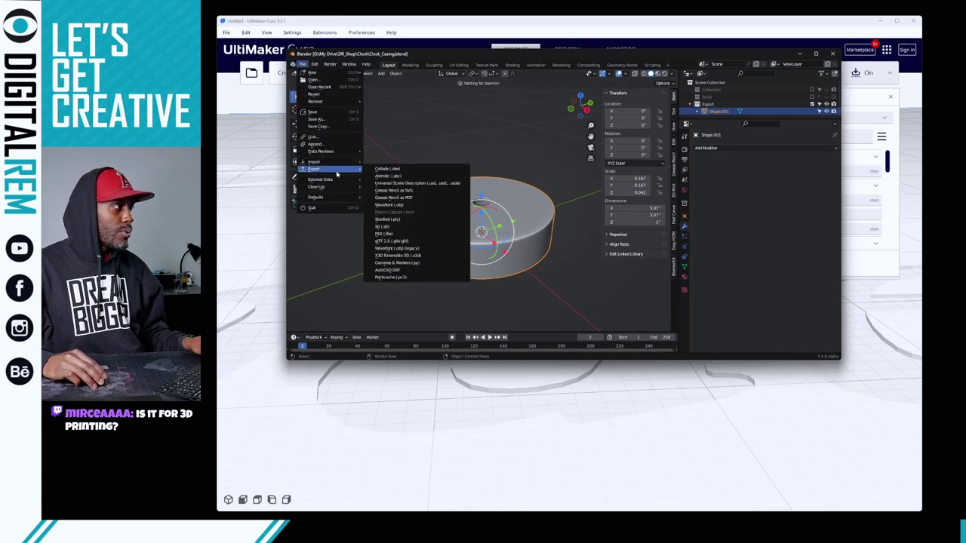
{"action": "left_click", "coordinate": [382, 227]}
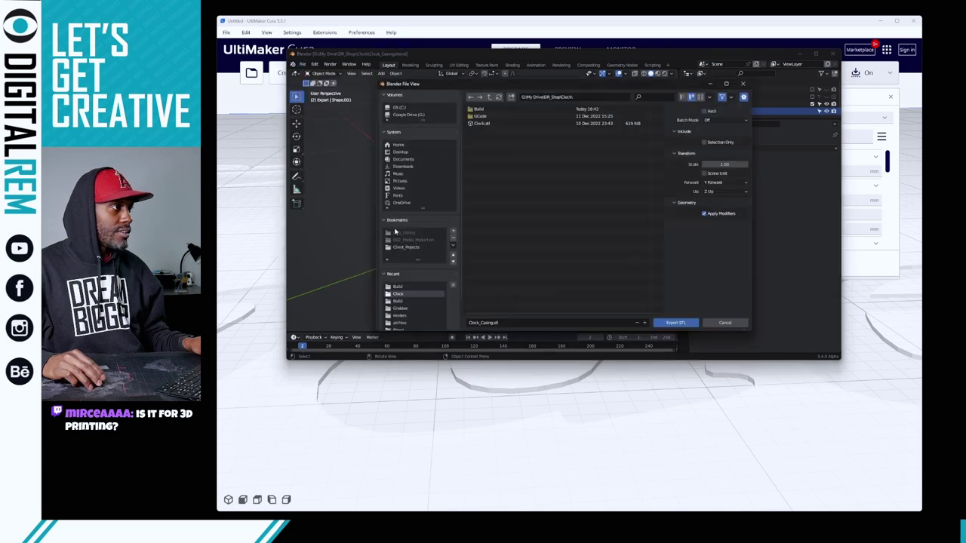
{"action": "left_click", "coordinate": [704, 143]}
{"action": "key", "text": "Return"}
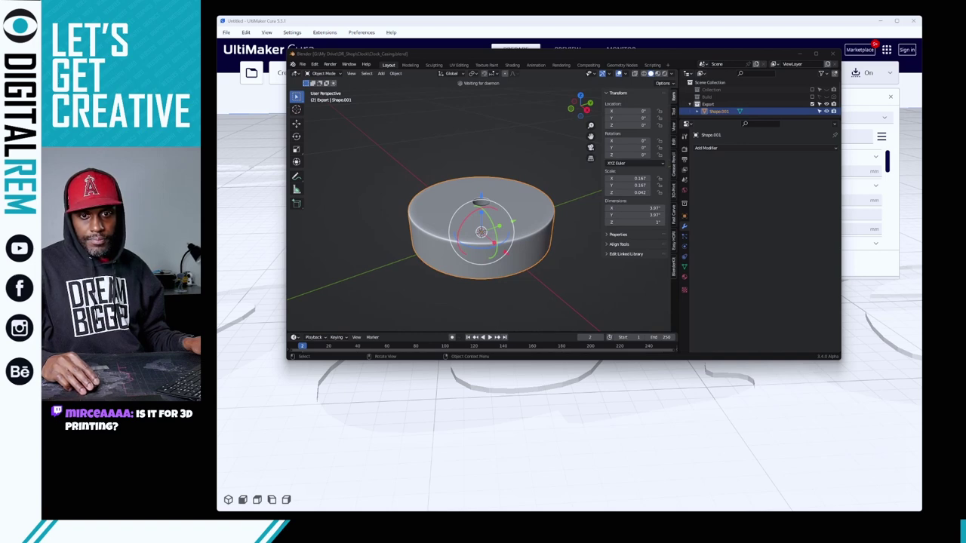
{"action": "left_click", "coordinate": [797, 54]}
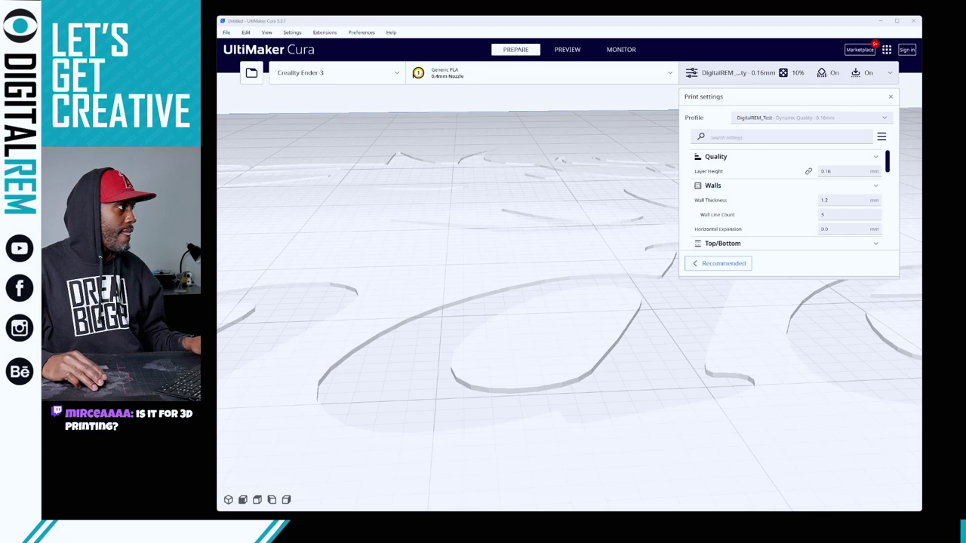
- Drop Clock_Casing.stl into Cura, reload it, and dismiss the scaling and mesh-tools notifications
{"action": "left_click_drag", "start_coordinate": [201, 89], "coordinate": [452, 240]}
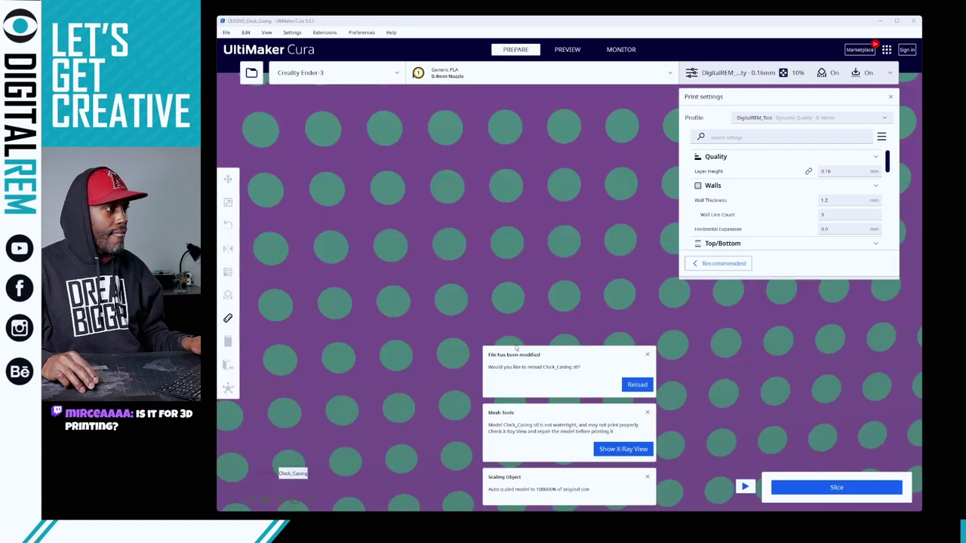
{"action": "left_click", "coordinate": [642, 384]}
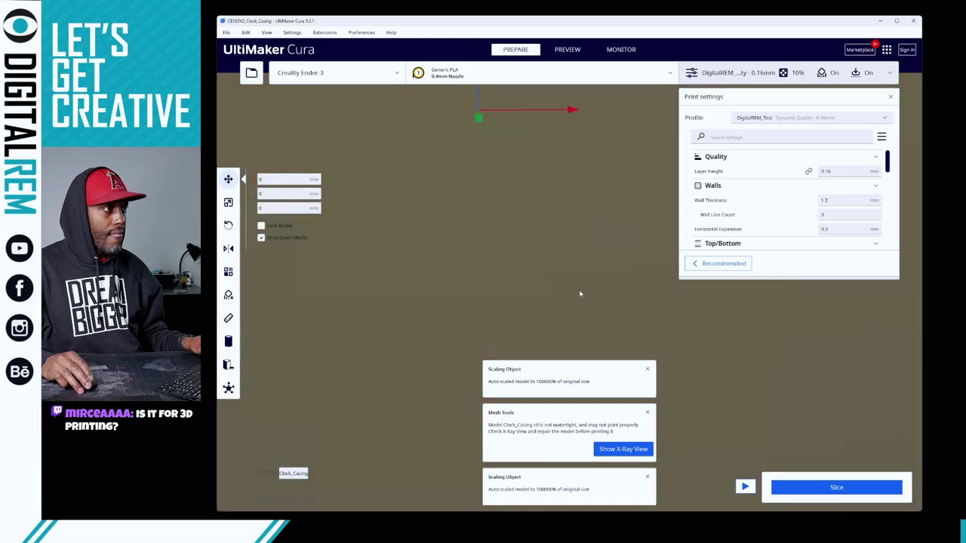
{"action": "scroll", "coordinate": [577, 293], "scroll_direction": "down", "scroll_amount": 6}
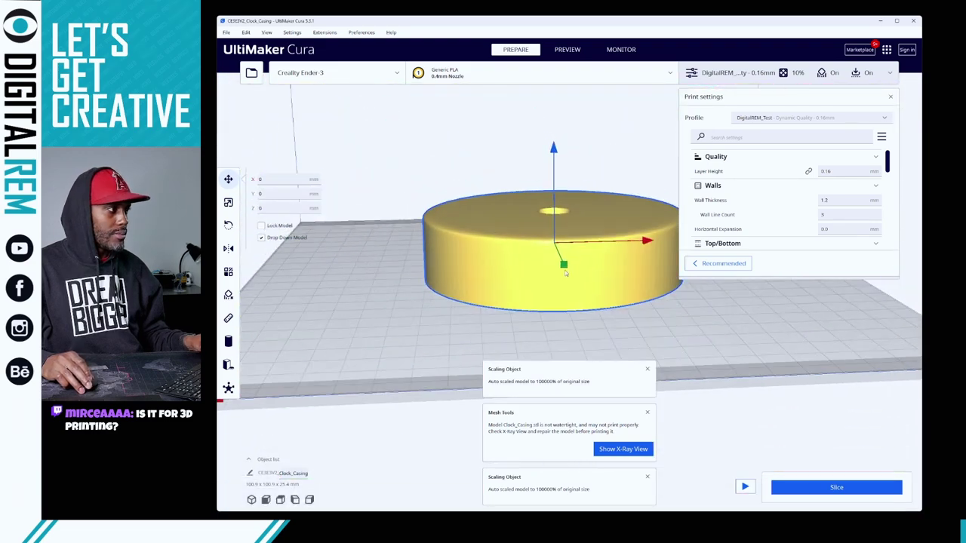
{"action": "scroll", "coordinate": [531, 356], "scroll_direction": "down", "scroll_amount": 2}
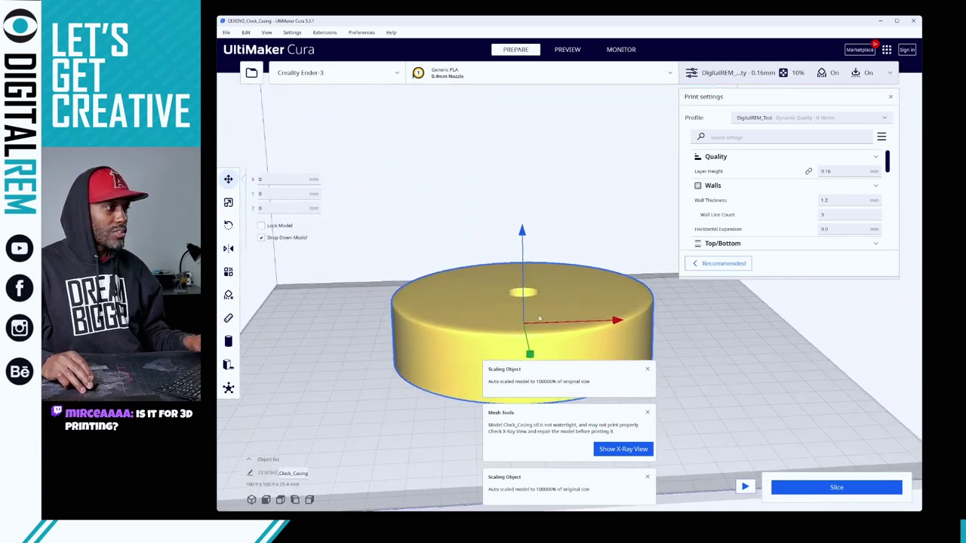
{"action": "left_click", "coordinate": [647, 369]}
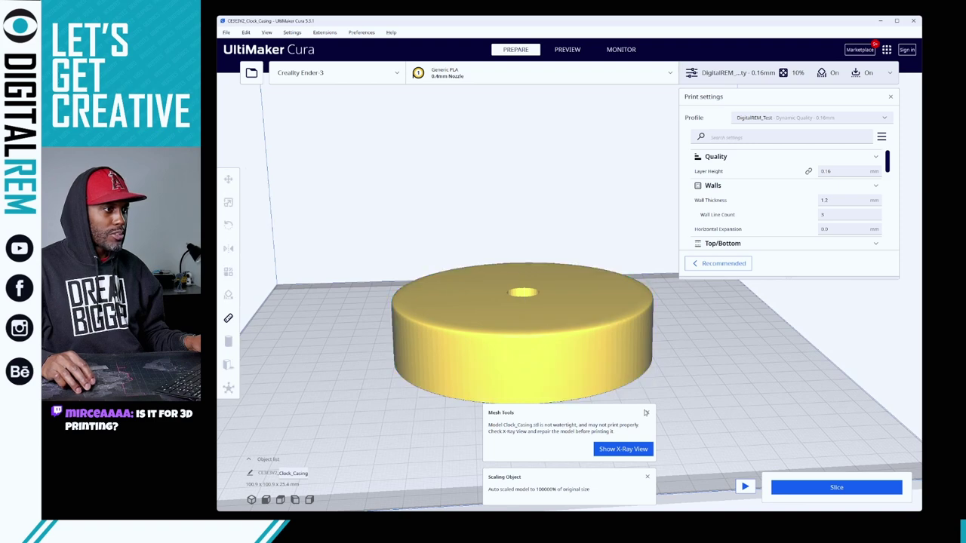
{"action": "left_click", "coordinate": [647, 413]}
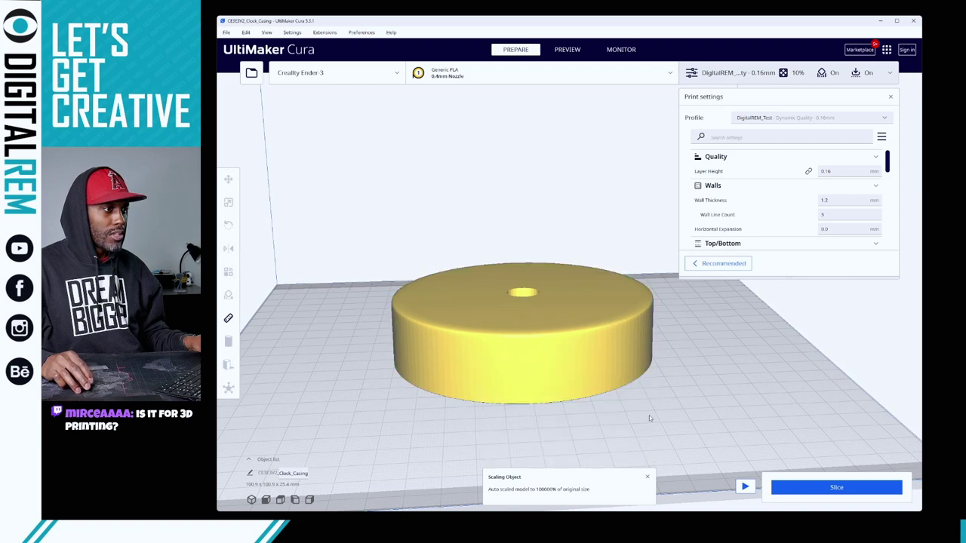
{"action": "left_click", "coordinate": [645, 475]}
{"action": "scroll", "coordinate": [585, 366], "scroll_direction": "down", "scroll_amount": 3}
{"action": "right_click_drag", "start_coordinate": [493, 333], "coordinate": [460, 279]}
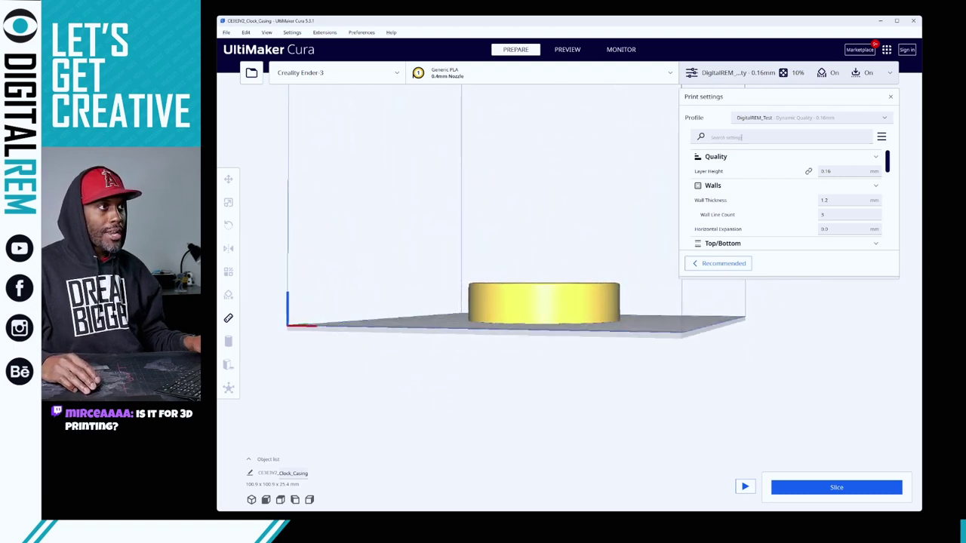
- Leave the print profile unchanged and slice the casing, giving a 7 h 48 min, 60 g estimate
{"action": "left_click", "coordinate": [764, 119]}
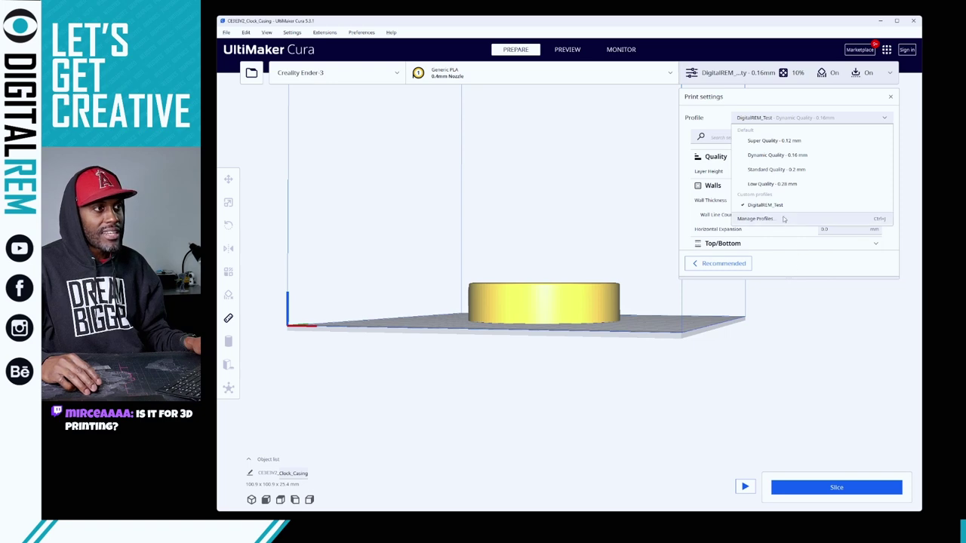
{"action": "left_click", "coordinate": [829, 269]}
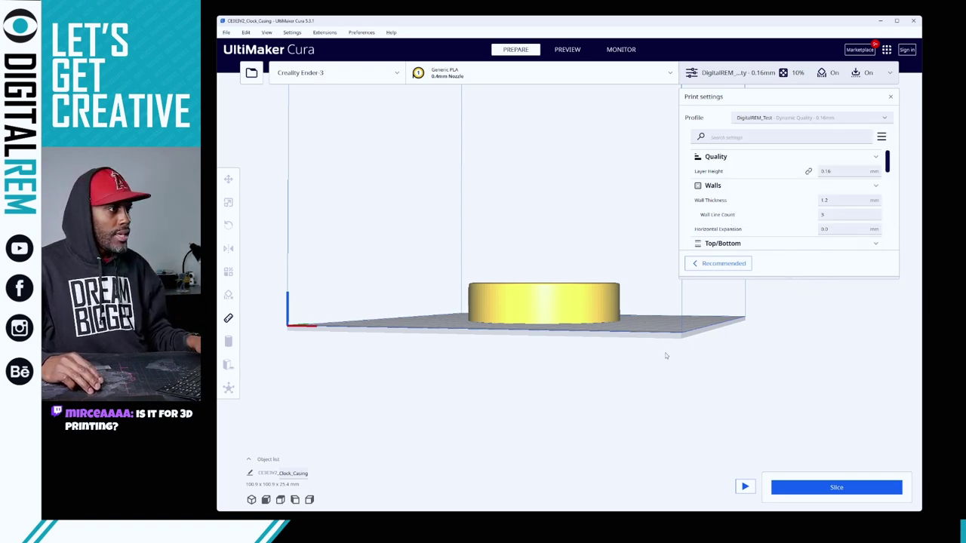
{"action": "left_click", "coordinate": [795, 476]}
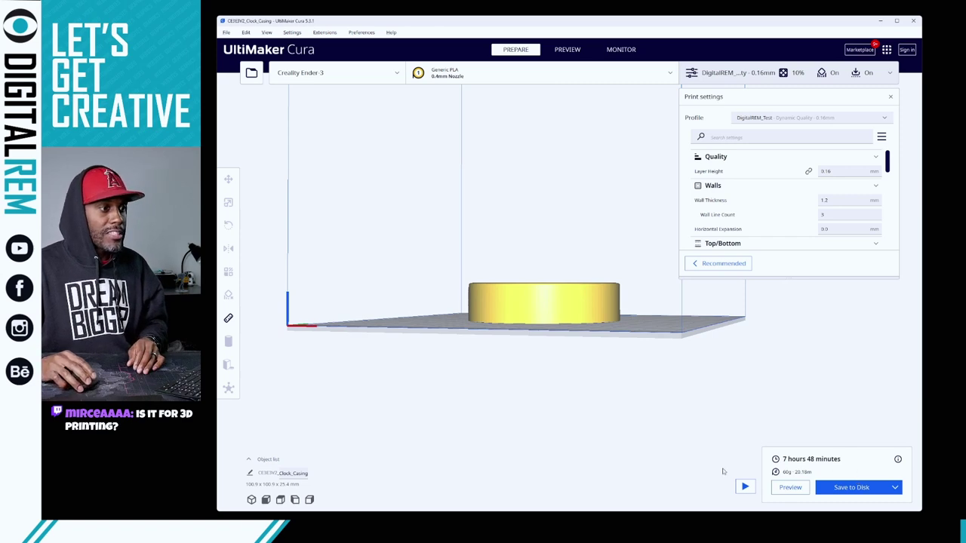
- Show the layer preview, orbit to a side view, and limit it to the lower infill layers
{"action": "left_click", "coordinate": [778, 489]}
{"action": "right_click_drag", "start_coordinate": [589, 340], "coordinate": [589, 389]}
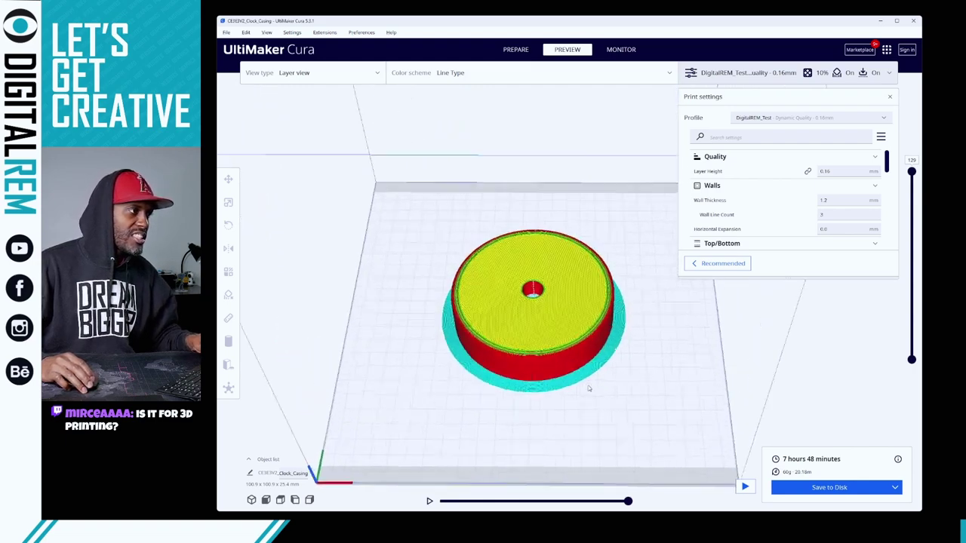
{"action": "scroll", "coordinate": [588, 389], "scroll_direction": "up", "scroll_amount": 5}
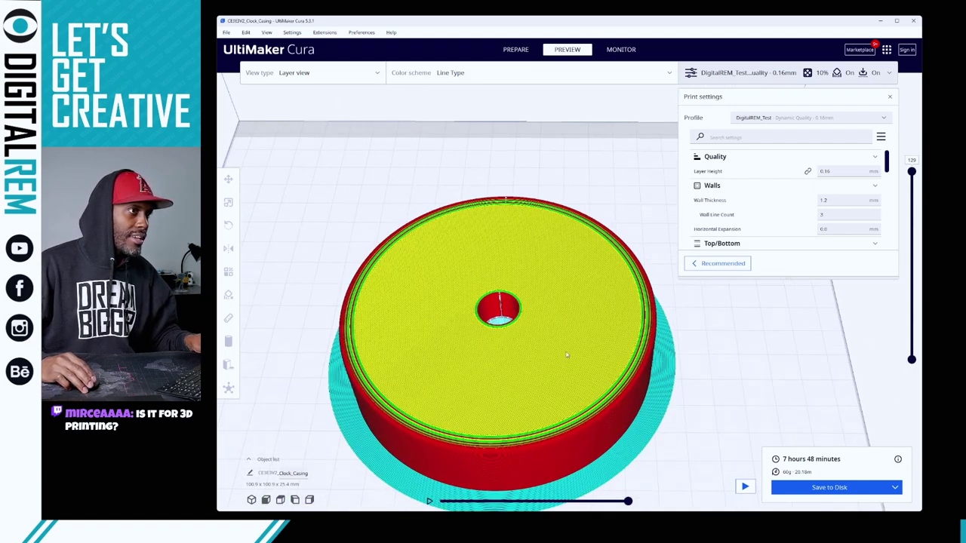
{"action": "right_click_drag", "start_coordinate": [551, 303], "coordinate": [555, 236]}
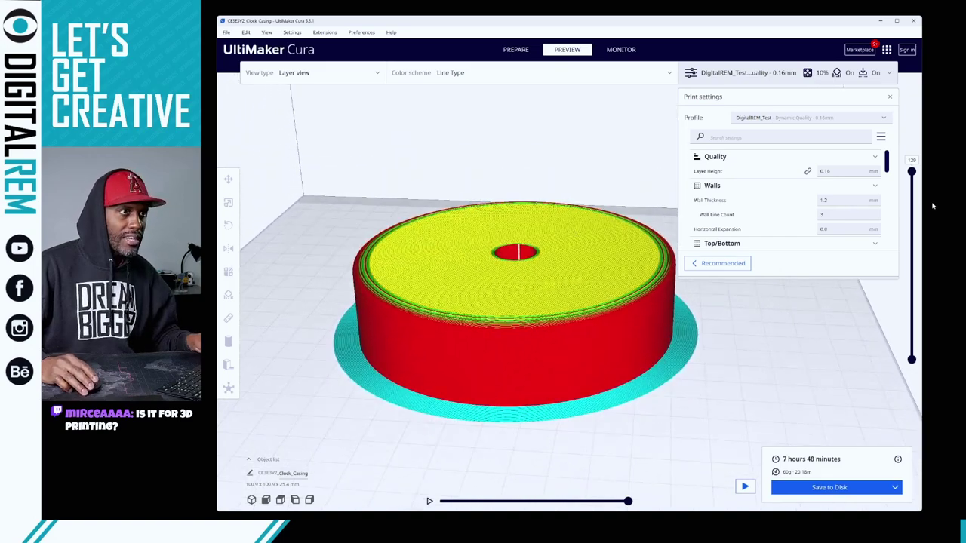
{"action": "left_click_drag", "start_coordinate": [912, 173], "coordinate": [910, 324]}
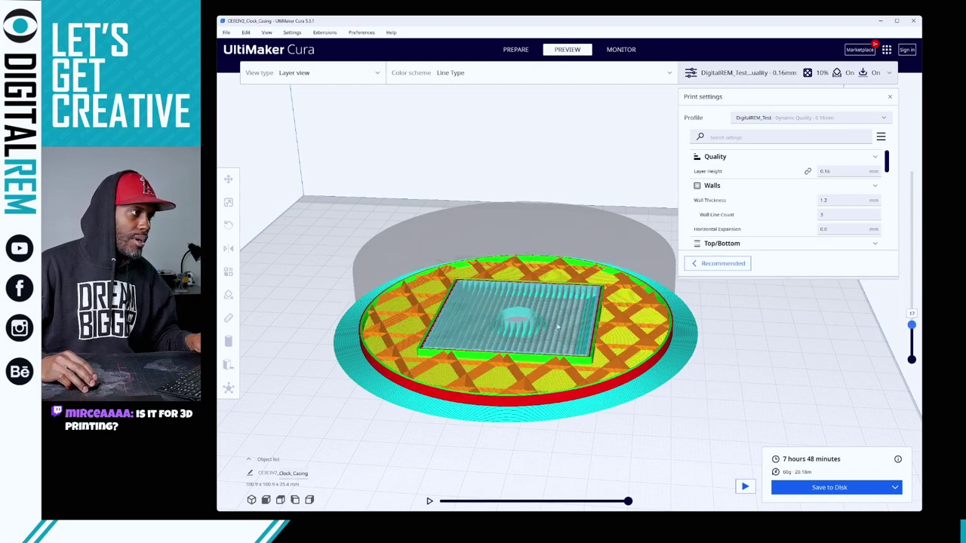
{"action": "right_click_drag", "start_coordinate": [518, 313], "coordinate": [536, 240]}
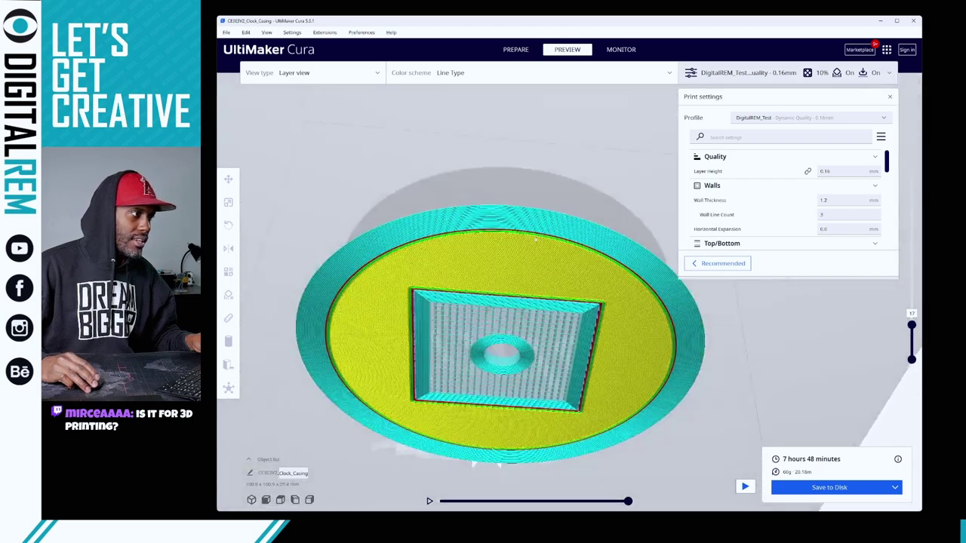
- Step the layer slider down to the first layers and back up to layer 129
{"action": "left_click", "coordinate": [513, 332]}
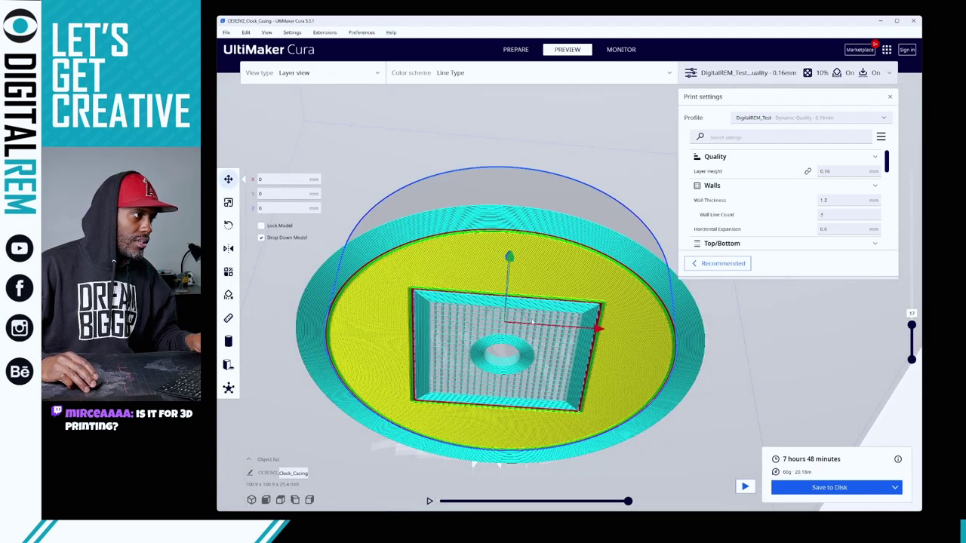
{"action": "left_click_drag", "start_coordinate": [913, 325], "coordinate": [893, 220]}
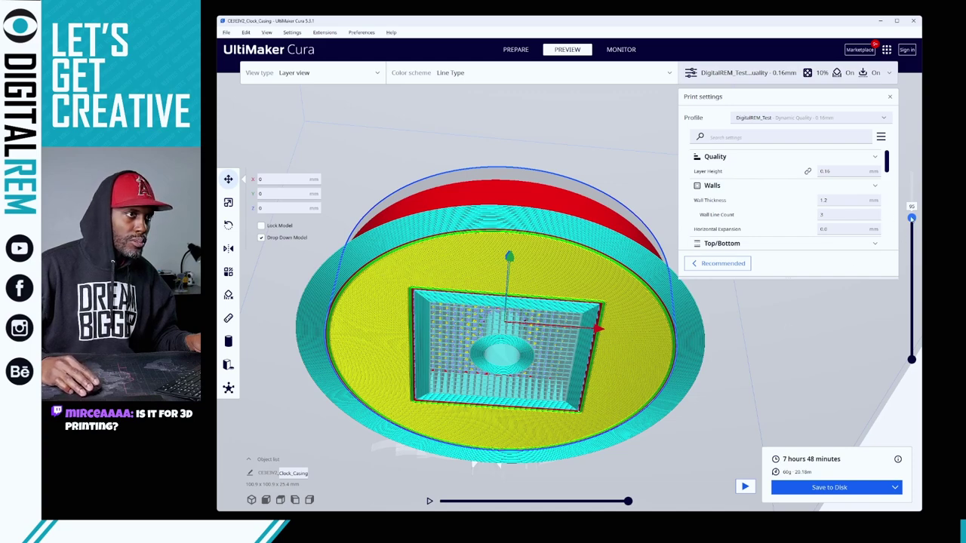
{"action": "left_click_drag", "start_coordinate": [912, 218], "coordinate": [912, 174]}
{"action": "right_click_drag", "start_coordinate": [483, 249], "coordinate": [520, 416]}
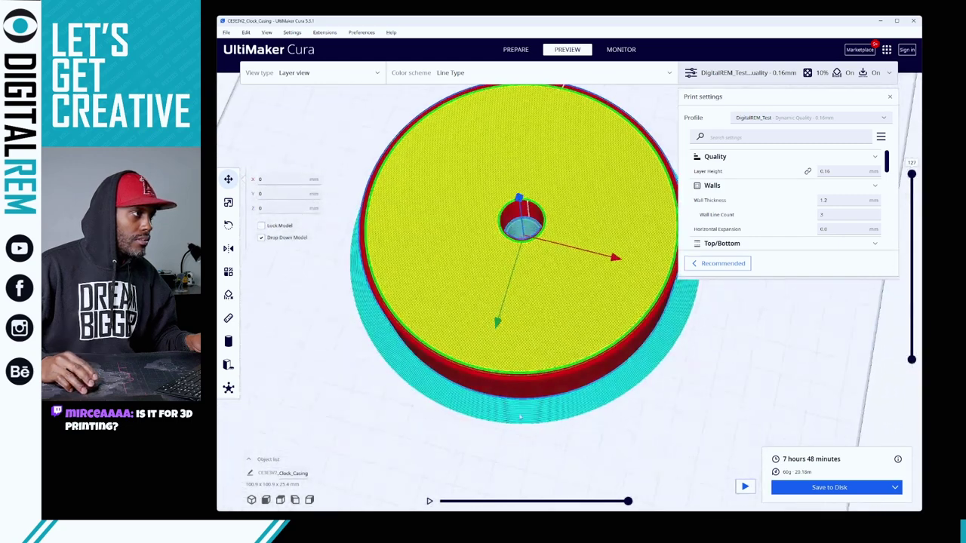
{"action": "left_click_drag", "start_coordinate": [911, 173], "coordinate": [912, 170]}
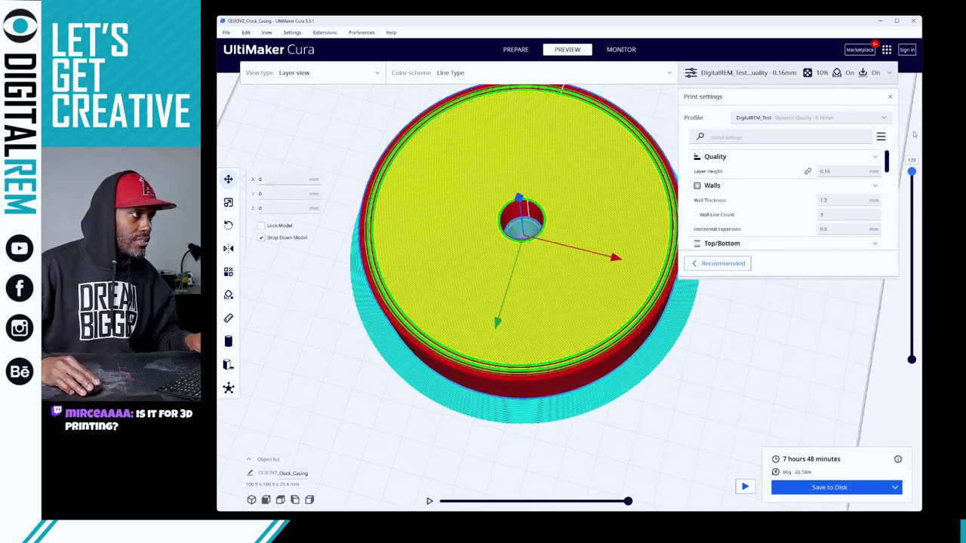
{"action": "mouse_move", "coordinate": [806, 171]}
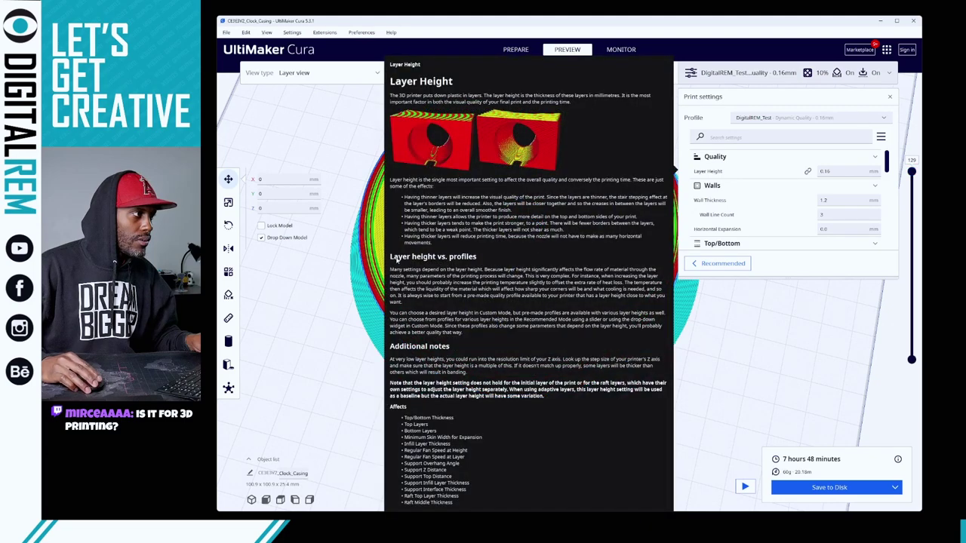
{"action": "left_click", "coordinate": [717, 354]}
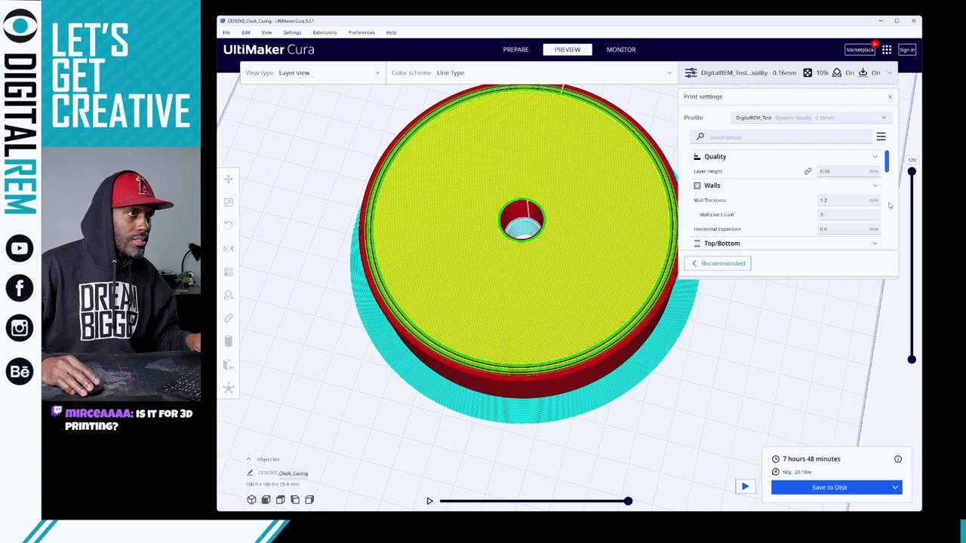
{"action": "left_click_drag", "start_coordinate": [911, 173], "coordinate": [912, 172]}
- Orbit underneath and zoom in to inspect the casing's bottom from several angles
{"action": "right_click_drag", "start_coordinate": [665, 257], "coordinate": [561, 200]}
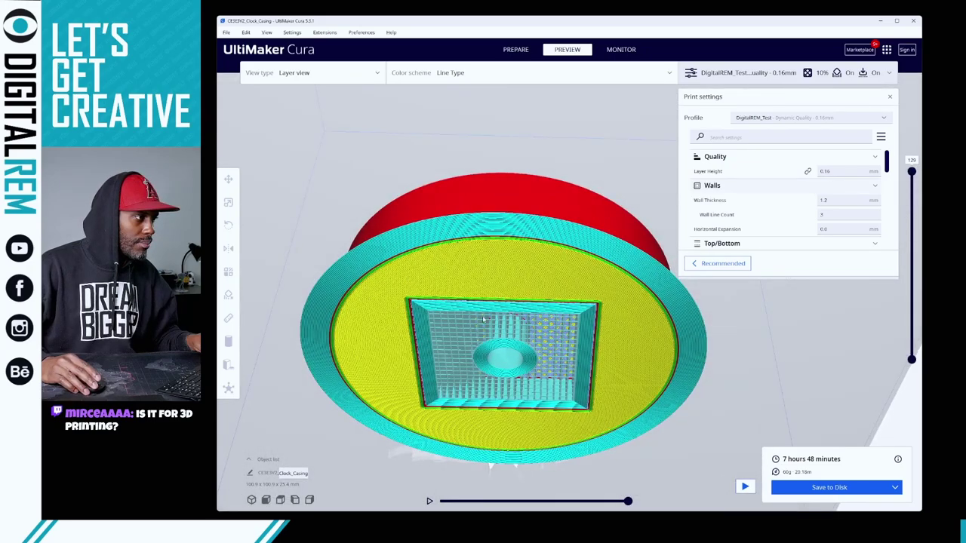
{"action": "right_click_drag", "start_coordinate": [503, 344], "coordinate": [541, 277]}
{"action": "scroll", "coordinate": [541, 275], "scroll_direction": "up", "scroll_amount": 5}
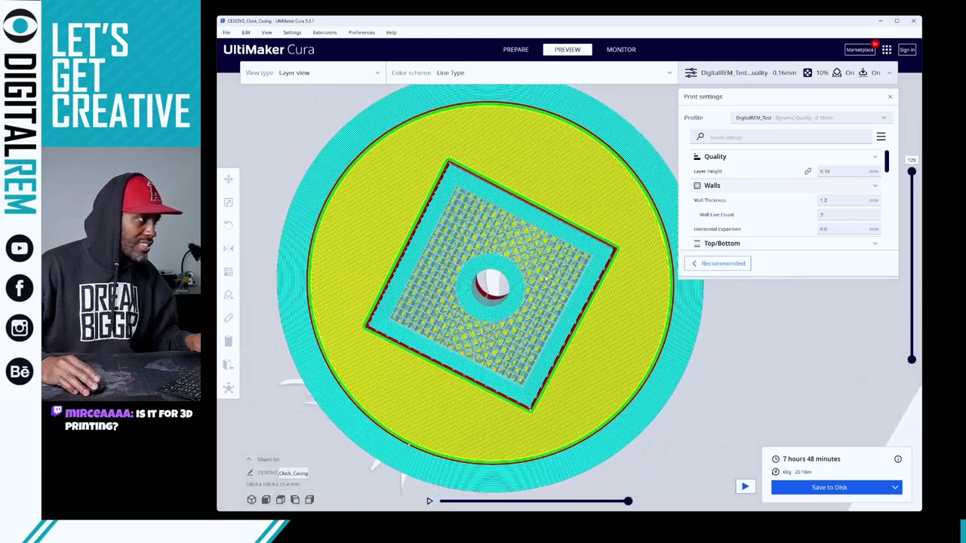
{"action": "scroll", "coordinate": [541, 276], "scroll_direction": "up", "scroll_amount": 2}
{"action": "scroll", "coordinate": [458, 336], "scroll_direction": "down", "scroll_amount": 3}
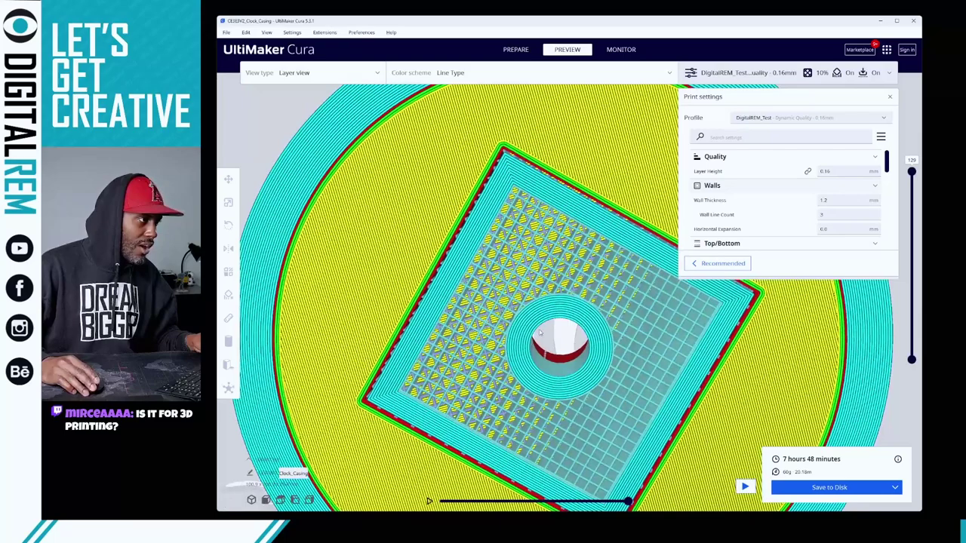
{"action": "scroll", "coordinate": [539, 341], "scroll_direction": "up", "scroll_amount": 3}
{"action": "right_click_drag", "start_coordinate": [458, 336], "coordinate": [473, 376]}
{"action": "scroll", "coordinate": [528, 339], "scroll_direction": "down", "scroll_amount": 3}
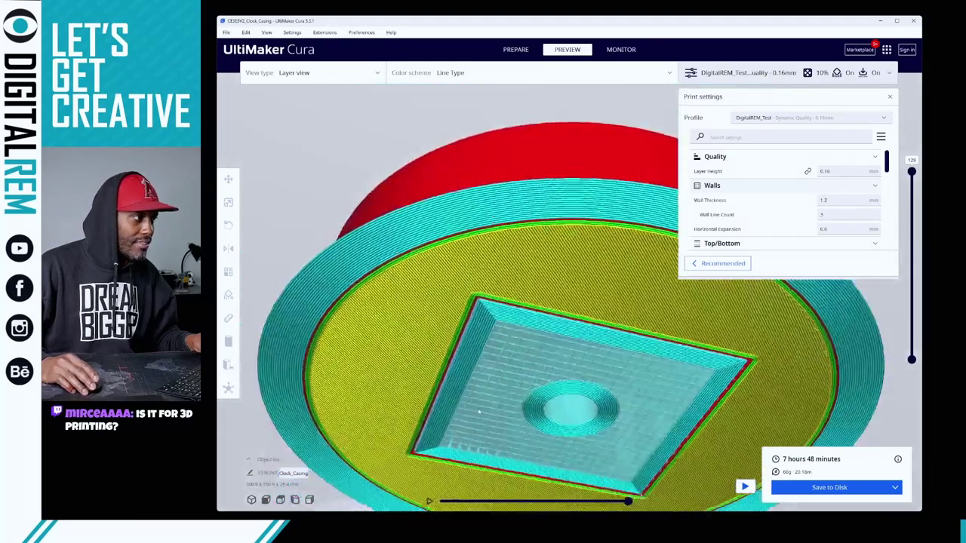
{"action": "scroll", "coordinate": [473, 375], "scroll_direction": "up", "scroll_amount": 2}
{"action": "right_click_drag", "start_coordinate": [538, 359], "coordinate": [582, 377]}
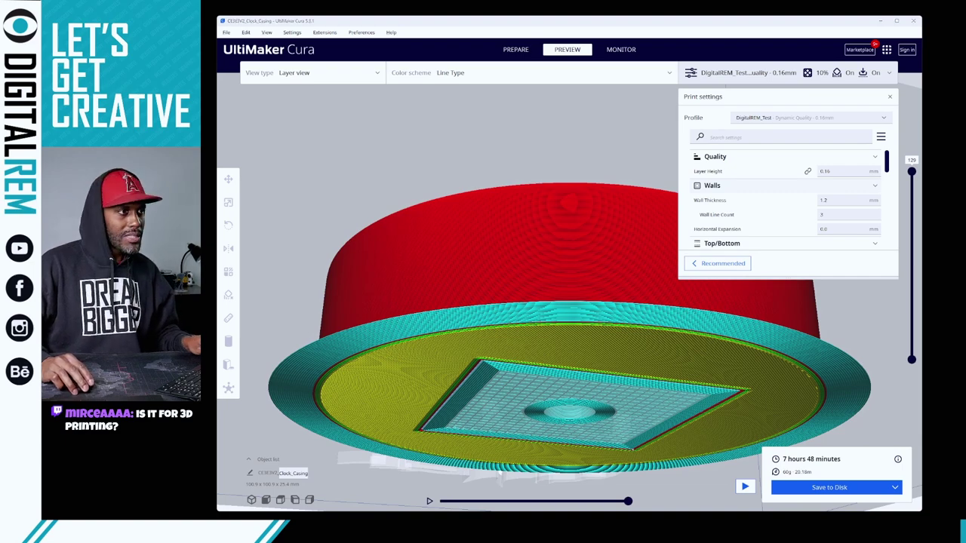
- In Blender, apply Shade Smooth to the casing cylinder and orbit to check its underside
{"action": "key", "text": "alt+Tab"}
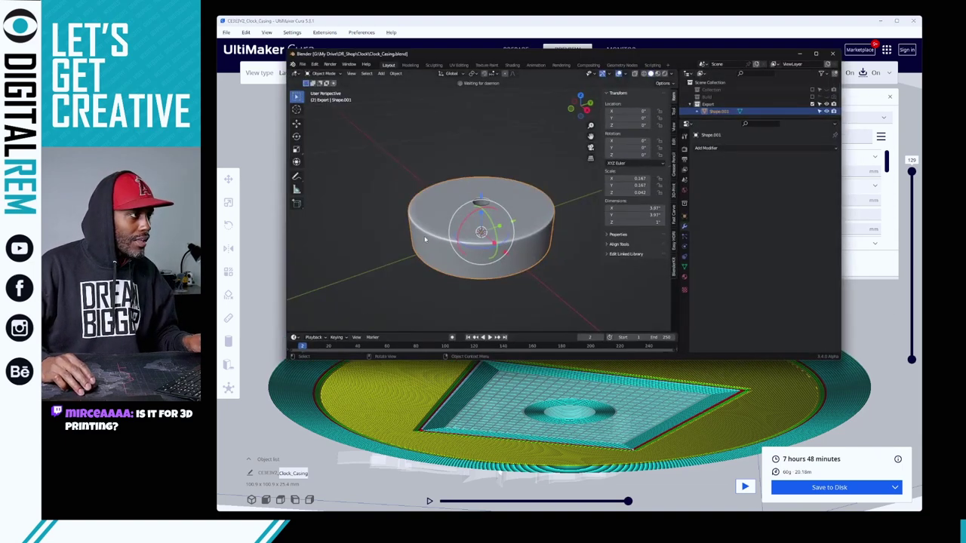
{"action": "right_click", "coordinate": [429, 190]}
{"action": "left_click", "coordinate": [412, 201]}
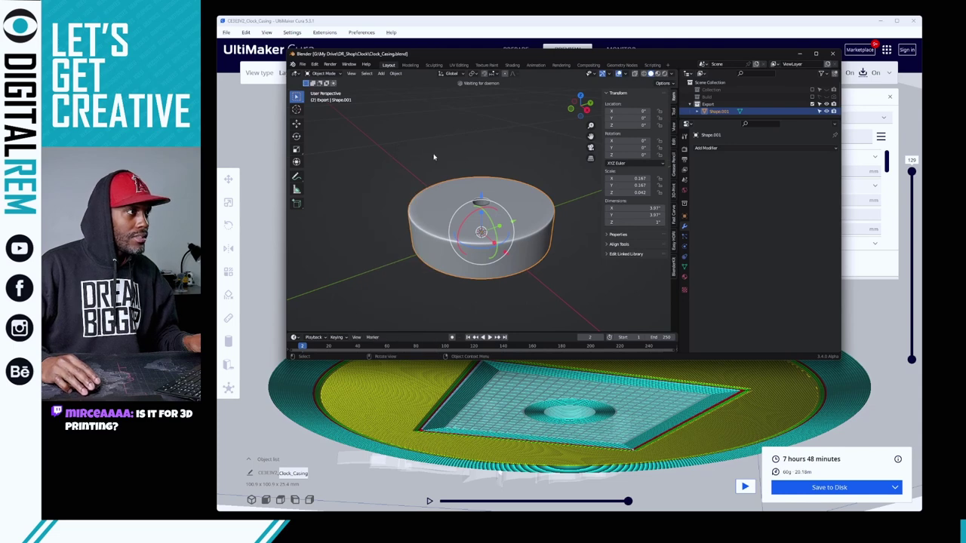
{"action": "right_click", "coordinate": [433, 158]}
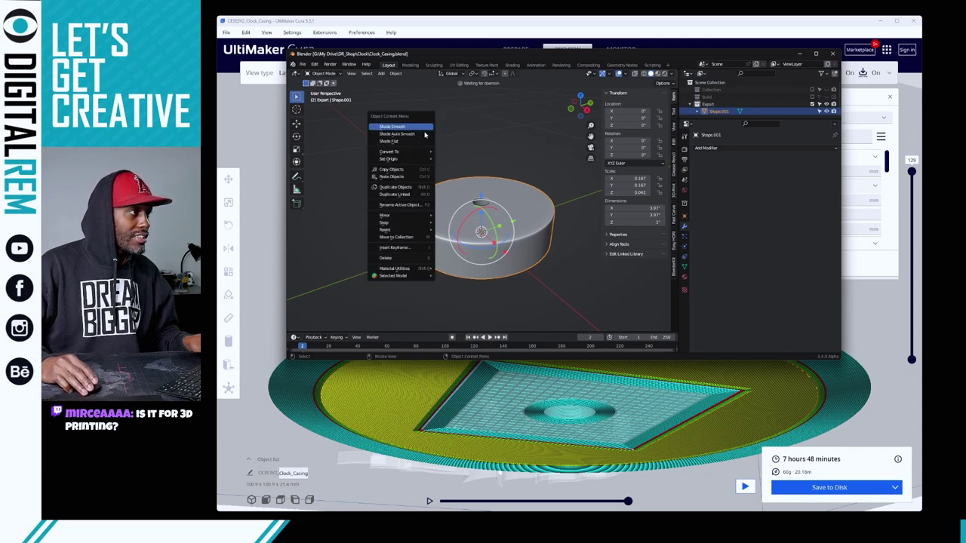
{"action": "left_click", "coordinate": [502, 175]}
{"action": "middle_click_drag", "start_coordinate": [503, 175], "coordinate": [548, 169]}
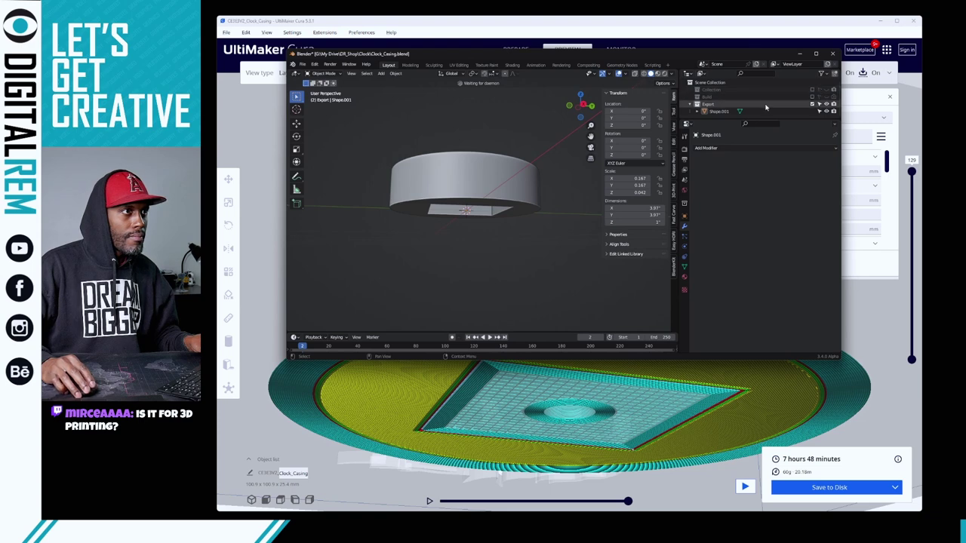
- Select Shape.001 in the outliner and cancel a Y-axis move, keeping its position
{"action": "left_click", "coordinate": [705, 111]}
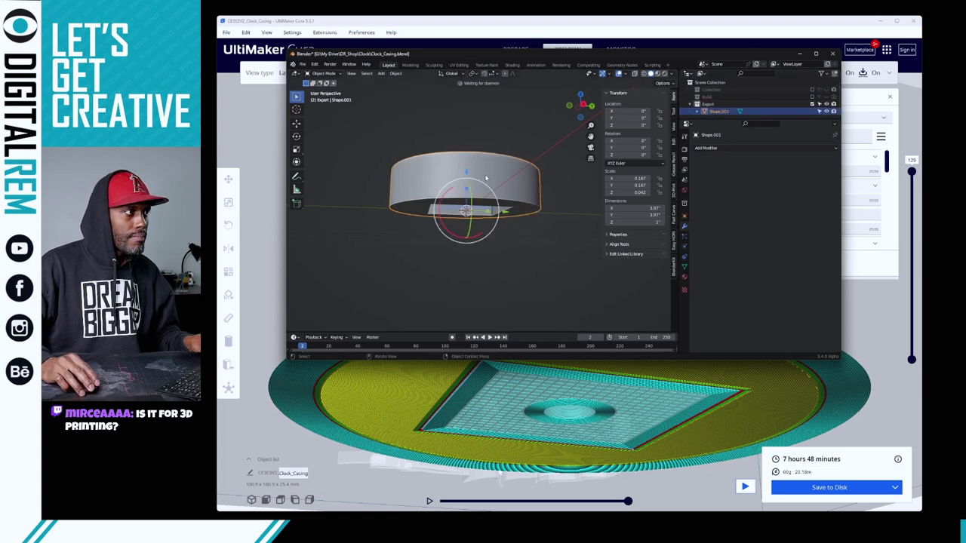
{"action": "key", "text": "g"}
{"action": "key", "text": "y"}
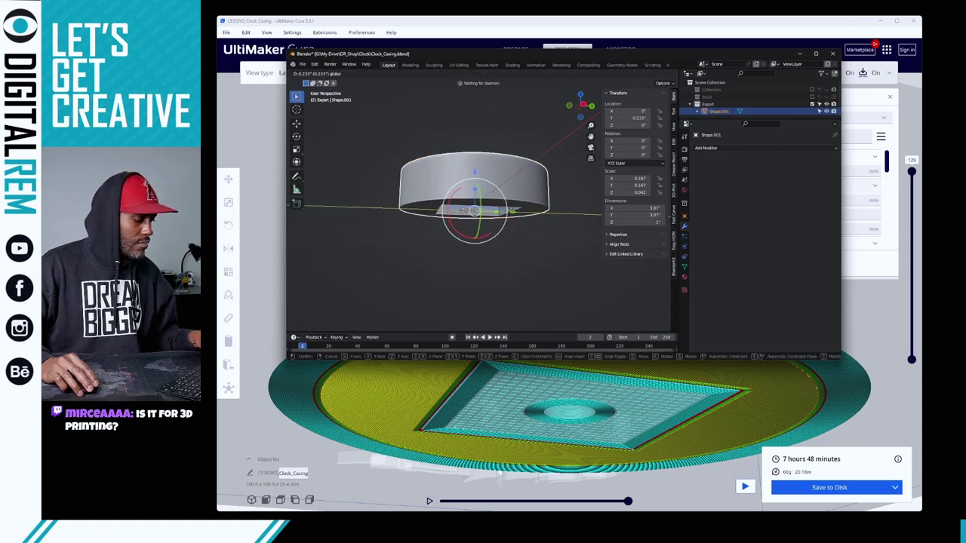
{"action": "key", "text": "Escape"}
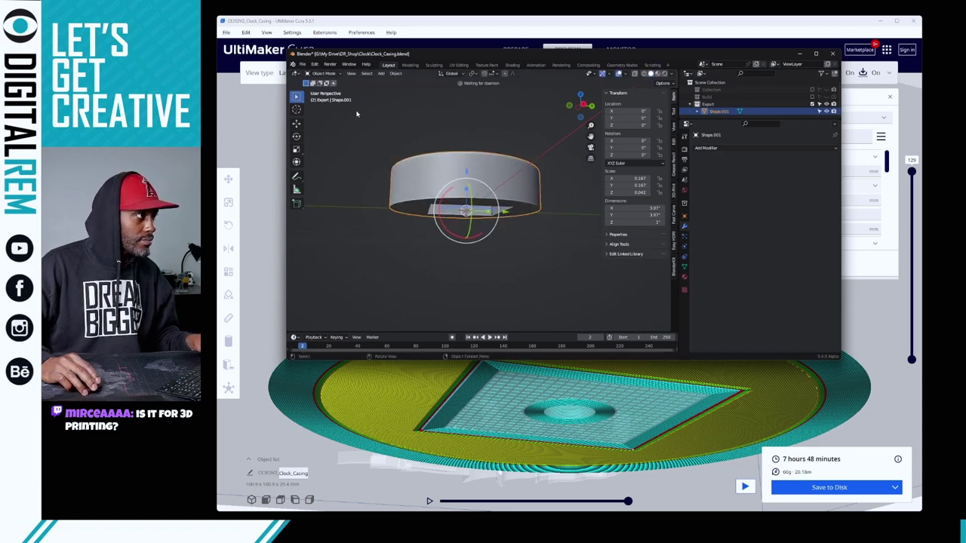
- Export the casing as Wavefront Clock_Casing.obj into the Build folder, then minimise Blender
{"action": "left_click", "coordinate": [302, 64]}
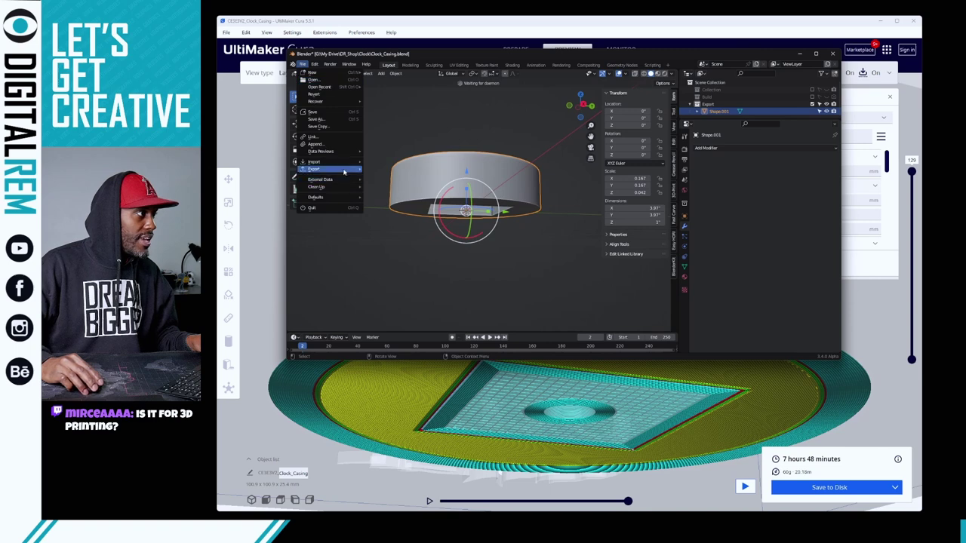
{"action": "mouse_move", "coordinate": [332, 169]}
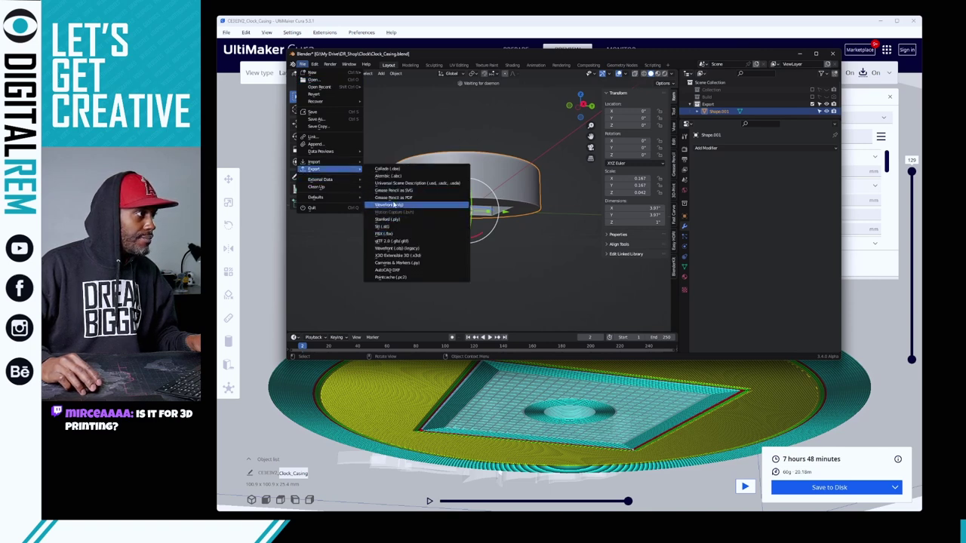
{"action": "left_click", "coordinate": [393, 205]}
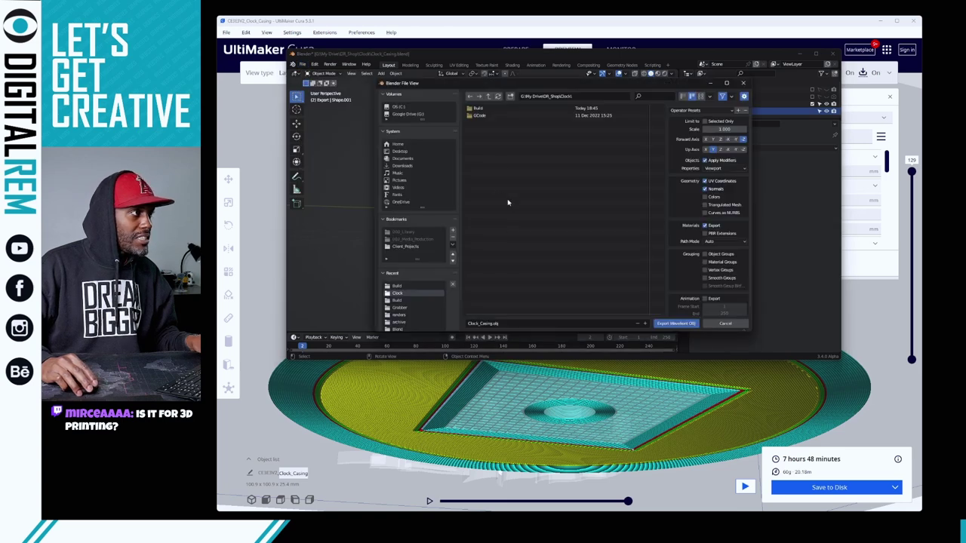
{"action": "left_click", "coordinate": [502, 110]}
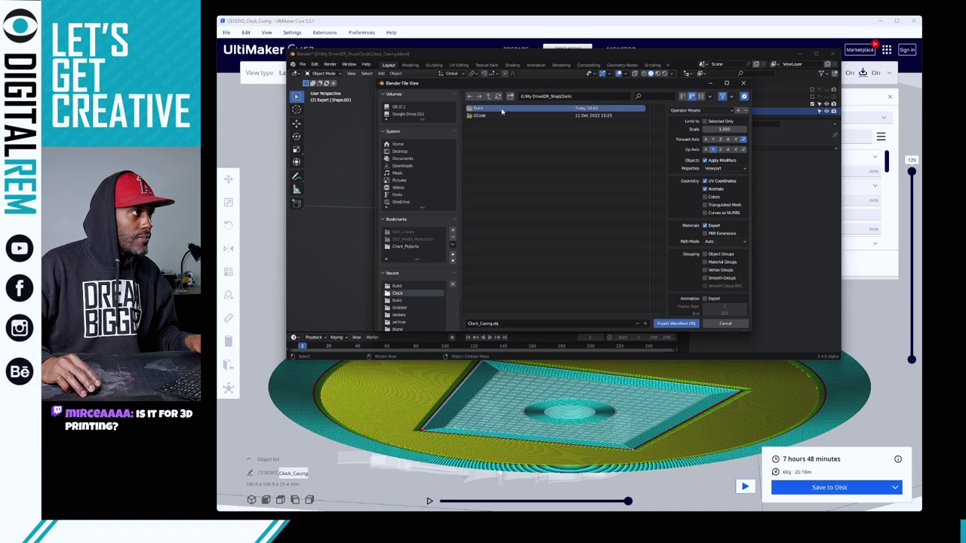
{"action": "double_click", "coordinate": [499, 109]}
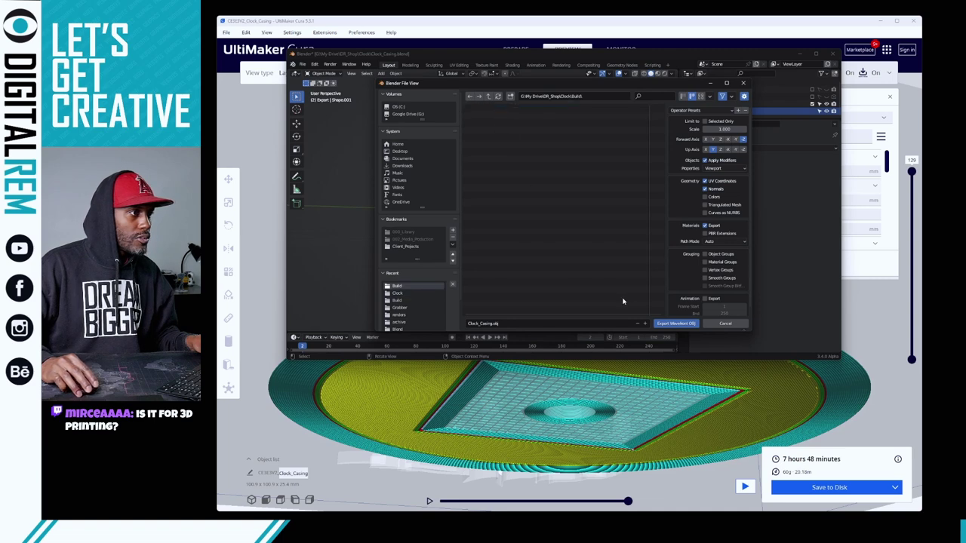
{"action": "left_click", "coordinate": [679, 323]}
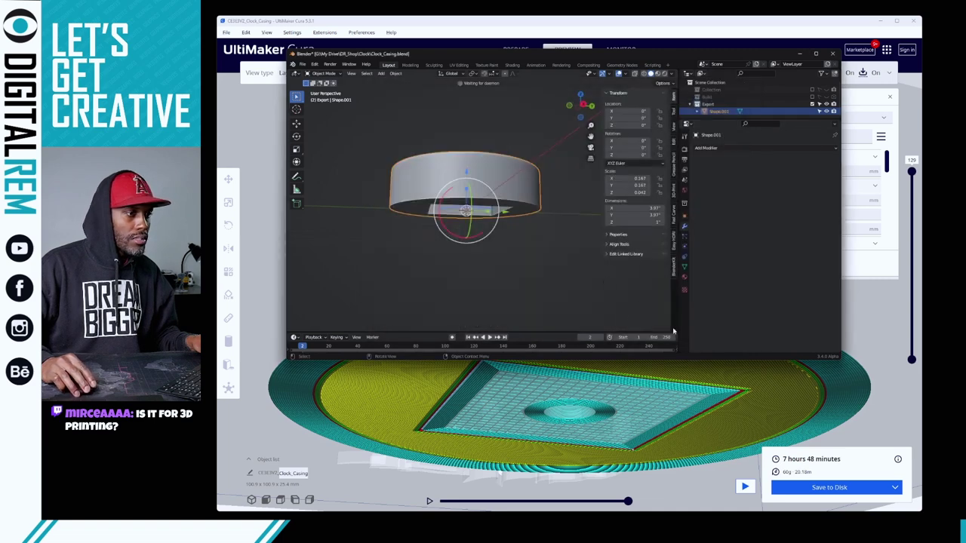
{"action": "left_click", "coordinate": [799, 55]}
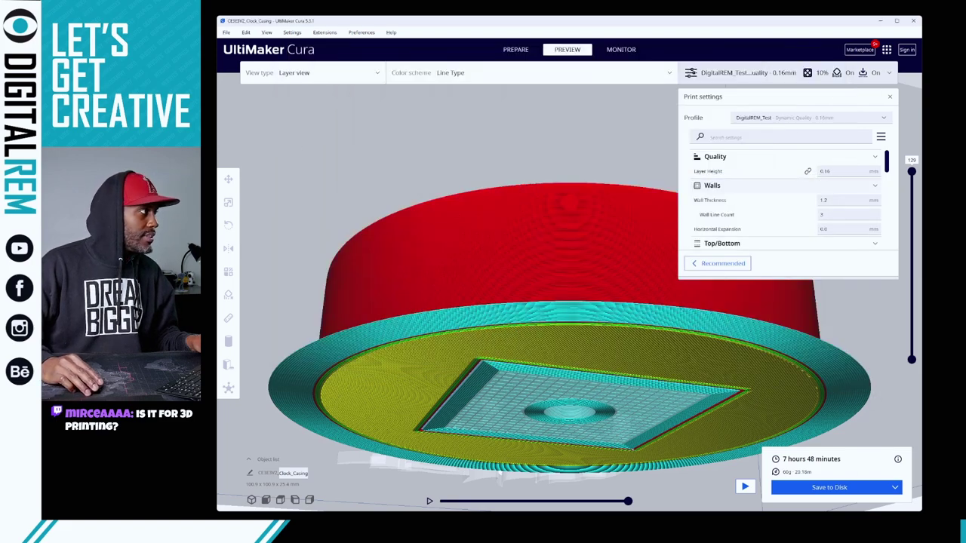
- Select the clock casing, return to the Prepare stage, and orbit to look down on it
{"action": "left_click", "coordinate": [396, 275]}
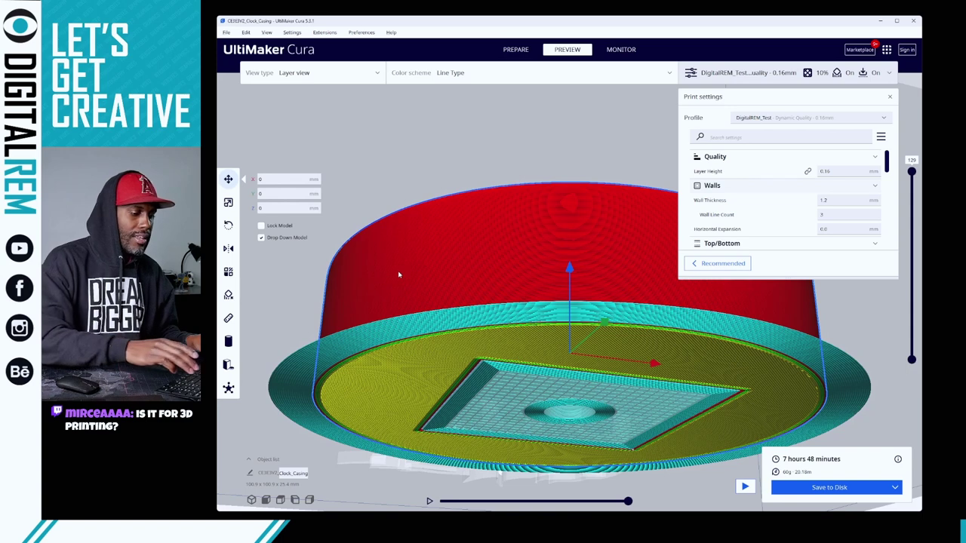
{"action": "left_click", "coordinate": [514, 50]}
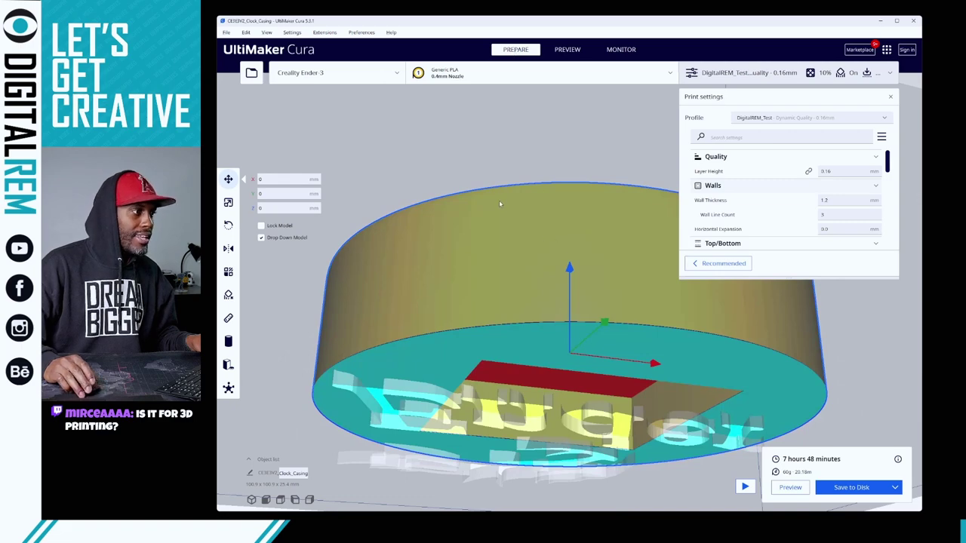
{"action": "right_click_drag", "start_coordinate": [499, 200], "coordinate": [370, 267]}
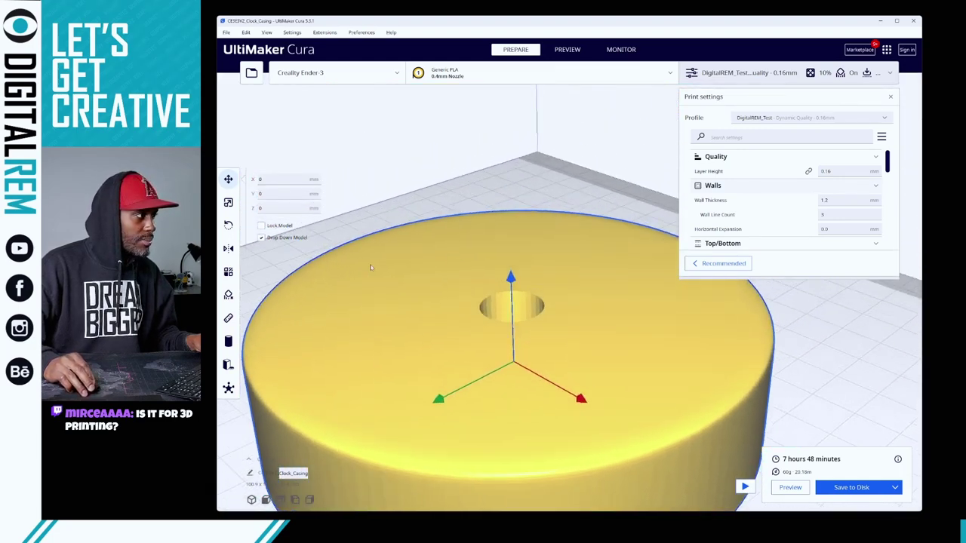
- Enlarge the custom settings list and leave Generate Support unchecked
{"action": "right_click_drag", "start_coordinate": [373, 229], "coordinate": [449, 164]}
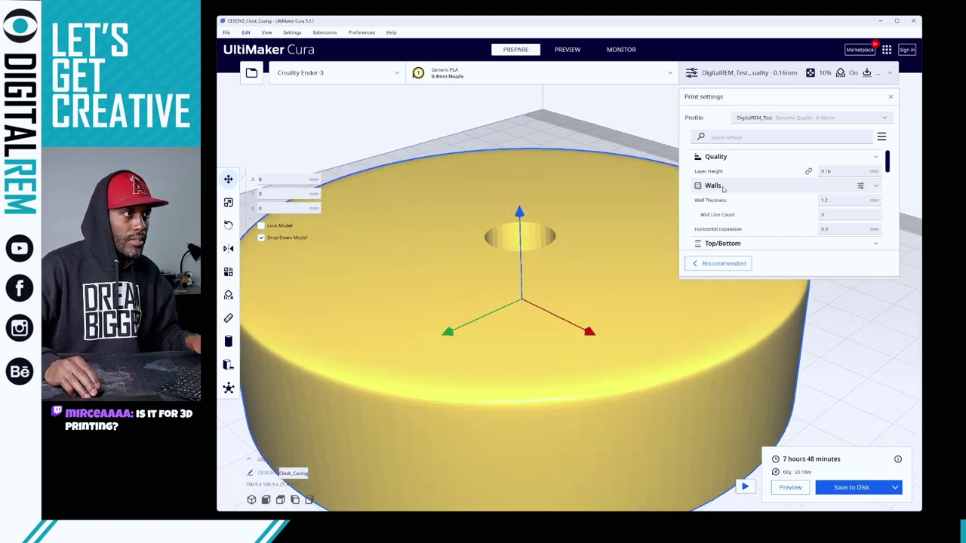
{"action": "scroll", "coordinate": [722, 187], "scroll_direction": "down", "scroll_amount": 5}
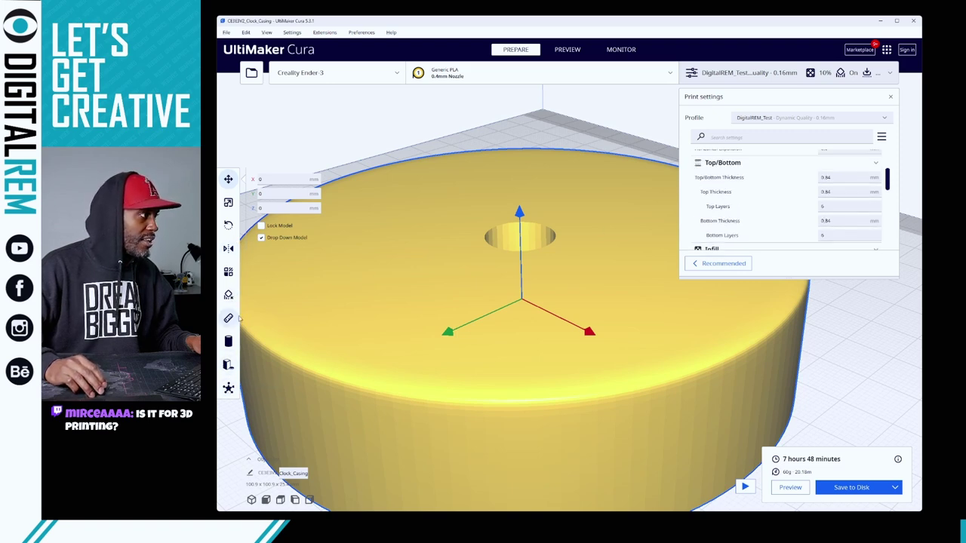
{"action": "scroll", "coordinate": [711, 179], "scroll_direction": "down", "scroll_amount": 4}
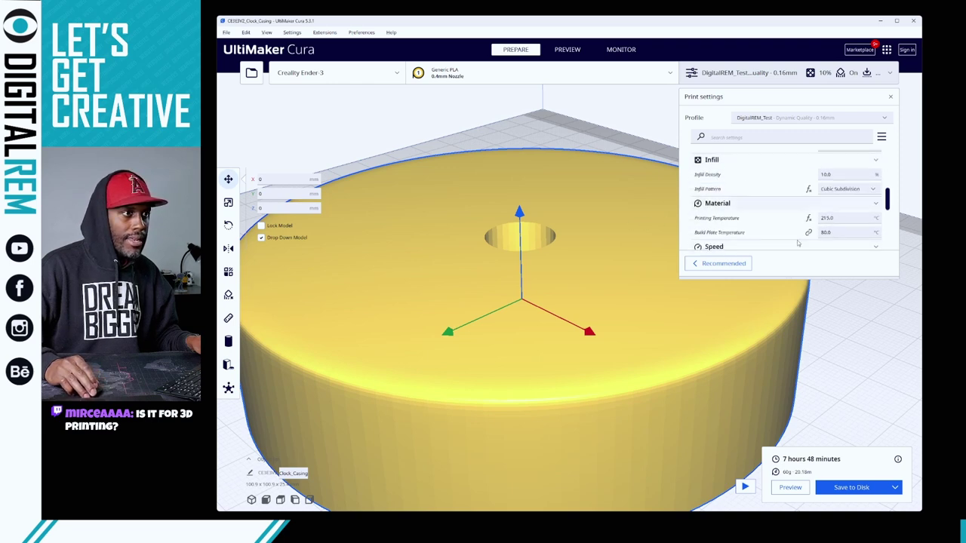
{"action": "left_click_drag", "start_coordinate": [828, 278], "coordinate": [833, 421]}
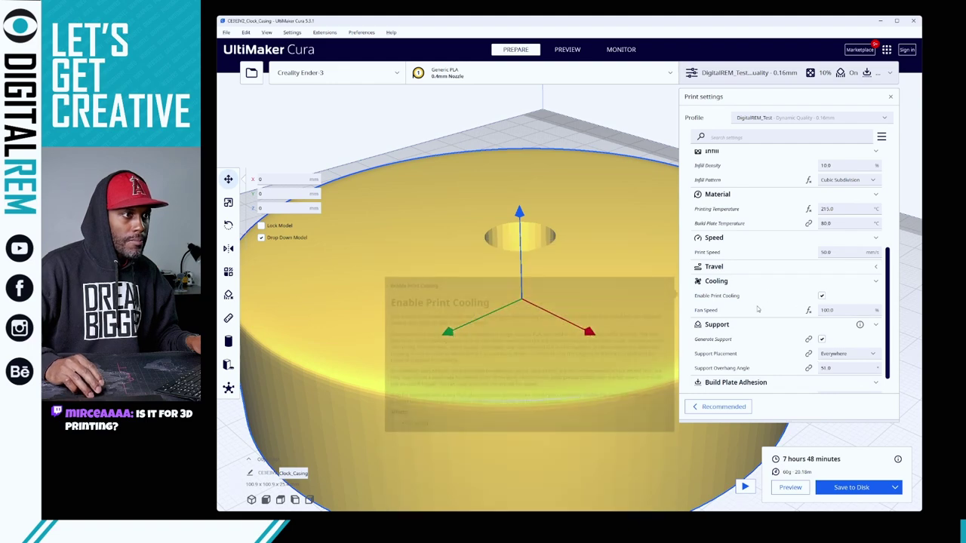
{"action": "left_click", "coordinate": [822, 339]}
{"action": "left_click", "coordinate": [821, 344]}
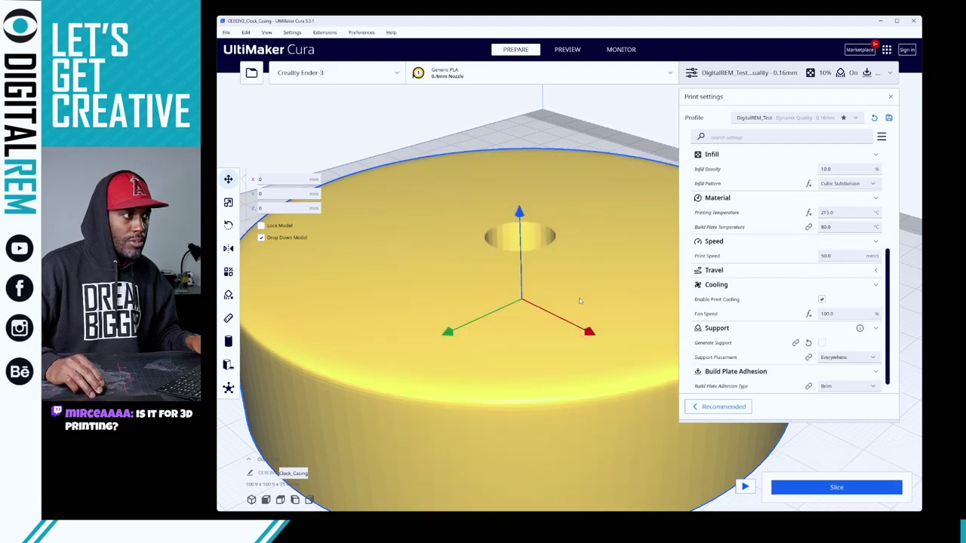
{"action": "left_click", "coordinate": [821, 343]}
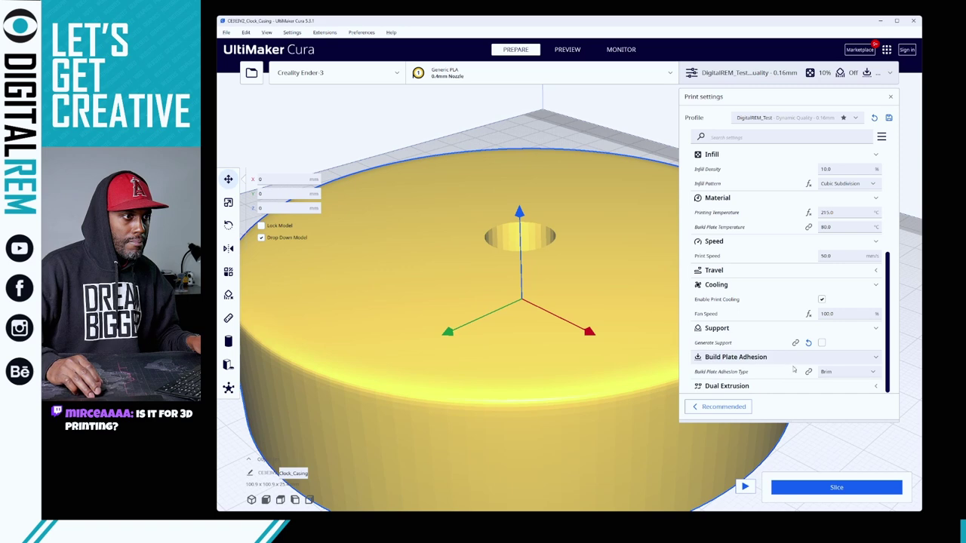
- Change Build Plate Adhesion Type from Brim to None
{"action": "left_click", "coordinate": [827, 373]}
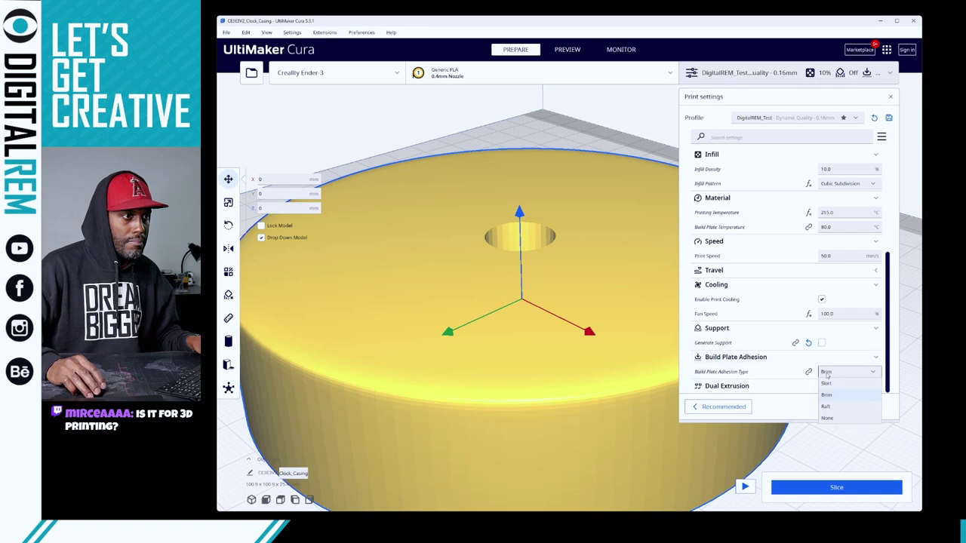
{"action": "left_click", "coordinate": [827, 418]}
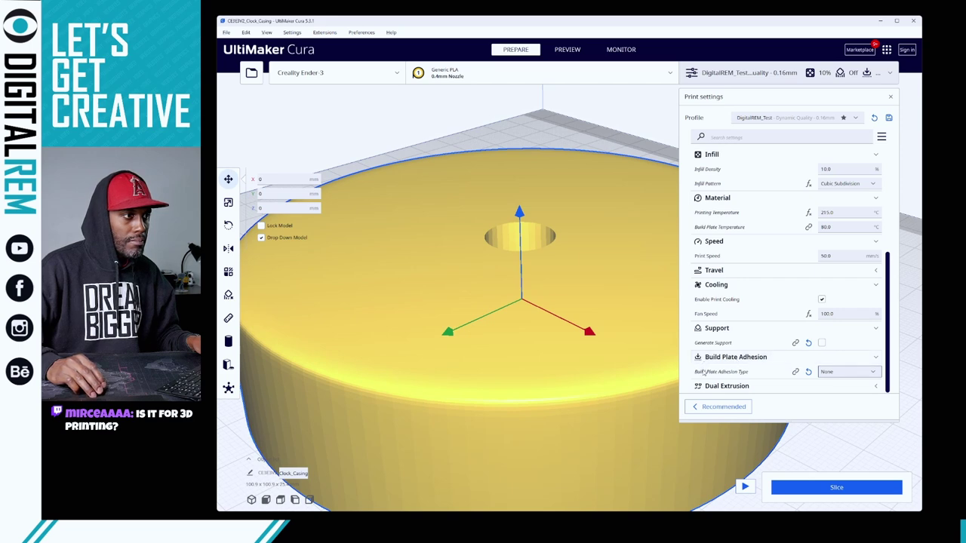
{"action": "mouse_move", "coordinate": [703, 372]}
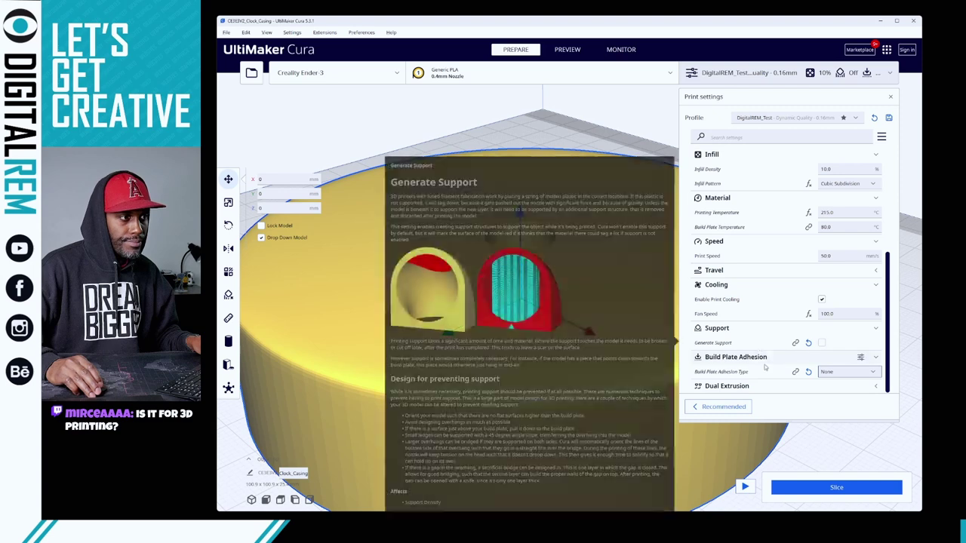
{"action": "scroll", "coordinate": [770, 313], "scroll_direction": "up", "scroll_amount": 1}
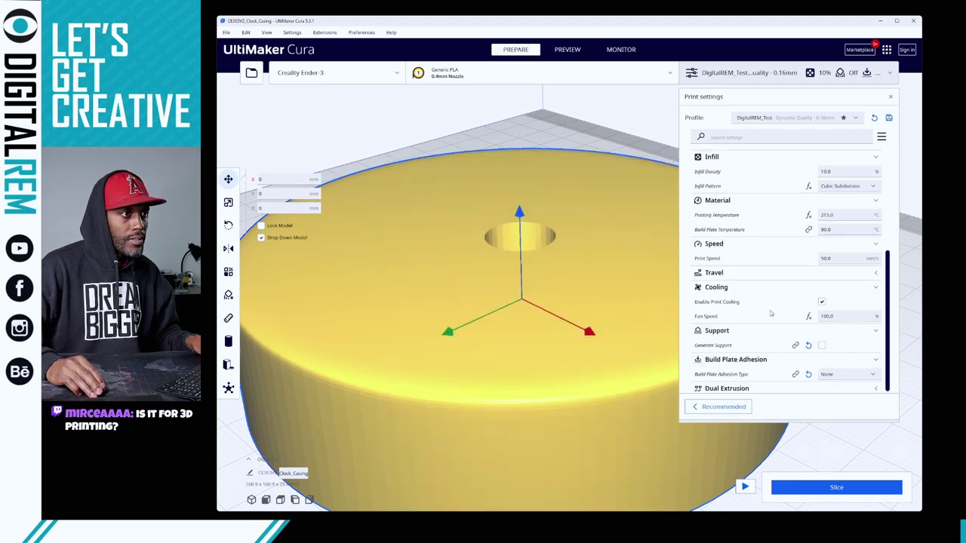
{"action": "scroll", "coordinate": [749, 417], "scroll_direction": "down", "scroll_amount": 1}
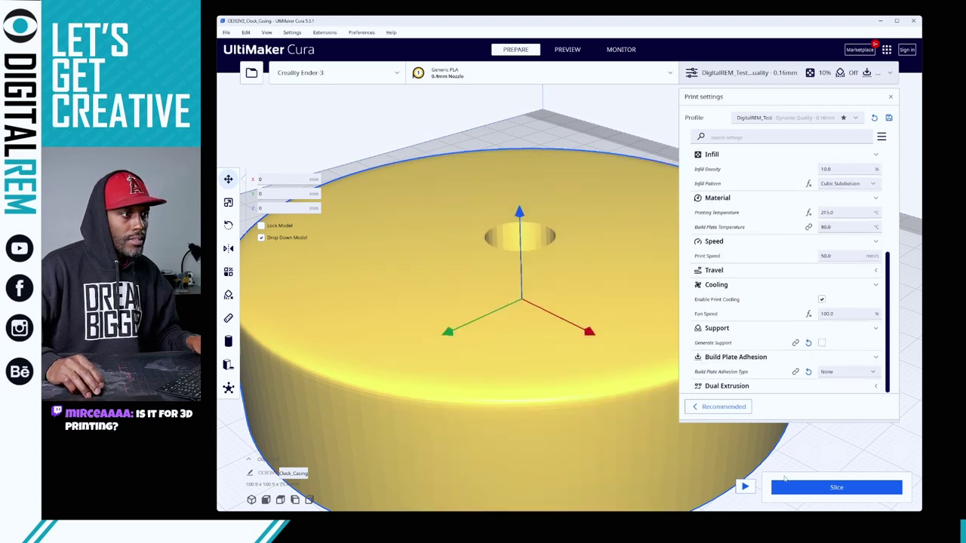
- Re-slice the casing with the updated settings, estimating 5 h 51 min and 49 g (16.44 m)
{"action": "left_click", "coordinate": [785, 483]}
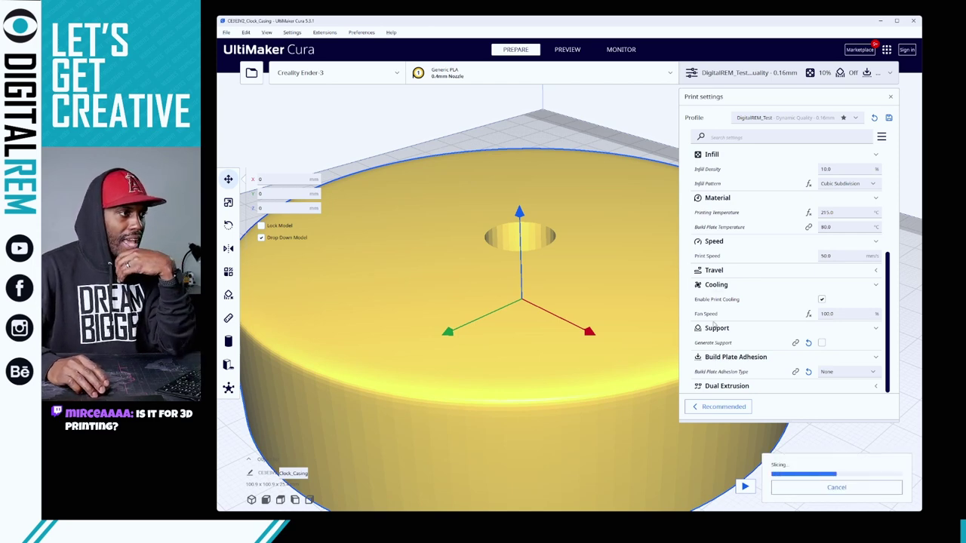
{"action": "mouse_move", "coordinate": [786, 349]}
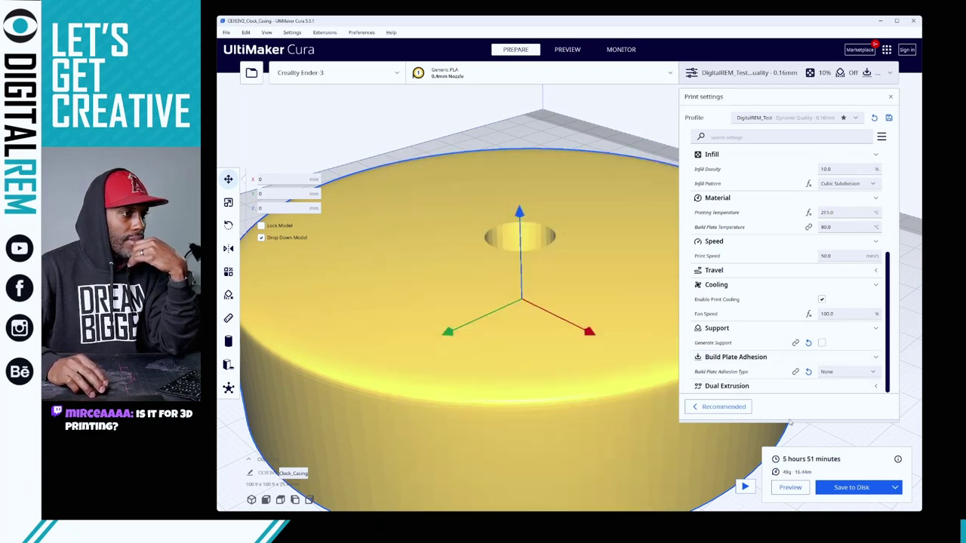
{"action": "right_click_drag", "start_coordinate": [548, 303], "coordinate": [539, 203]}
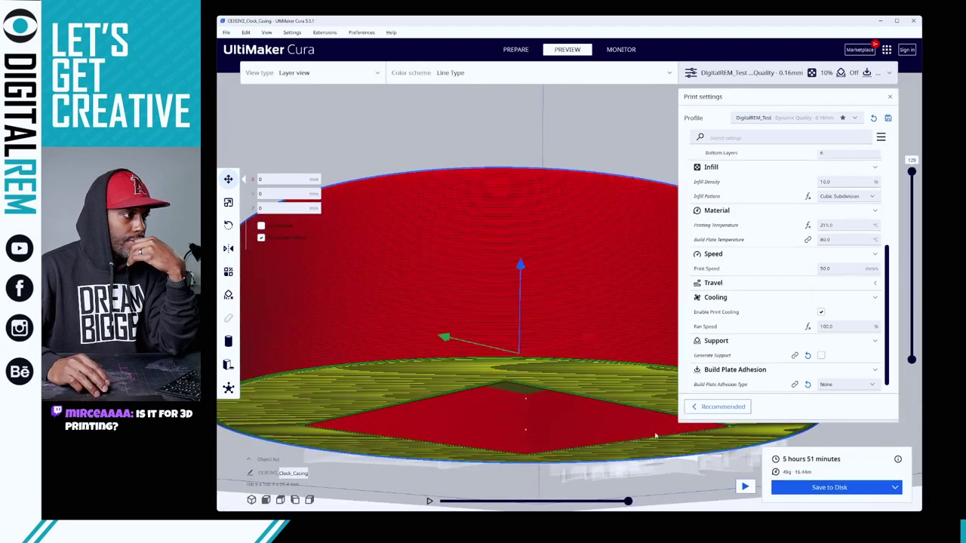
{"action": "right_click_drag", "start_coordinate": [617, 396], "coordinate": [569, 360]}
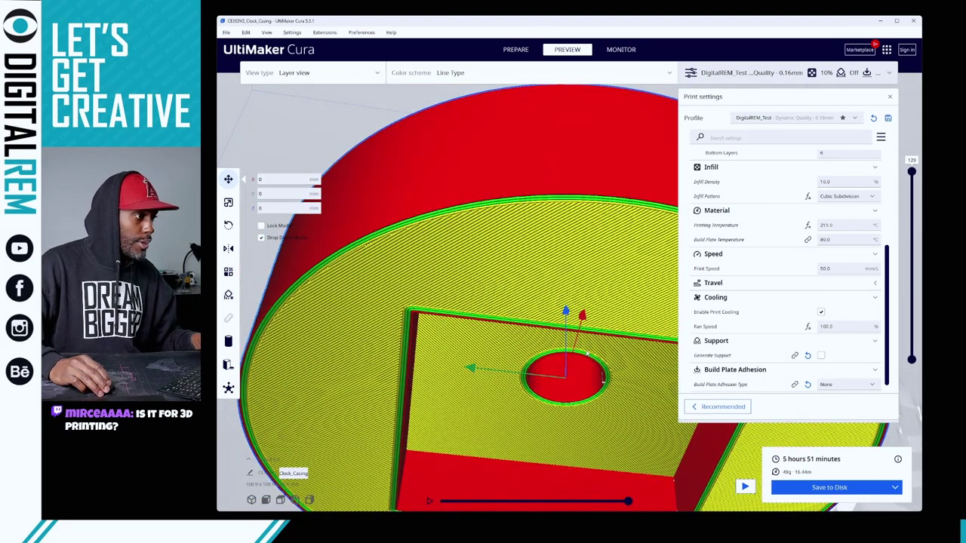
{"action": "scroll", "coordinate": [588, 353], "scroll_direction": "down", "scroll_amount": 3}
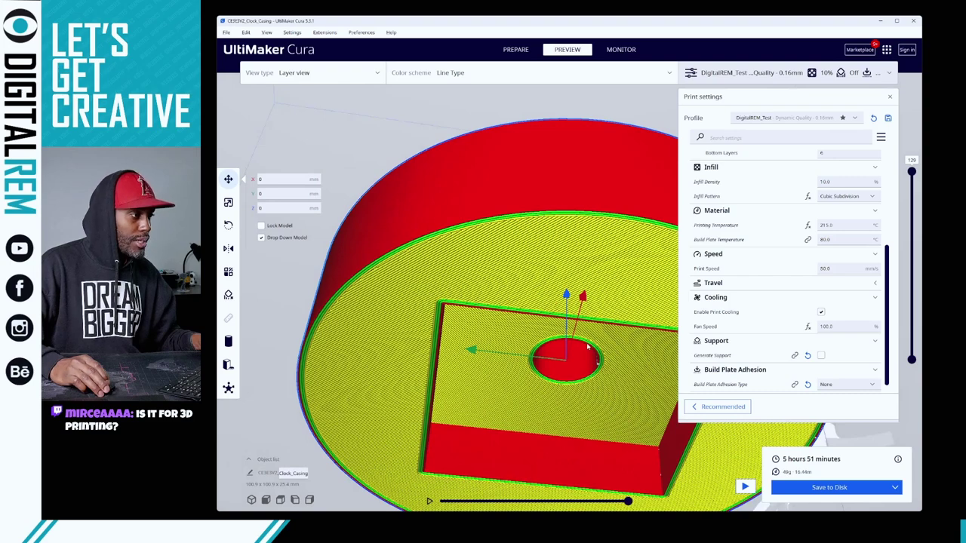
{"action": "right_click_drag", "start_coordinate": [581, 346], "coordinate": [583, 413]}
{"action": "right_click_drag", "start_coordinate": [504, 304], "coordinate": [590, 311]}
{"action": "scroll", "coordinate": [603, 339], "scroll_direction": "down", "scroll_amount": 3}
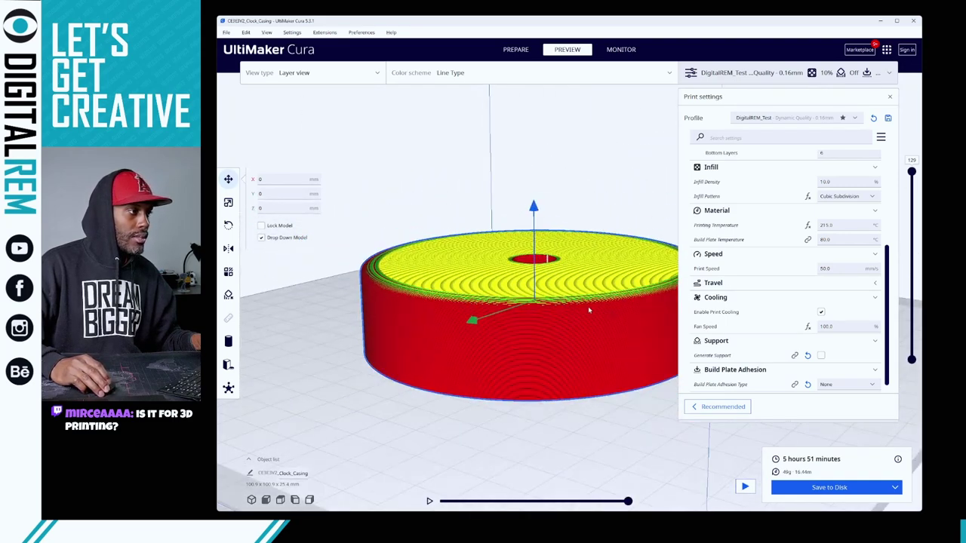
{"action": "right_click_drag", "start_coordinate": [583, 322], "coordinate": [660, 256]}
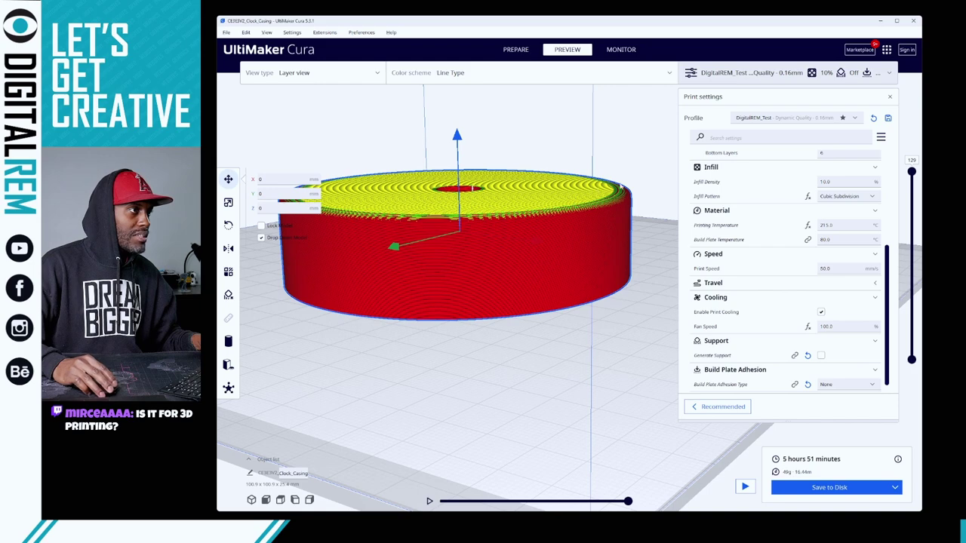
{"action": "right_click_drag", "start_coordinate": [527, 218], "coordinate": [558, 114]}
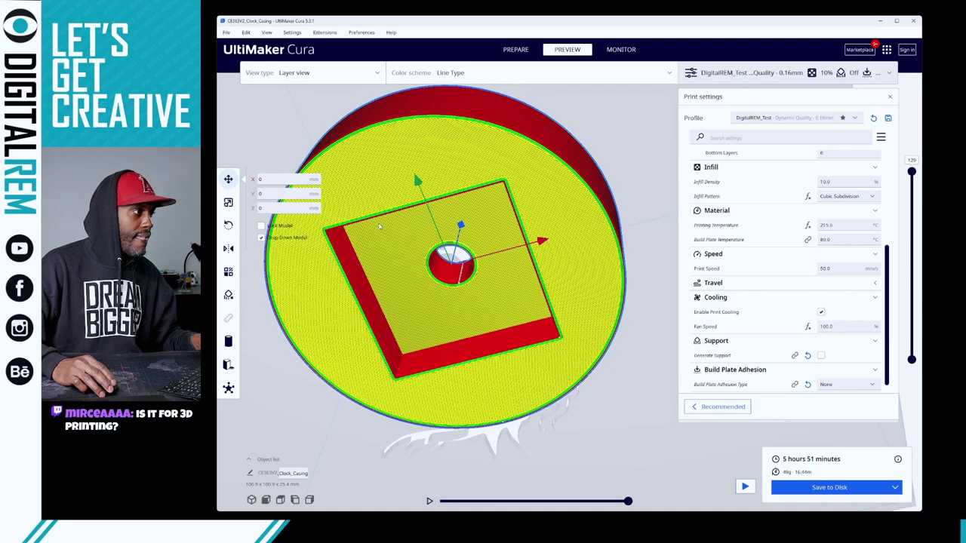
{"action": "right_click_drag", "start_coordinate": [417, 222], "coordinate": [382, 290]}
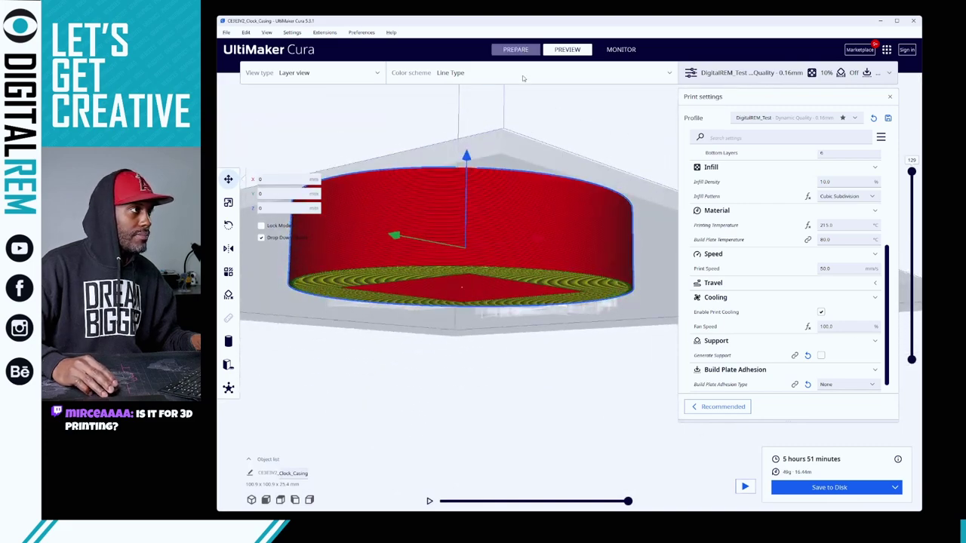
- On the Prepare stage, rotate the casing 180° about the X axis and deselect it
{"action": "left_click", "coordinate": [524, 51]}
{"action": "right_click_drag", "start_coordinate": [490, 181], "coordinate": [487, 219]}
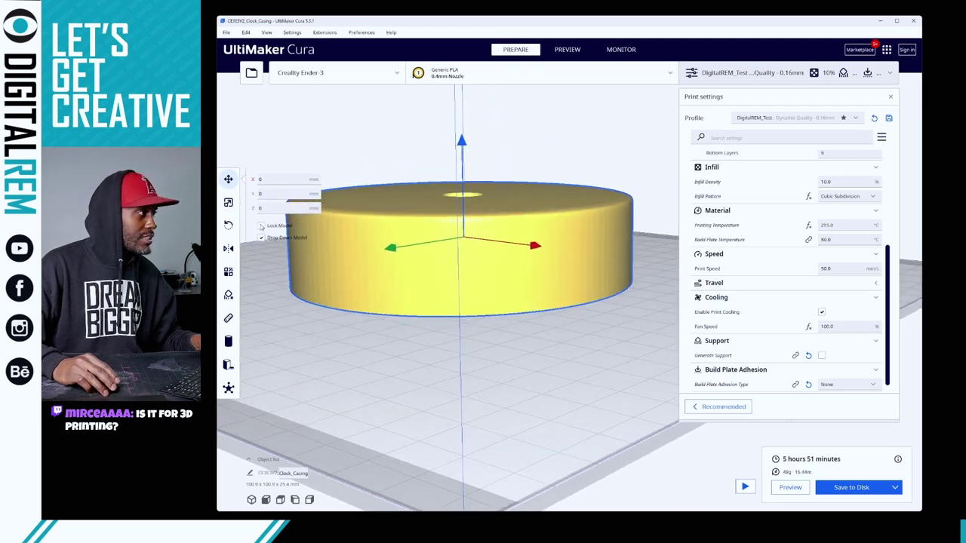
{"action": "key", "text": "r"}
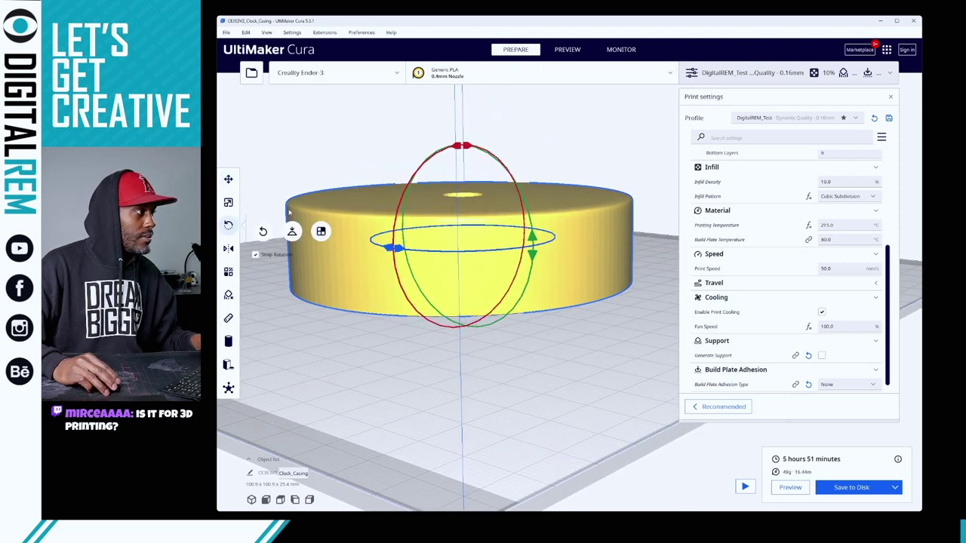
{"action": "left_click_drag", "start_coordinate": [398, 203], "coordinate": [470, 232]}
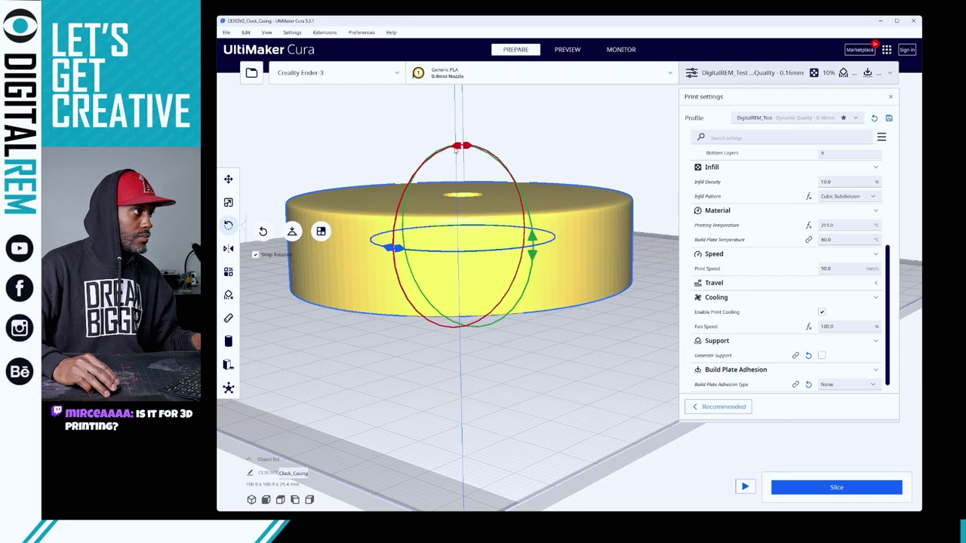
{"action": "left_click_drag", "start_coordinate": [455, 151], "coordinate": [485, 281]}
{"action": "left_click_drag", "start_coordinate": [479, 282], "coordinate": [481, 282]}
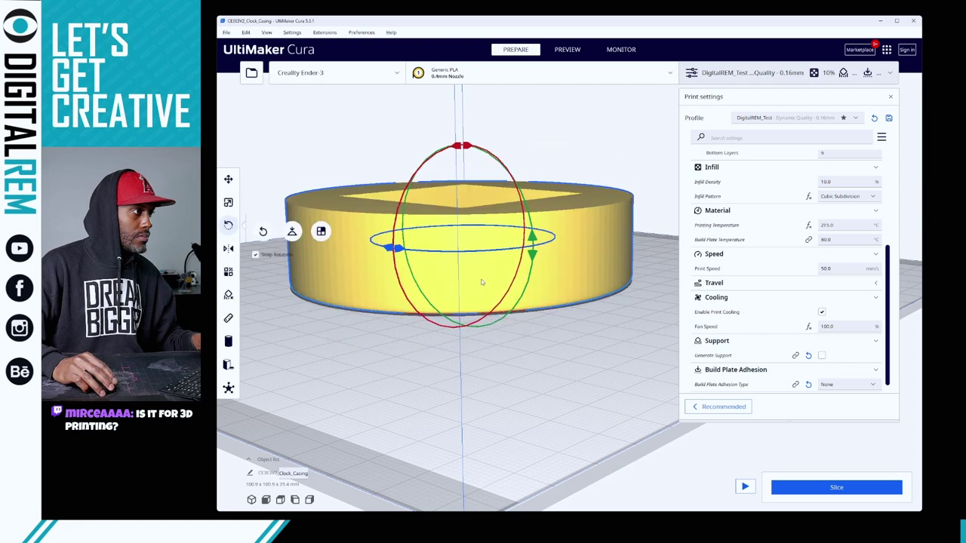
{"action": "left_click", "coordinate": [606, 177]}
- Orbit and zoom to inspect the flipped casing from a low side view
{"action": "scroll", "coordinate": [607, 177], "scroll_direction": "down", "scroll_amount": 2}
{"action": "right_click_drag", "start_coordinate": [606, 176], "coordinate": [572, 168]}
{"action": "scroll", "coordinate": [405, 260], "scroll_direction": "up", "scroll_amount": 2}
{"action": "right_click_drag", "start_coordinate": [429, 256], "coordinate": [454, 257]}
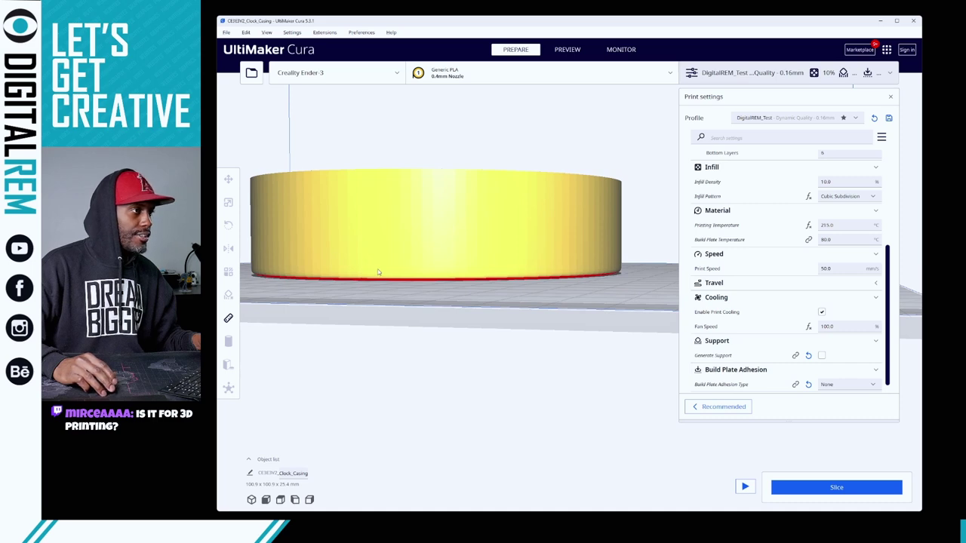
{"action": "right_click_drag", "start_coordinate": [378, 272], "coordinate": [408, 269]}
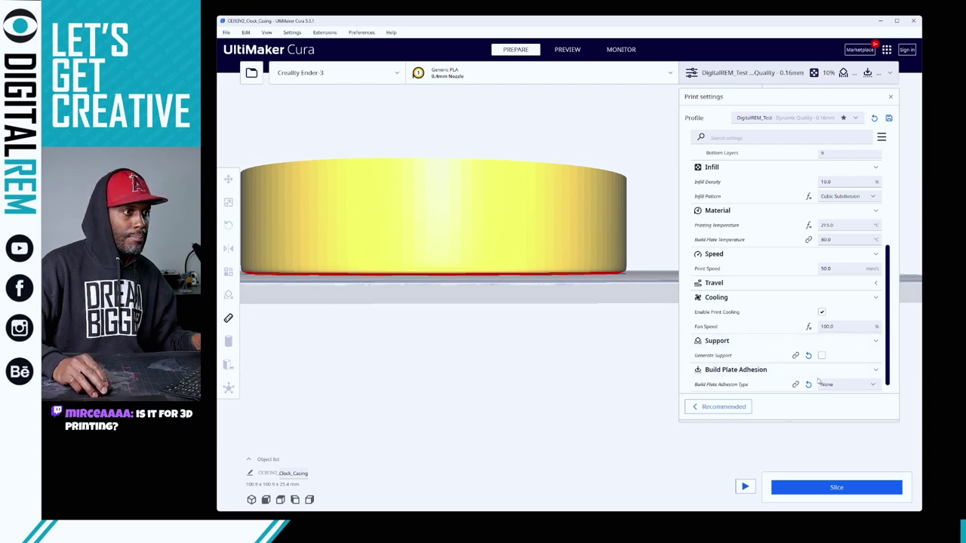
{"action": "scroll", "coordinate": [834, 371], "scroll_direction": "down", "scroll_amount": 1}
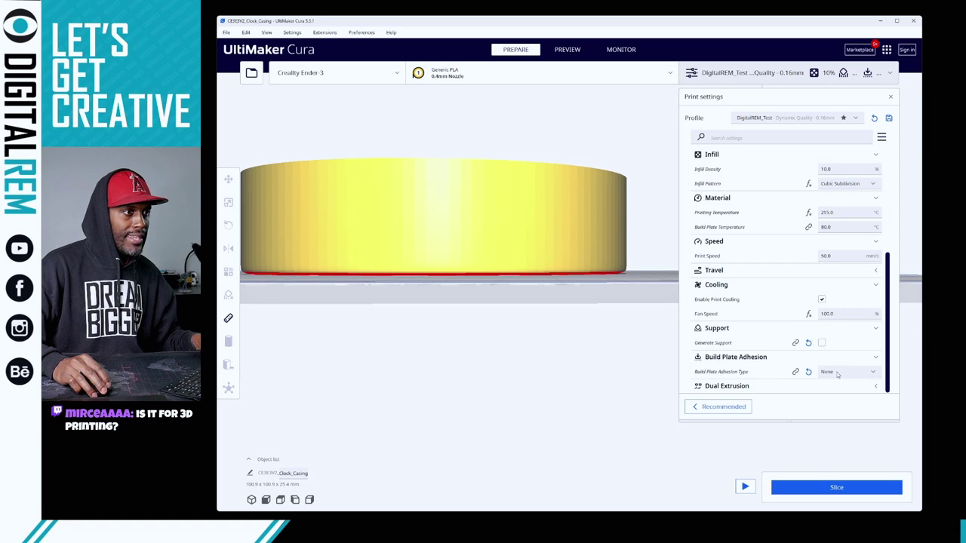
{"action": "mouse_move", "coordinate": [748, 346]}
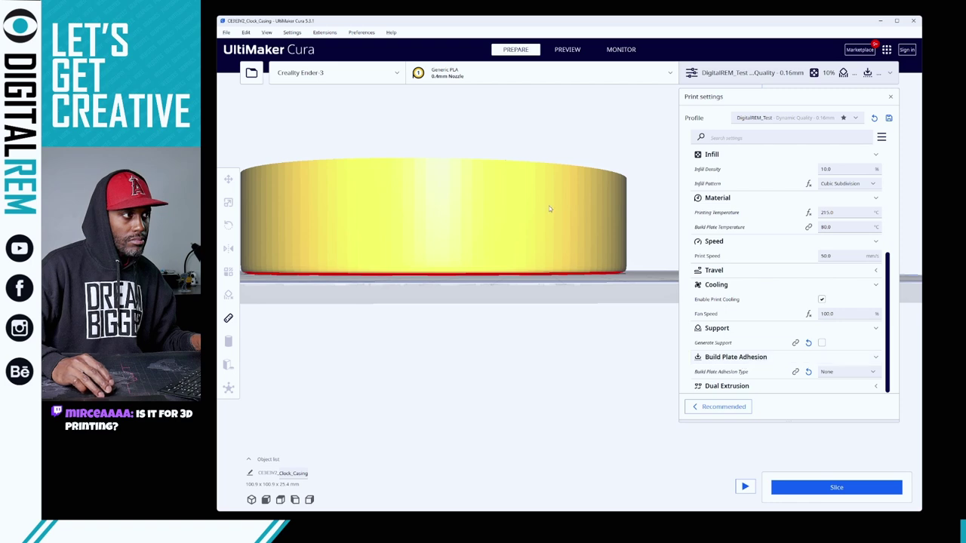
{"action": "right_click_drag", "start_coordinate": [548, 205], "coordinate": [577, 252]}
{"action": "scroll", "coordinate": [547, 279], "scroll_direction": "up", "scroll_amount": 4}
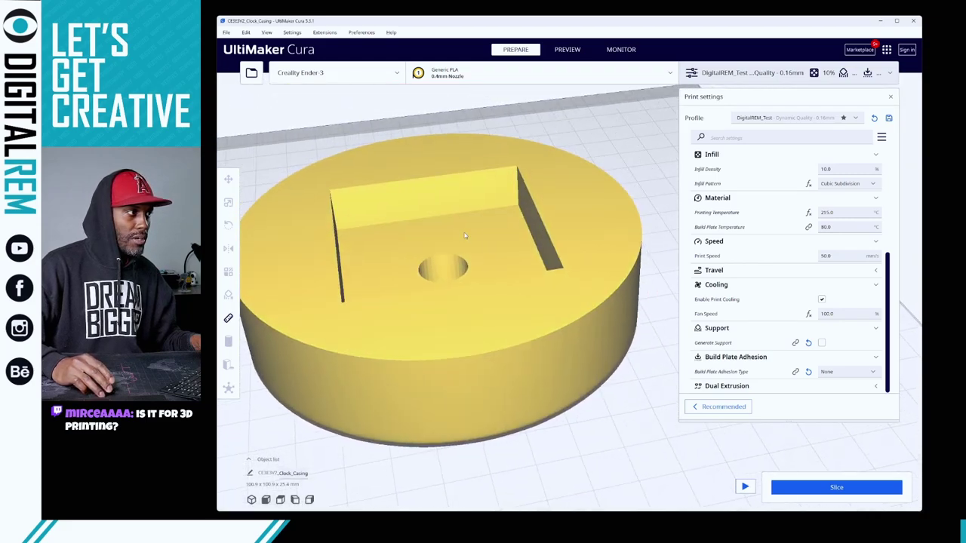
{"action": "right_click_drag", "start_coordinate": [468, 228], "coordinate": [517, 224]}
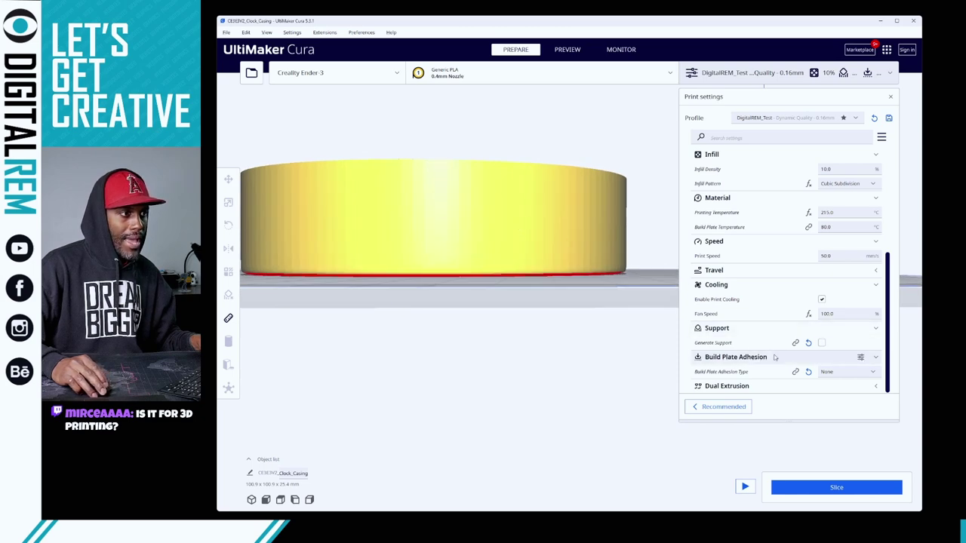
{"action": "left_click", "coordinate": [824, 371]}
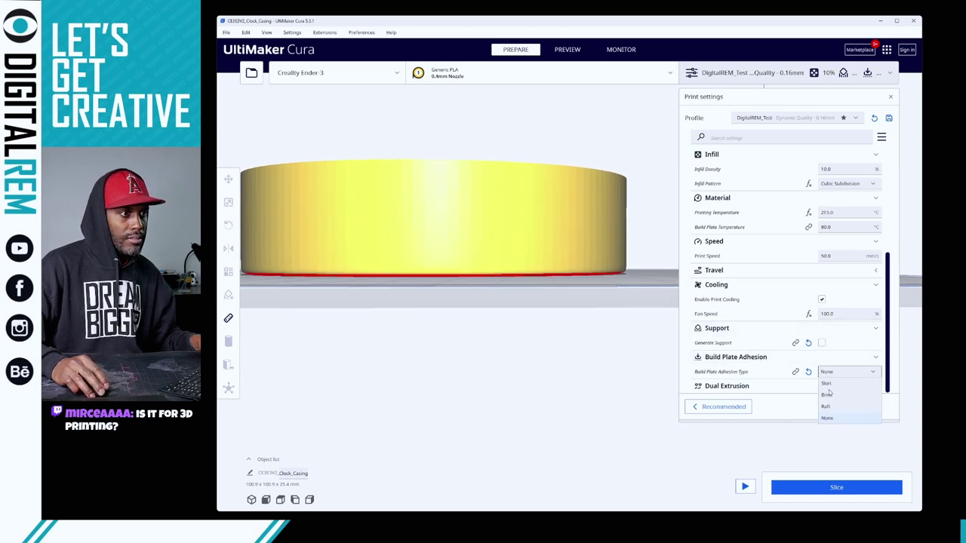
{"action": "left_click", "coordinate": [827, 395]}
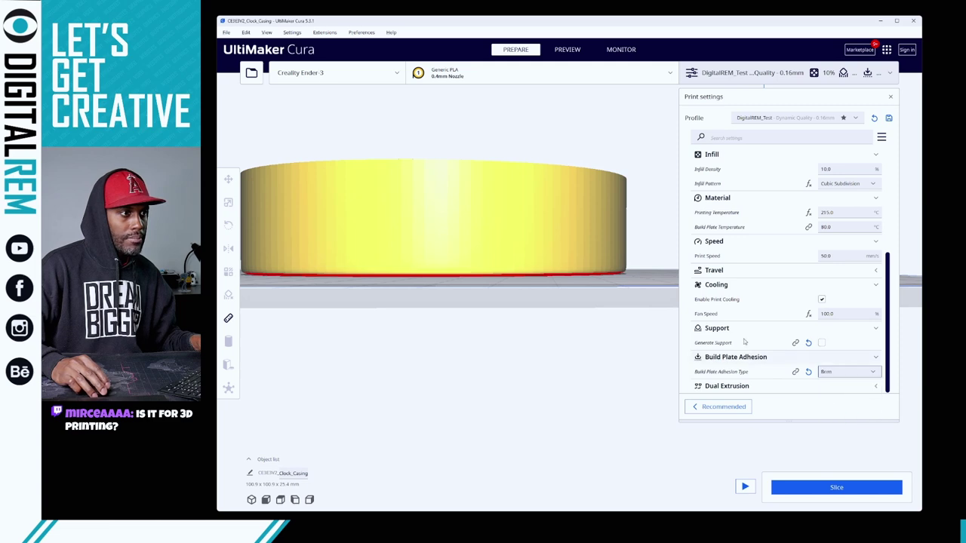
{"action": "mouse_move", "coordinate": [747, 374]}
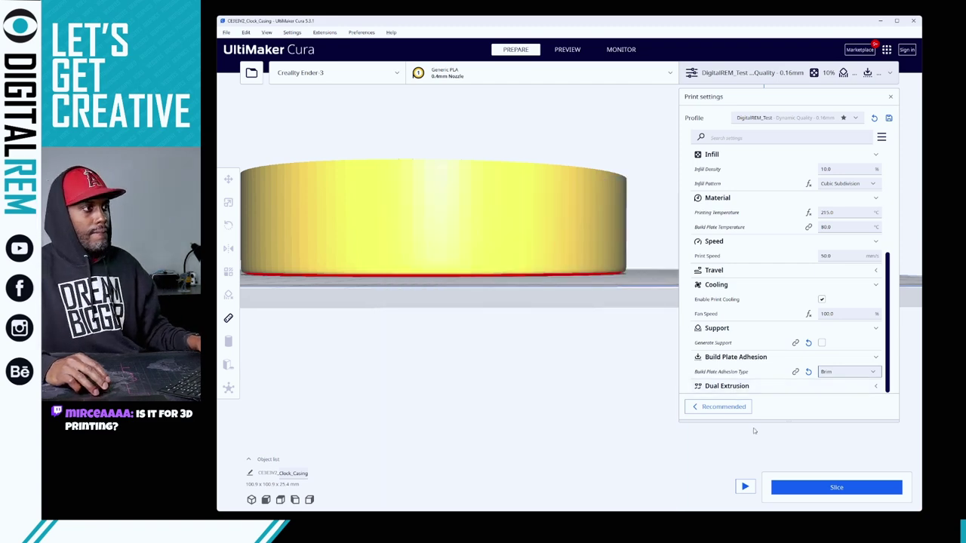
{"action": "left_click", "coordinate": [834, 373]}
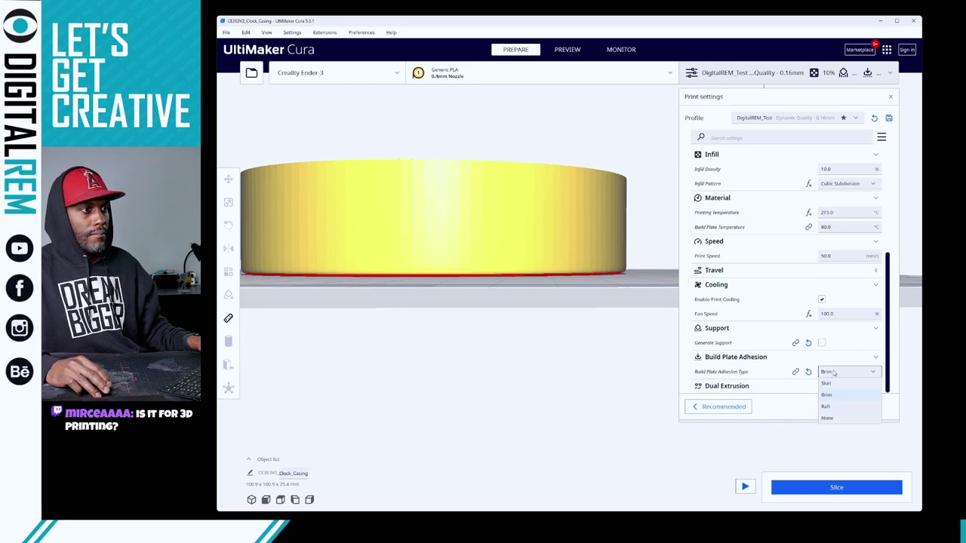
{"action": "left_click", "coordinate": [829, 420]}
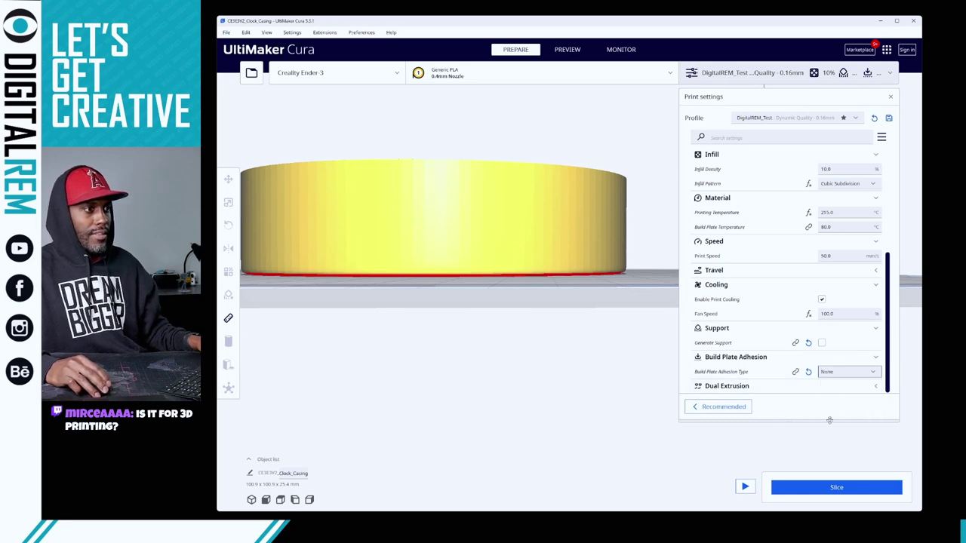
- Slice the flipped casing (5 h 51 min, 50 g) and inspect its top and recess in Preview
{"action": "left_click", "coordinate": [811, 487]}
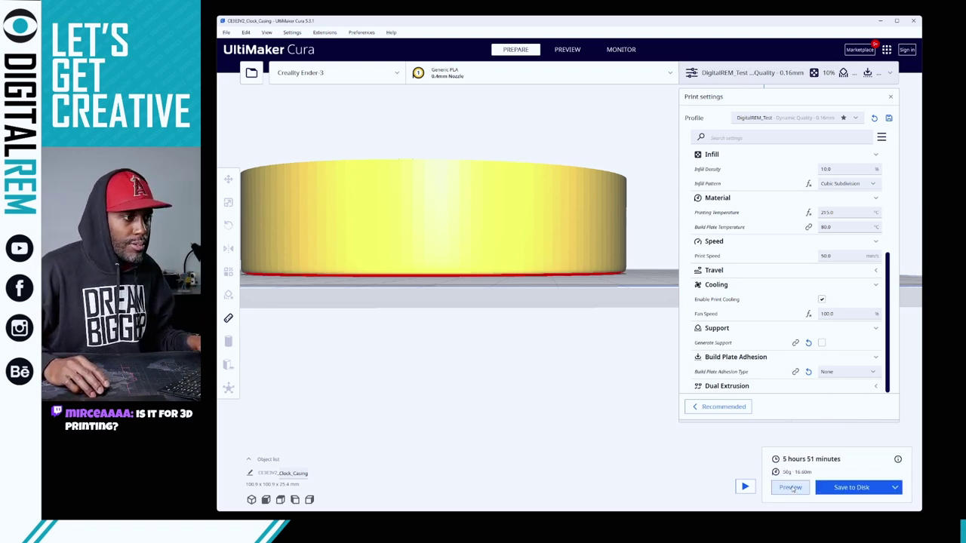
{"action": "left_click", "coordinate": [791, 487]}
{"action": "right_click_drag", "start_coordinate": [500, 275], "coordinate": [535, 334]}
{"action": "scroll", "coordinate": [525, 365], "scroll_direction": "down", "scroll_amount": 5}
{"action": "scroll", "coordinate": [535, 334], "scroll_direction": "down", "scroll_amount": 5}
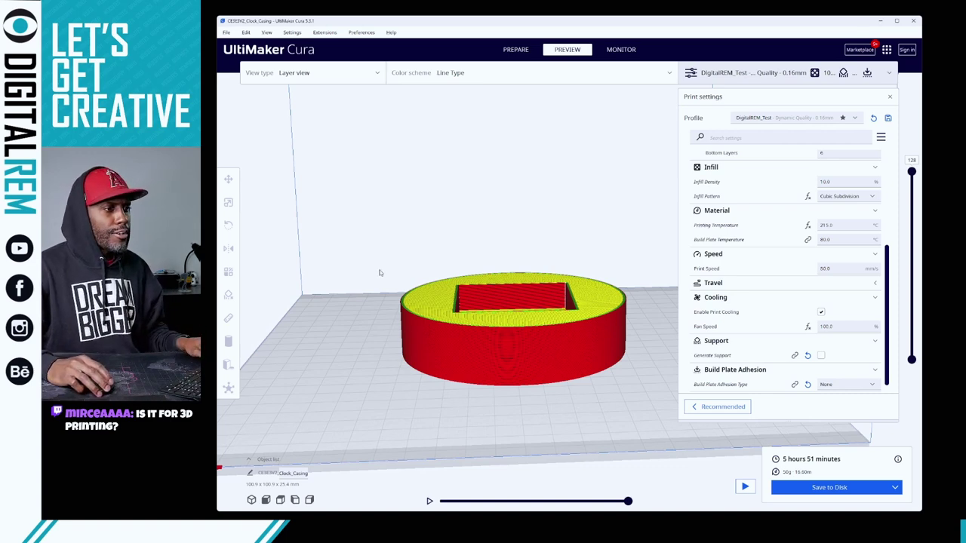
- Save the G-code as CE3E3V2_Clock_Casing.gcode in the Clock GCode folder and dismiss the notification
{"action": "left_click", "coordinate": [830, 487]}
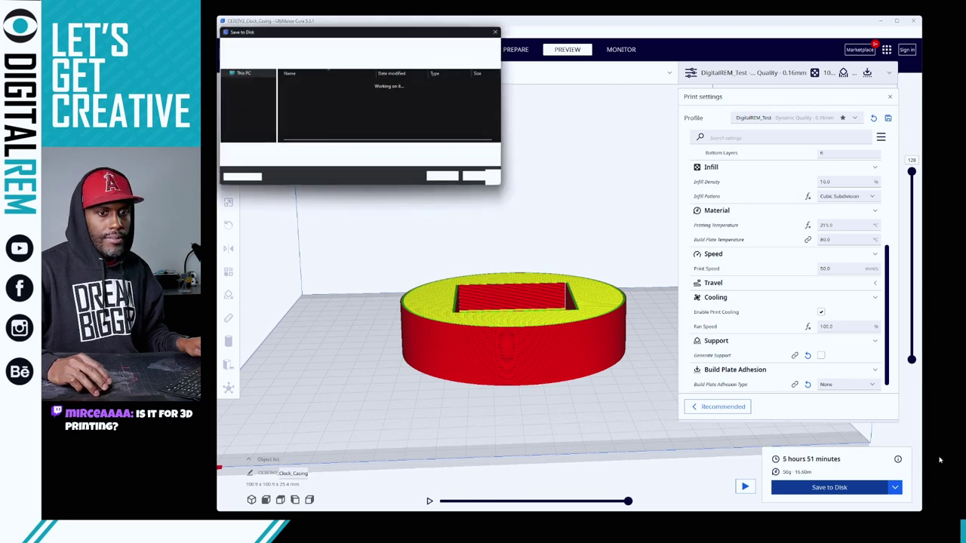
{"action": "left_click_drag", "start_coordinate": [382, 36], "coordinate": [965, 198]}
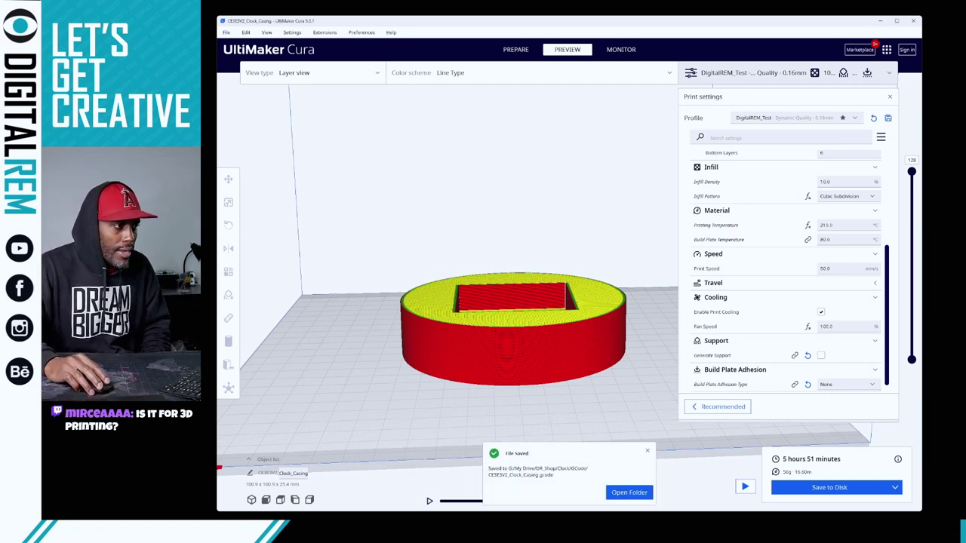
{"action": "left_click", "coordinate": [647, 451]}
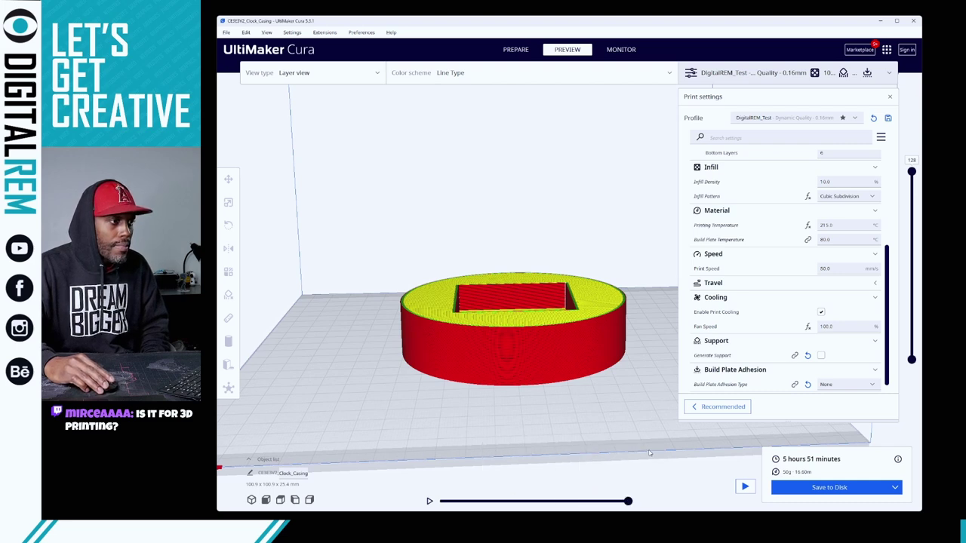